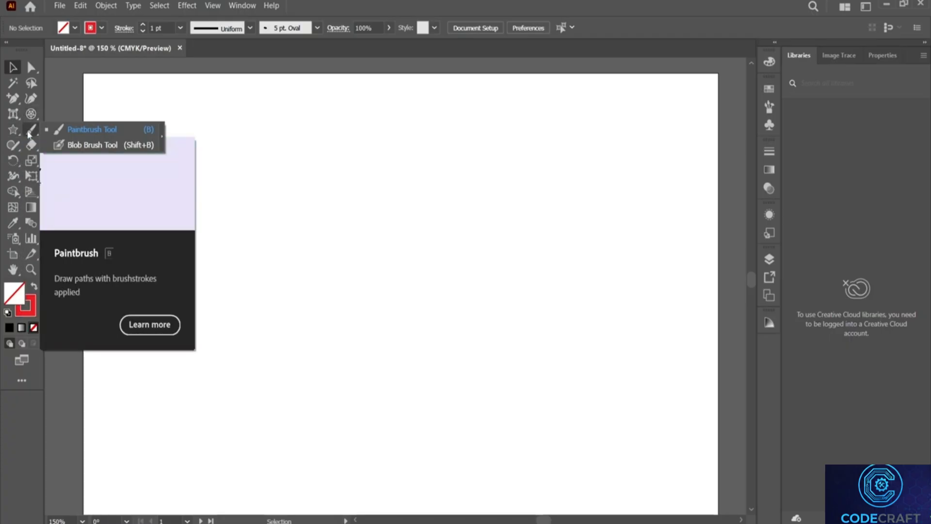
With the Paintbrush tool and the 5 pt. Round brush, paint a red dot and a diagonal red stroke near the artboard's upper-left corner.
click(80, 129)
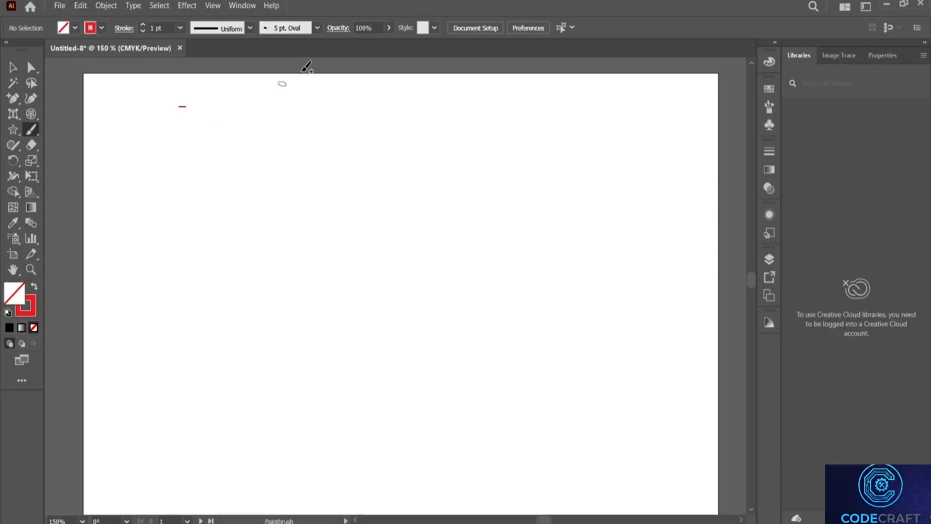
click(317, 28)
click(216, 59)
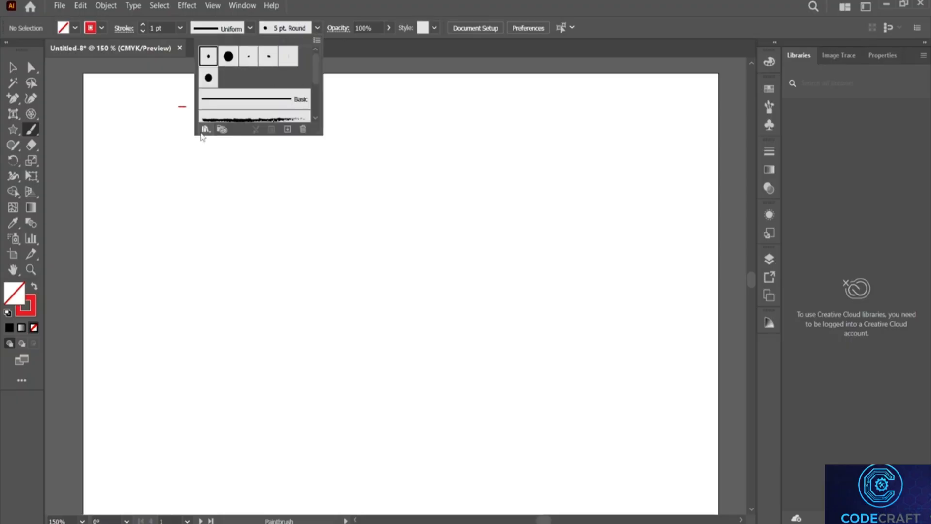
click(167, 139)
click(207, 125)
drag(198, 139, 107, 246)
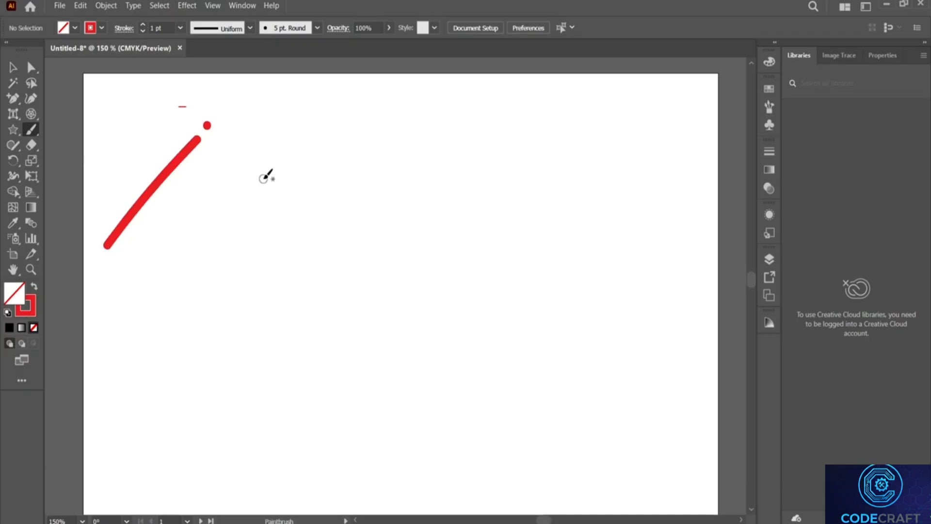
Paint a wavy red stroke beside the diagonal one, followed by three handwritten red letters "a" in a row.
scroll(265, 175, down, 2)
scroll(266, 175, up, 3)
scroll(266, 174, right, 3)
scroll(266, 170, left, 2)
scroll(266, 169, left, 1)
scroll(265, 162, down, 2)
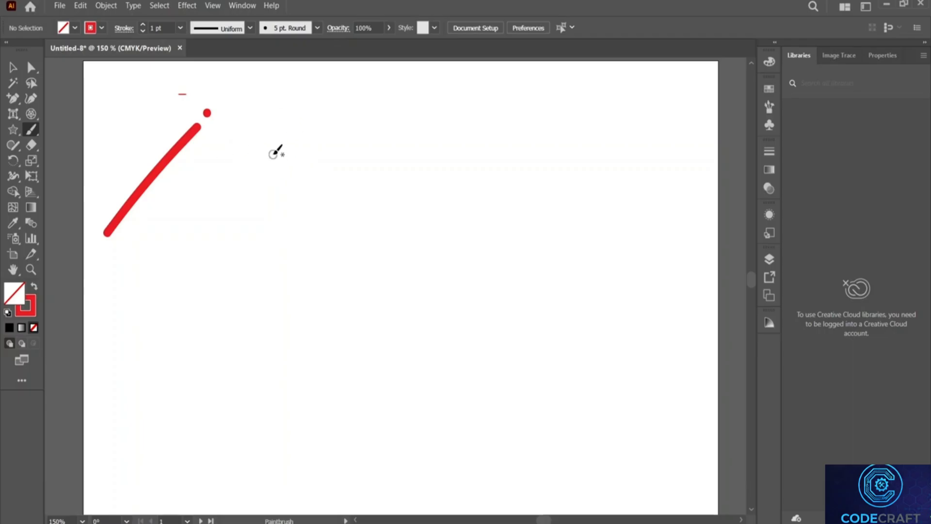
mouse_move(266, 130)
mouse_down()
mouse_move(255, 146)
mouse_move(216, 191)
mouse_move(187, 200)
mouse_move(158, 262)
mouse_up()
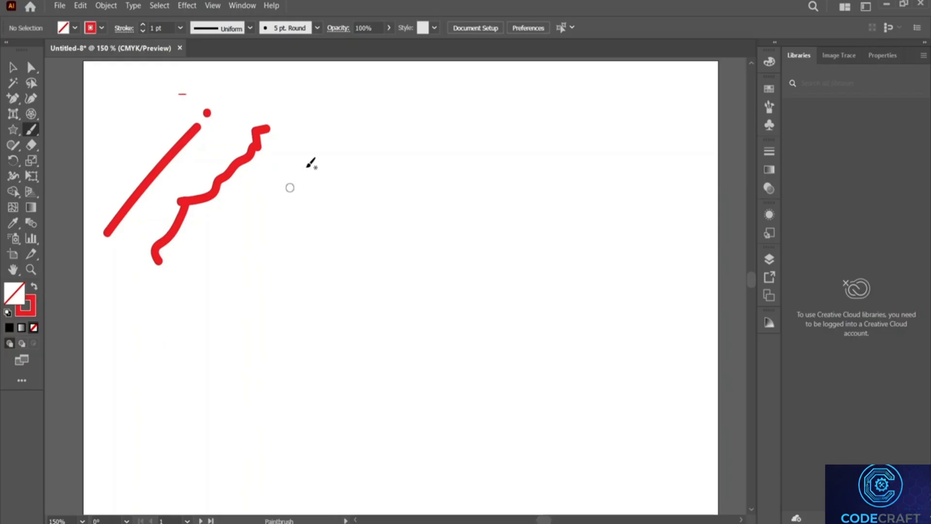
mouse_move(308, 154)
mouse_down()
mouse_move(279, 162)
mouse_move(267, 199)
mouse_move(293, 200)
mouse_move(308, 159)
mouse_move(310, 193)
mouse_move(330, 193)
mouse_up()
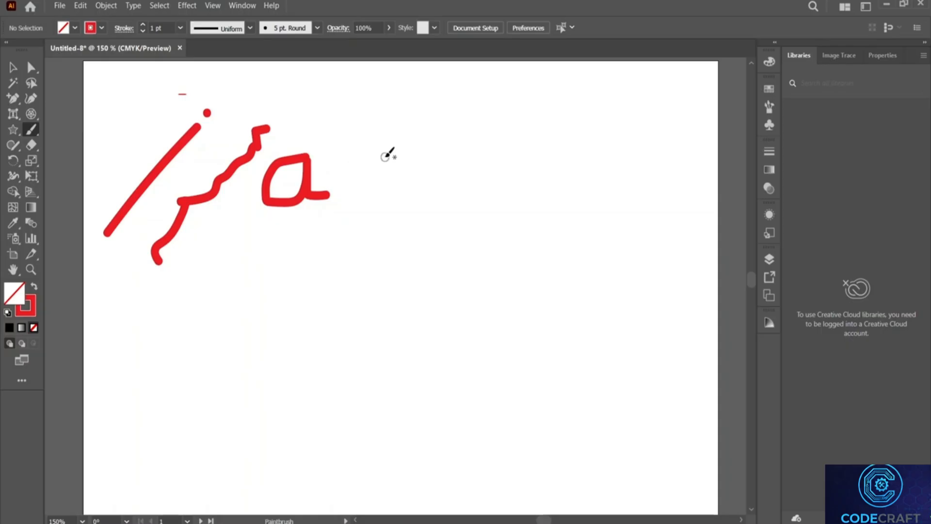
mouse_move(388, 155)
mouse_down()
mouse_move(357, 179)
mouse_move(365, 212)
mouse_move(380, 211)
mouse_move(391, 155)
mouse_move(391, 196)
mouse_move(413, 211)
mouse_up()
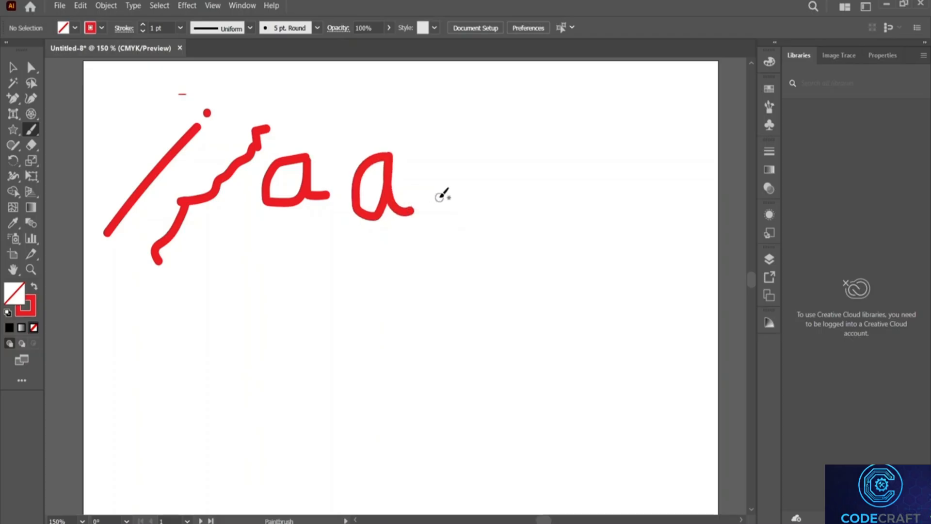
mouse_move(459, 158)
mouse_down()
mouse_move(441, 198)
mouse_move(474, 162)
mouse_move(502, 192)
mouse_up()
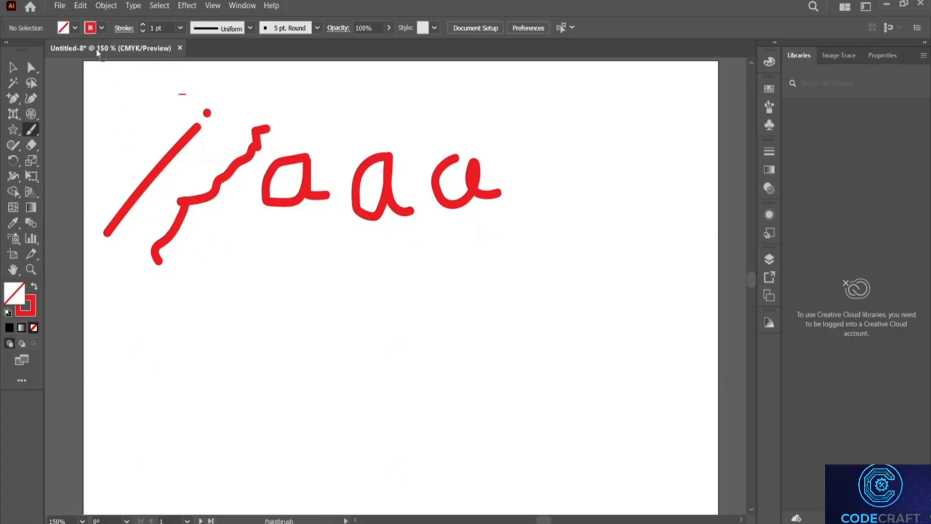
Change the stroke color to black and paint a fourth letter "a" at the end of the row.
click(101, 29)
click(35, 59)
click(34, 50)
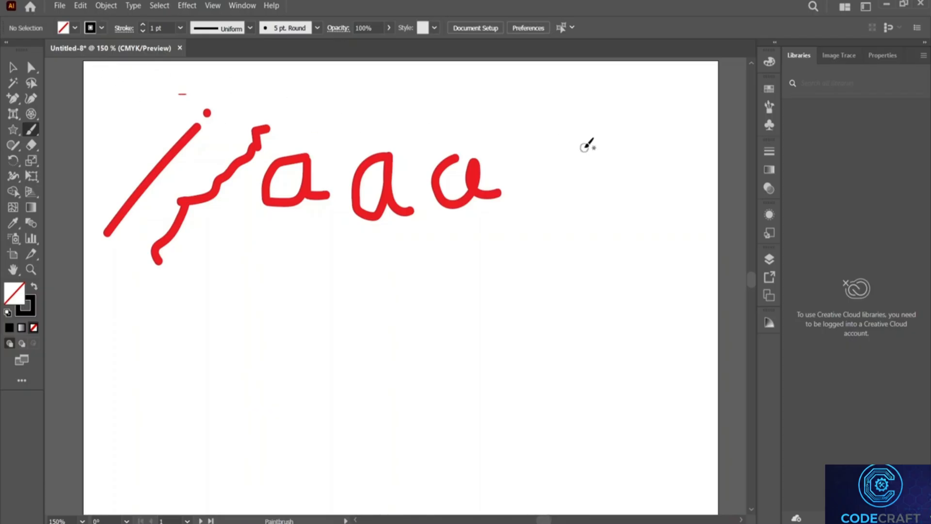
mouse_move(544, 164)
mouse_down()
mouse_move(525, 200)
mouse_move(548, 159)
mouse_move(557, 198)
mouse_up()
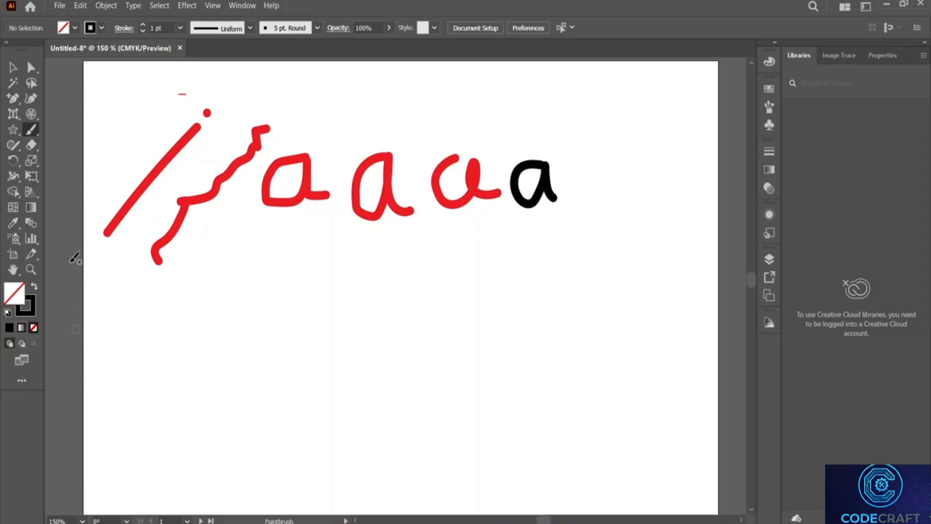
Pick a teal fill from the color spectrum and paint a curved black stroke above the diagonal red one.
click(102, 30)
click(102, 30)
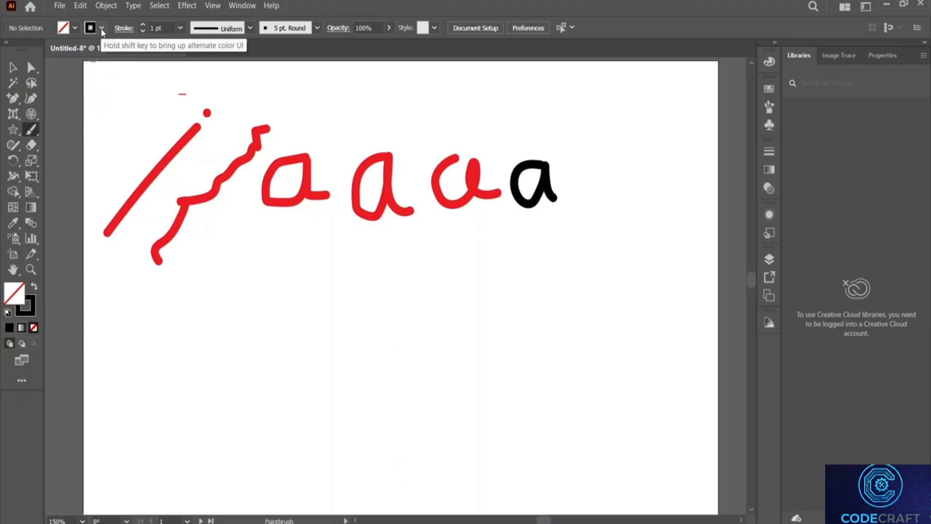
click(770, 65)
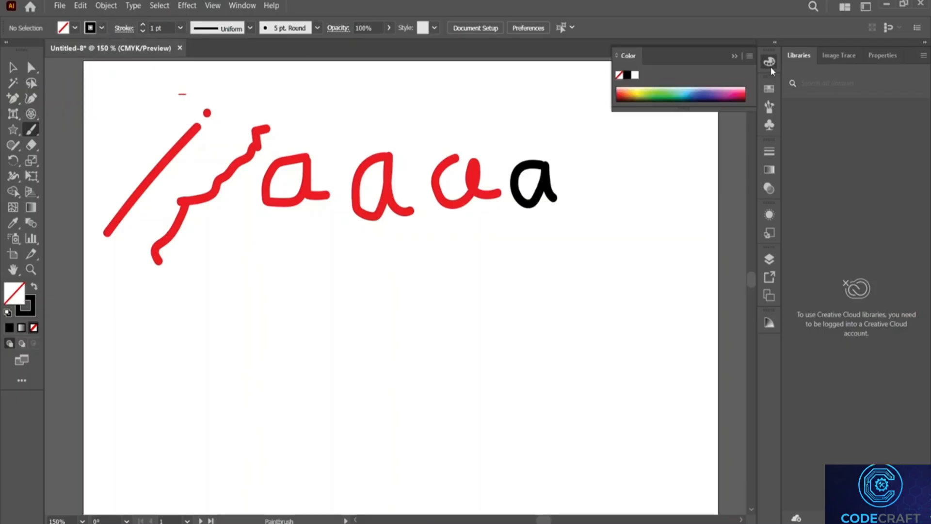
click(679, 92)
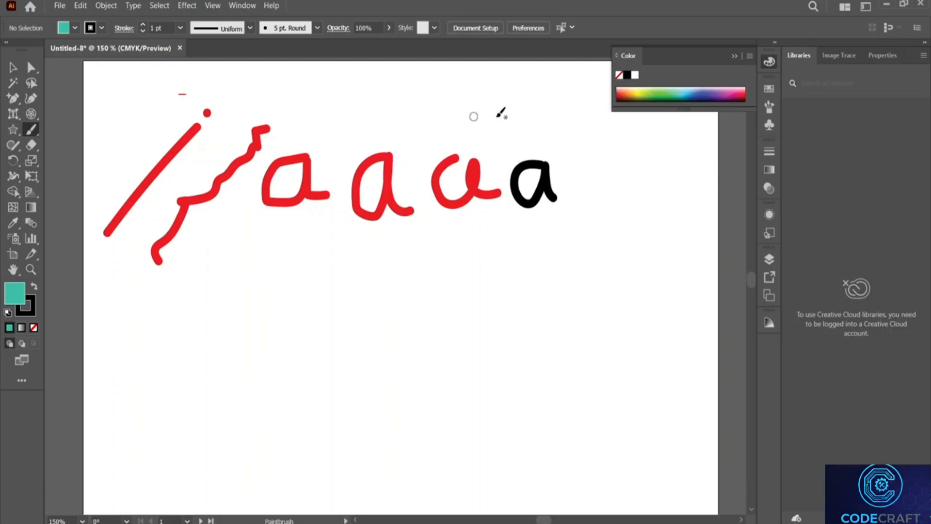
drag(173, 112, 90, 181)
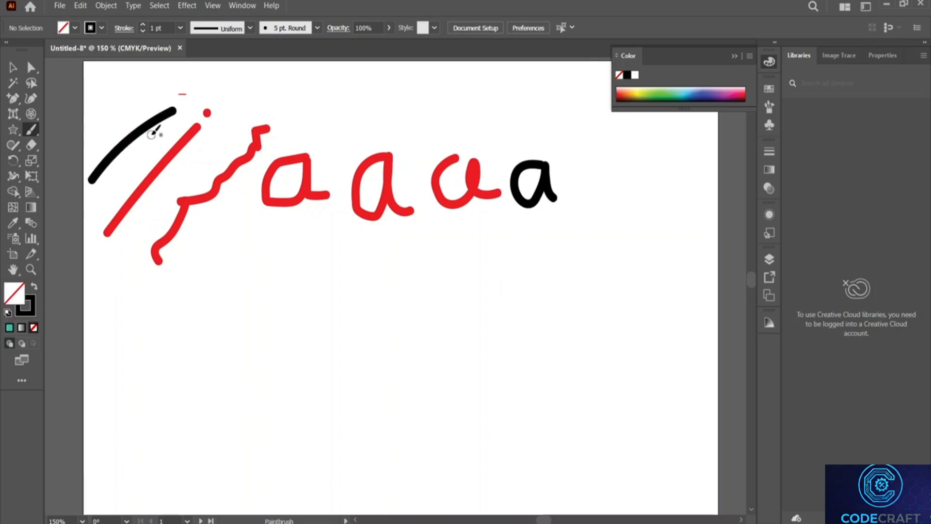
Set the stroke color to blue 3131BA in the Color Picker.
click(34, 289)
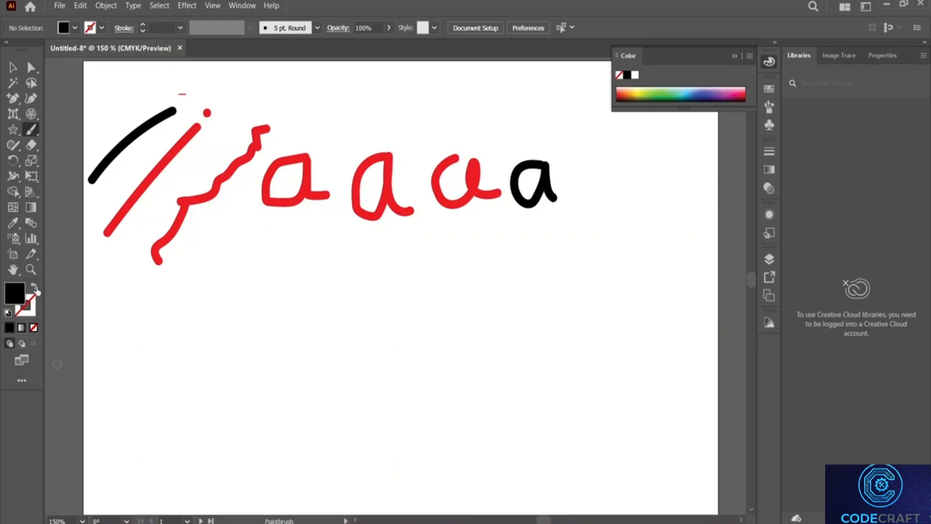
click(35, 288)
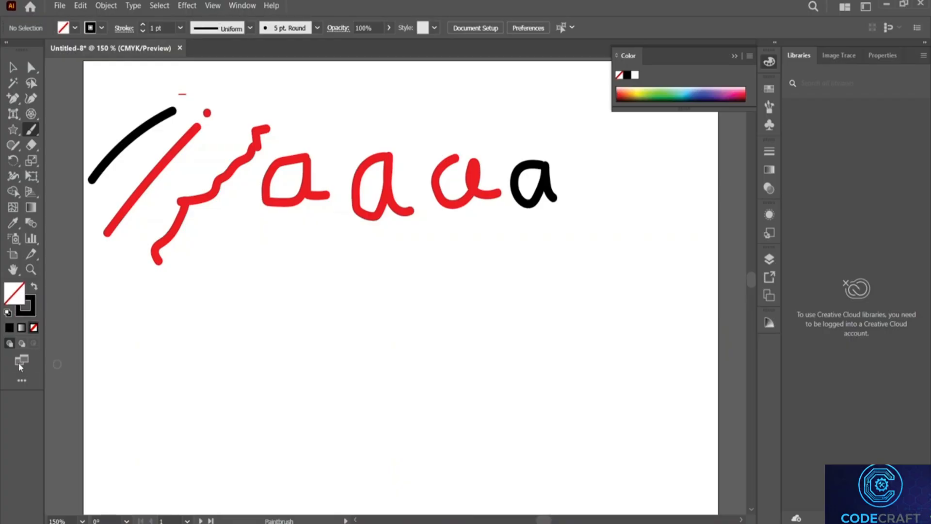
double_click(31, 309)
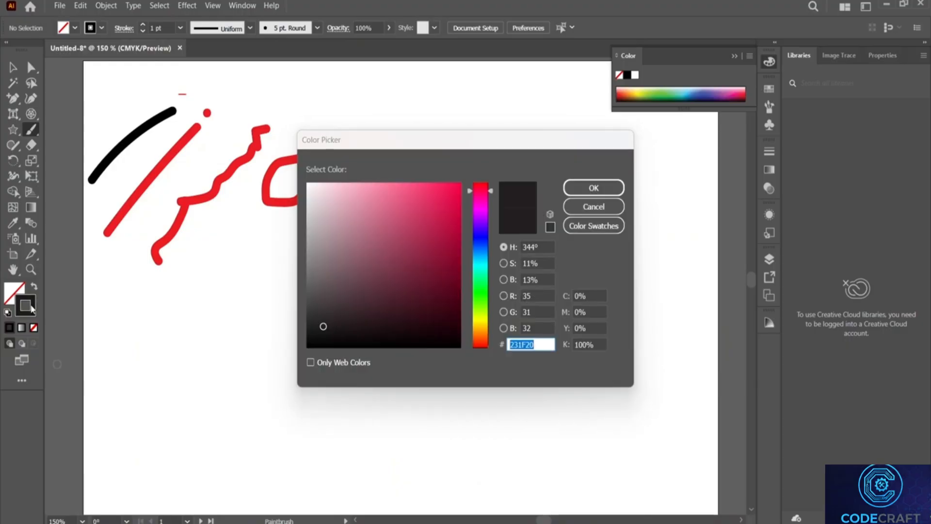
drag(501, 135, 381, 107)
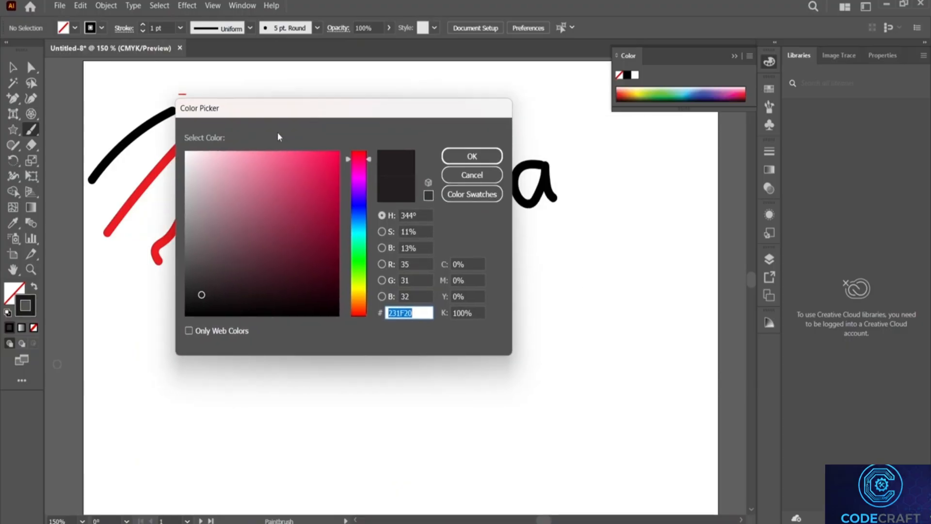
click(360, 207)
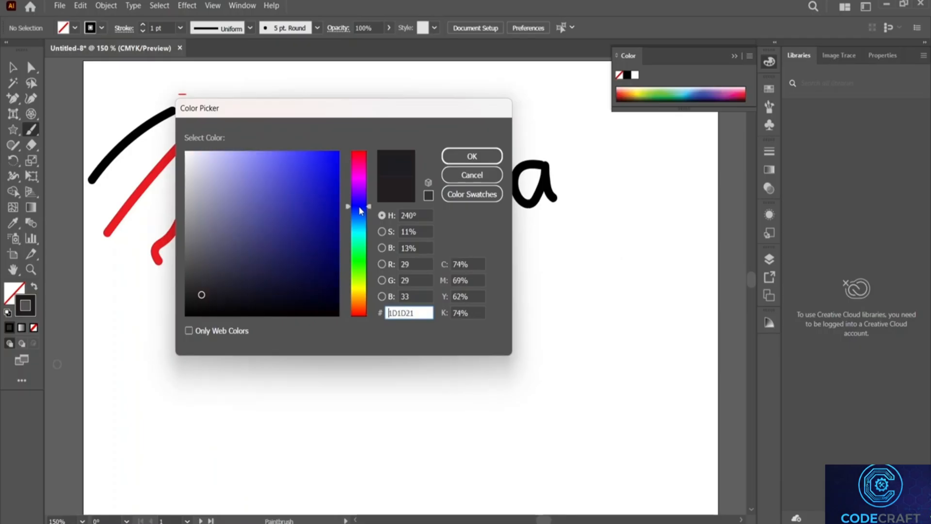
click(299, 194)
click(472, 156)
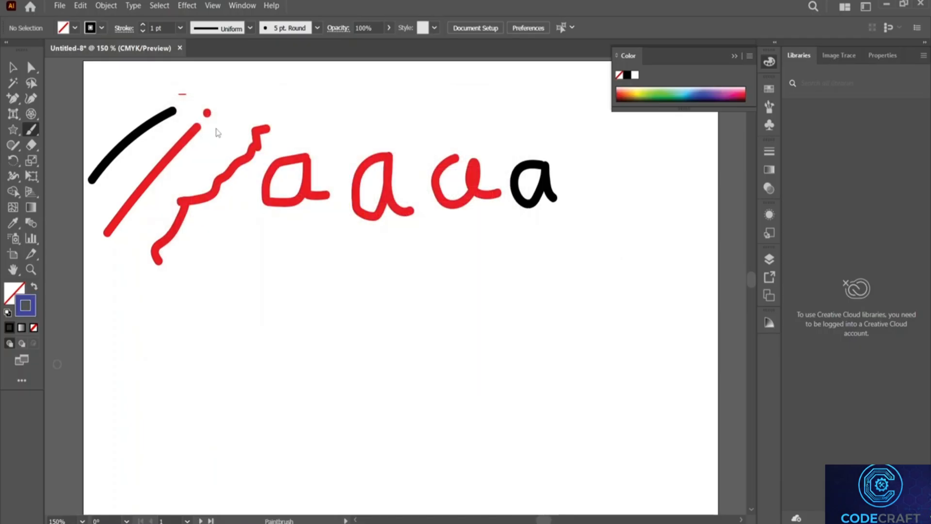
Paint a blue stroke between the black and red diagonals, redoing the first attempt, and add a blue dot beside the red dot.
mouse_move(180, 127)
mouse_down()
mouse_move(118, 157)
mouse_move(91, 201)
mouse_up()
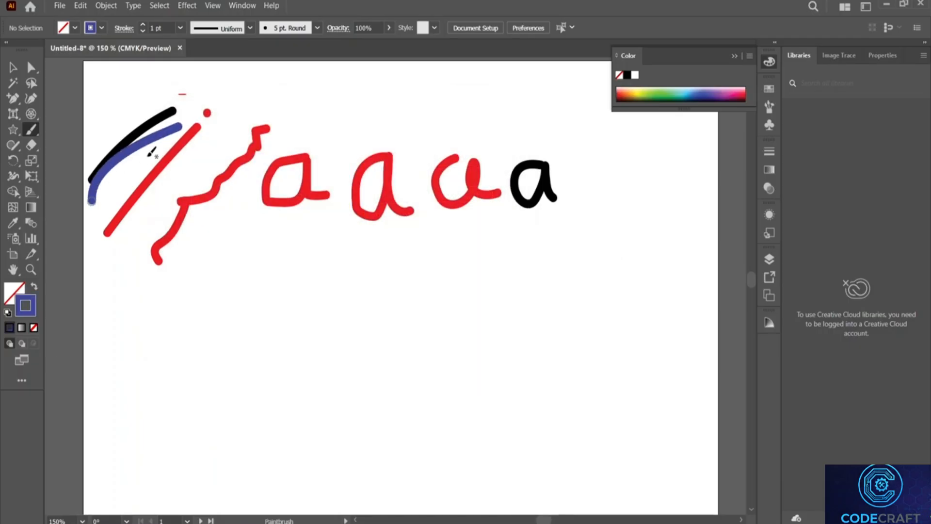
key(ctrl+z)
drag(181, 124, 103, 201)
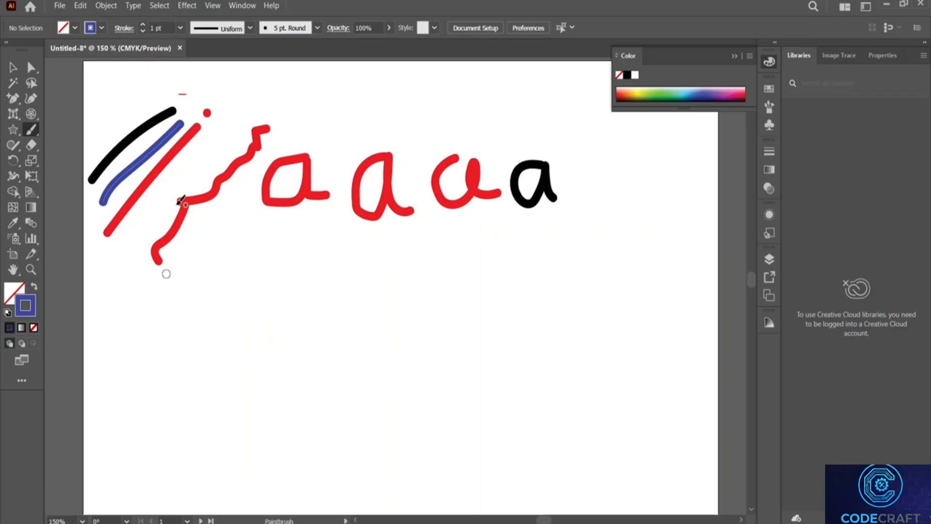
click(191, 106)
Paint three blue dots in a row below the letters, using stroke weights of 7 pt, 4 pt and 1 pt.
scroll(165, 24, up, 6)
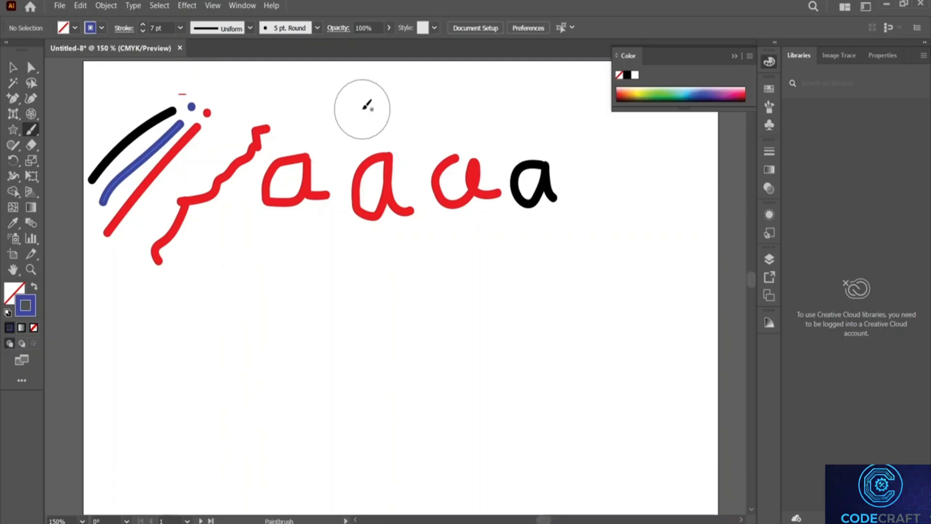
click(234, 280)
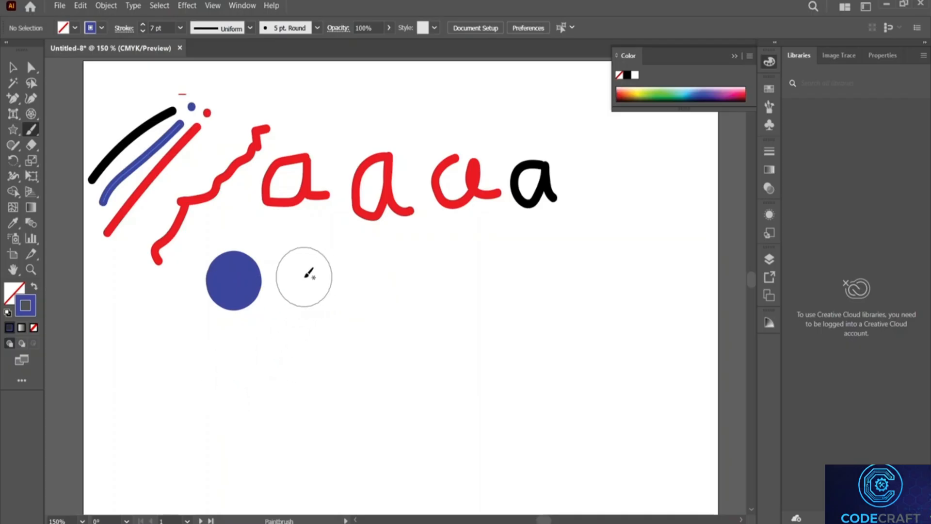
scroll(166, 28, down, 5)
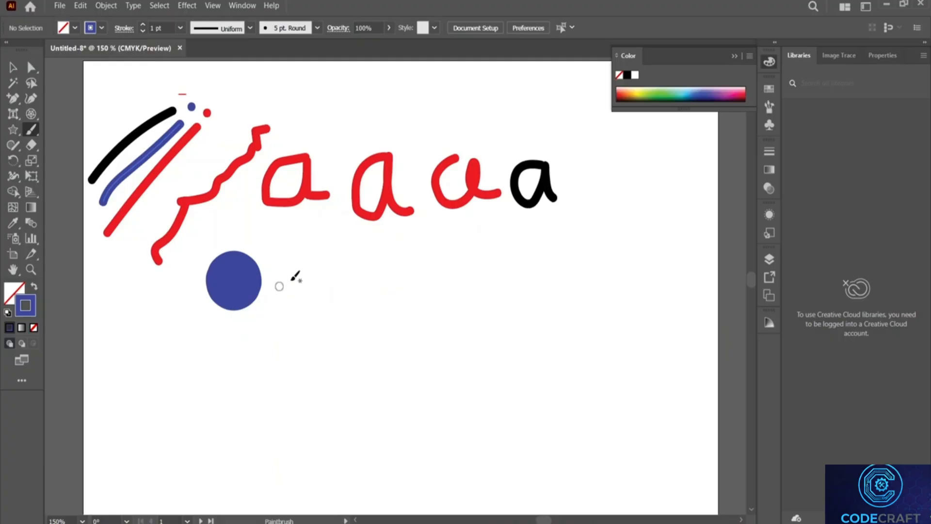
scroll(166, 28, up, 3)
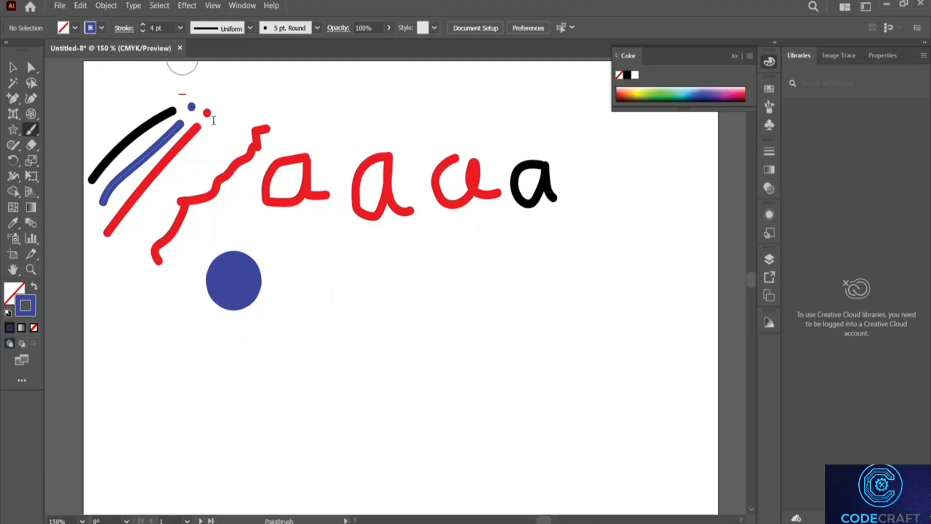
click(290, 278)
scroll(172, 28, down, 3)
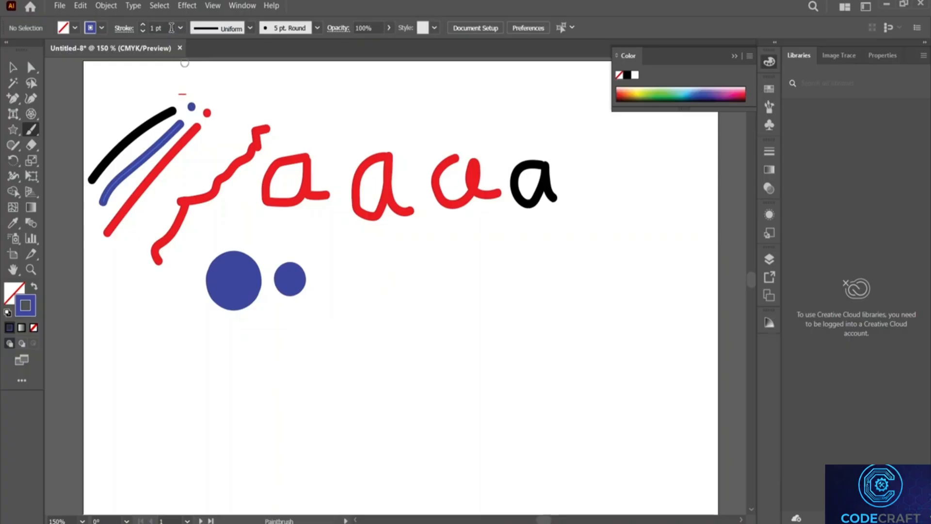
click(329, 275)
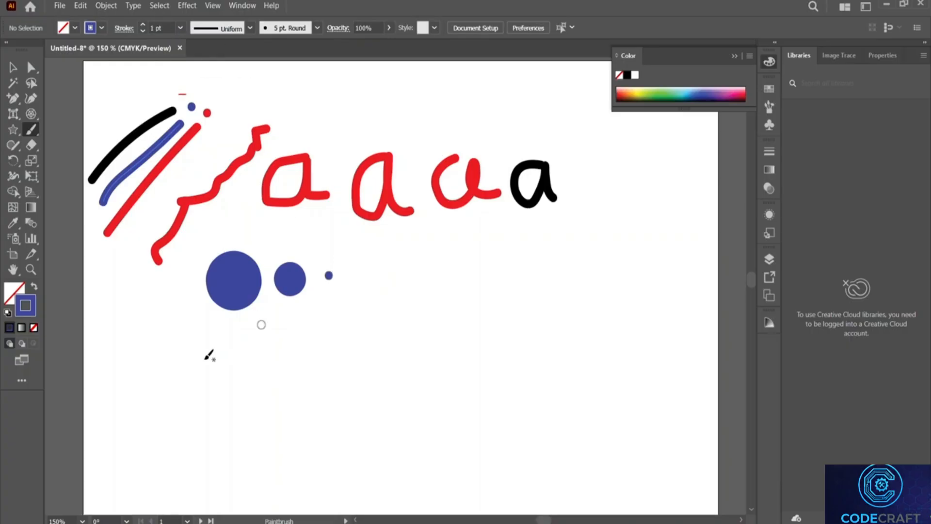
Set the stroke color to a bright green in the Color Picker.
double_click(29, 314)
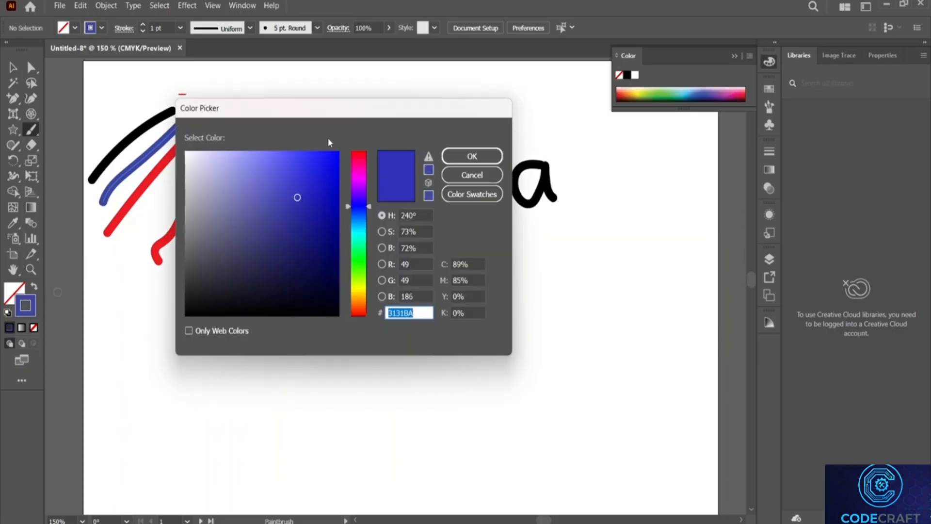
click(332, 161)
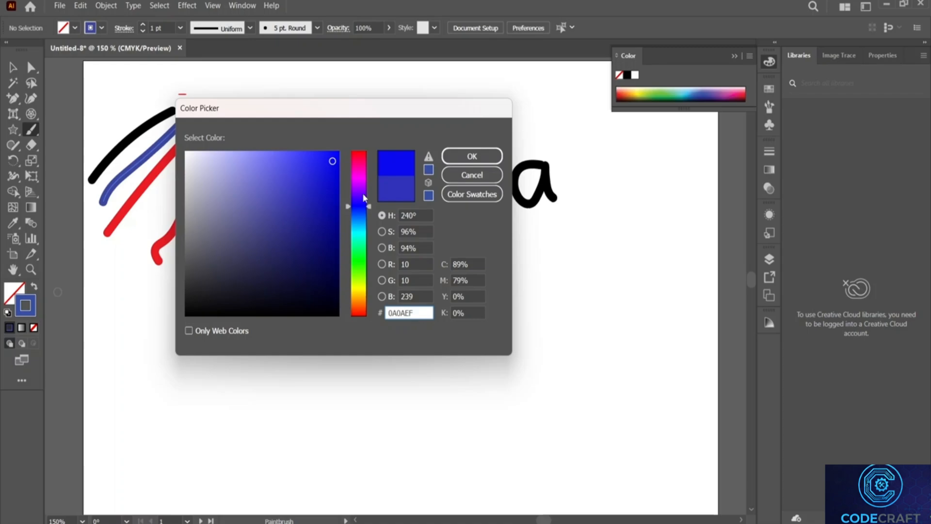
click(361, 257)
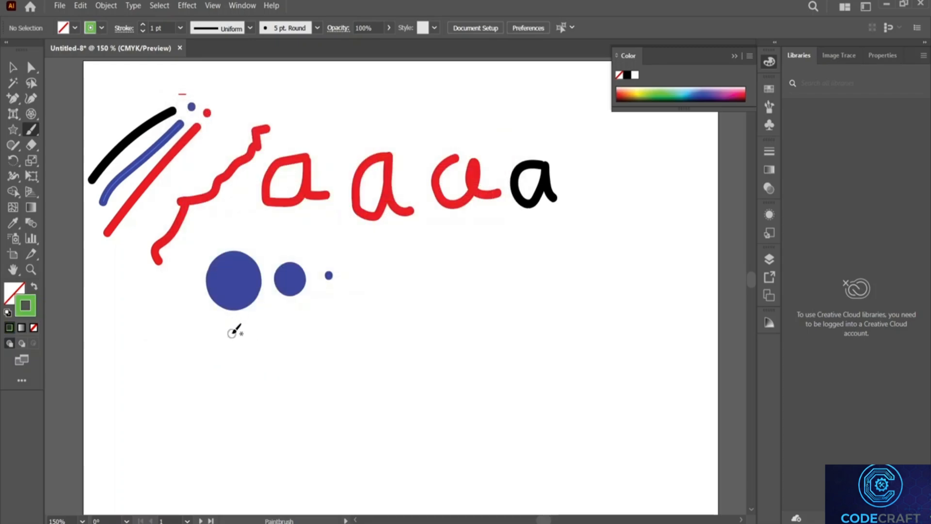
Enlarge the brush to about the size of the largest blue dot and paint a green dot directly below it.
key(bracketright)
key(bracketright)
key(bracketright)
key(bracketright)
key(bracketright)
key(bracketright)
key(bracketright)
key(bracketright)
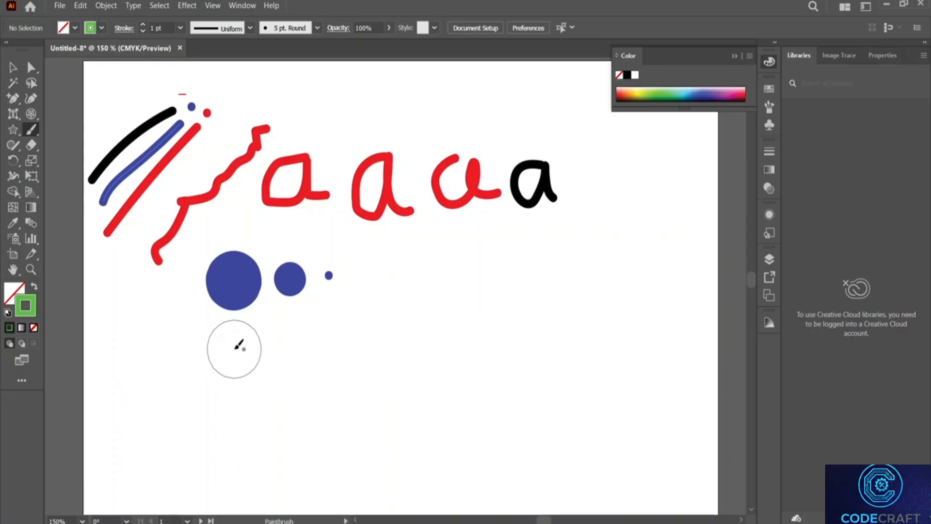
click(234, 348)
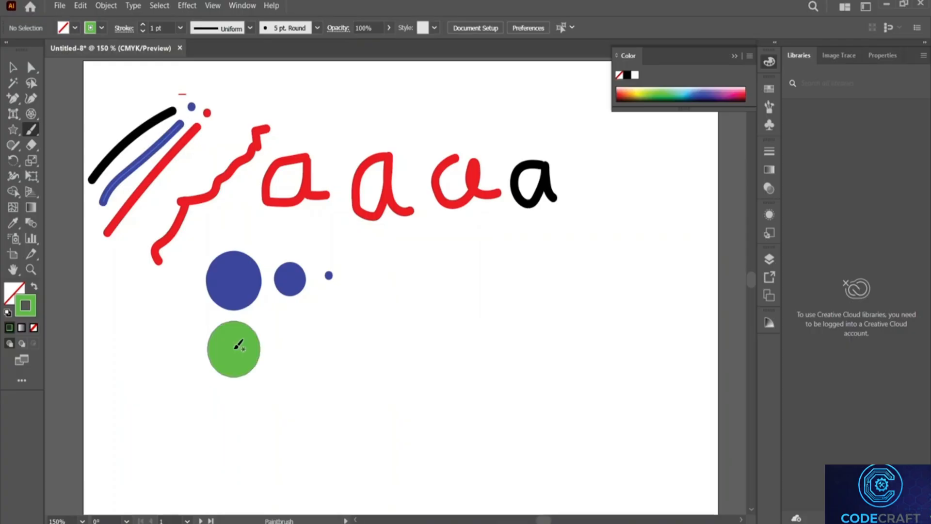
Reduce the brush to about half that size and paint a smaller green dot below the middle blue dot.
key(bracketleft)
key(bracketleft)
key(bracketleft)
key(bracketleft)
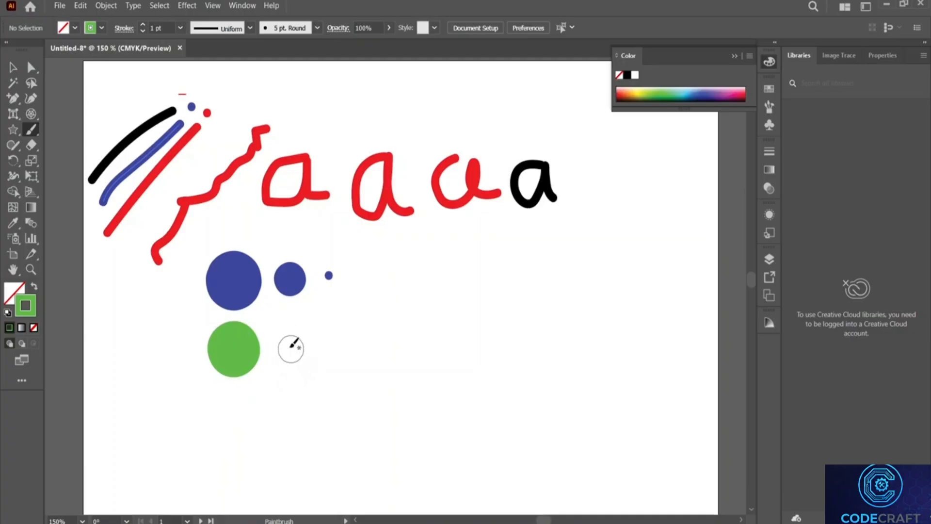
key(bracketright)
key(bracketright)
click(290, 347)
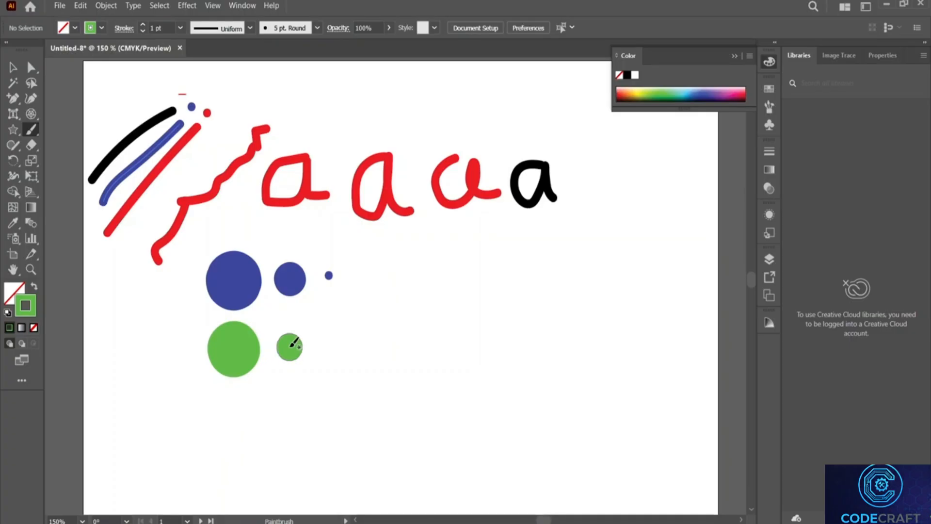
Reduce the brush further and paint a tiny green dot below the smallest blue dot.
key(bracketleft)
key(bracketleft)
key(bracketleft)
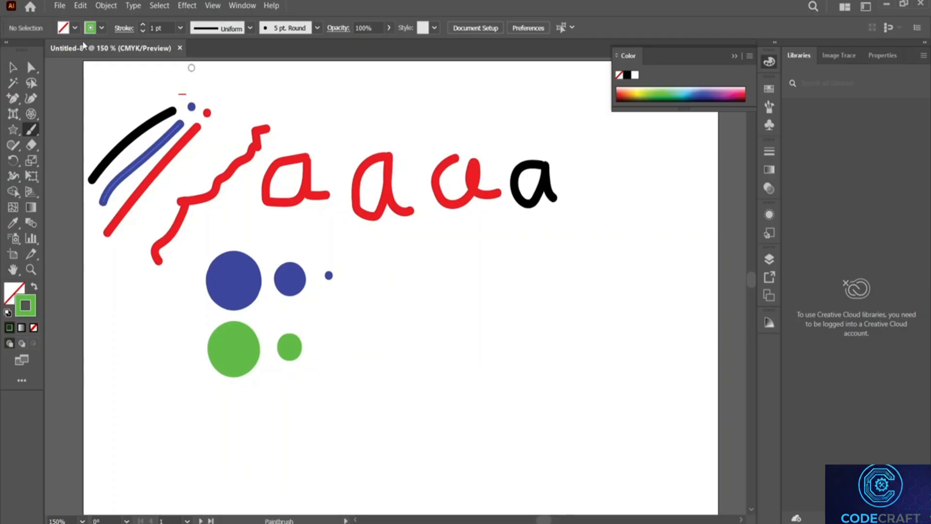
click(329, 343)
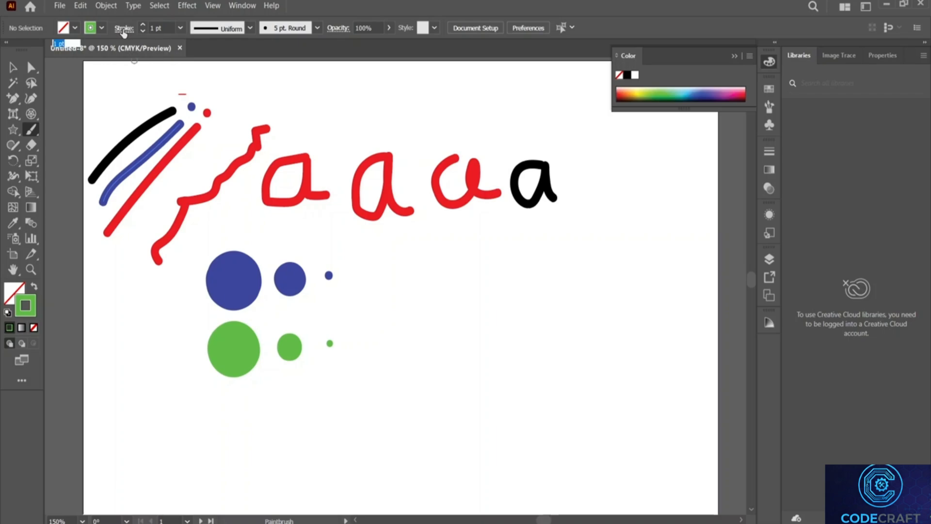
Set the stroke's cap style to Projecting Cap in the stroke options.
click(123, 30)
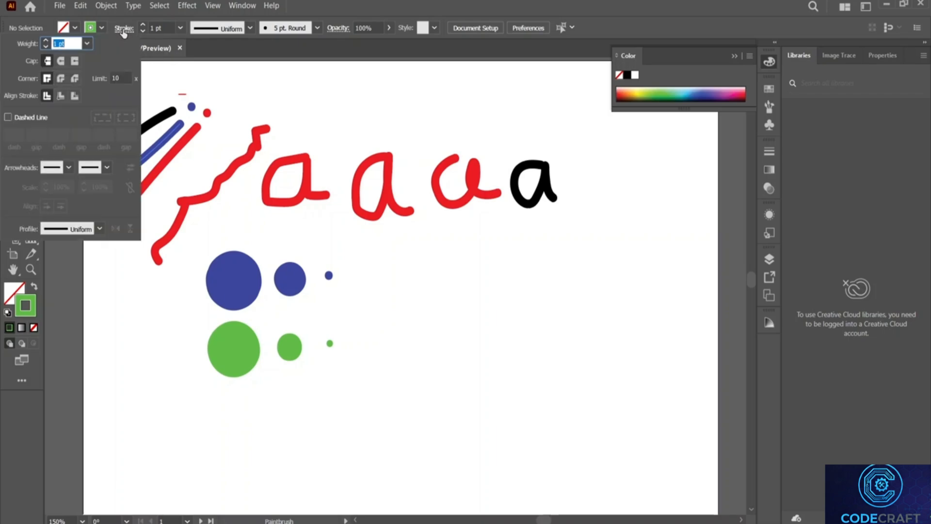
click(36, 63)
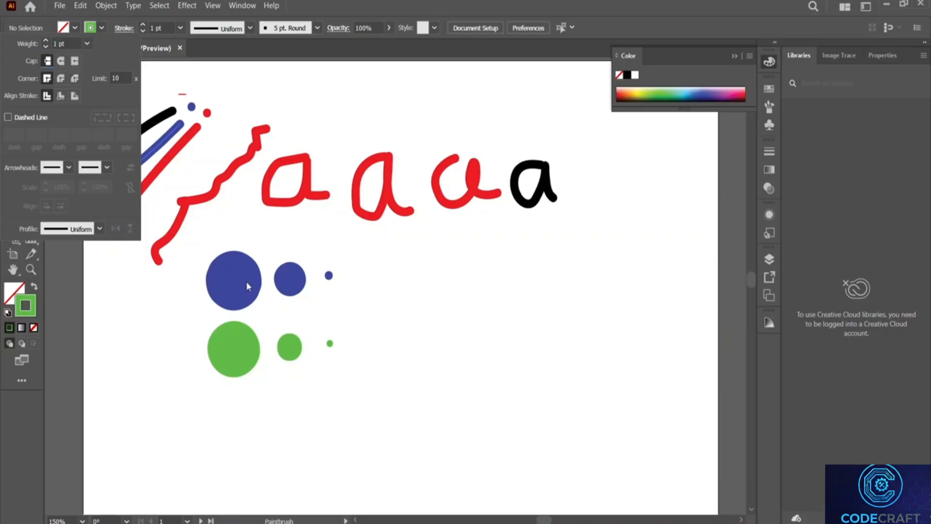
click(61, 64)
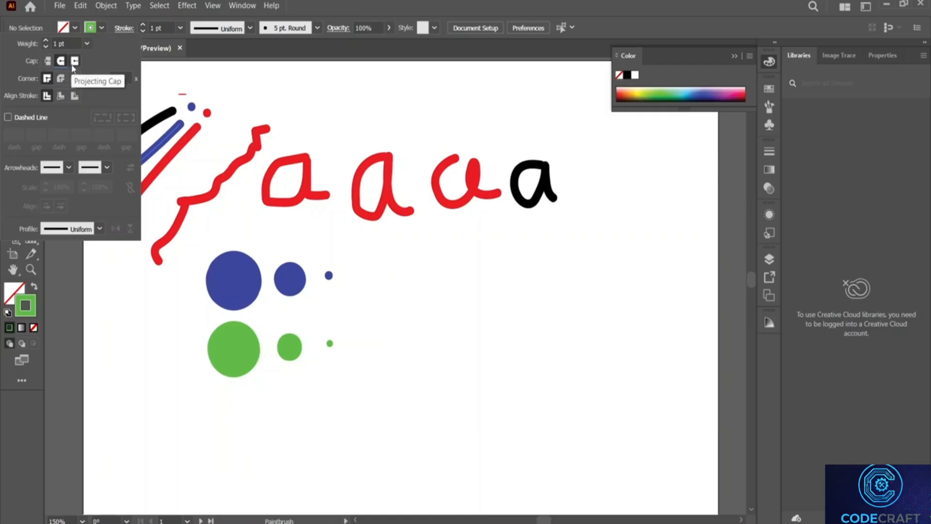
click(74, 61)
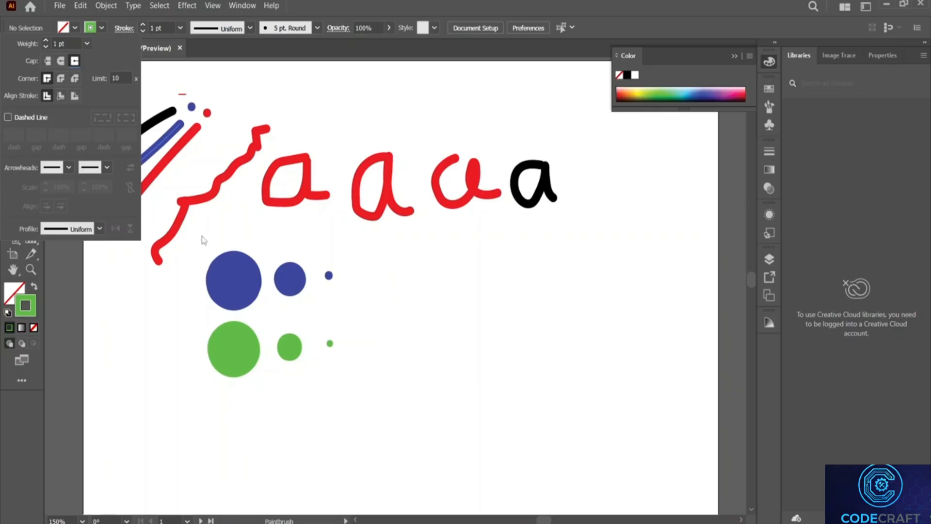
click(381, 253)
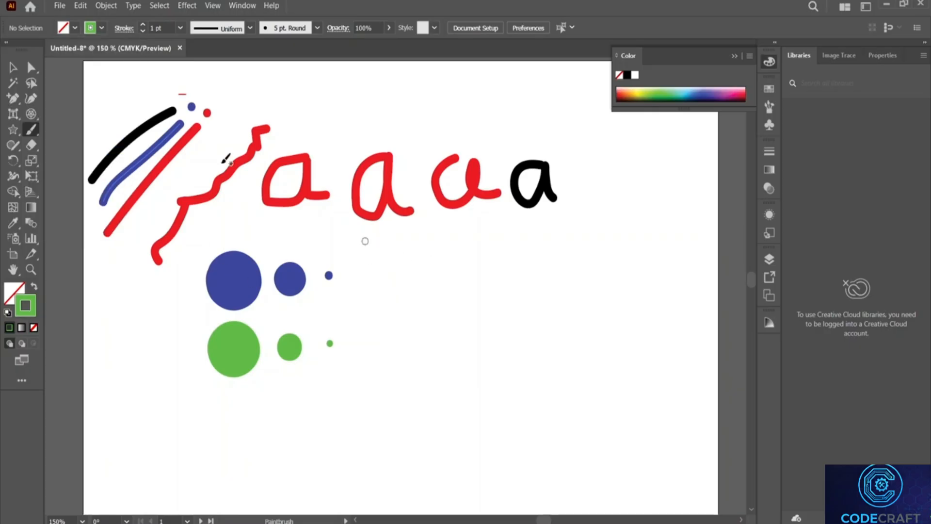
Display the Stroke panel on its own with its full cap, corner, dash and arrowhead options.
click(123, 28)
click(122, 28)
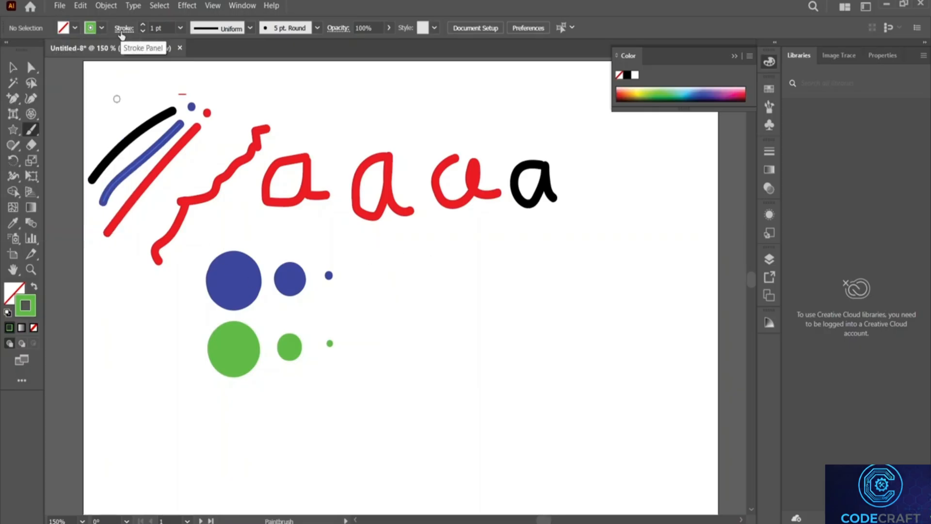
click(234, 5)
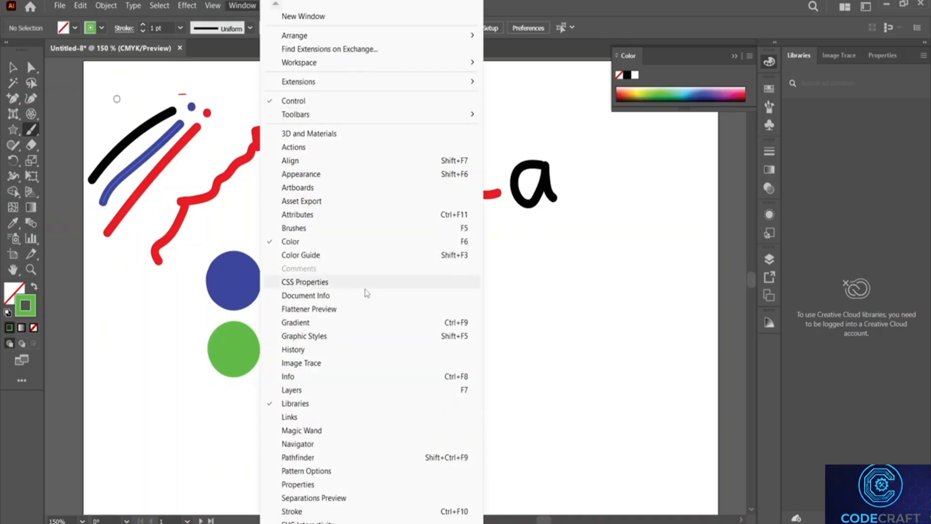
click(320, 511)
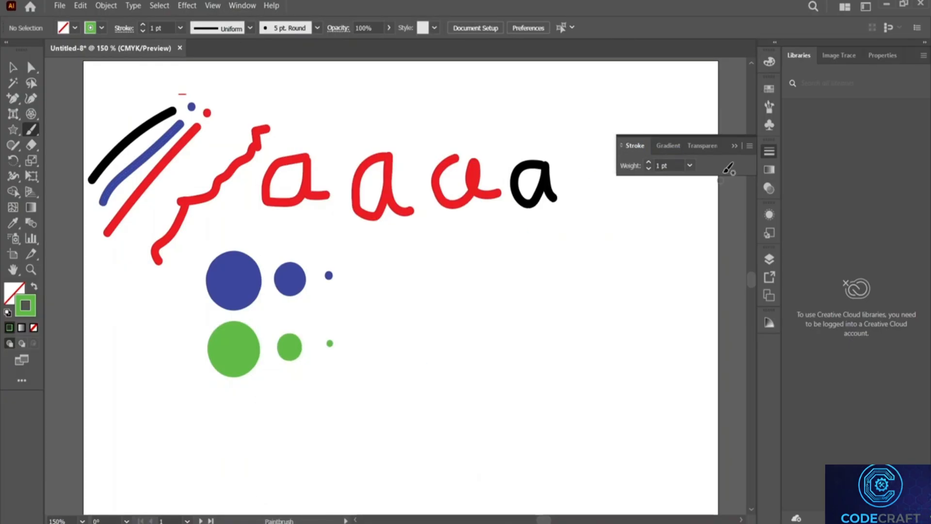
click(777, 150)
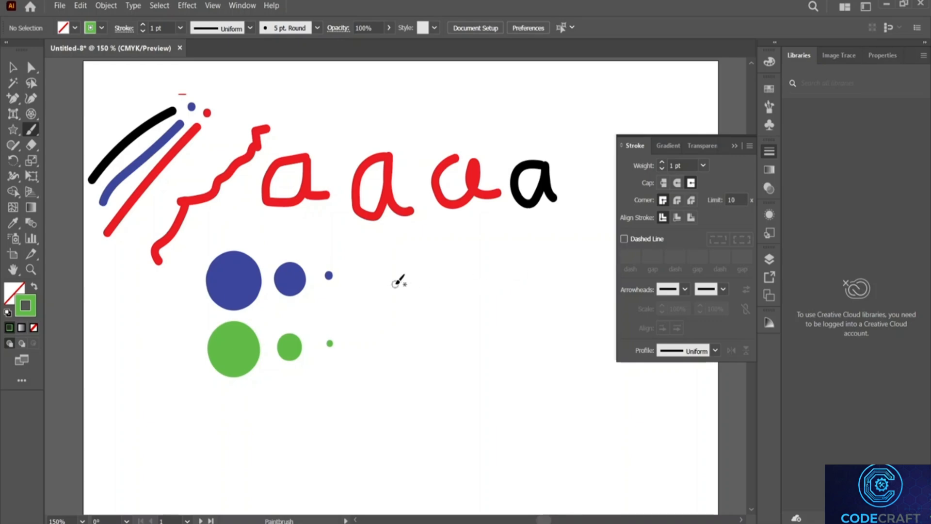
Paint three short horizontal green strokes beside the dots: two at 1 pt and one below them at 3 pt.
drag(394, 284, 462, 278)
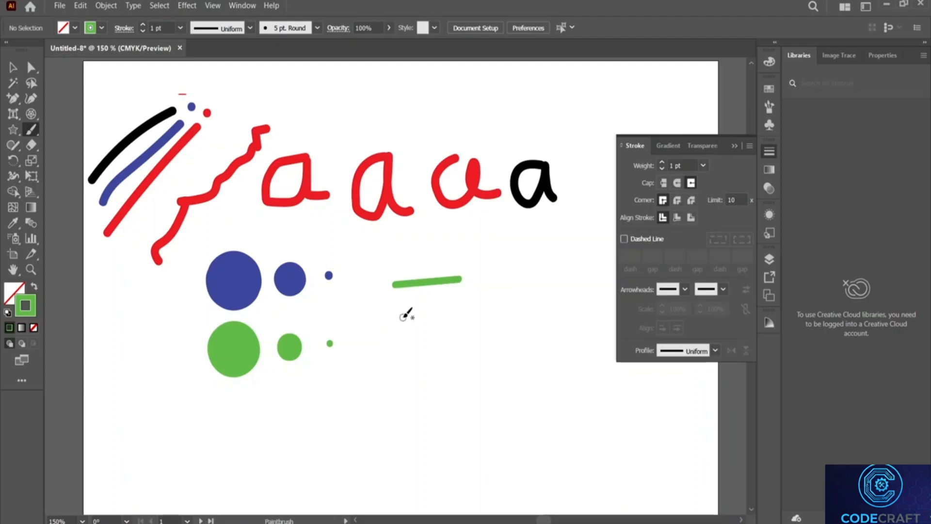
drag(402, 318, 478, 317)
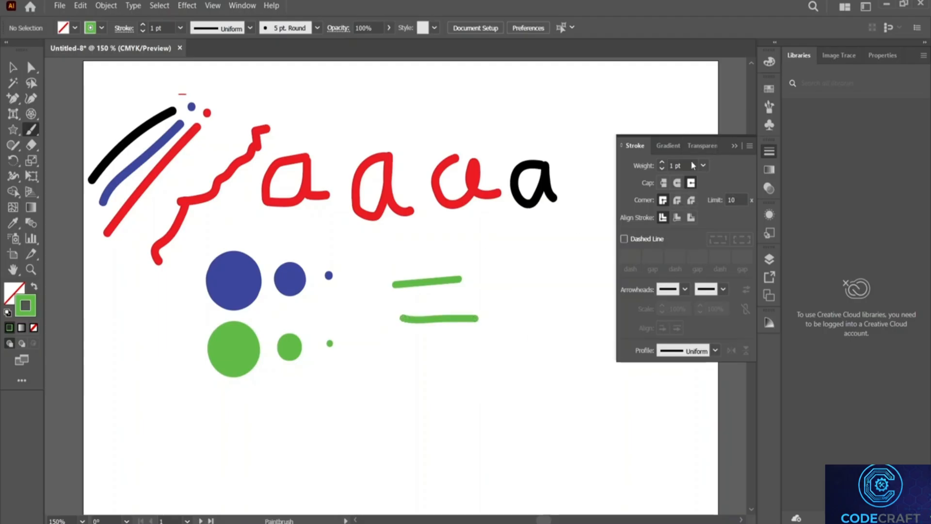
scroll(692, 165, up, 1)
scroll(423, 353, up, 1)
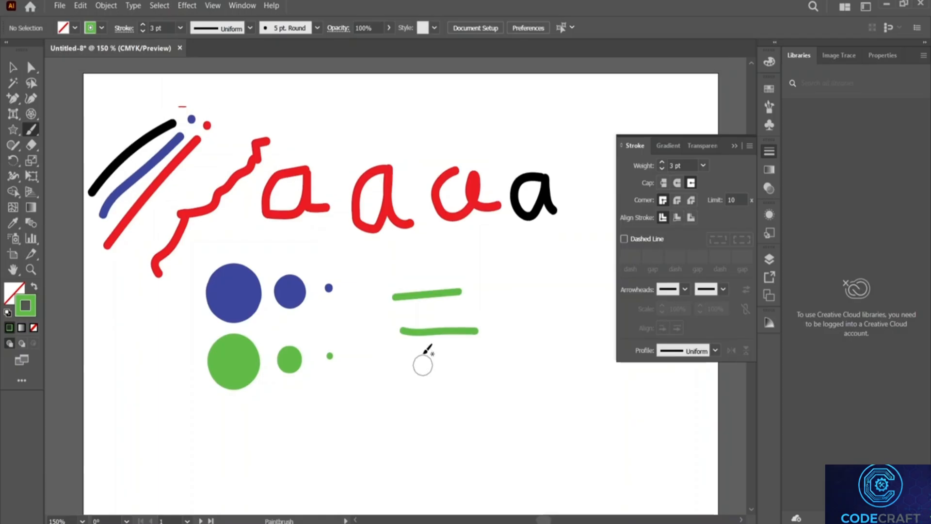
drag(422, 371, 486, 372)
Paint two thick green zigzags beside the short lines, one with Round Cap and one above it with Projecting Cap.
click(677, 182)
mouse_move(489, 306)
mouse_down()
mouse_move(540, 311)
mouse_move(522, 343)
mouse_move(564, 346)
mouse_up()
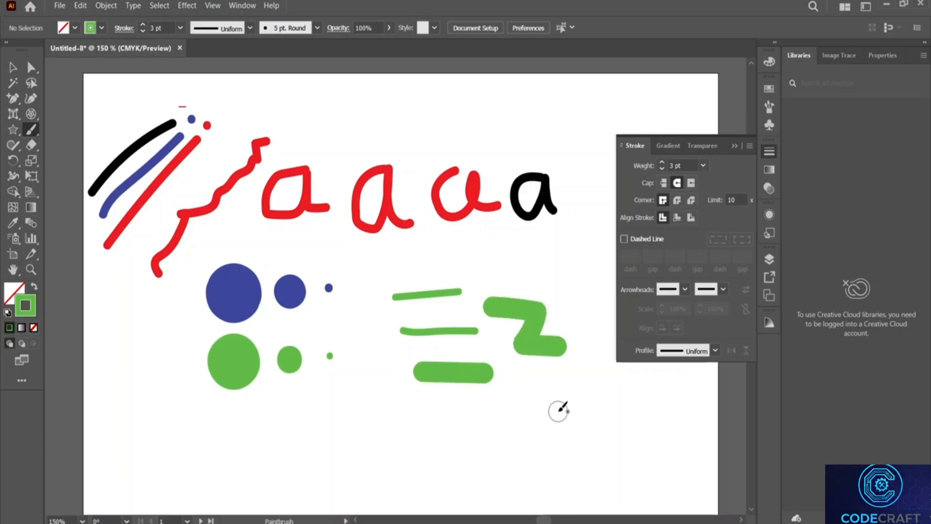
click(691, 182)
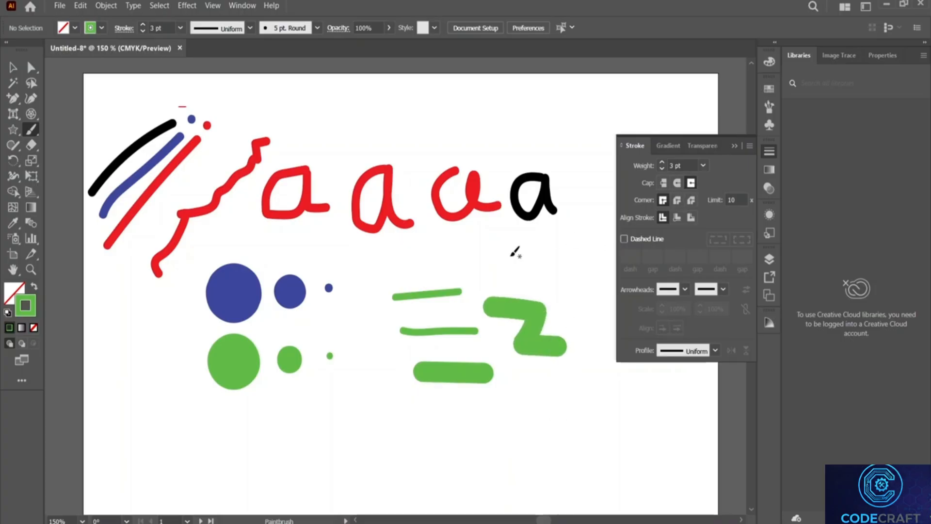
mouse_move(509, 272)
mouse_down()
mouse_move(588, 289)
mouse_move(571, 325)
mouse_move(615, 334)
mouse_up()
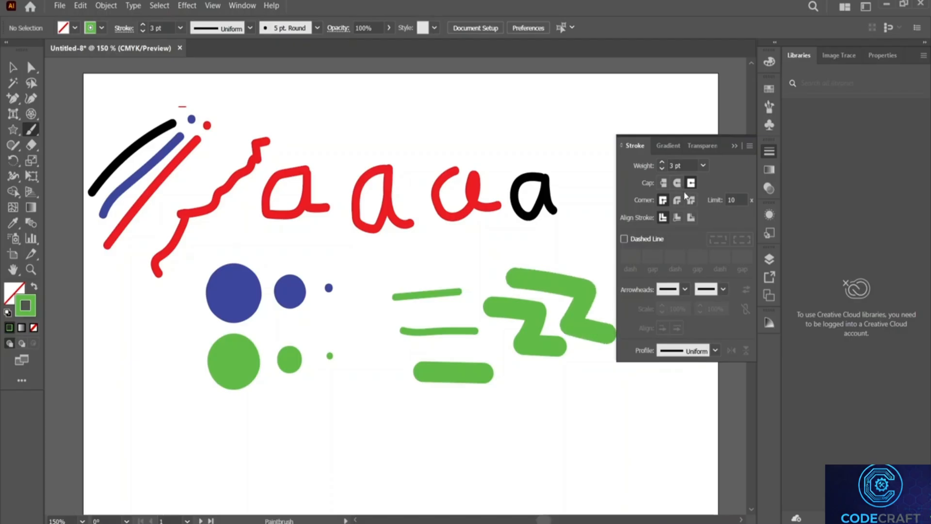
Set the stroke to Butt Cap with a Round Join corner and paint another green zigzag below the others.
click(663, 184)
click(677, 199)
click(663, 199)
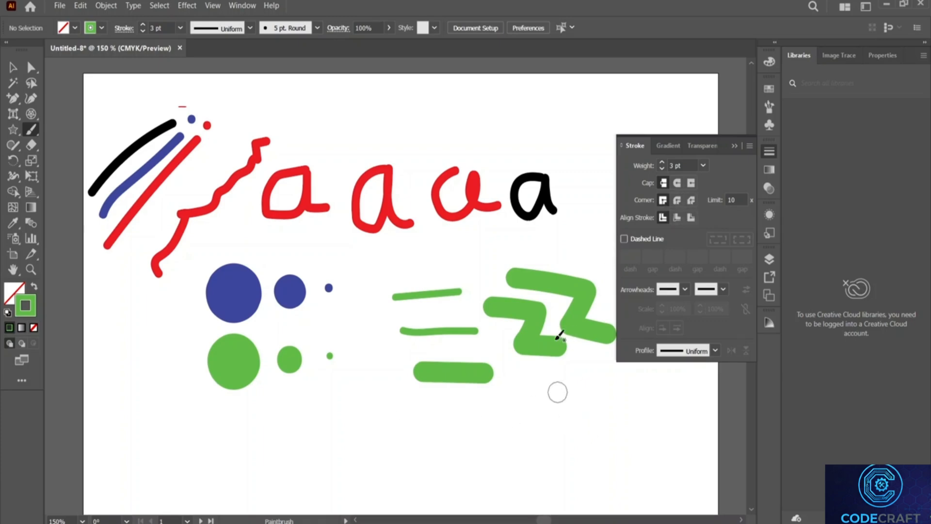
click(678, 199)
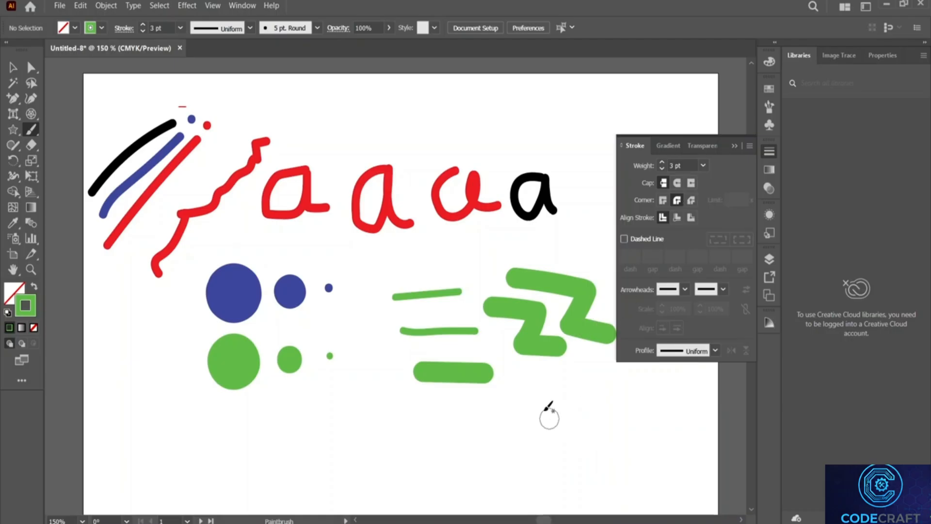
mouse_move(515, 382)
mouse_down()
mouse_move(574, 393)
mouse_move(544, 422)
mouse_move(589, 424)
mouse_up()
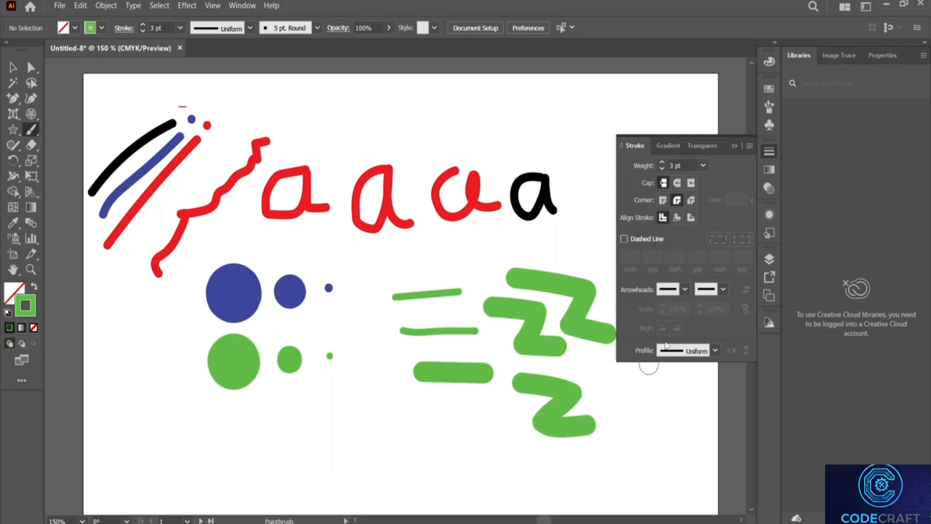
Set the corner to Bevel Join and paint connected angular and wavy green strokes below the dots and lines.
click(692, 204)
drag(390, 409, 344, 432)
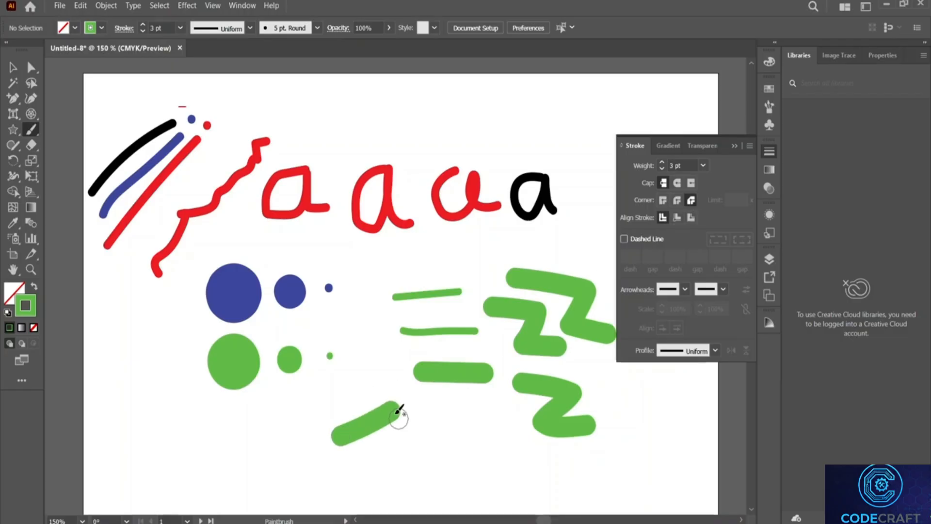
drag(394, 409, 444, 436)
mouse_move(341, 437)
mouse_down()
mouse_move(401, 475)
mouse_move(446, 461)
mouse_move(458, 478)
mouse_move(484, 453)
mouse_move(505, 476)
mouse_move(523, 451)
mouse_move(547, 489)
mouse_up()
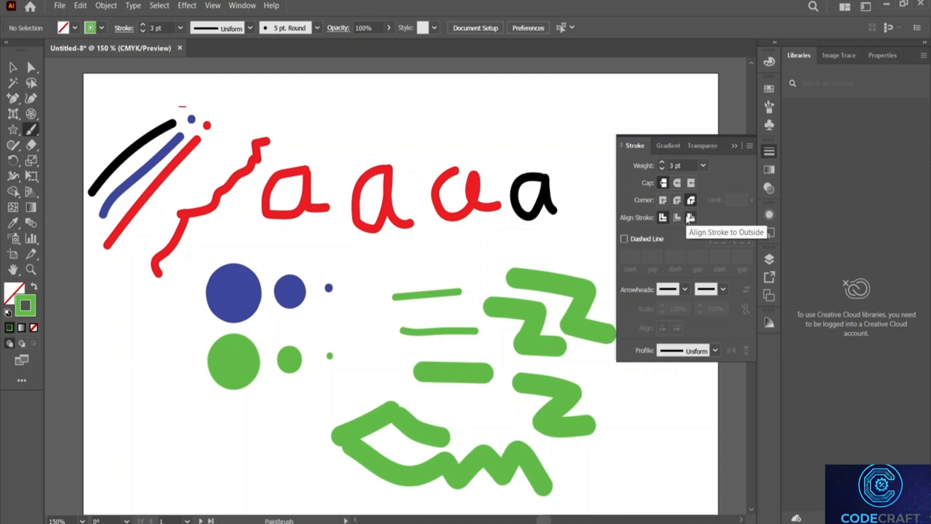
Try painting a looping figure-eight with the stroke aligned to the outside, and undo it.
click(689, 218)
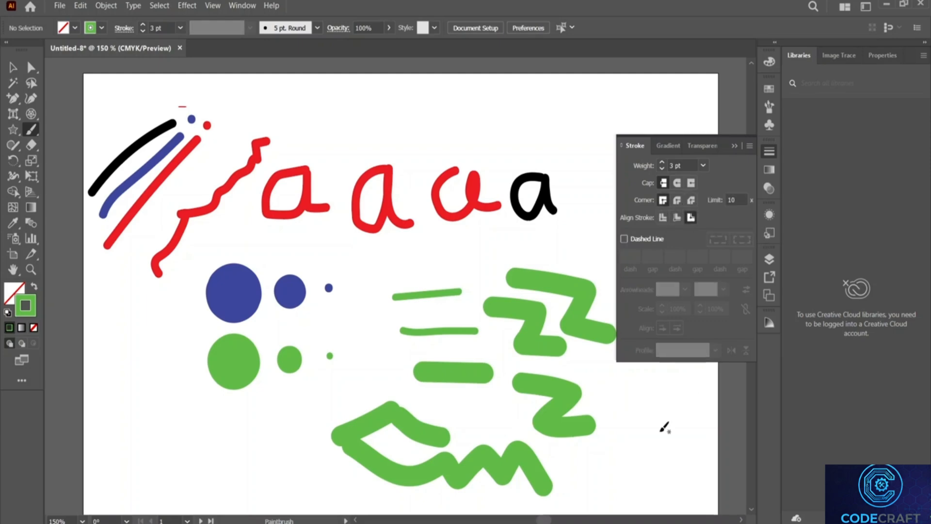
mouse_move(579, 450)
mouse_down()
mouse_move(640, 411)
mouse_move(589, 384)
mouse_move(619, 434)
mouse_move(601, 470)
mouse_move(558, 456)
mouse_move(583, 440)
mouse_up()
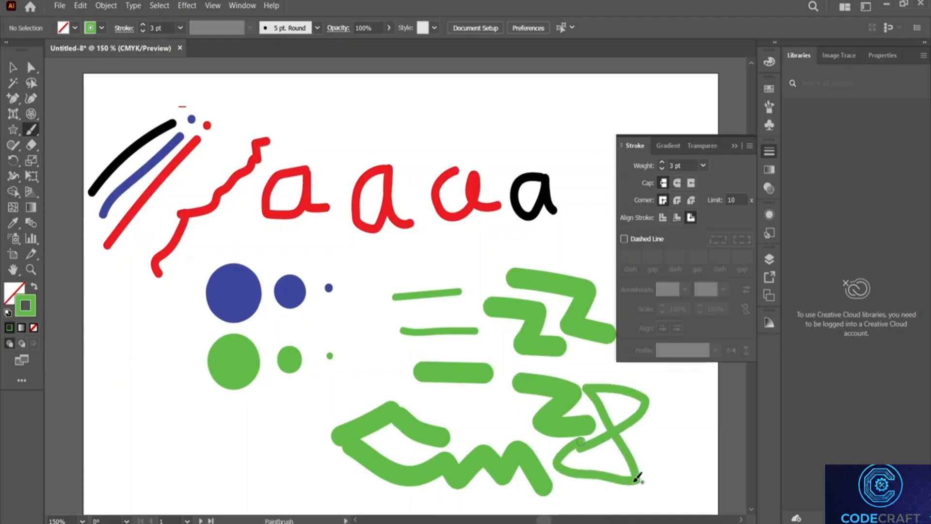
drag(641, 480, 641, 480)
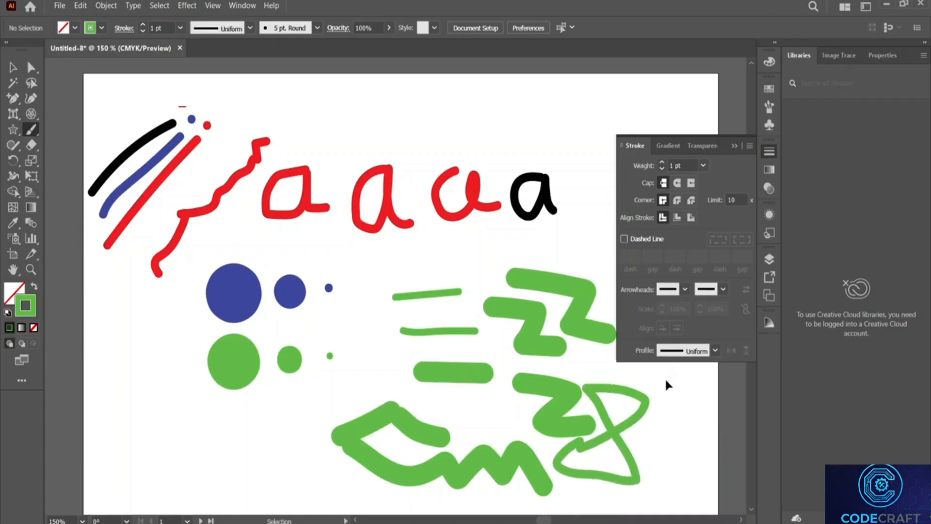
key(ctrl+z)
Try painting a small angled green stroke below the zigzags, undo it and align the stroke to the center.
mouse_move(581, 455)
mouse_down()
mouse_move(643, 463)
mouse_move(589, 499)
mouse_up()
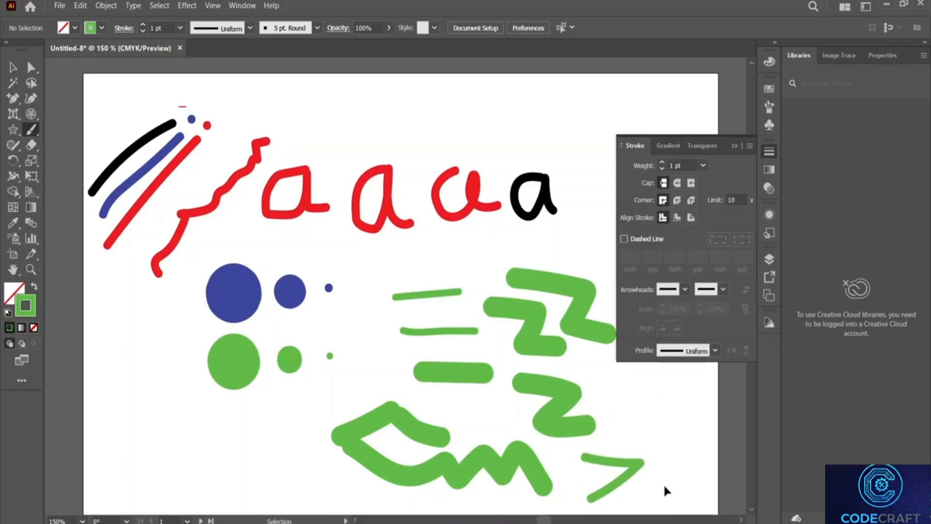
key(ctrl+z)
click(662, 218)
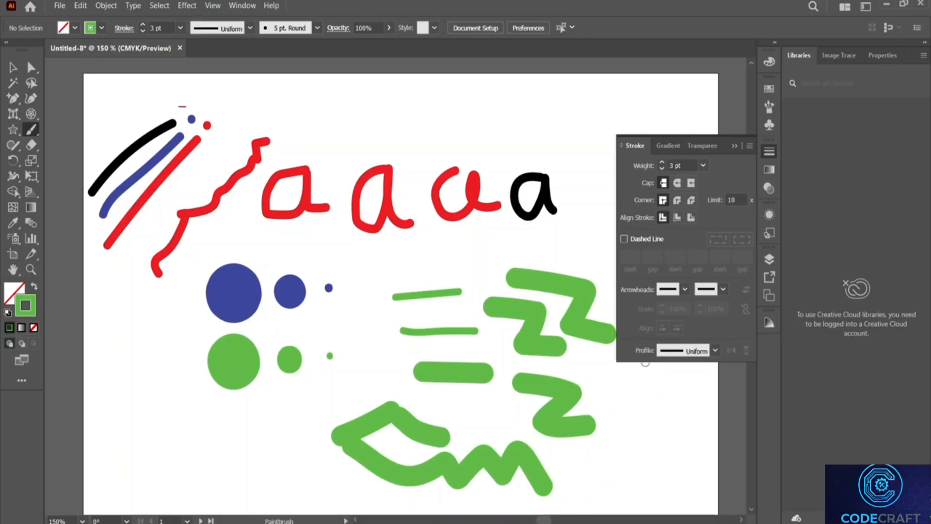
Try painting green strokes above the letters with Dashed Line enabled at 5 pt dash and 3 pt gap, and undo them.
click(638, 240)
mouse_move(338, 115)
mouse_down()
mouse_move(368, 123)
mouse_move(607, 124)
mouse_up()
click(616, 123)
key(ctrl+z)
key(ctrl+z)
key(ctrl+z)
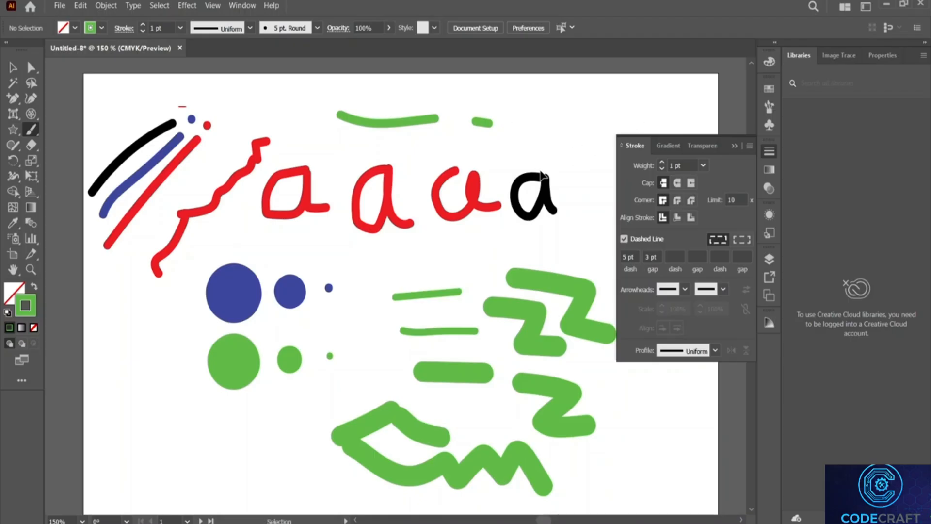
key(ctrl+z)
key(ctrl+z)
key(ctrl+z)
key(ctrl+z)
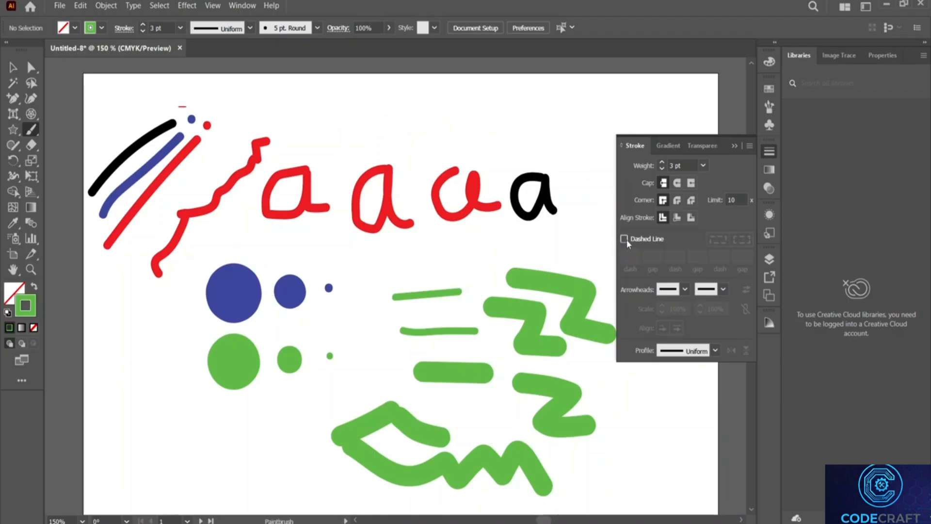
Enable Dashed Line for the stroke and apply the Arrow 1 arrowhead to the end point of the path.
click(625, 240)
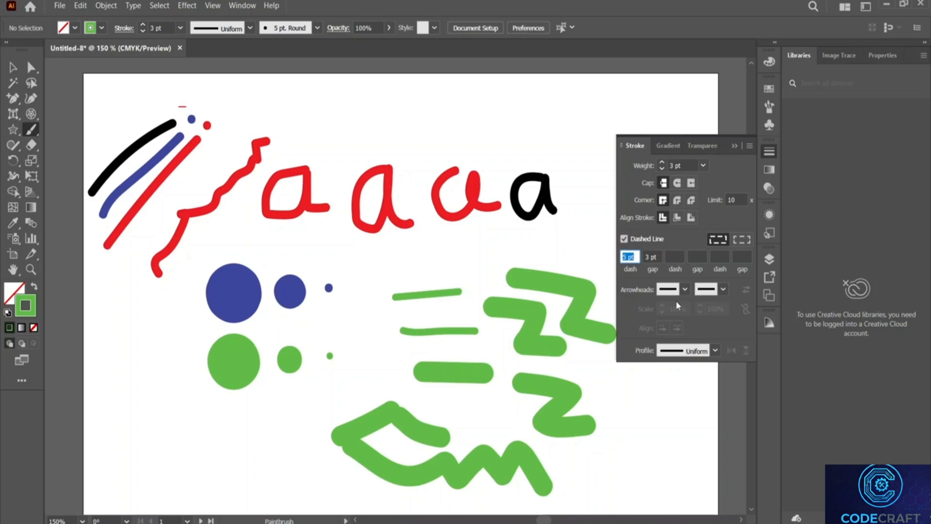
click(685, 289)
click(689, 291)
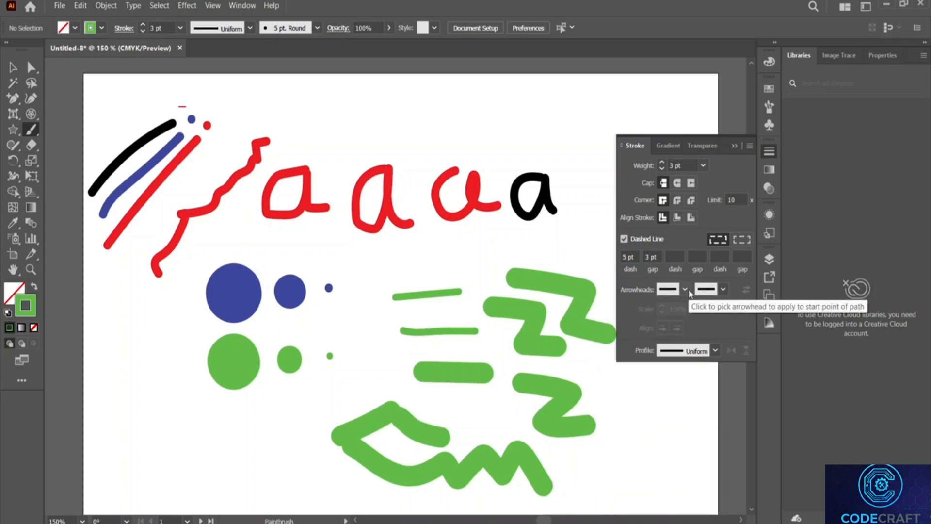
click(706, 290)
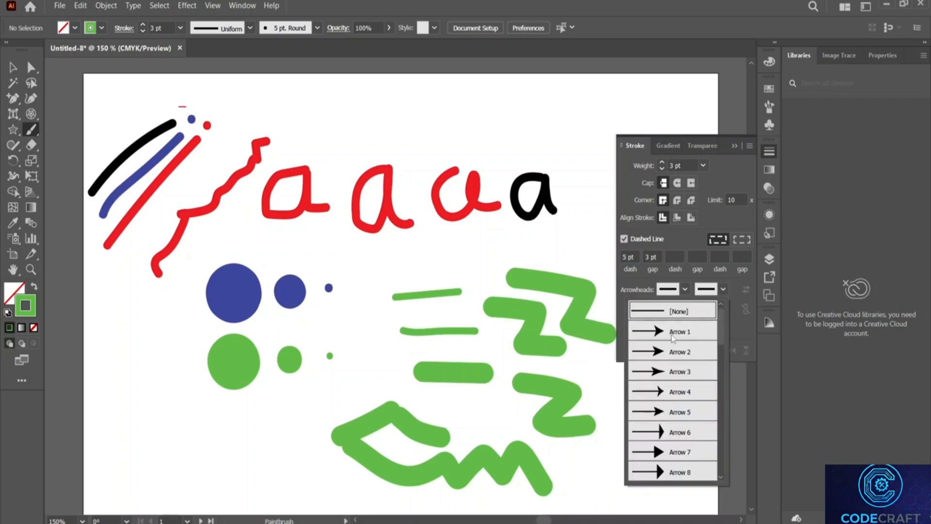
click(672, 336)
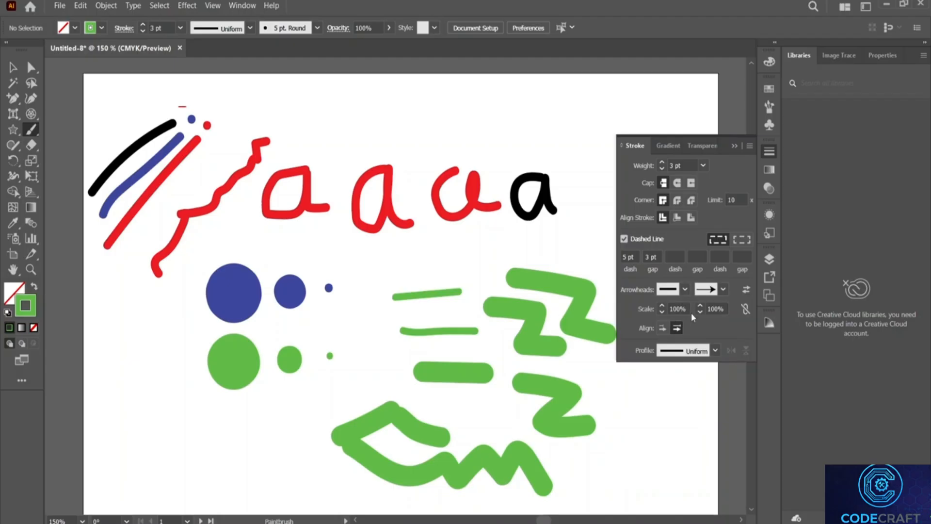
click(678, 327)
Align the dashes to corners and path ends, and fill in the remaining dash pattern with 5 pt dashes and 3 pt gaps.
click(742, 239)
click(675, 257)
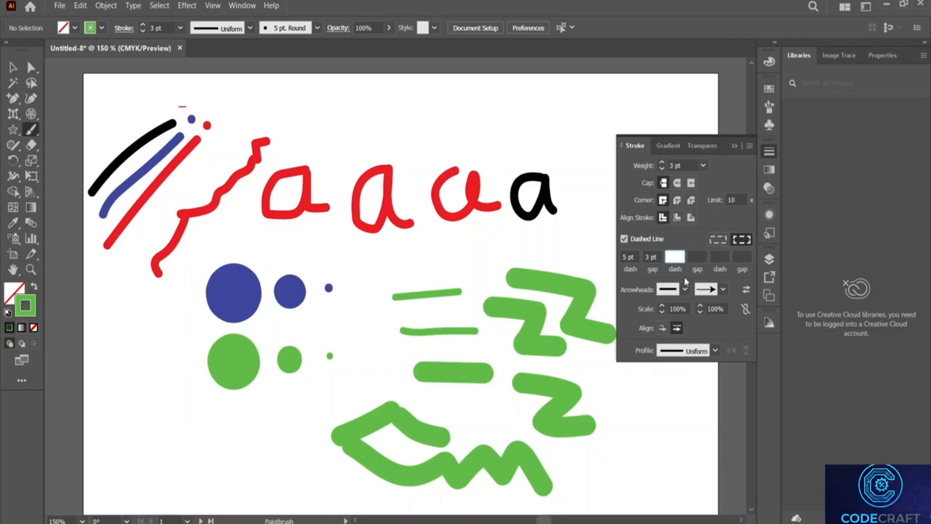
text(5)
click(702, 257)
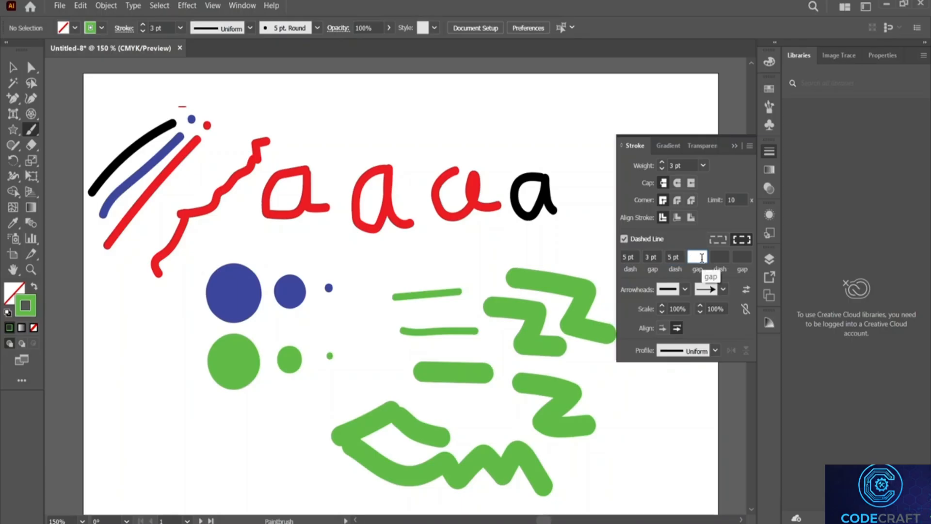
text(3)
click(720, 256)
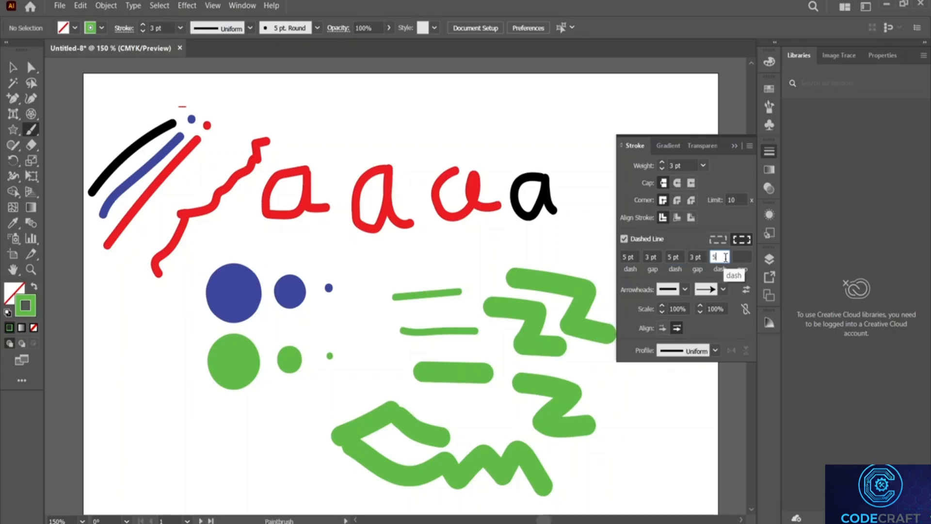
text(53)
click(741, 257)
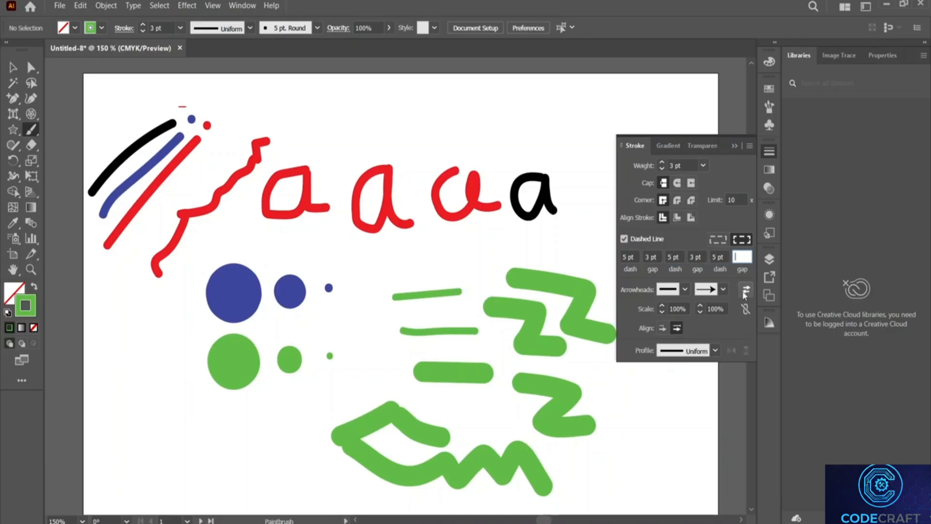
text(3)
key(Return)
Paint two green strokes above the black letter with the dash pattern, and disable Dashed Line.
drag(446, 115, 547, 118)
drag(487, 140, 551, 152)
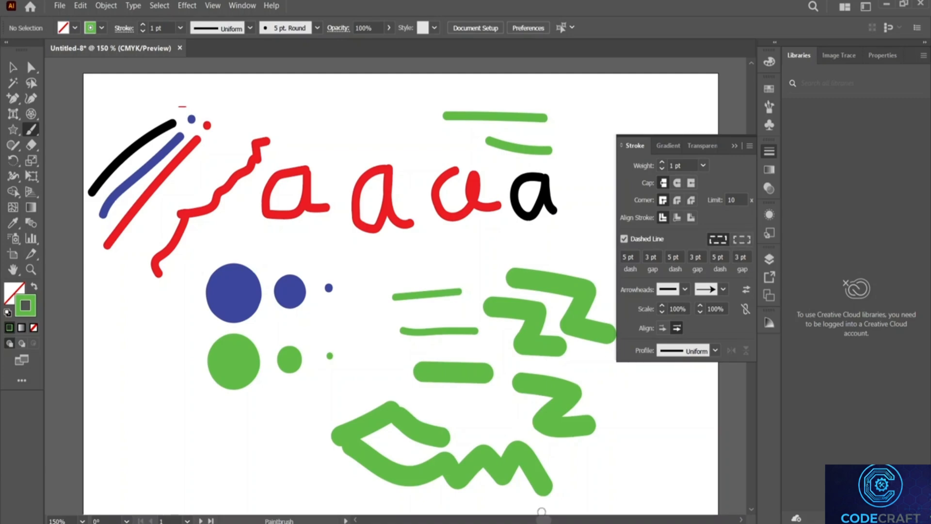
click(627, 240)
click(627, 240)
click(626, 240)
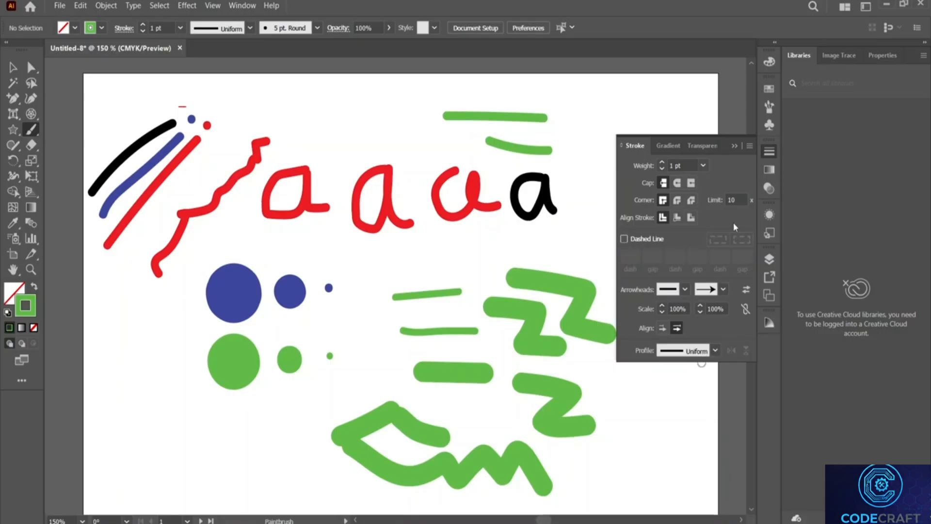
Paint short green strokes beside the lower zigzags using the Arrow 1 start arrowhead, and reset the start arrowhead to None.
click(684, 291)
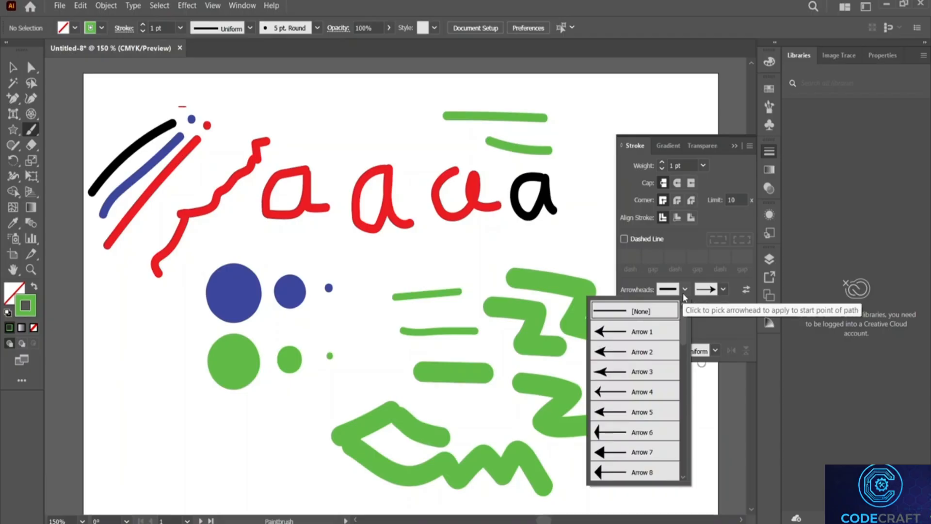
click(659, 331)
drag(637, 426, 662, 429)
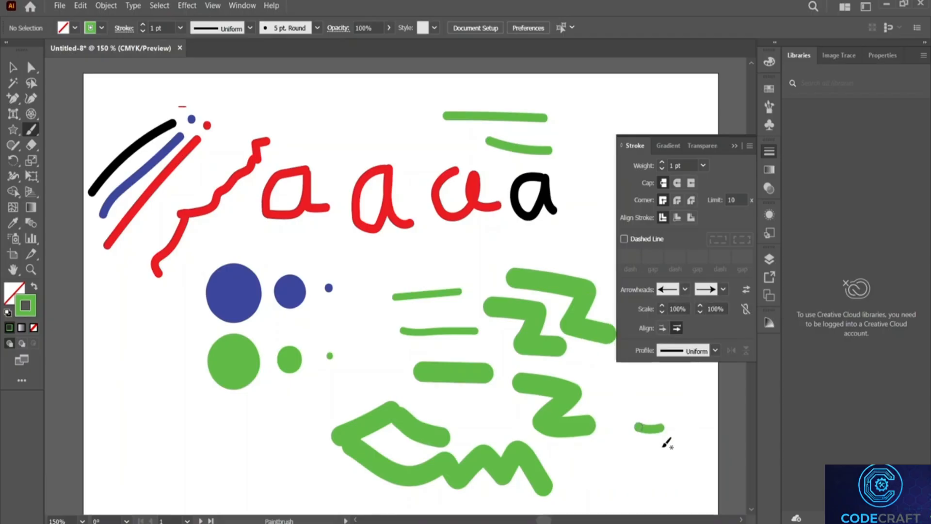
click(685, 290)
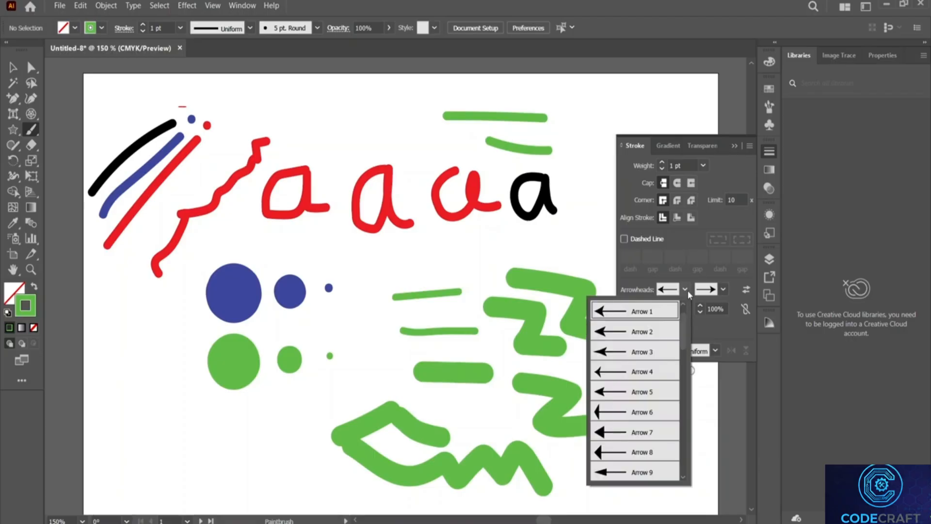
scroll(659, 321, up, 1)
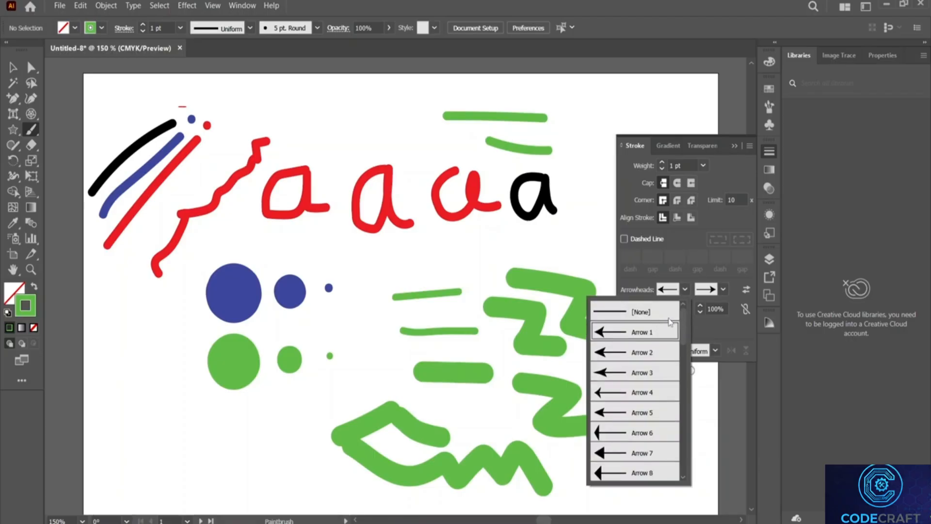
click(677, 312)
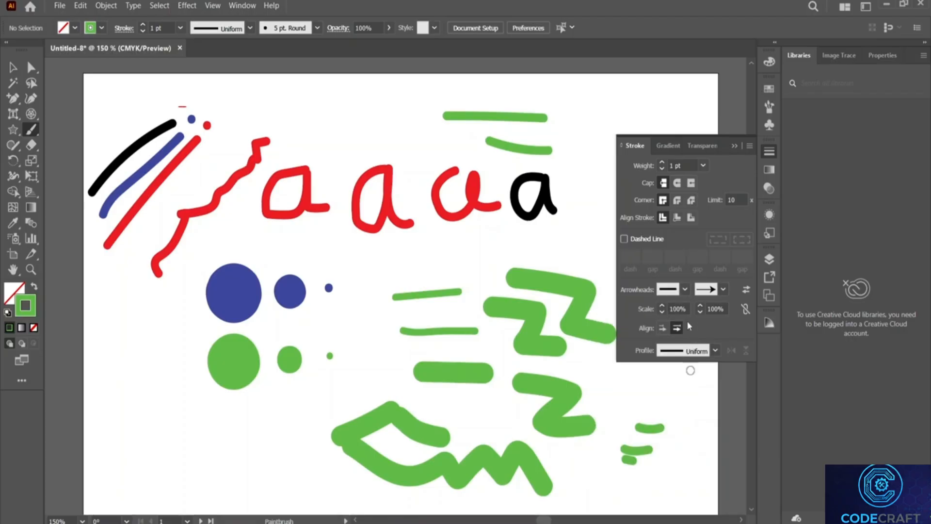
Apply Width Profile 1 to the stroke and paint two green strokes above the first red letter.
click(715, 353)
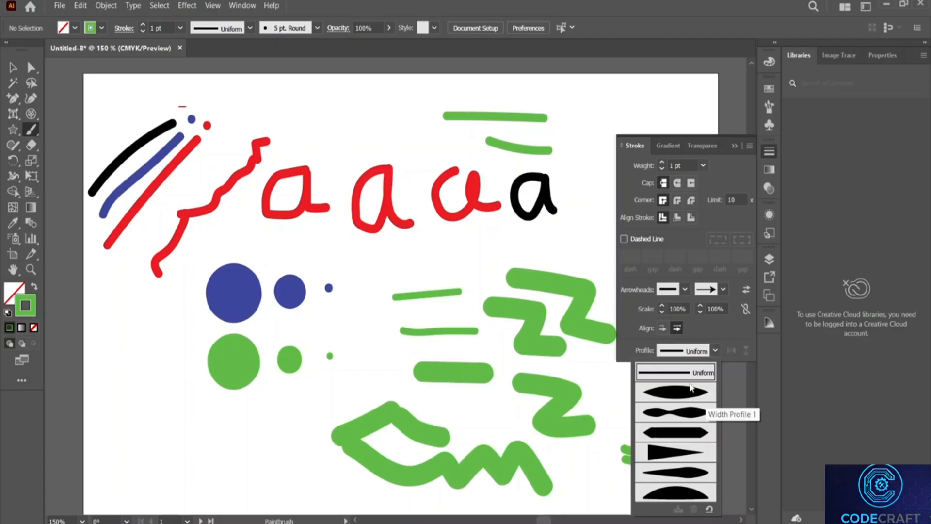
click(690, 388)
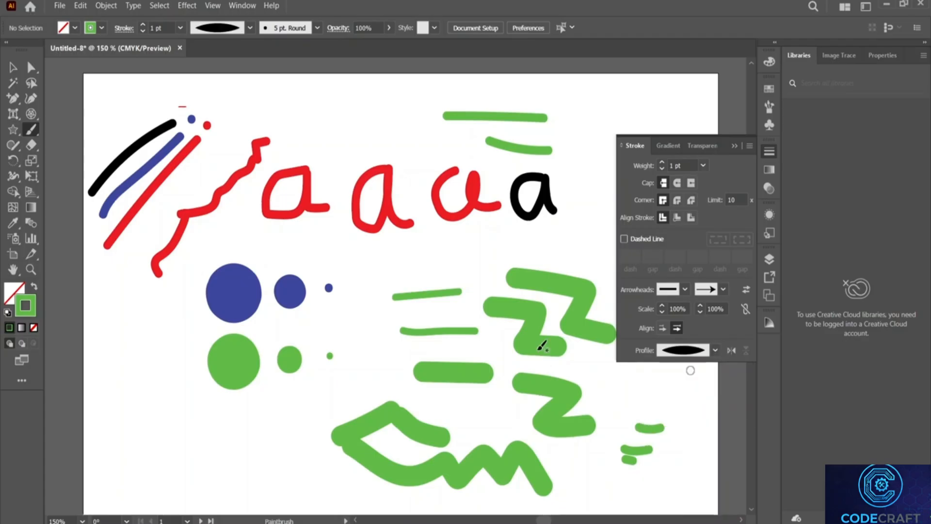
drag(257, 110, 348, 106)
drag(280, 130, 334, 136)
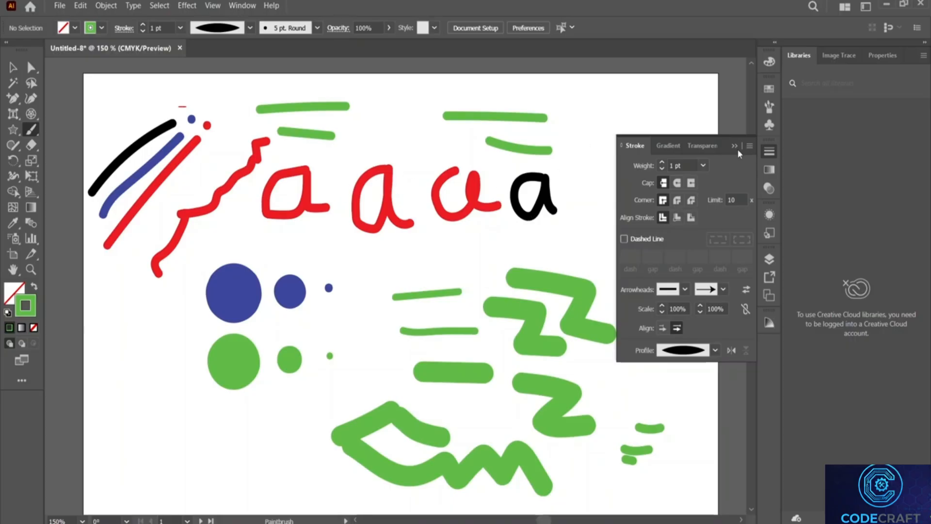
Select the upper of the two new green strokes and change its width profile to the teardrop-shaped one.
key(v)
click(297, 108)
click(249, 28)
click(221, 97)
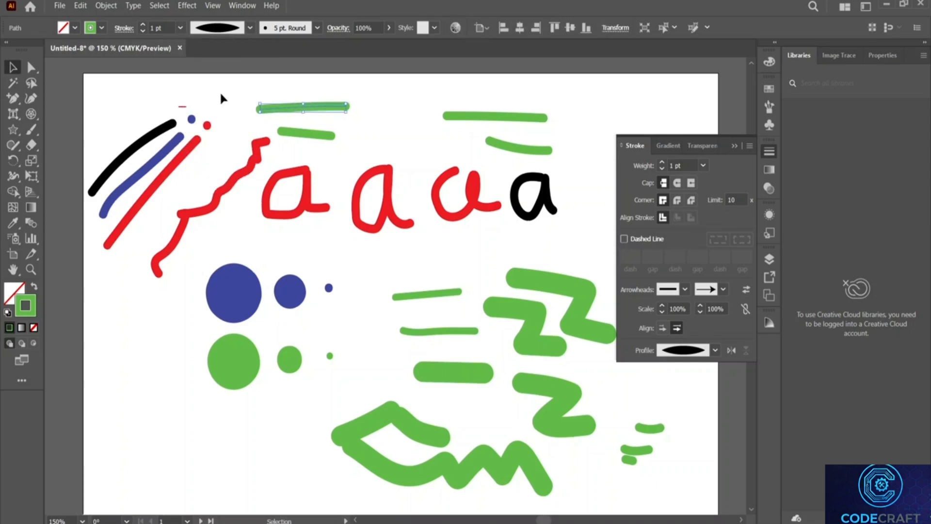
click(250, 28)
click(218, 170)
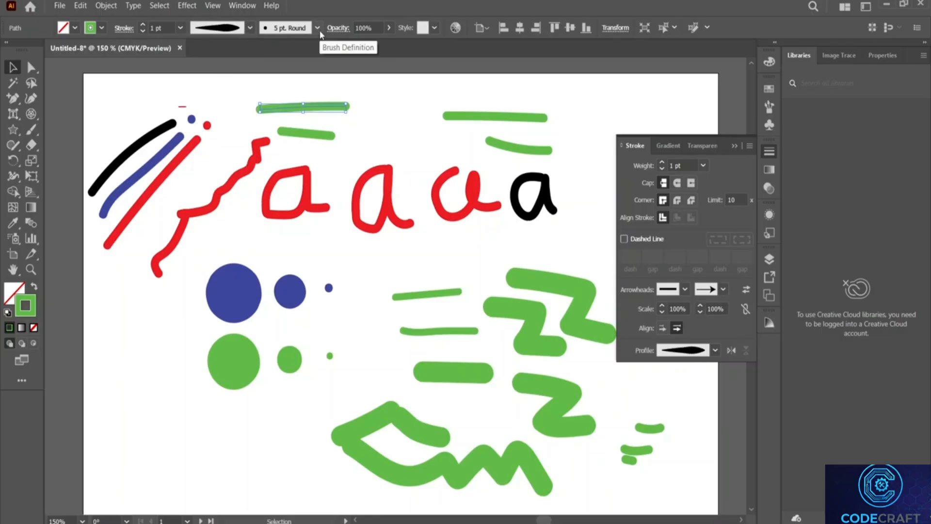
Deselect the stroke and collapse the floating stroke settings over an empty part of the artboard.
scroll(388, 361, down, 6)
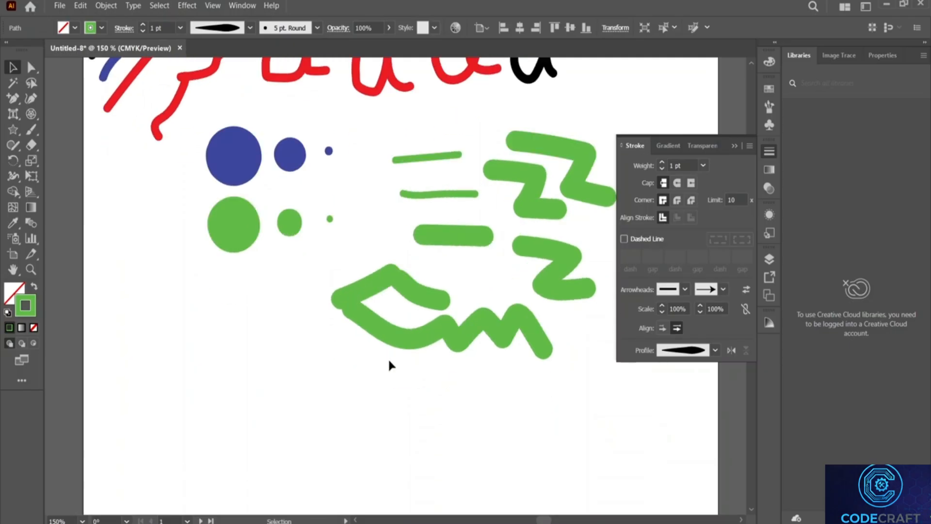
click(279, 368)
scroll(280, 368, down, 5)
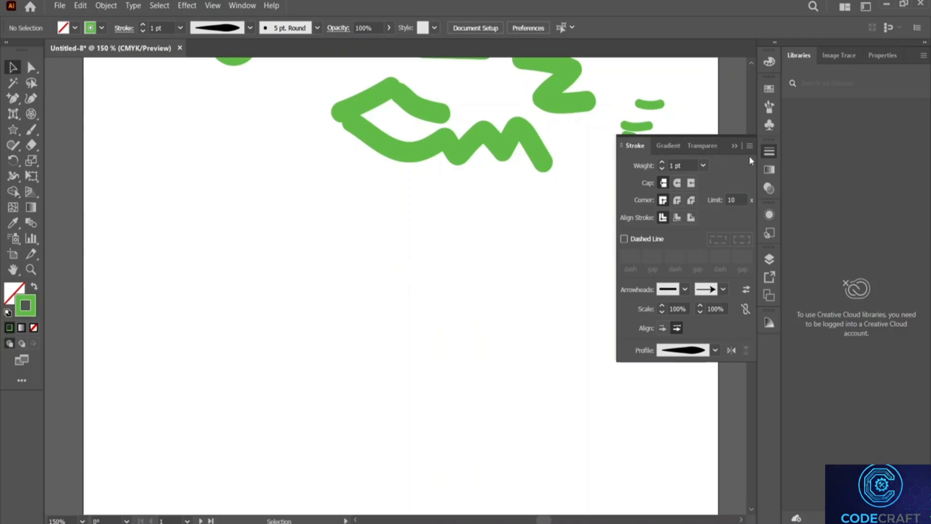
click(769, 151)
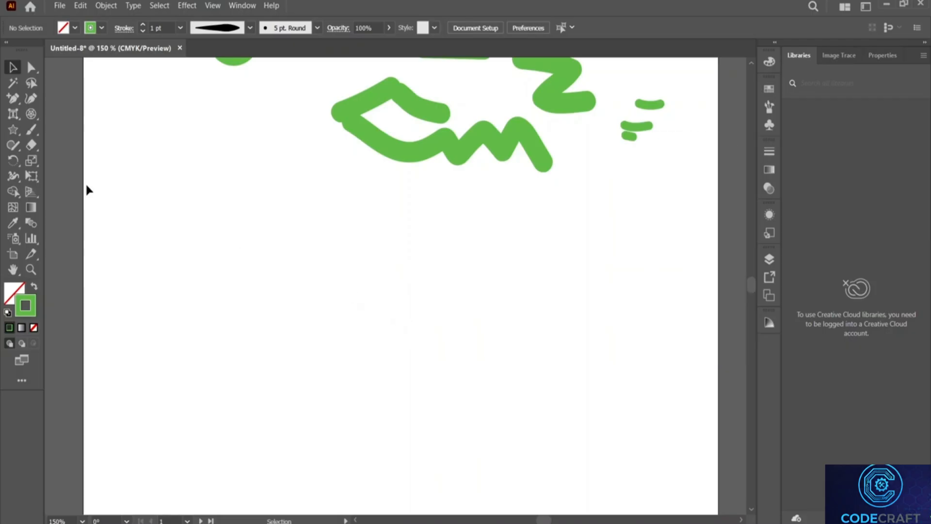
Open the Artistic_Ink brush library for the Paintbrush tool and enlarge it to show more brushes.
click(35, 131)
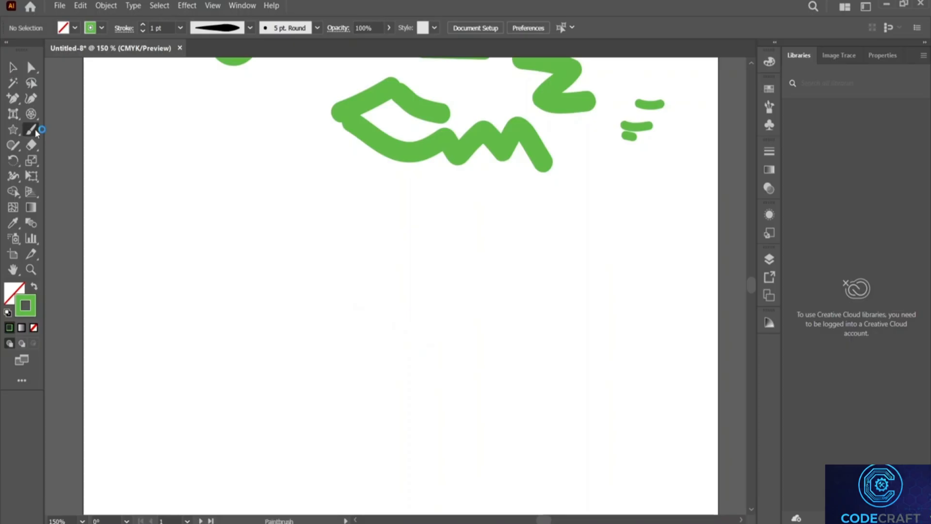
click(318, 28)
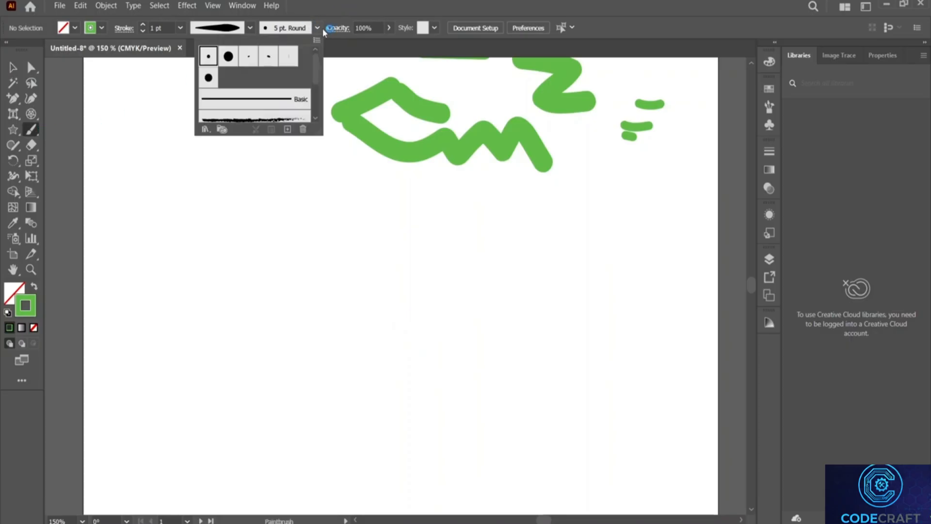
click(206, 130)
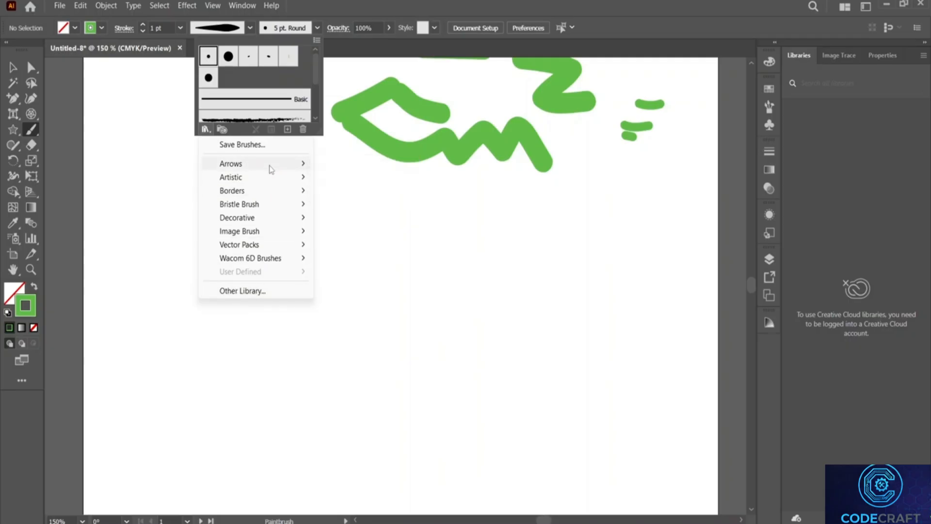
mouse_move(262, 163)
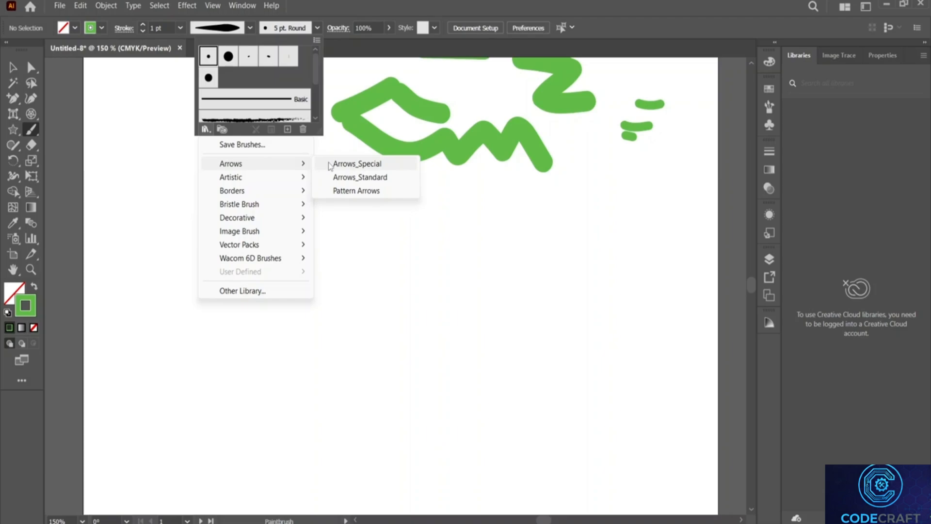
mouse_move(307, 178)
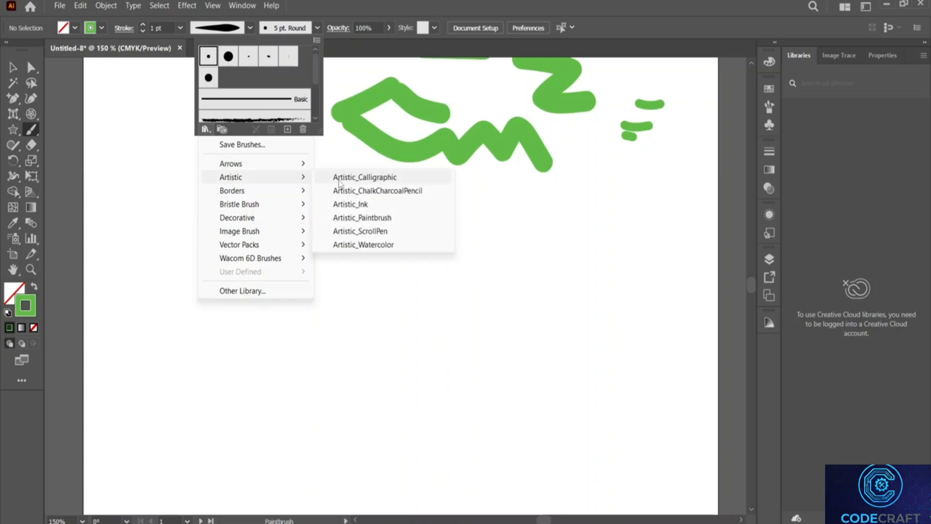
click(364, 206)
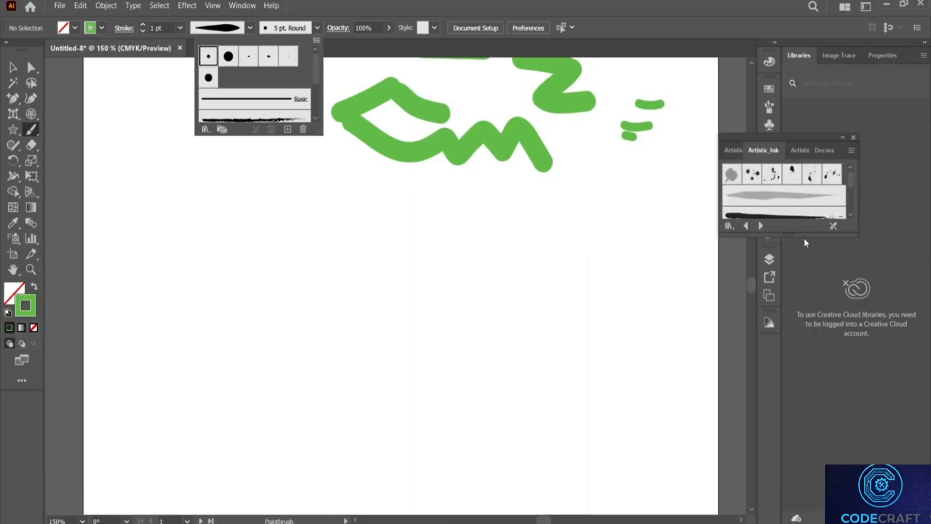
drag(795, 235, 801, 249)
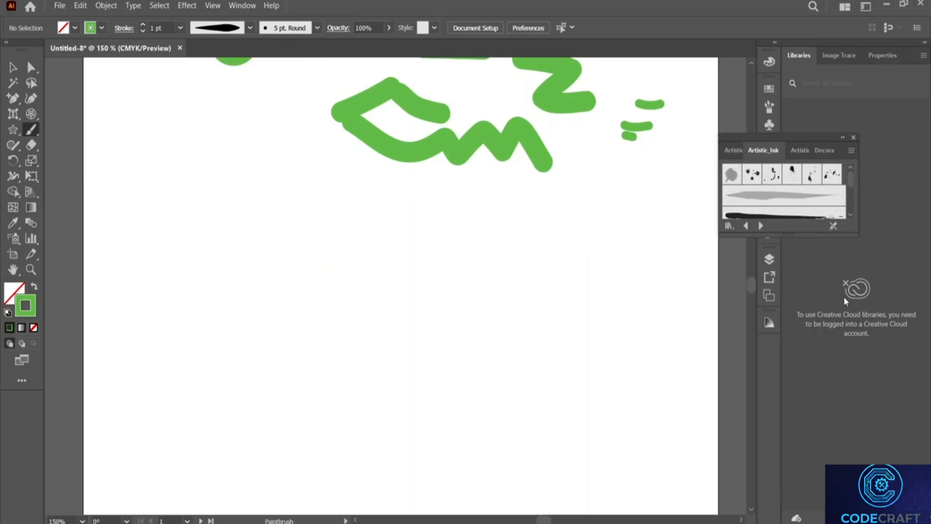
drag(784, 235, 799, 457)
Paint a scattered group of green blots below the earlier drawings with the Ink Drop brush.
click(735, 177)
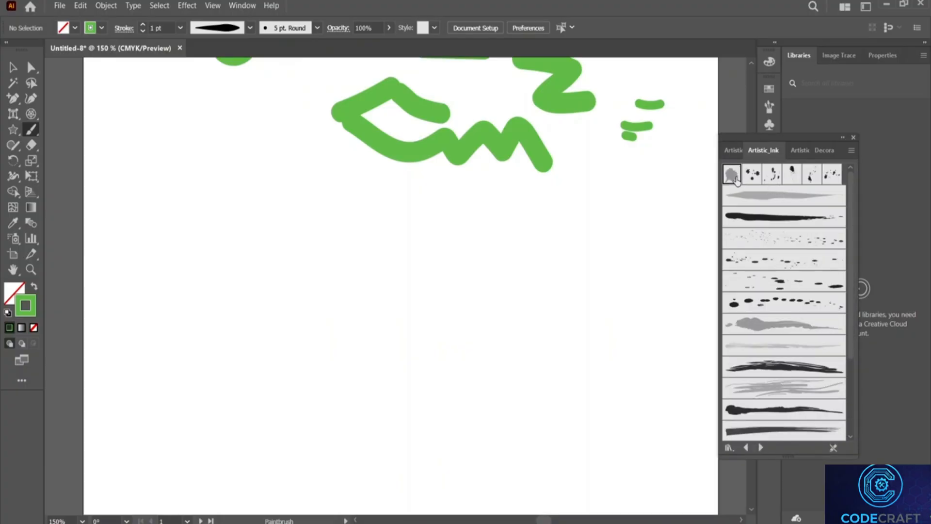
mouse_move(126, 180)
mouse_down()
mouse_move(180, 207)
mouse_move(174, 200)
mouse_move(201, 206)
mouse_up()
click(198, 224)
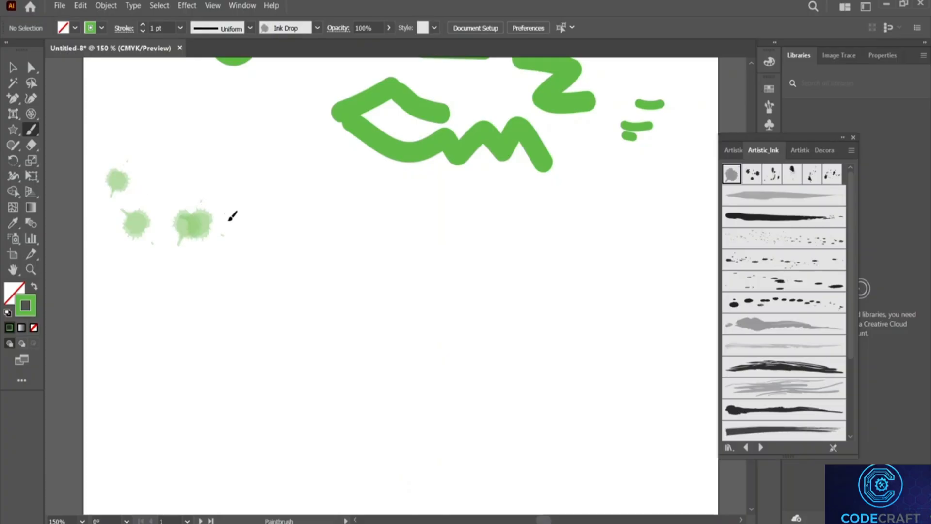
click(203, 232)
click(248, 240)
click(174, 332)
click(135, 272)
click(139, 220)
click(160, 184)
click(189, 231)
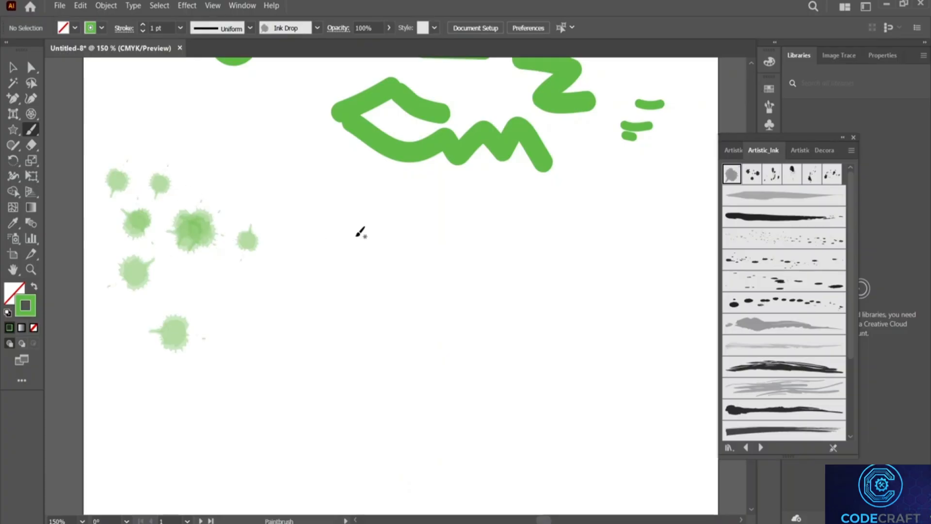
Paint green splatters beside the blots with the second and third scatter brushes of the Artistic_Ink library.
click(752, 173)
mouse_move(248, 245)
mouse_down()
mouse_move(326, 283)
mouse_move(296, 270)
mouse_up()
click(772, 175)
click(539, 315)
click(521, 303)
Paint several green drops among the splatters with the Ink Bomb brush.
click(792, 175)
click(478, 273)
click(367, 283)
click(425, 322)
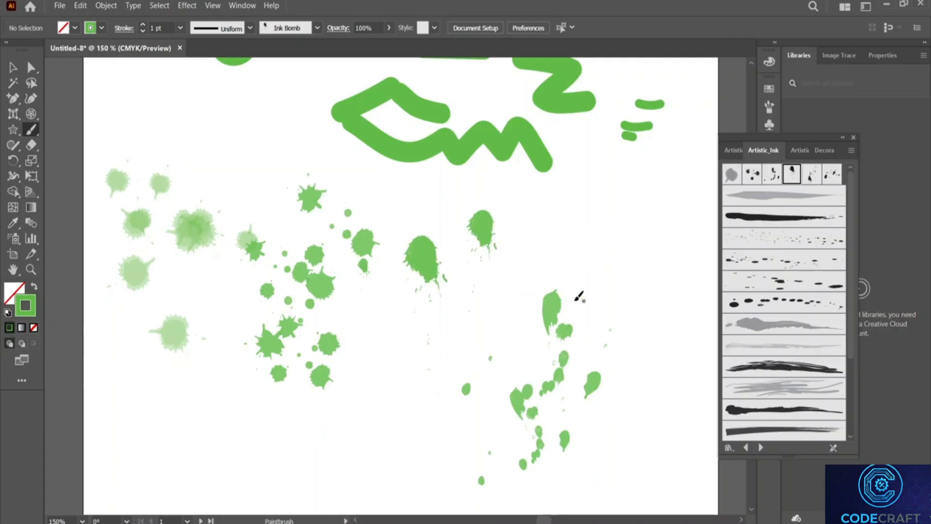
Add green splashes in the middle of the splatters with the fifth scatter brush of the Artistic_Ink library.
click(811, 173)
click(413, 334)
click(457, 358)
click(419, 361)
click(360, 334)
Scatter green specks over and below the splashes with the Ink Spatter 1 brush.
click(832, 174)
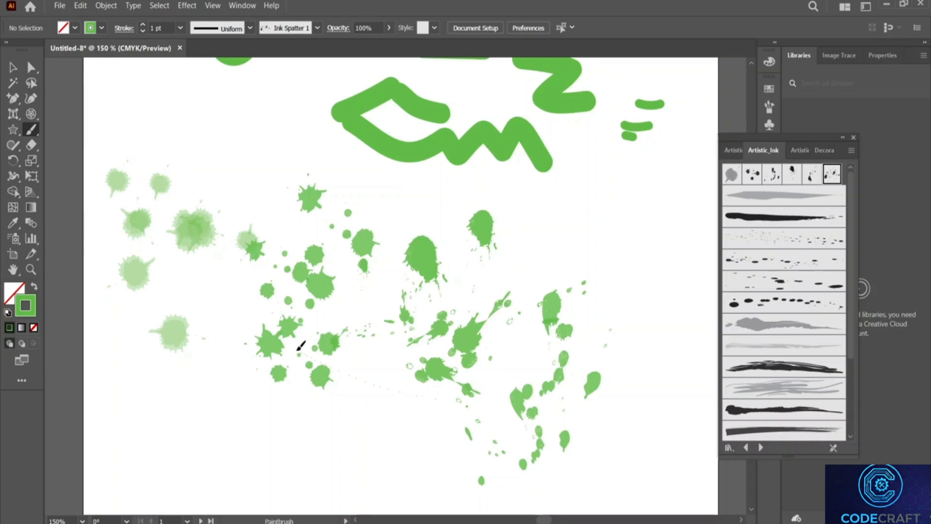
mouse_move(301, 345)
mouse_down()
mouse_move(426, 337)
mouse_move(454, 361)
mouse_up()
click(420, 445)
click(357, 403)
click(462, 336)
Paint a long wavy green stroke below the splatters with the first light gray ink stroke brush.
click(782, 204)
scroll(205, 361, down, 10)
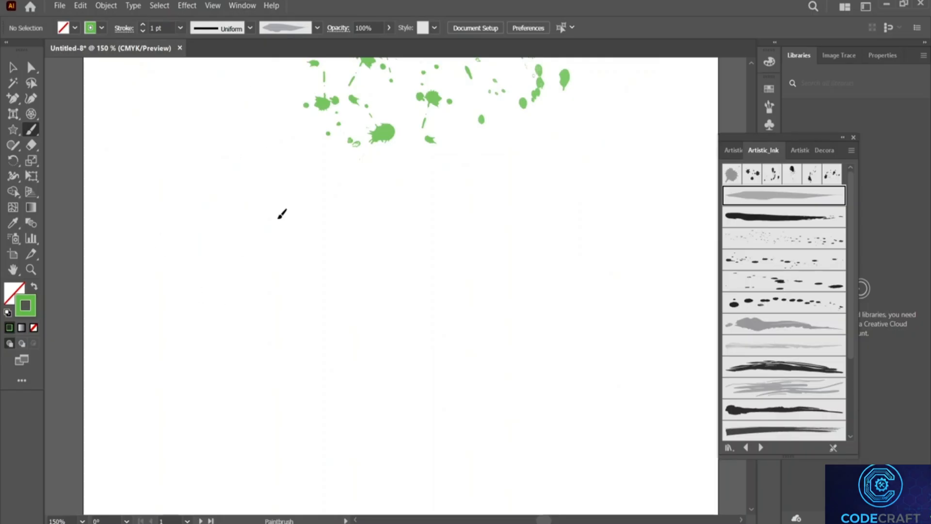
drag(552, 229, 552, 231)
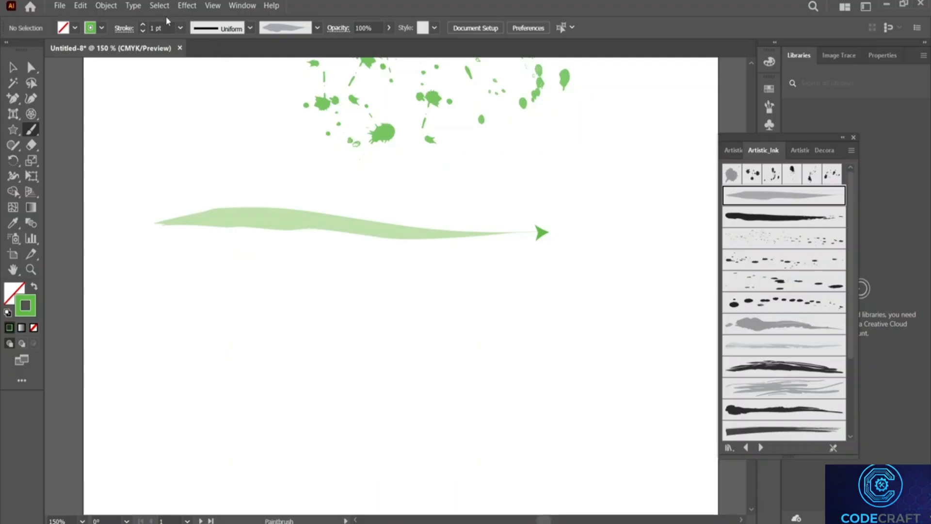
Remove the stroke's end arrowhead and paint a second long wavy green stroke below the first with the same ink brush.
click(126, 28)
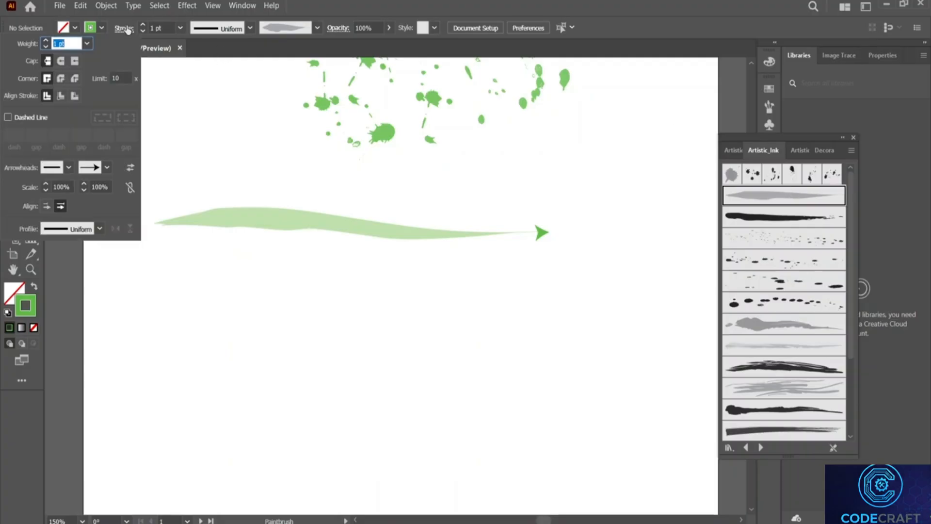
click(107, 167)
scroll(73, 192, up, 1)
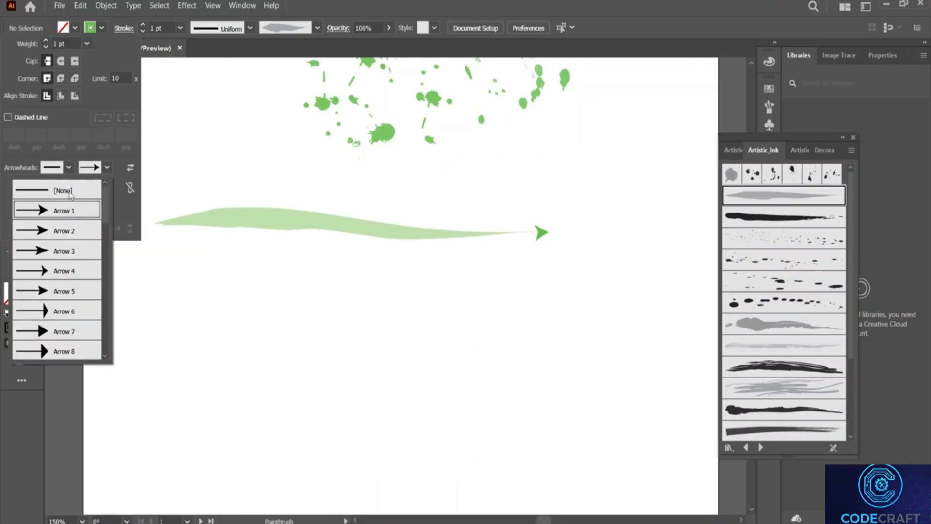
click(73, 192)
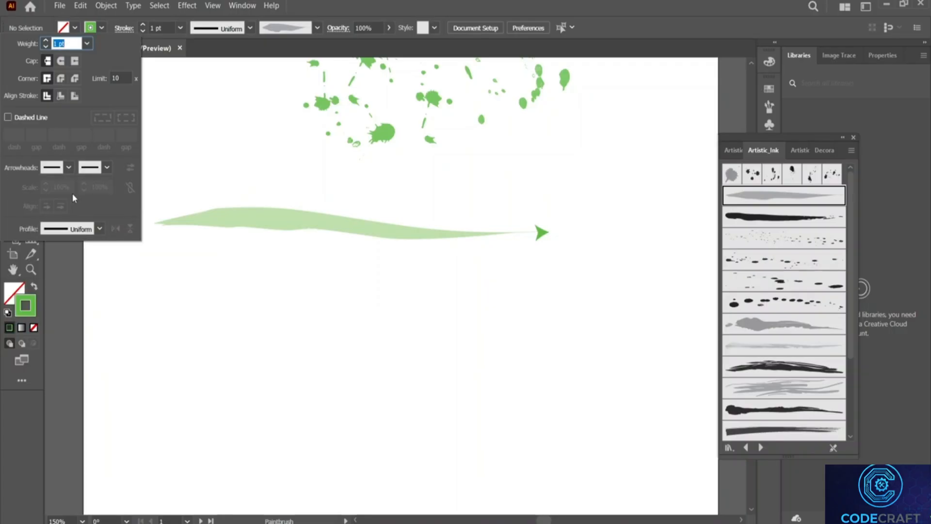
click(249, 194)
drag(164, 262, 573, 255)
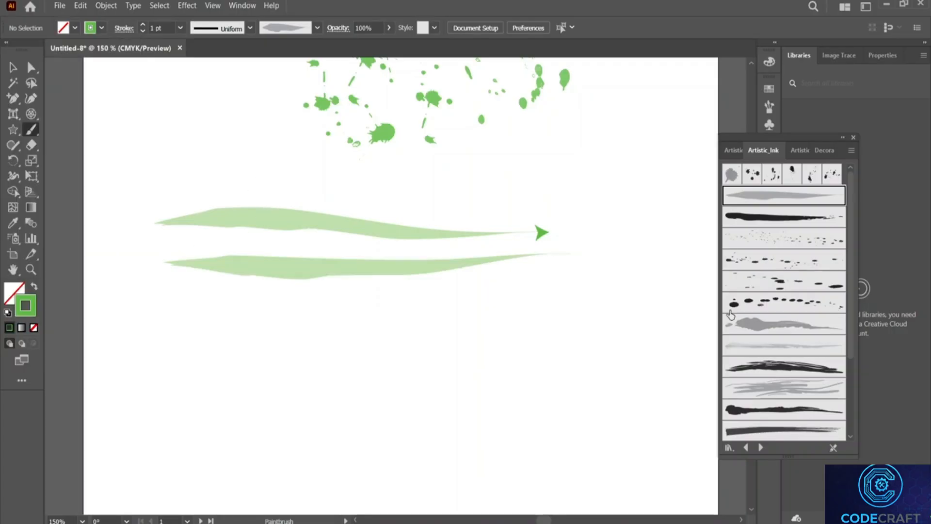
Paint a thick dry-edged green stroke below the wavy ones with the black ink brush, and a band of specks beneath with a spatter brush.
click(791, 219)
drag(481, 308, 481, 310)
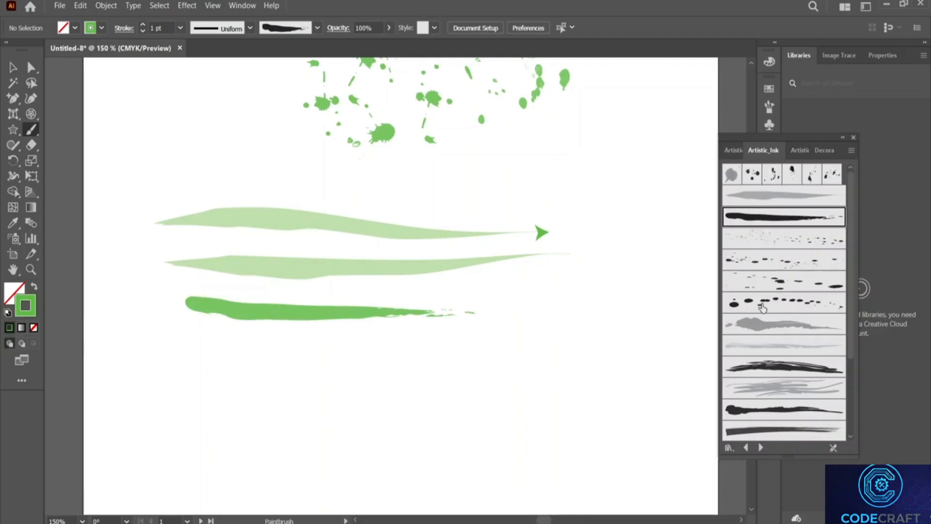
click(767, 251)
mouse_move(145, 376)
mouse_down()
mouse_move(466, 373)
mouse_move(456, 395)
mouse_up()
Paint the letters a and b below the specks with the dark dry-bristle stroke brush of the Artistic_Ink library.
scroll(759, 270, down, 3)
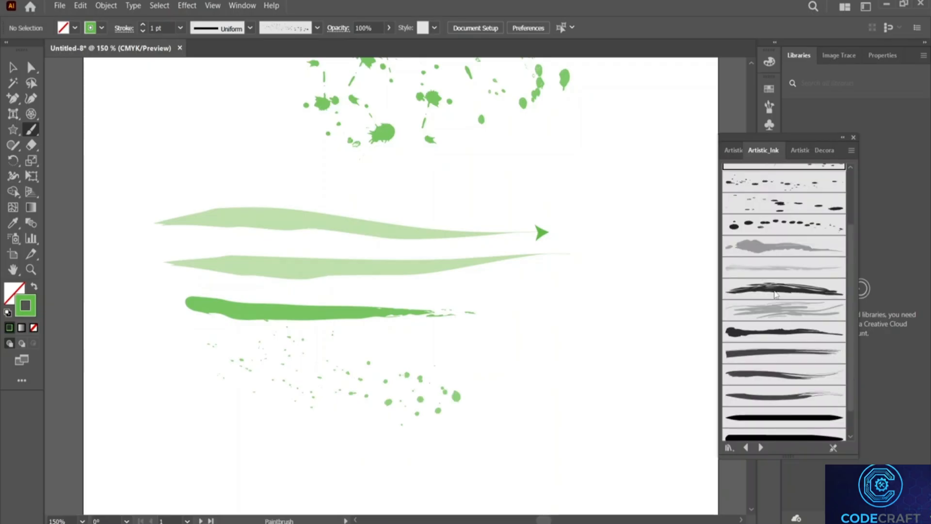
click(776, 258)
click(773, 320)
scroll(424, 339, down, 8)
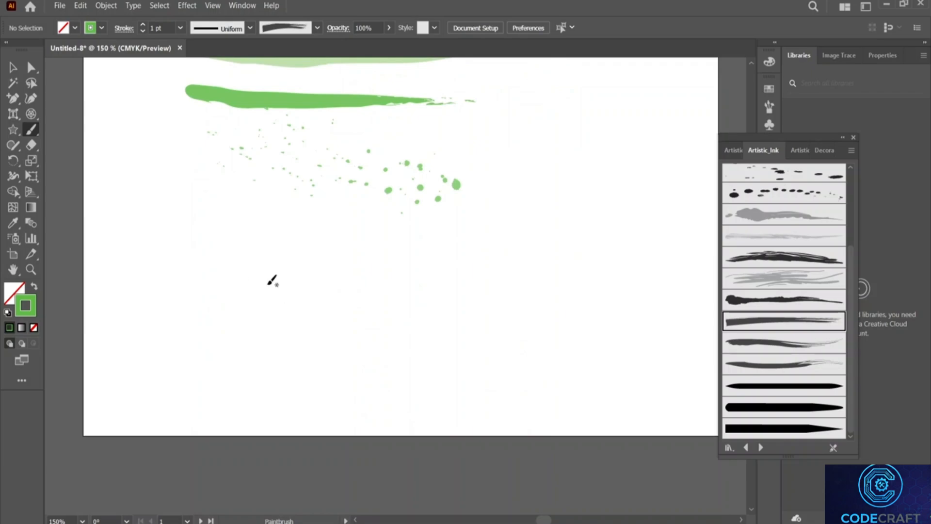
mouse_move(269, 241)
mouse_down()
mouse_move(265, 264)
mouse_move(285, 254)
mouse_move(287, 240)
mouse_move(286, 255)
mouse_move(334, 267)
mouse_up()
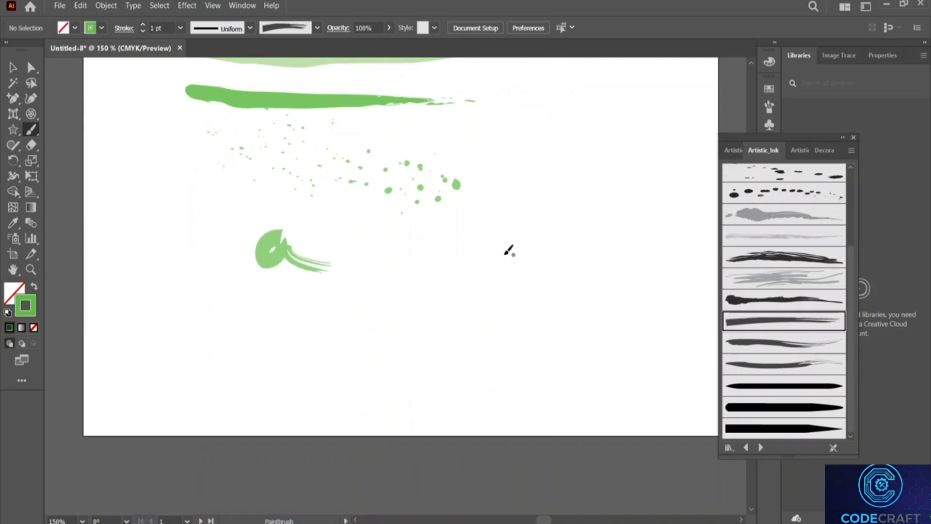
mouse_move(362, 263)
mouse_down()
mouse_move(370, 231)
mouse_move(377, 251)
mouse_move(435, 260)
mouse_up()
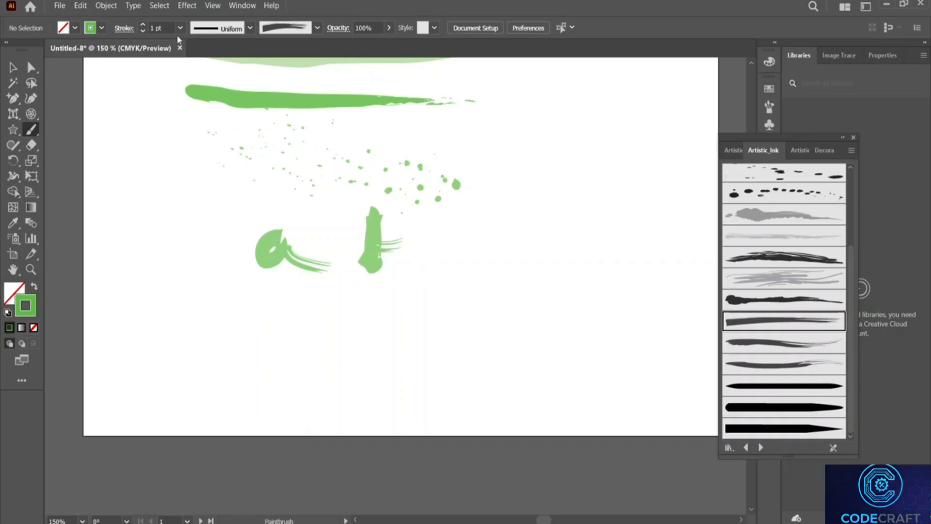
Thin the painted letter b by setting its stroke weight to 0.25 pt, then deselect it.
scroll(161, 24, down, 1)
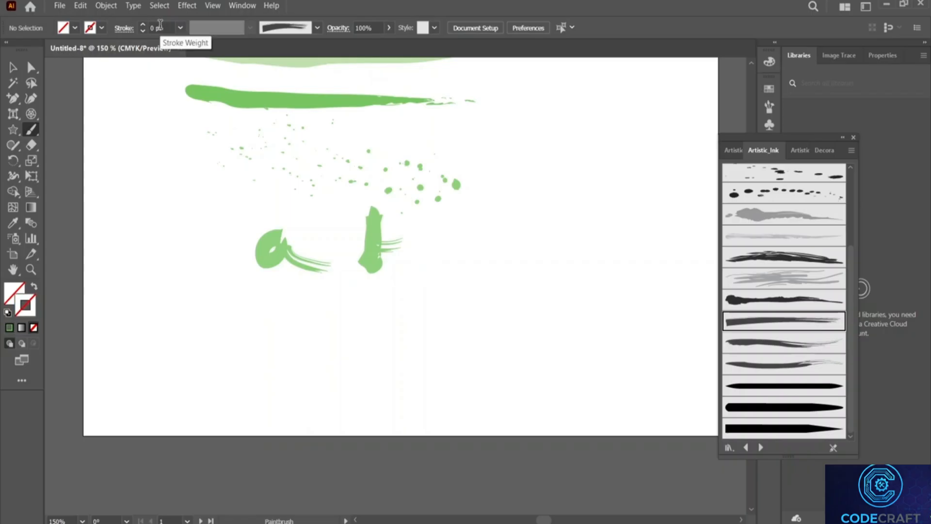
scroll(161, 25, up, 3)
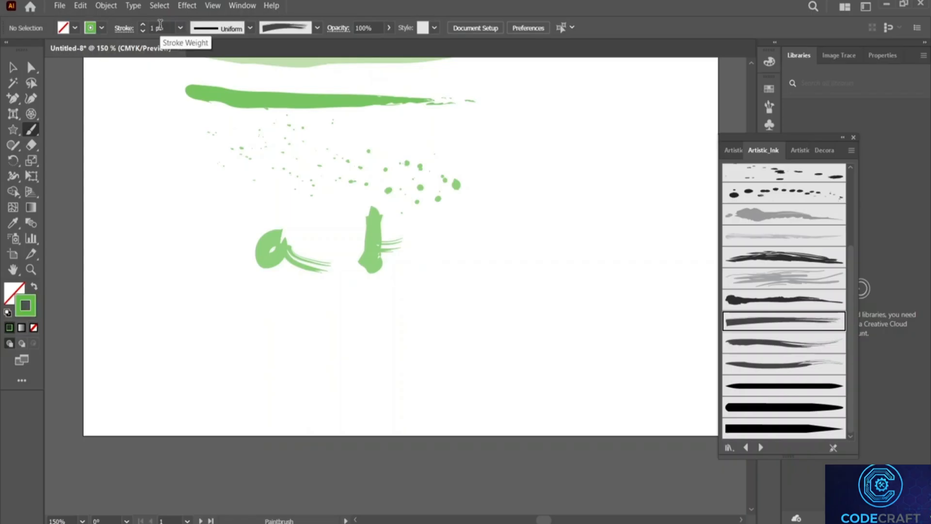
key(v)
click(365, 231)
scroll(157, 27, down, 3)
click(481, 217)
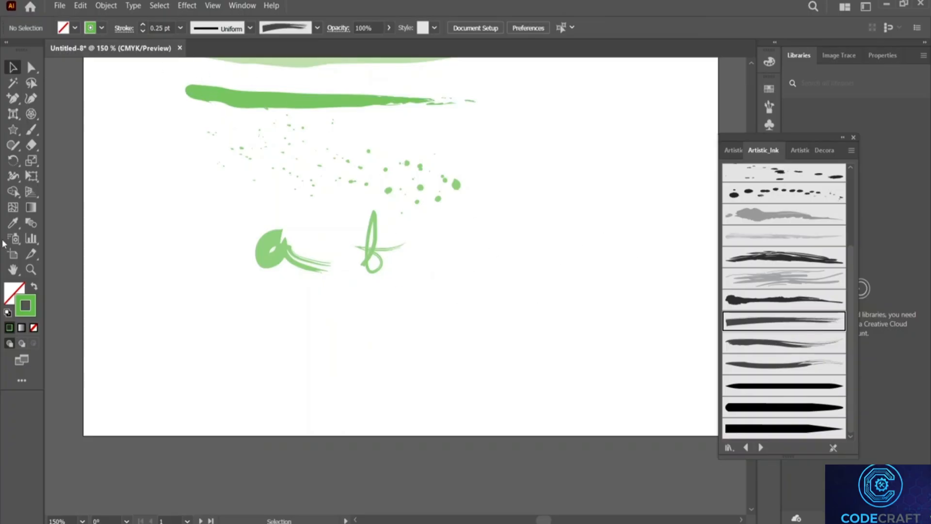
Try a thin looped letter beside the b, undo it, and paint a long thin line below the letters with the flat pointed black brush.
click(30, 131)
mouse_move(434, 263)
mouse_down()
mouse_move(470, 241)
mouse_move(473, 264)
mouse_move(518, 245)
mouse_up()
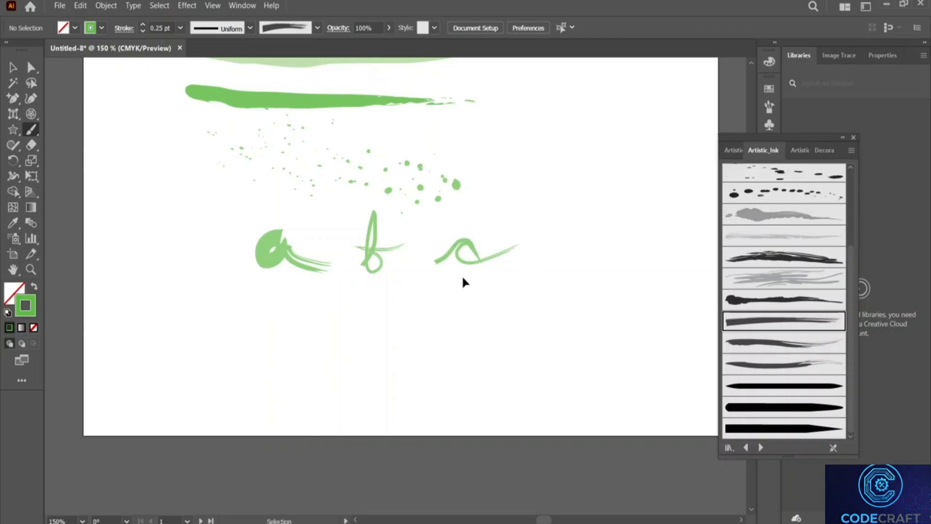
key(ctrl+z)
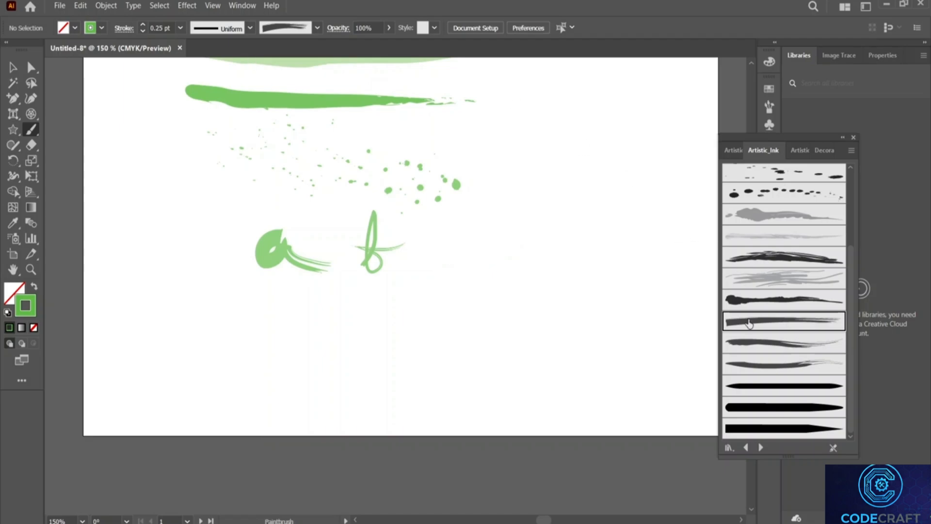
click(777, 422)
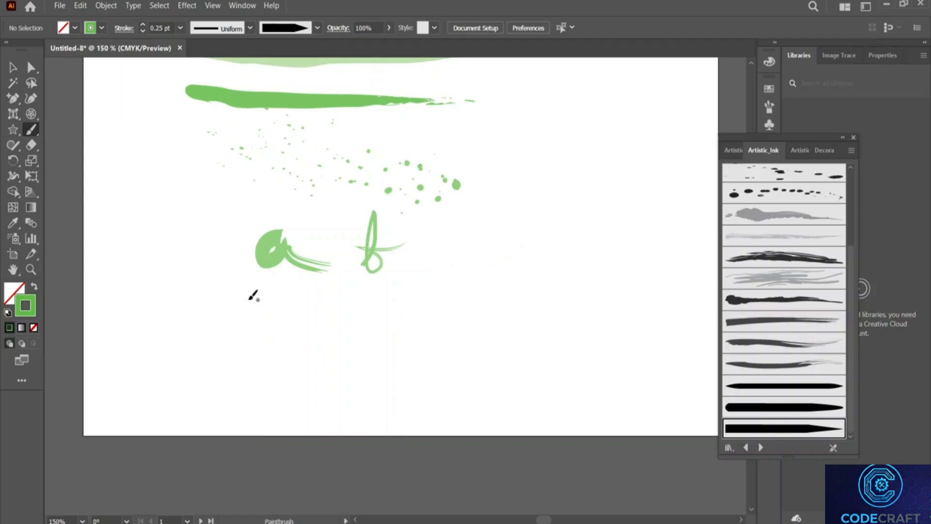
drag(239, 302, 501, 331)
Load the Borders_Decorative brush library and choose the border brush with the red corner tile and teal and blue leaves.
scroll(544, 285, up, 5)
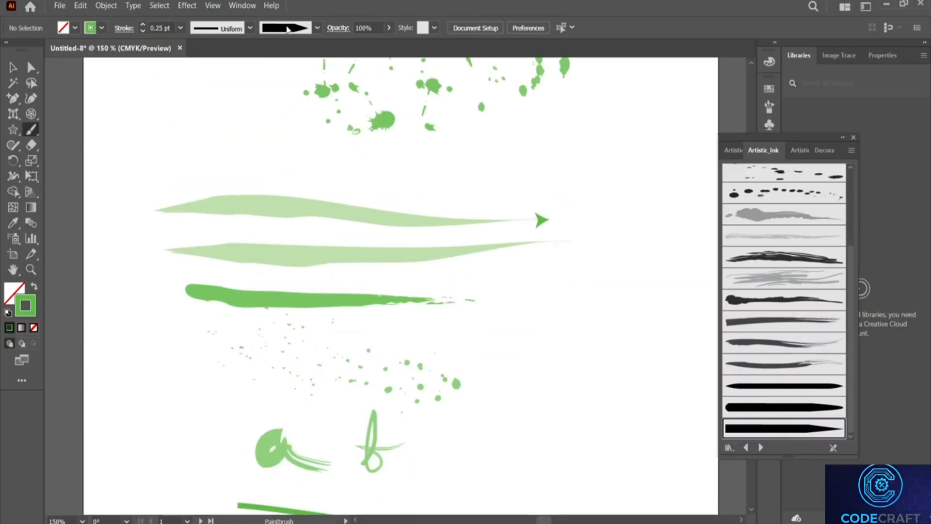
click(317, 27)
click(205, 129)
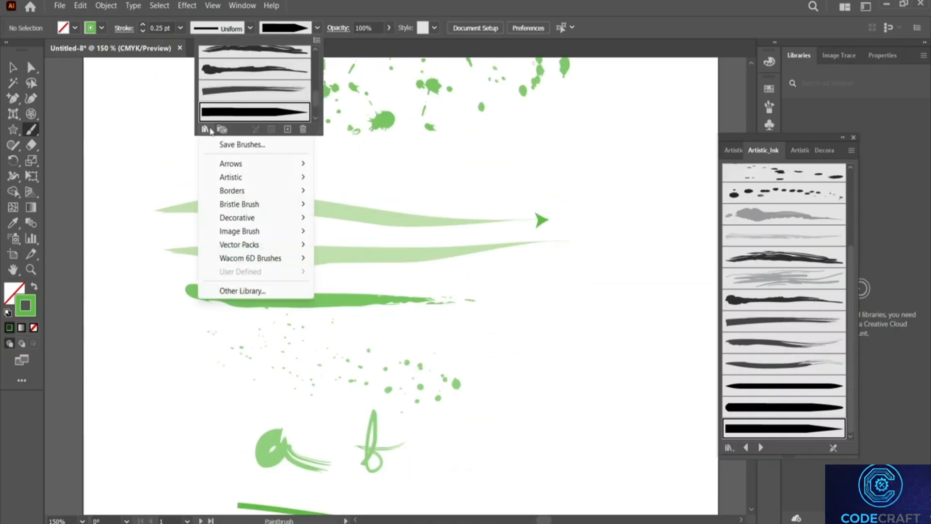
mouse_move(283, 263)
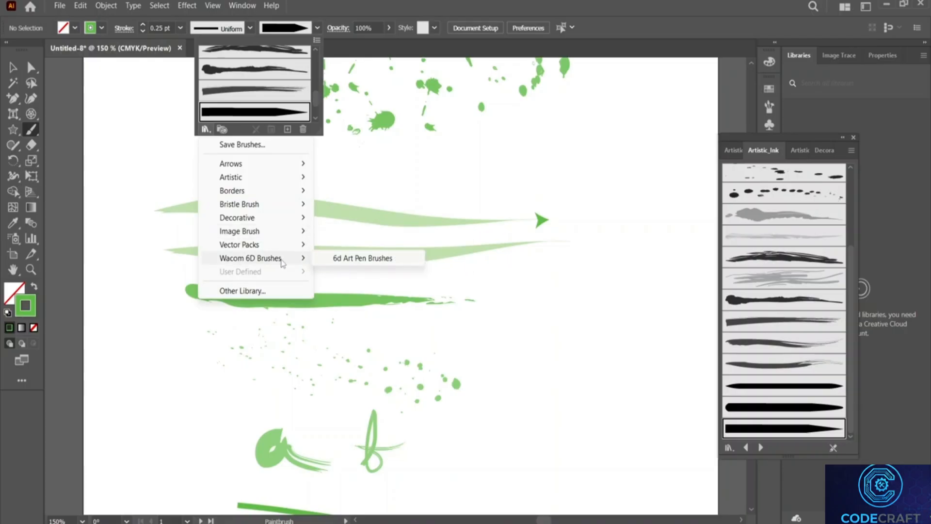
mouse_move(267, 195)
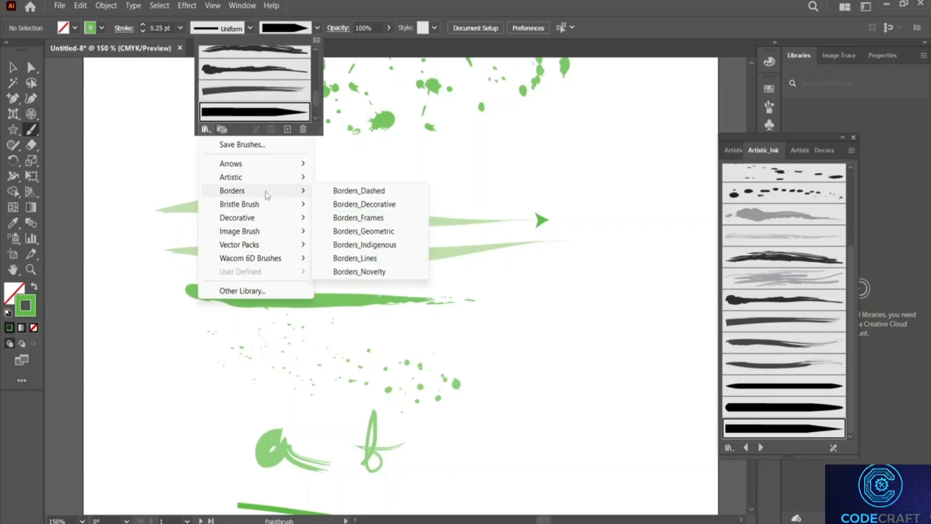
click(364, 204)
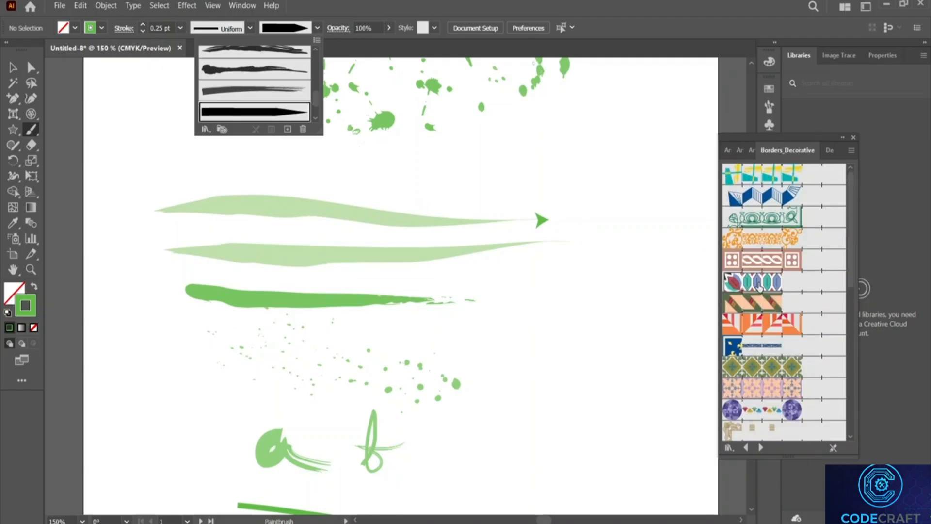
click(750, 291)
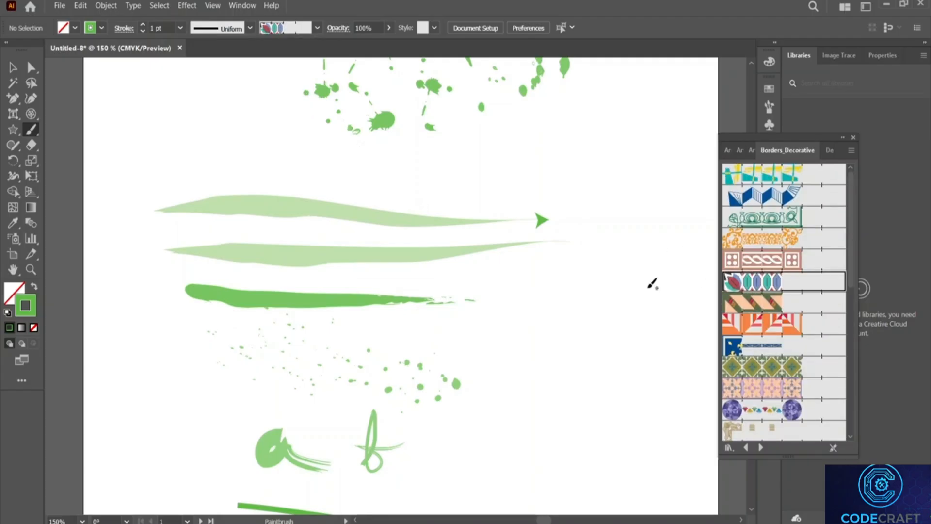
Paint short curved pieces of the leaf border beside the green splatters, near the artboard's right edge.
scroll(638, 274, down, 2)
scroll(534, 252, up, 3)
scroll(551, 244, right, 4)
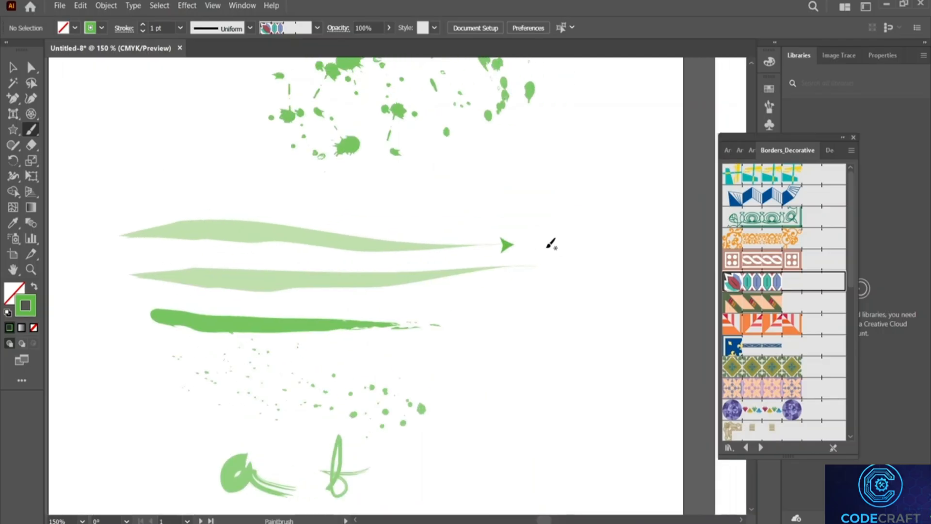
scroll(551, 244, up, 5)
scroll(552, 244, up, 9)
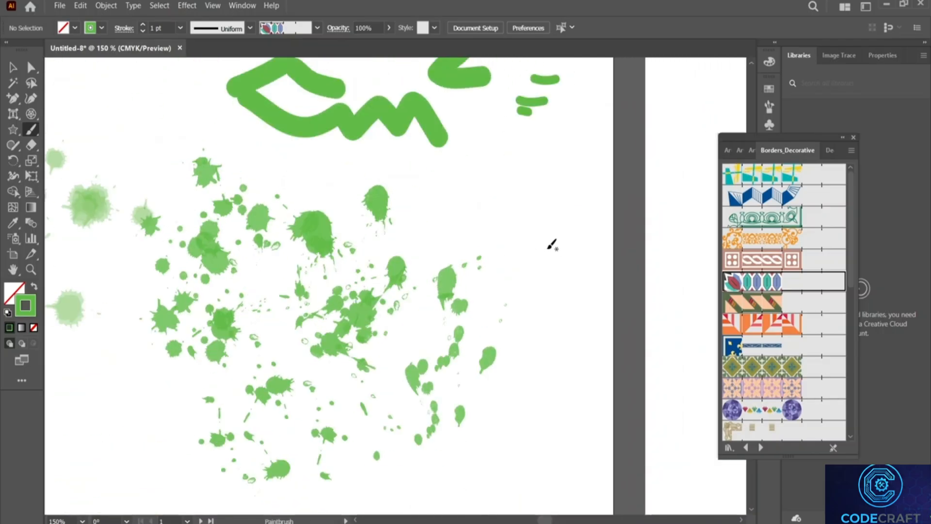
scroll(521, 232, down, 3)
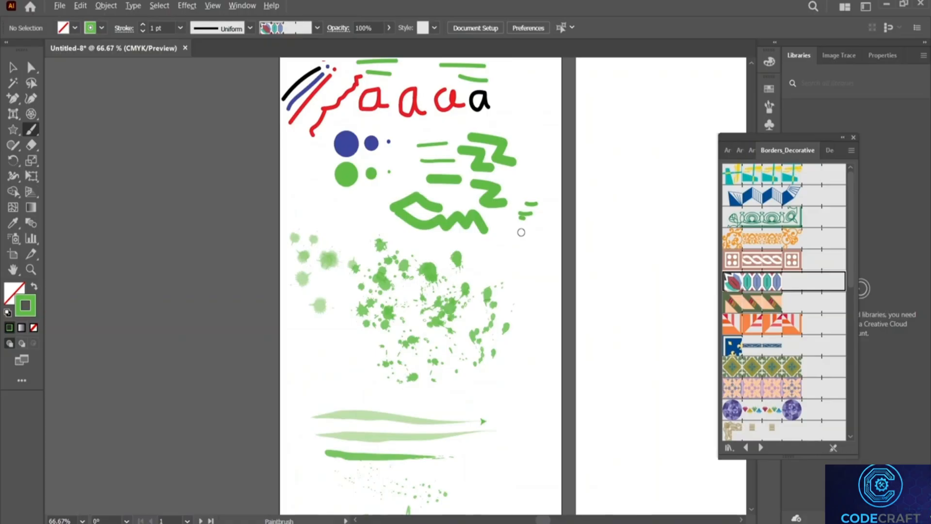
scroll(520, 232, up, 1)
scroll(526, 227, up, 2)
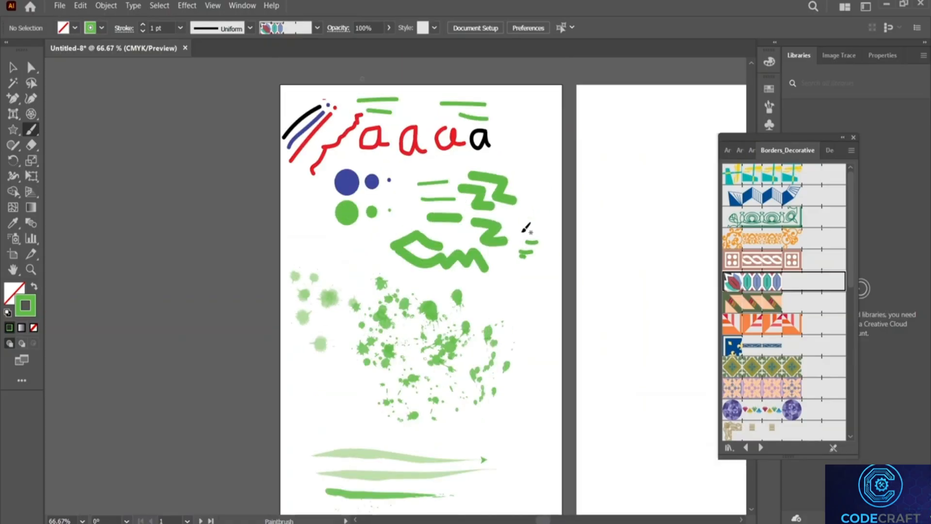
mouse_move(524, 314)
mouse_down()
mouse_move(545, 322)
mouse_move(525, 347)
mouse_move(548, 353)
mouse_move(547, 399)
mouse_up()
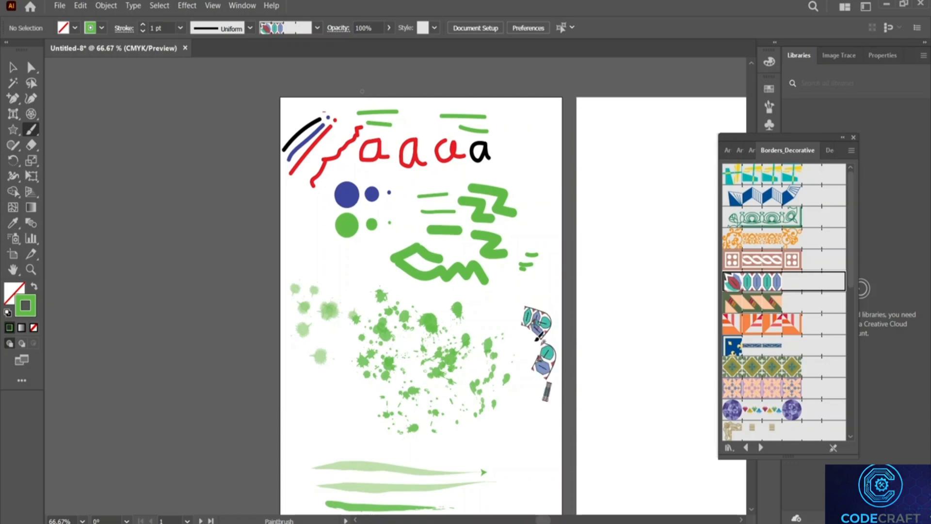
Paint a long vertical leaf-border stroke and a large loop around it in the artboard's lower right area.
scroll(542, 425, down, 7)
mouse_move(522, 245)
mouse_down()
mouse_move(528, 287)
mouse_move(519, 448)
mouse_up()
mouse_move(550, 251)
mouse_down()
mouse_move(556, 408)
mouse_move(548, 447)
mouse_move(527, 465)
mouse_move(481, 467)
mouse_move(459, 454)
mouse_move(495, 385)
mouse_move(491, 255)
mouse_move(506, 224)
mouse_up()
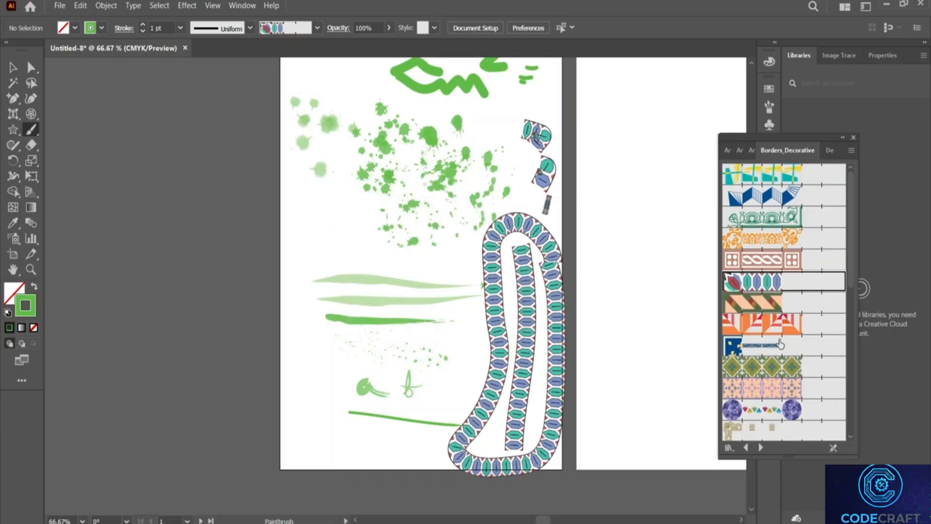
Select the large leaf-border loop and reduce its opacity to 60%.
scroll(471, 298, up, 5)
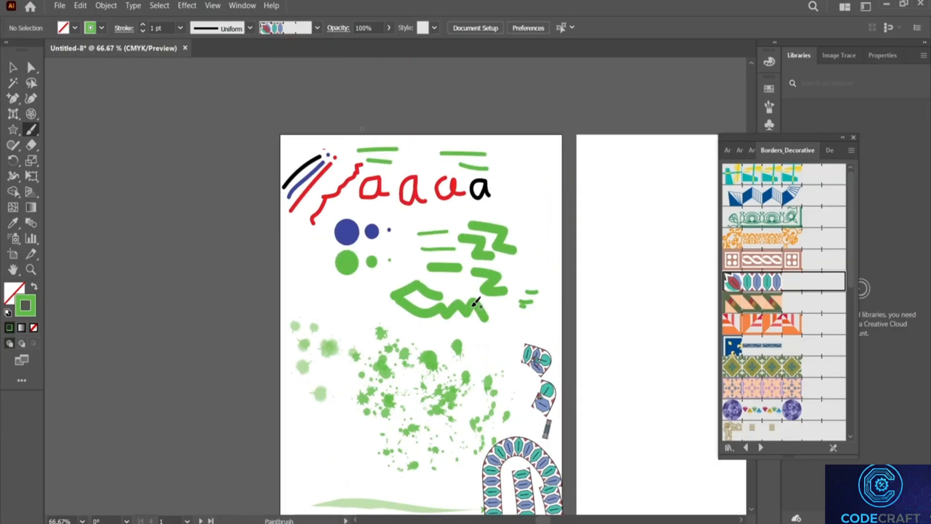
scroll(427, 179, down, 4)
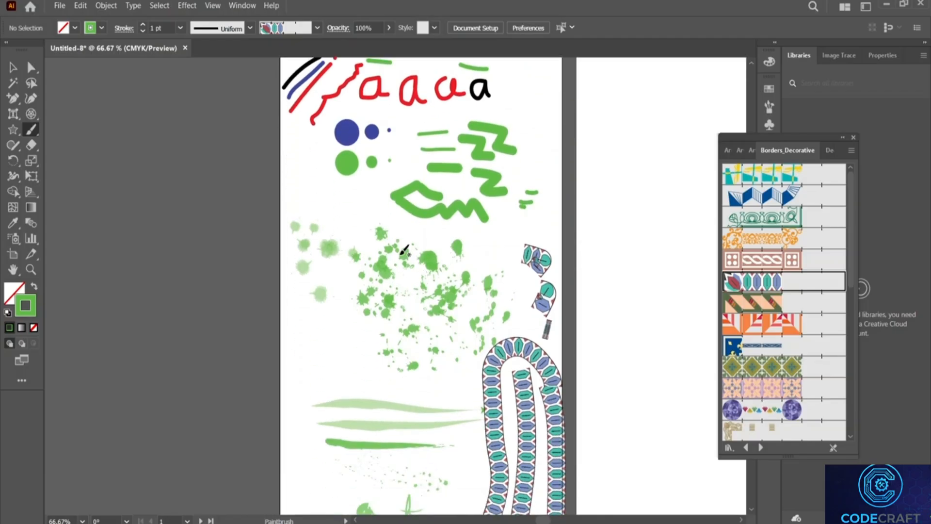
click(13, 68)
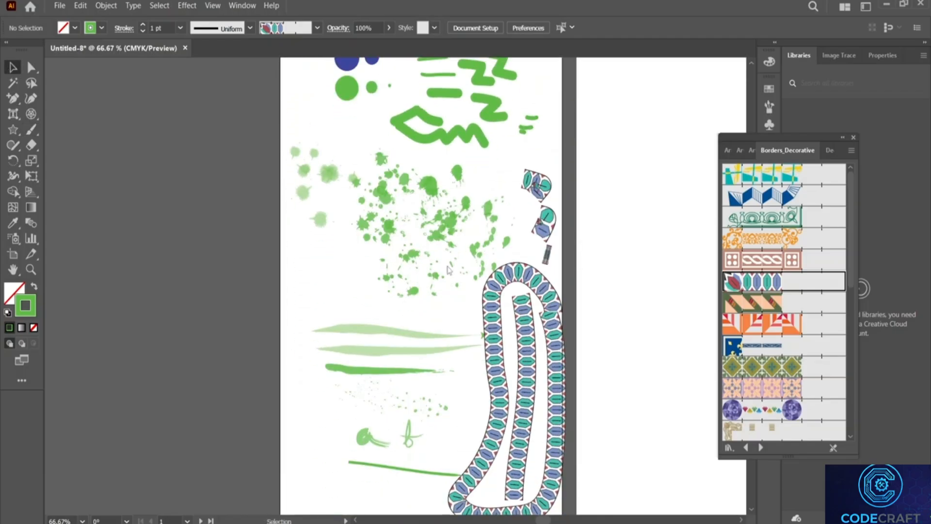
click(491, 315)
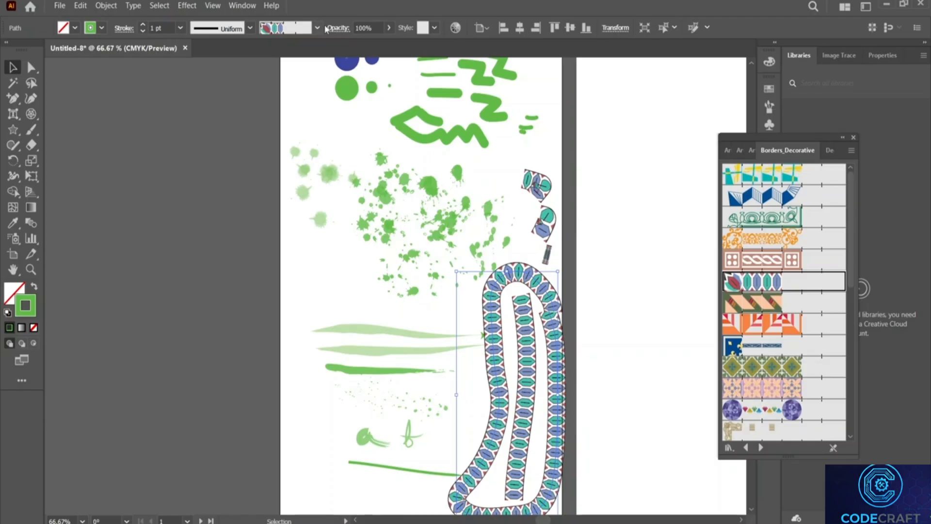
scroll(368, 27, down, 14)
scroll(368, 27, down, 20)
scroll(368, 28, up, 6)
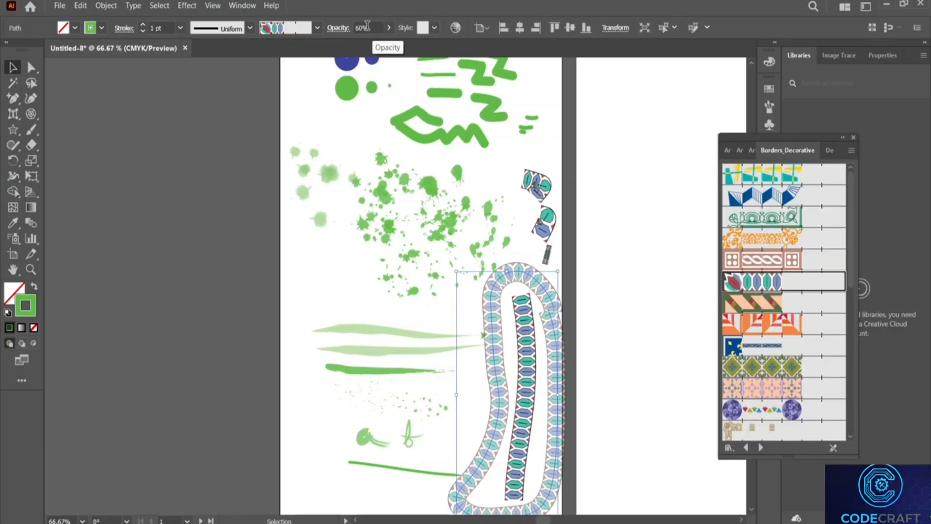
Restore the leaf-border loop's opacity to 100%.
scroll(367, 27, up, 11)
scroll(368, 27, up, 5)
scroll(367, 26, up, 4)
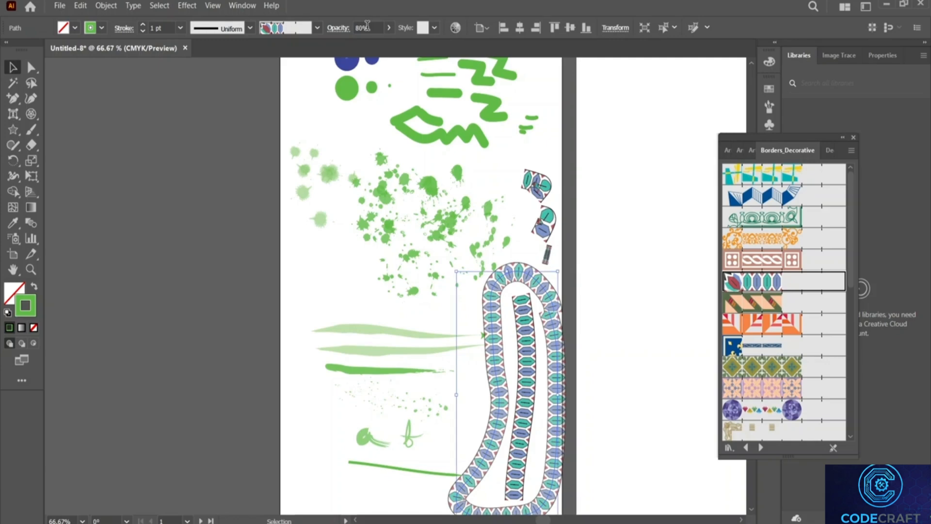
right_click(367, 26)
click(367, 24)
scroll(366, 24, up, 1)
scroll(368, 27, up, 14)
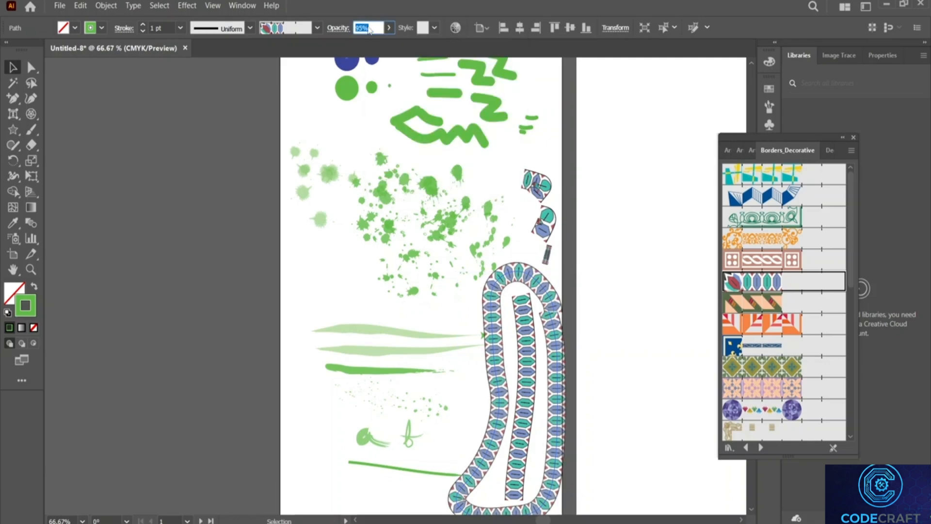
key(Return)
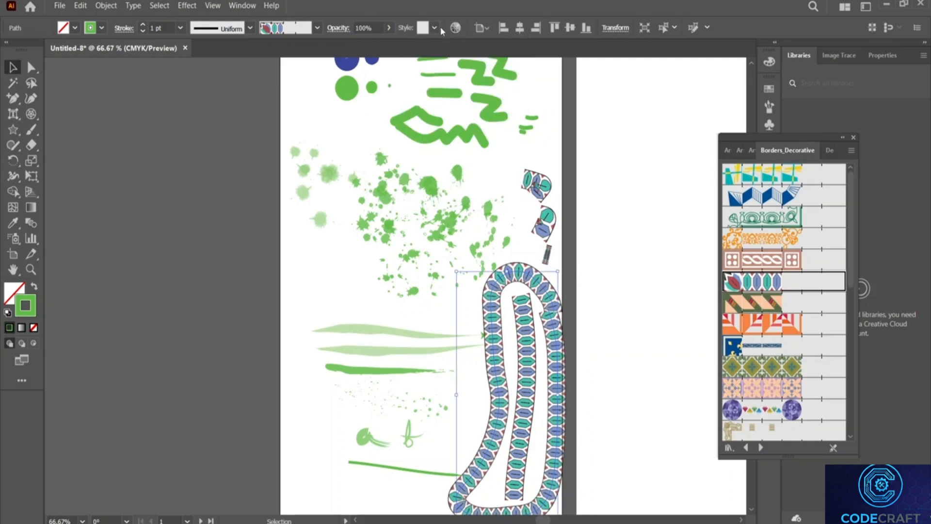
Try graphic styles on the leaf-border loop, including the yellow-green floral pattern, and open the Image Effects style library.
click(432, 30)
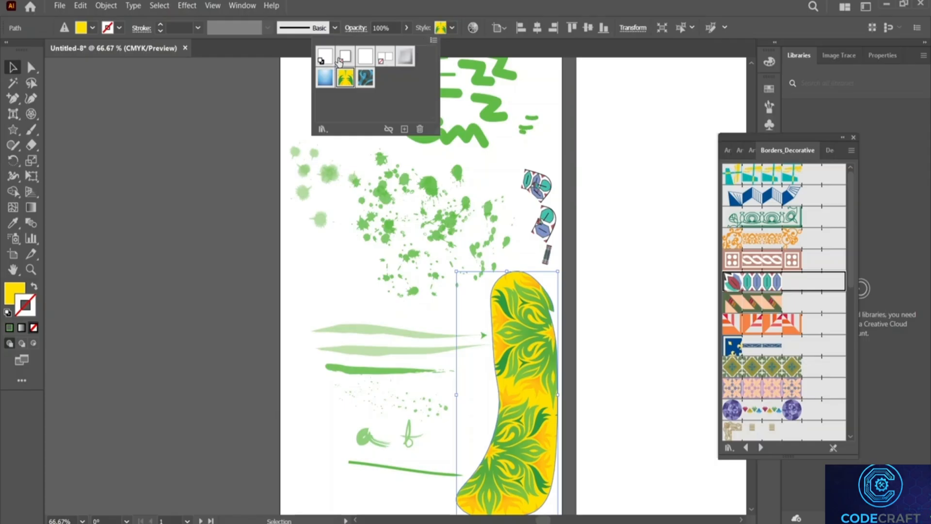
click(339, 60)
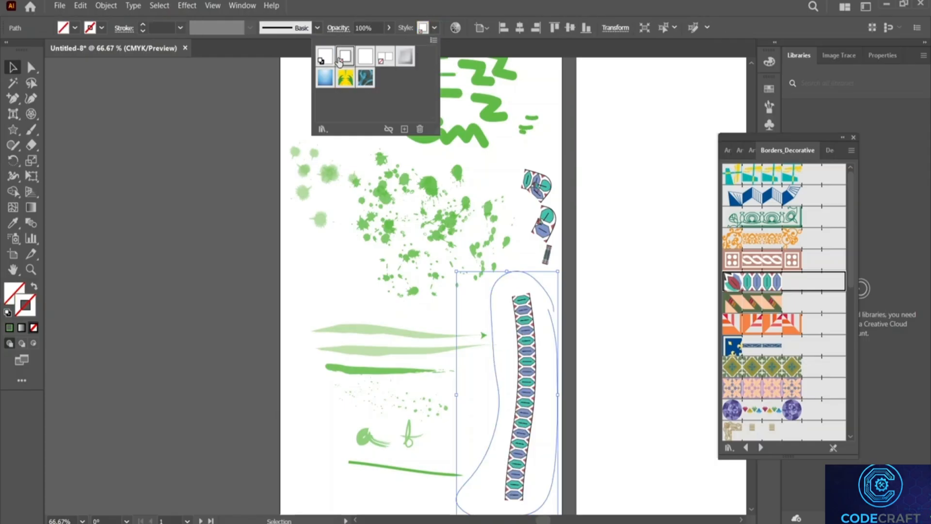
click(323, 129)
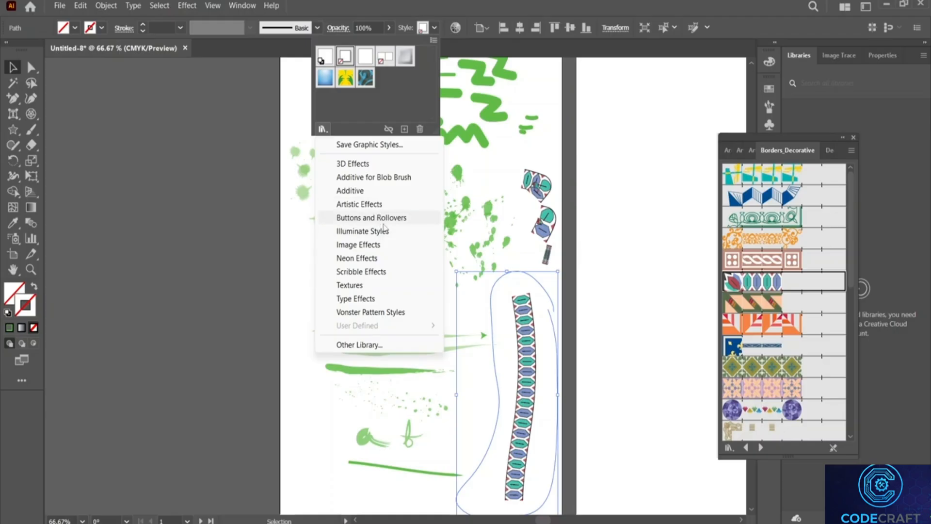
click(382, 248)
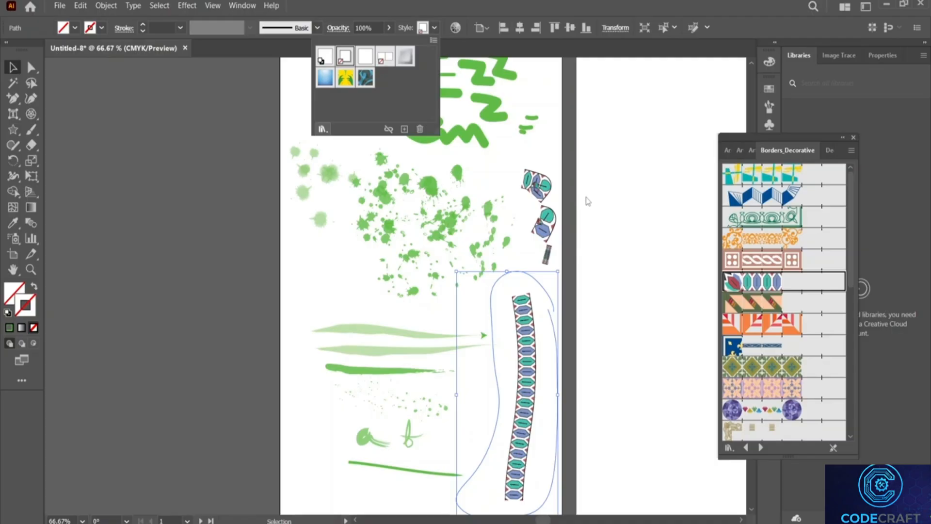
Try the green, red, blue, metallic and outline styles of the Image Effects library on the selected loop.
click(559, 153)
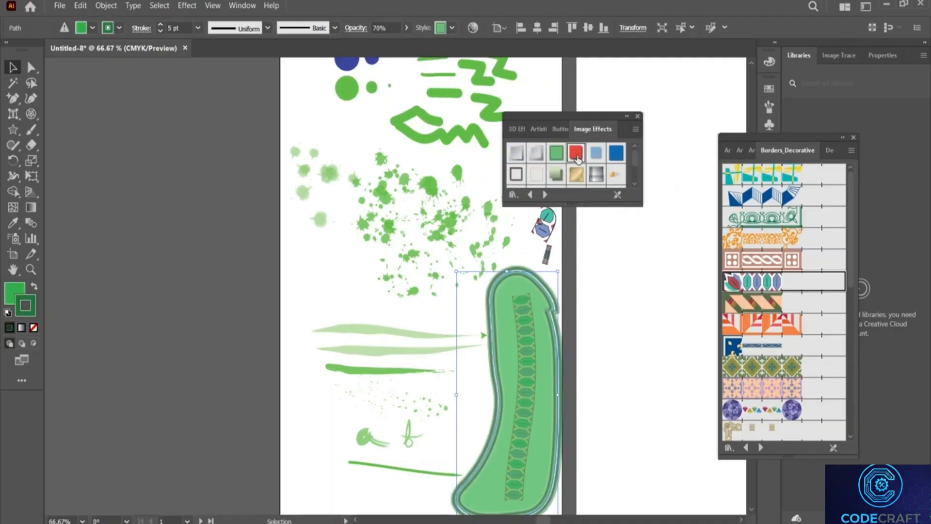
click(576, 155)
click(596, 153)
click(616, 153)
click(596, 174)
click(563, 182)
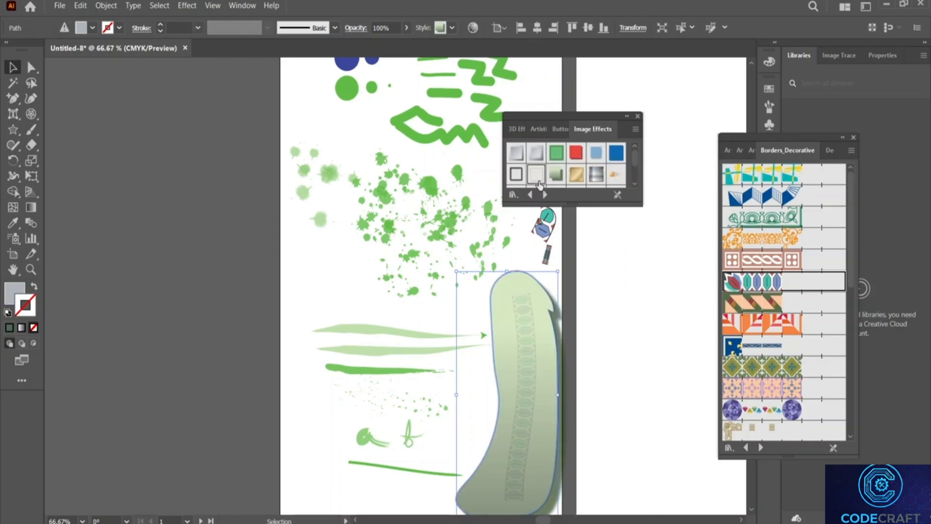
click(538, 182)
click(521, 179)
Try further Image Effects styles on the loop, including Yellow Glow, the white shadow, turquoise and red ones.
scroll(524, 179, down, 3)
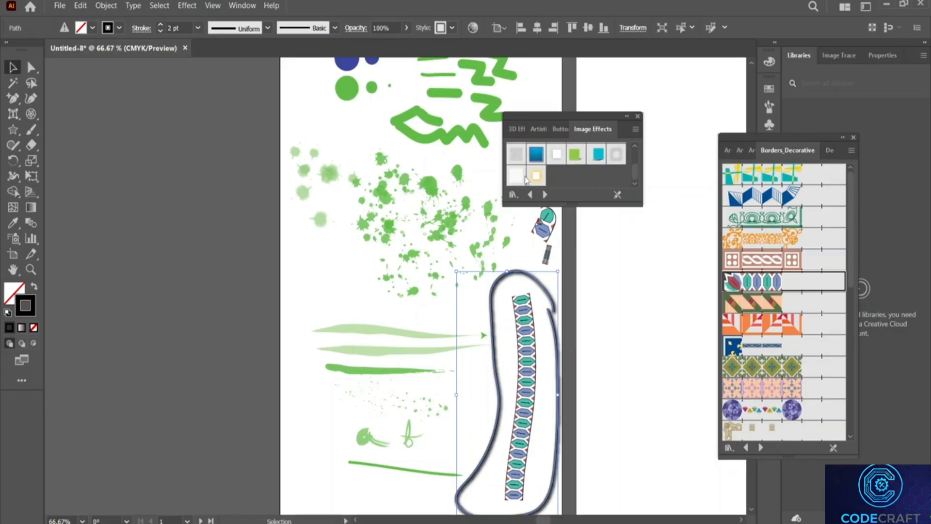
click(525, 180)
click(536, 179)
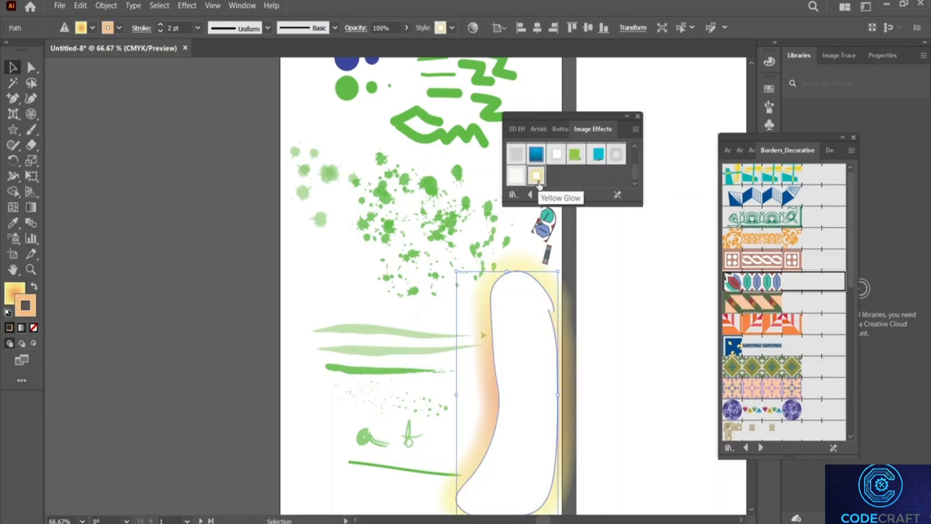
click(536, 153)
click(557, 154)
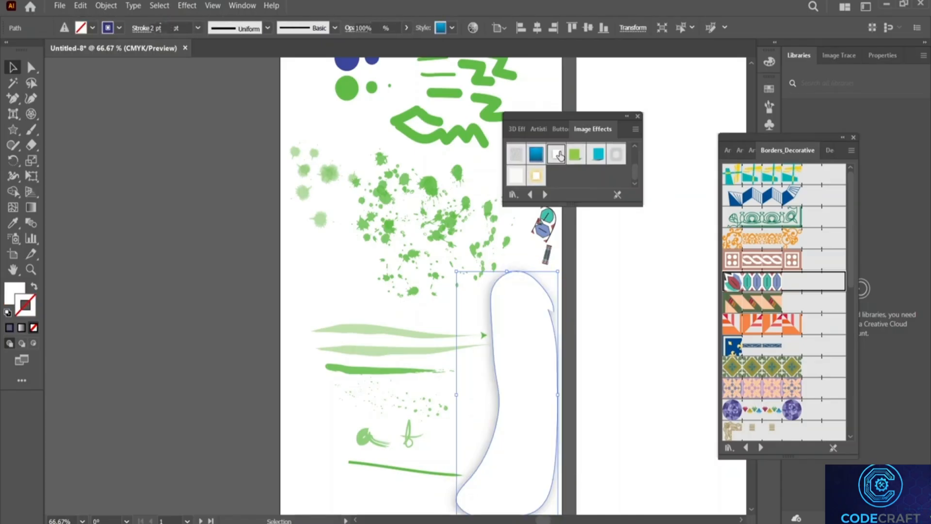
click(592, 159)
scroll(592, 165, up, 3)
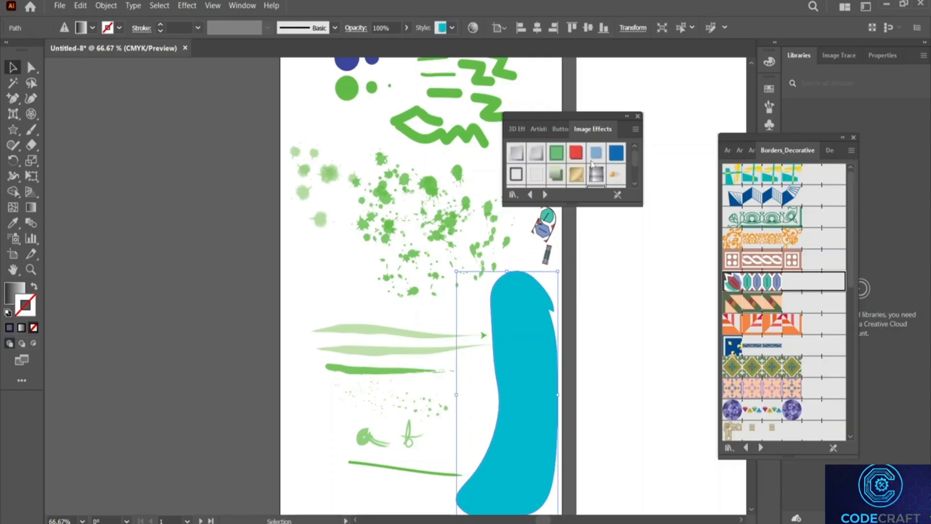
click(572, 155)
Try several beveled and gradient styles from the Buttons and Rollovers library on the loop.
click(557, 129)
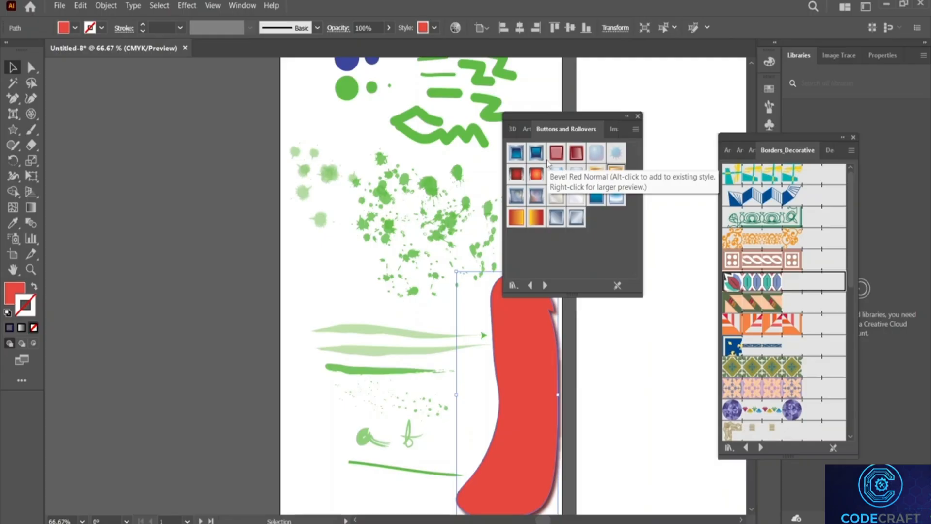
click(550, 188)
click(555, 217)
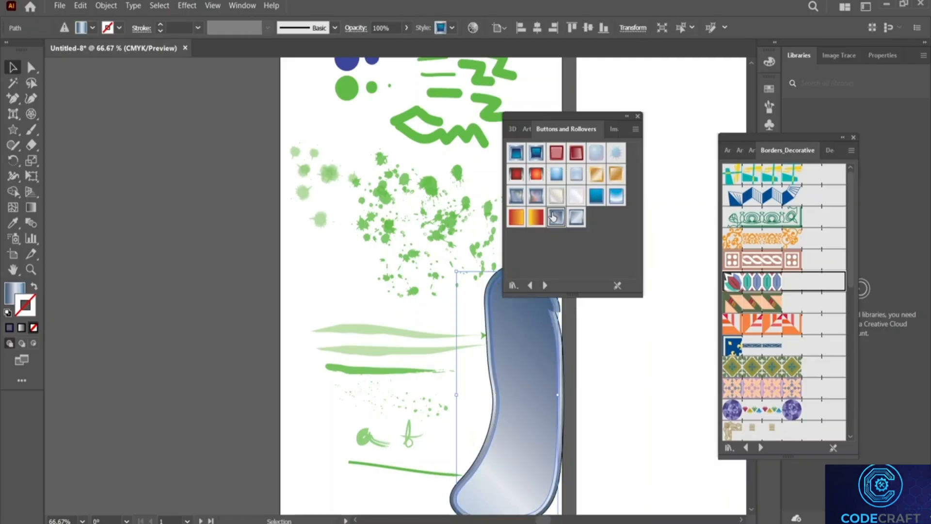
click(530, 152)
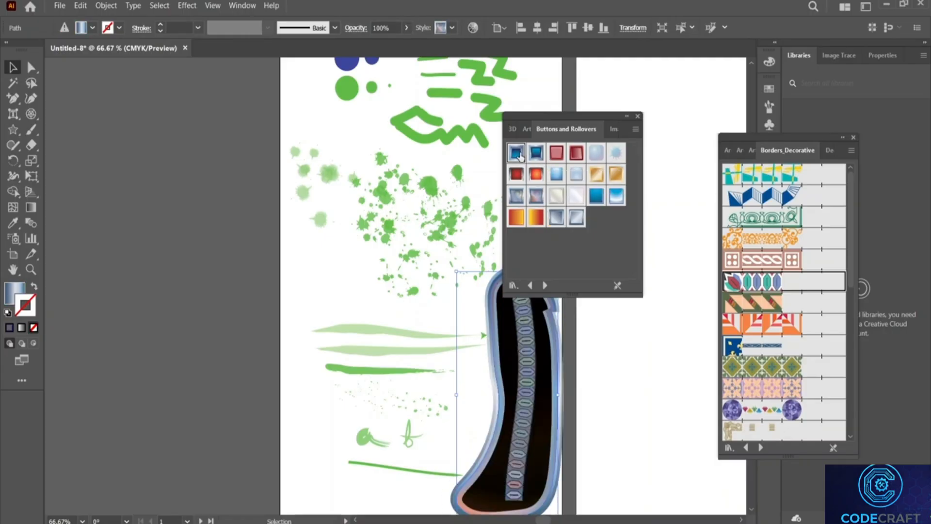
Try Artistic Effects styles on the loop, including Spray Paint and the dark red textured one, and switch to the 3D Effects library.
click(524, 129)
click(554, 176)
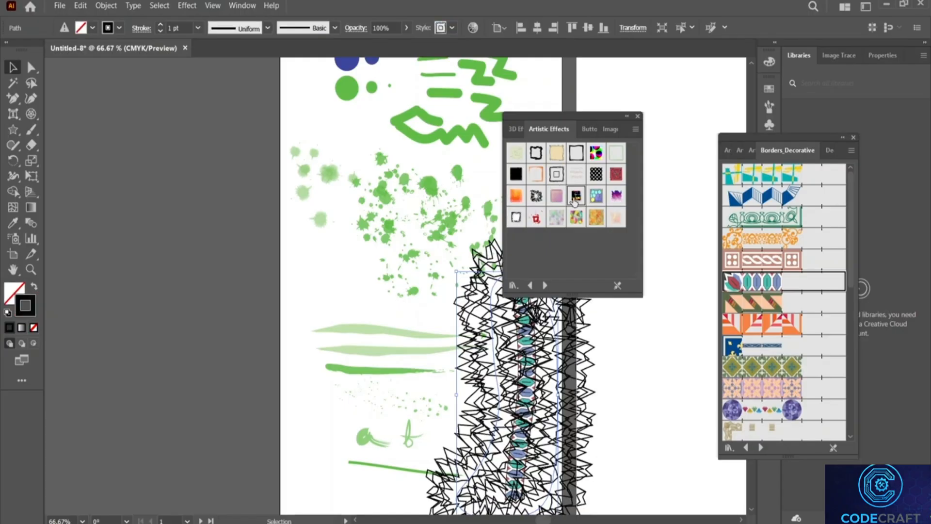
click(558, 217)
click(535, 218)
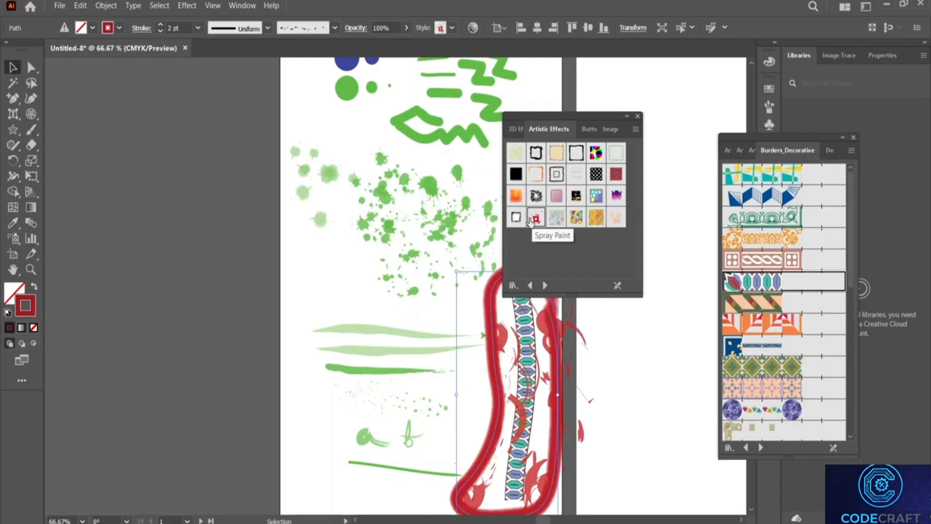
click(536, 196)
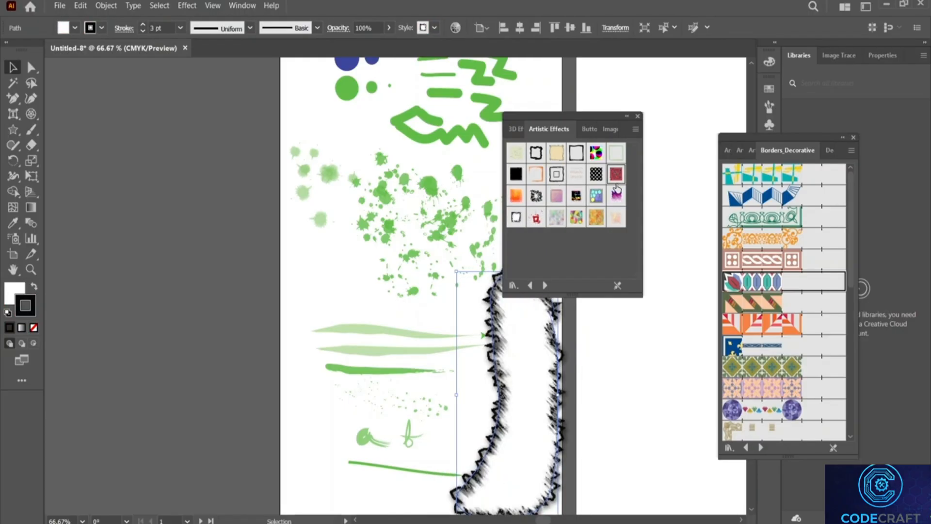
click(615, 174)
click(523, 130)
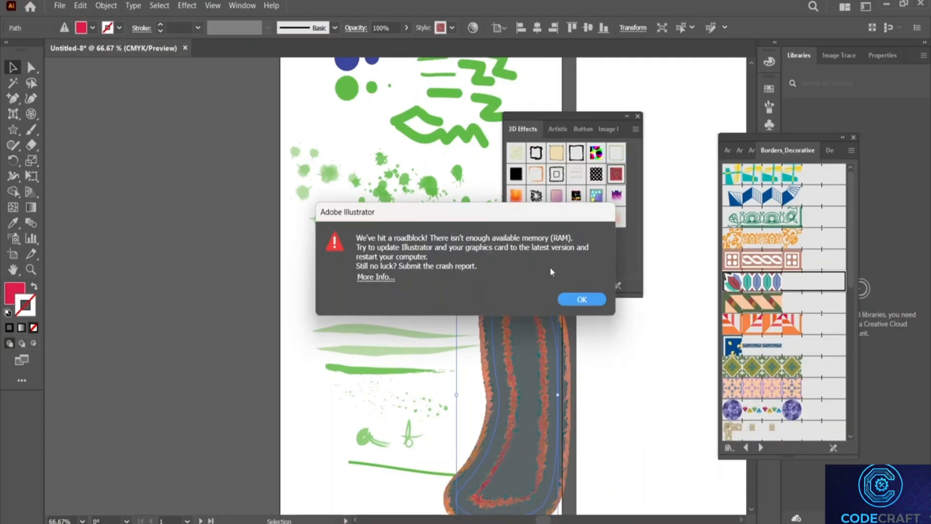
Dismiss the memory errors and close the floating graphic style and Borders_Decorative brush libraries.
click(576, 304)
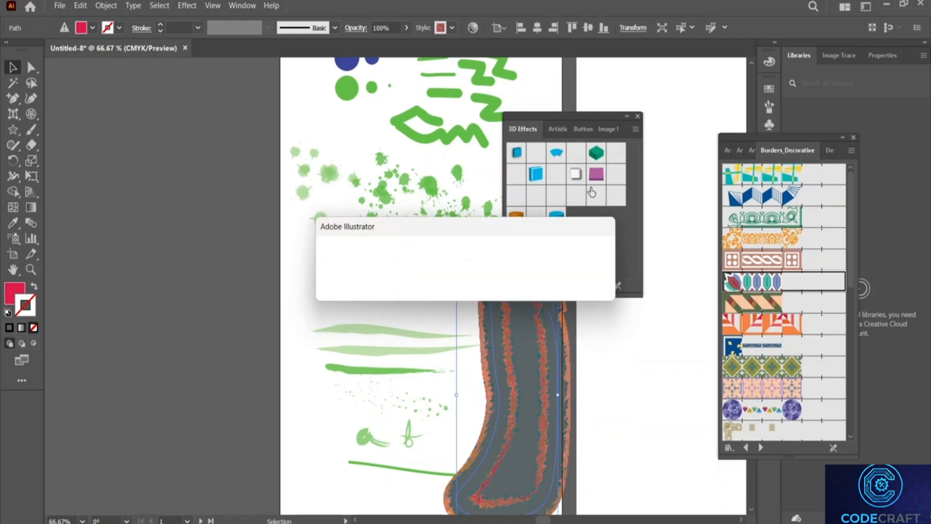
click(582, 285)
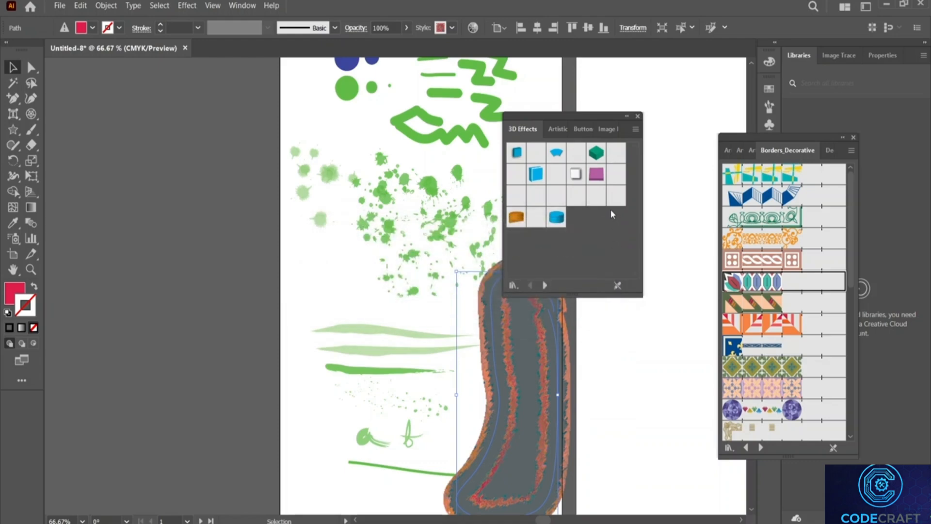
click(637, 116)
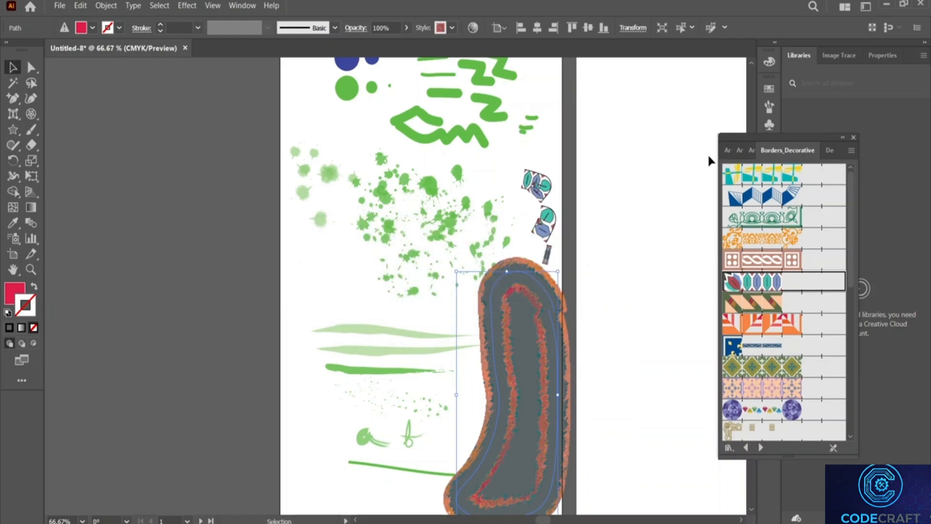
click(853, 138)
Undo all graphic style changes on the loop back to its leaf-border brush stroke, and deselect it.
scroll(501, 260, up, 1)
scroll(501, 263, down, 2)
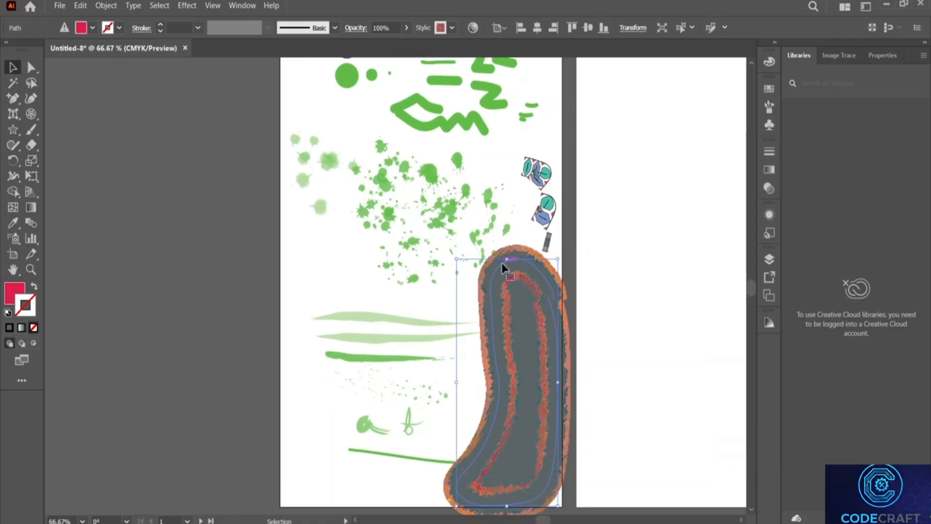
key(ctrl+z)
key(ctrl+z)
key(ctrl+z)
key(ctrl+z)
key(ctrl+z)
key(ctrl+z)
key(ctrl+z)
key(ctrl+z)
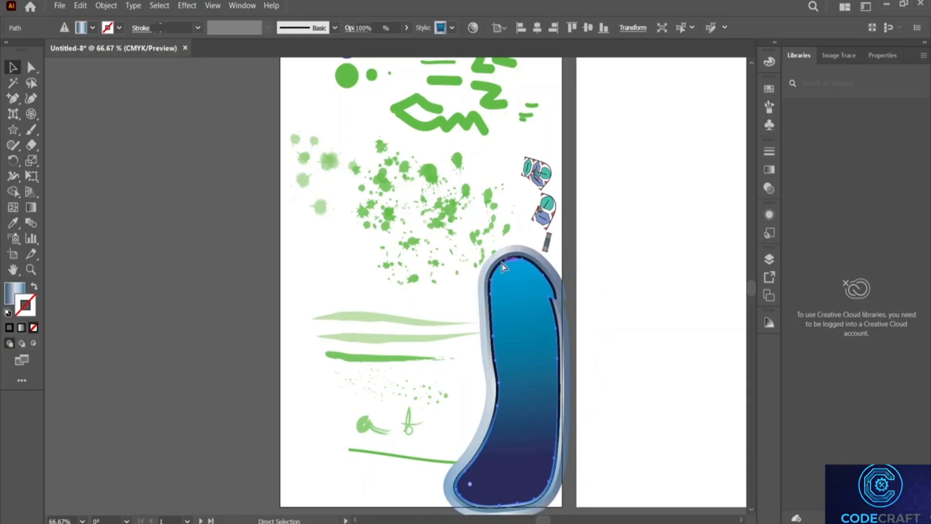
key(ctrl+z)
key(ctrl+z)
key(ctrl+z)
key(ctrl+z)
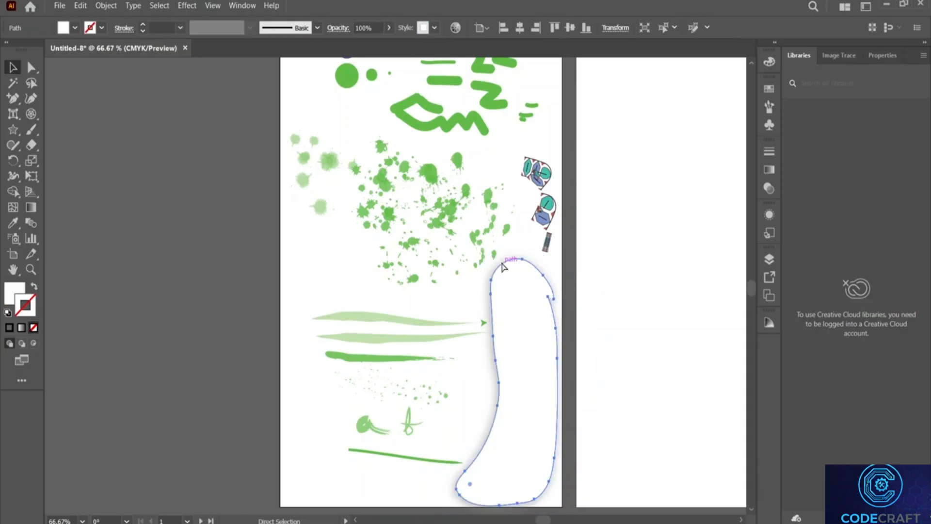
key(ctrl+z)
key(ctrl+z)
key(ctrl+z)
key(ctrl+z)
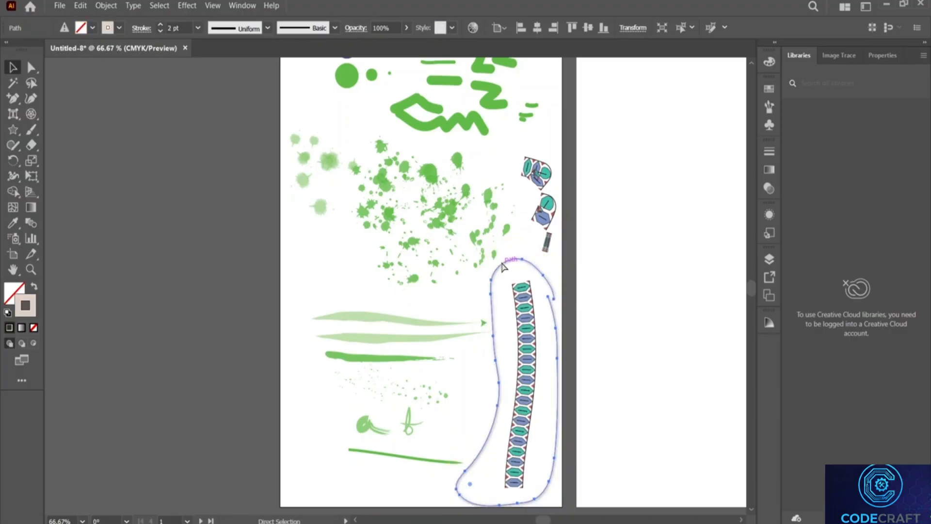
key(ctrl+z)
key(ctrl+z)
key(ctrl+z)
key(ctrl+z)
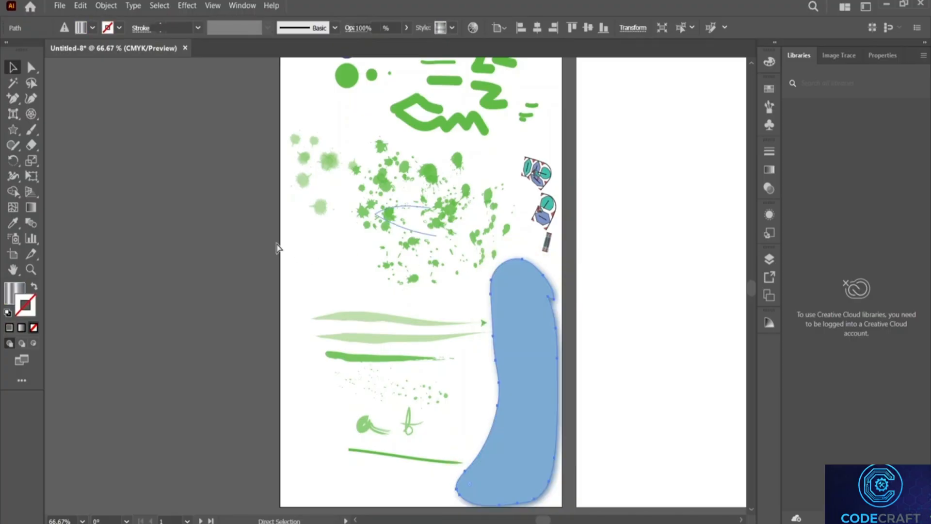
key(ctrl+z)
key(ctrl+z)
key(ctrl+z)
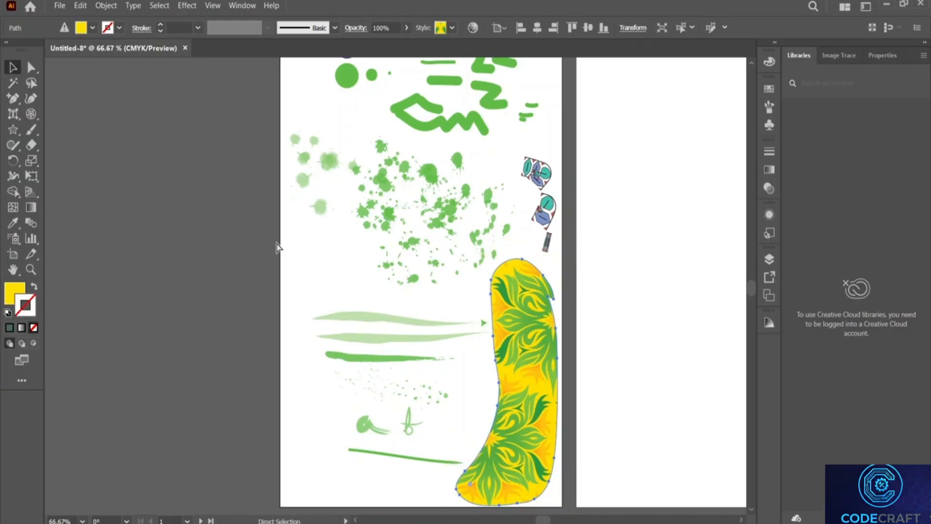
key(ctrl+z)
key(ctrl+z)
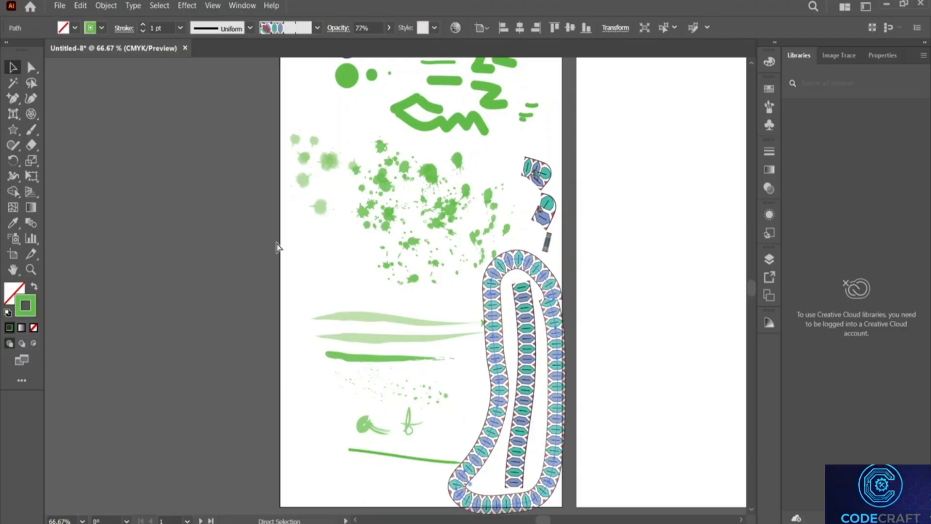
click(253, 282)
Using the Blob Brush tool with a pale yellow stroke color of hue 69°, paint a large rounded blob on the empty second artboard.
click(31, 130)
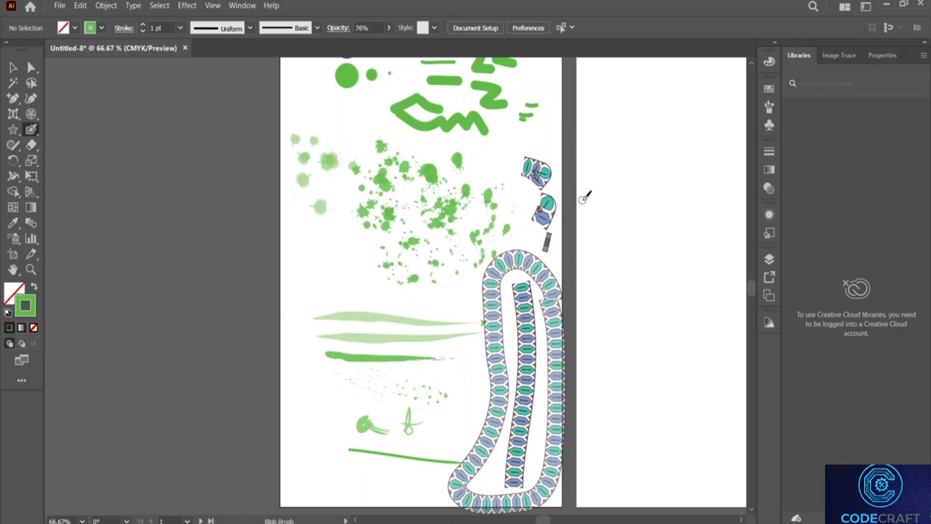
scroll(582, 194, right, 6)
scroll(578, 195, right, 2)
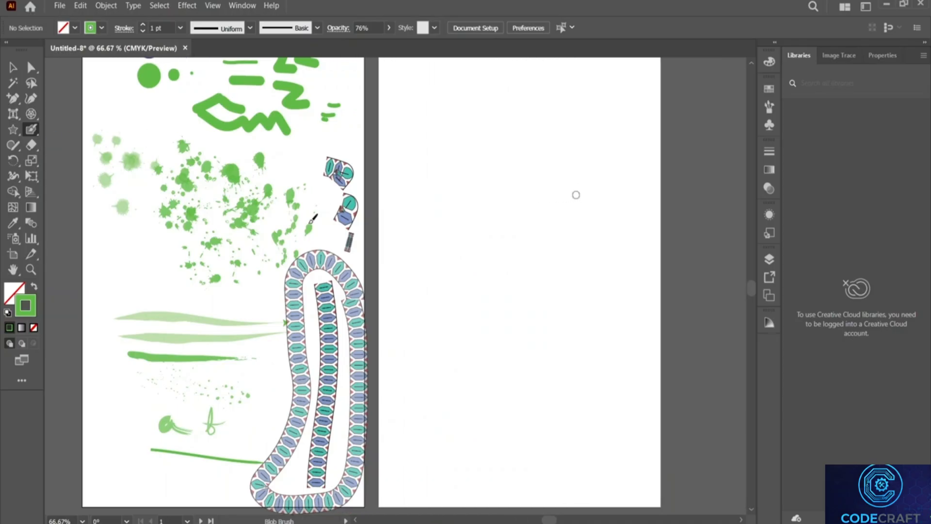
drag(25, 132, 83, 146)
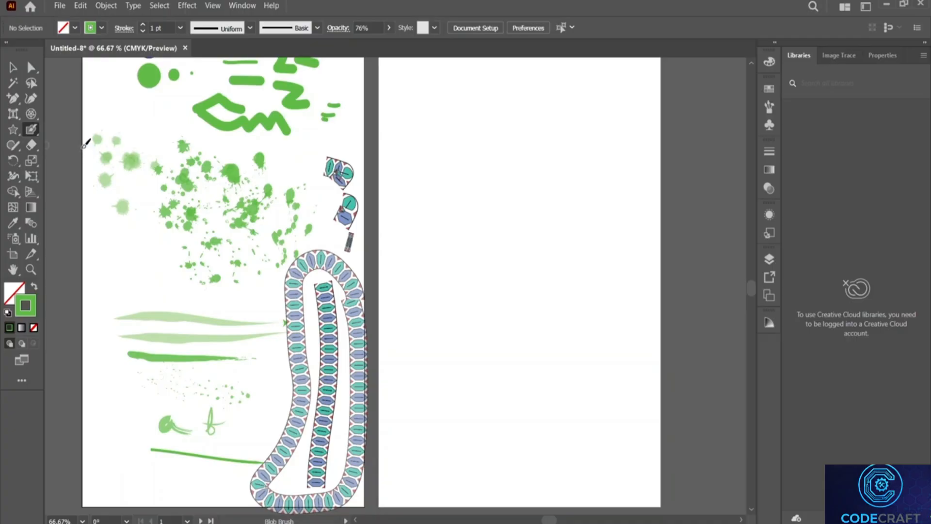
double_click(19, 306)
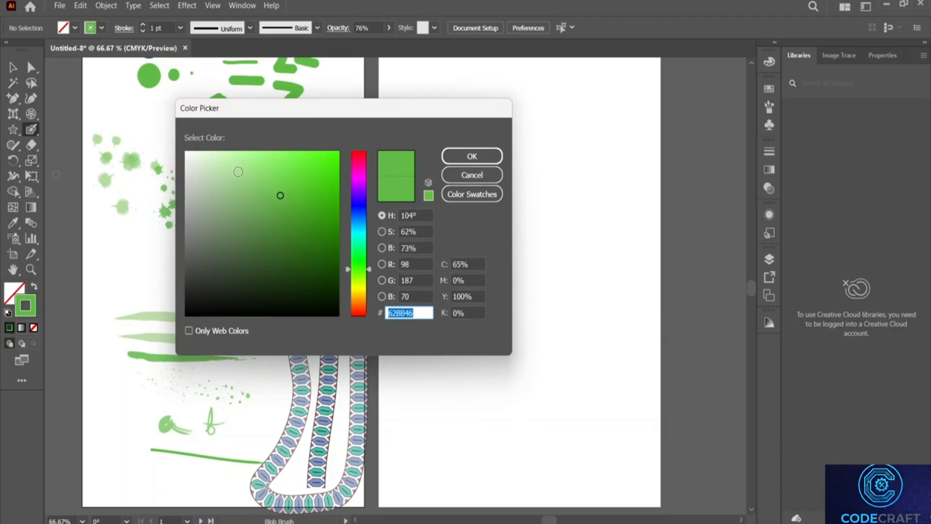
text(FFFFFF)
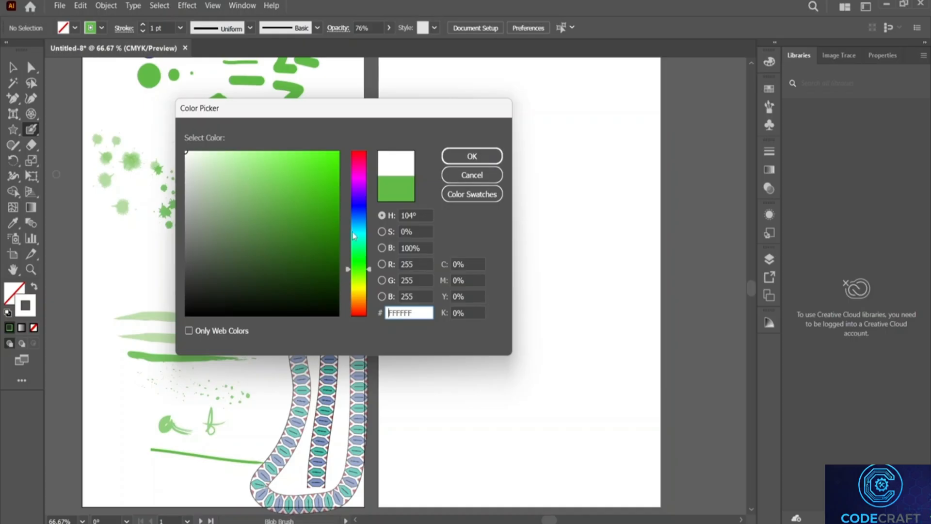
click(359, 286)
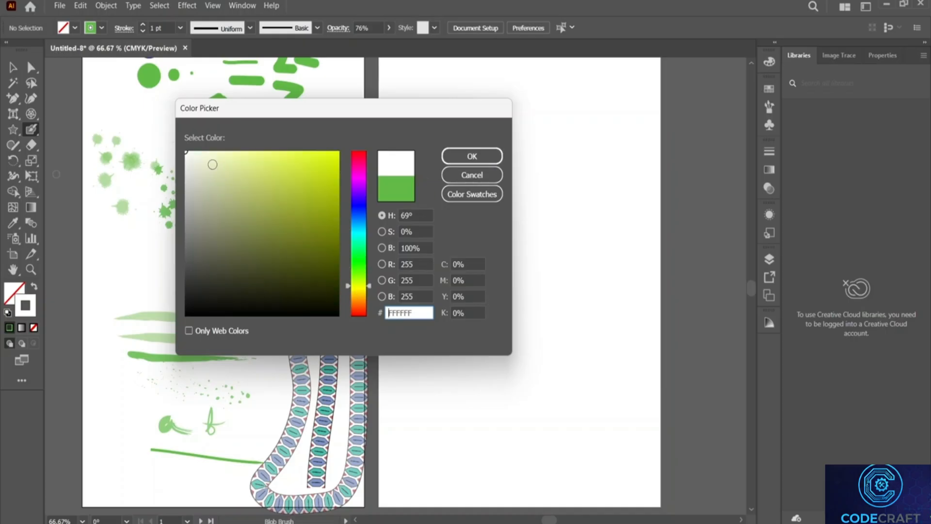
drag(210, 165, 220, 158)
click(500, 154)
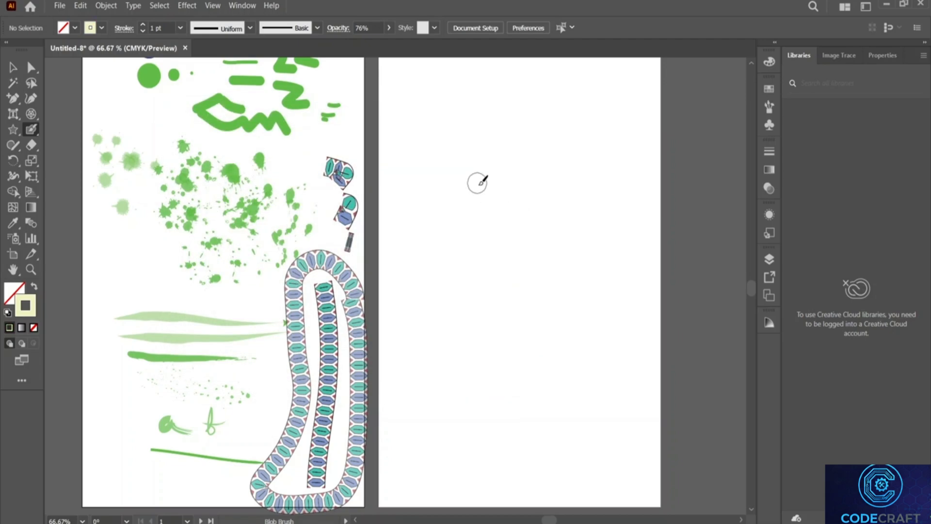
mouse_move(480, 185)
mouse_down()
mouse_move(435, 205)
mouse_move(418, 227)
mouse_move(515, 178)
mouse_move(592, 218)
mouse_move(597, 250)
mouse_move(407, 257)
mouse_move(395, 234)
mouse_move(418, 220)
mouse_move(453, 239)
mouse_move(513, 199)
mouse_move(502, 202)
mouse_move(580, 216)
mouse_move(582, 243)
mouse_move(554, 235)
mouse_move(461, 246)
mouse_move(547, 281)
mouse_move(593, 264)
mouse_move(544, 262)
mouse_move(562, 269)
mouse_up()
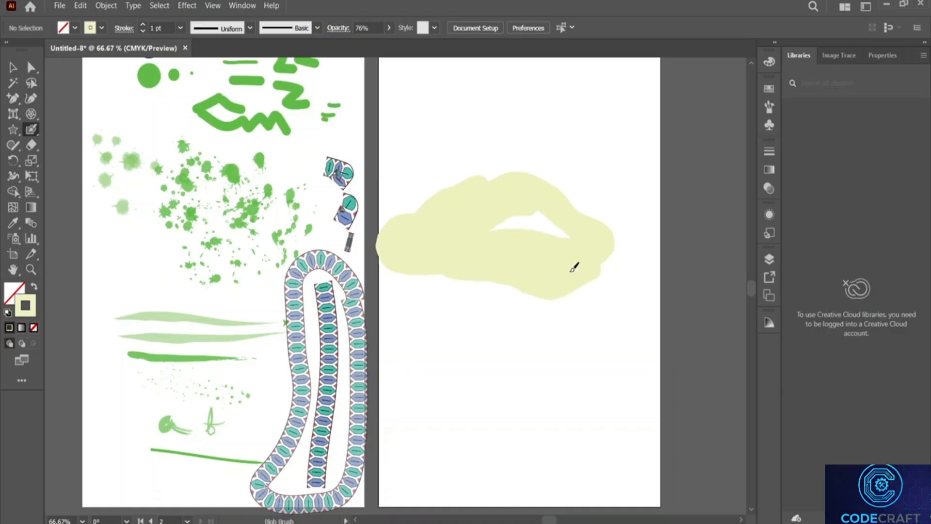
Paint over the holes inside the pale yellow blob and extend its lower and upper-left edges with the Blob Brush.
drag(559, 226, 526, 218)
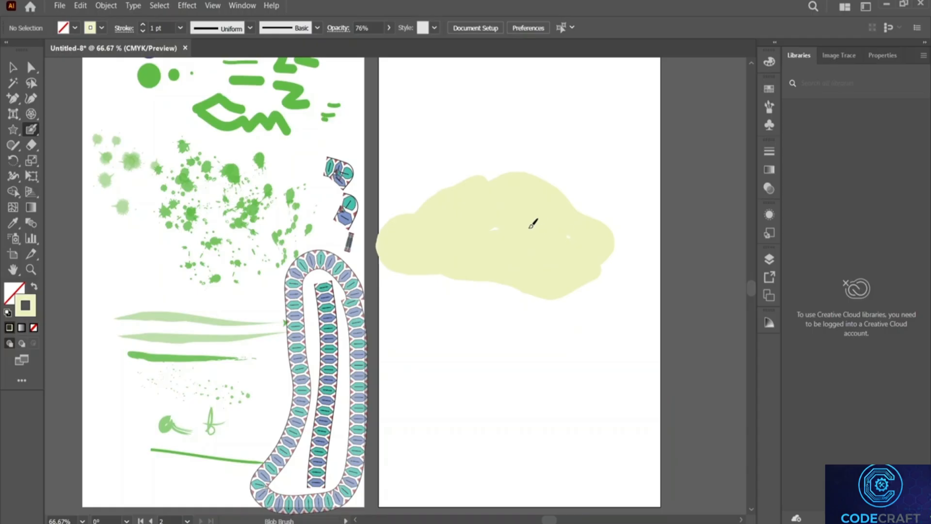
mouse_move(450, 268)
mouse_down()
mouse_move(485, 276)
mouse_move(553, 264)
mouse_up()
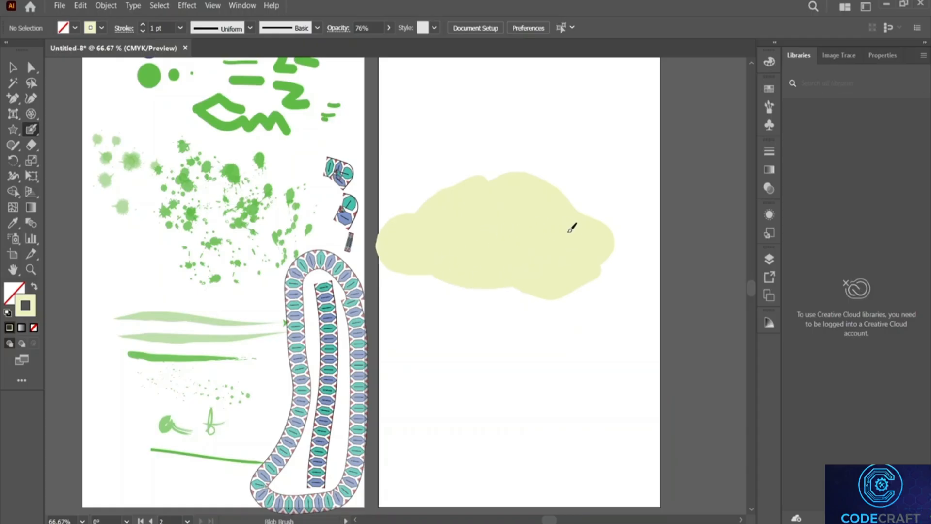
drag(455, 187, 421, 198)
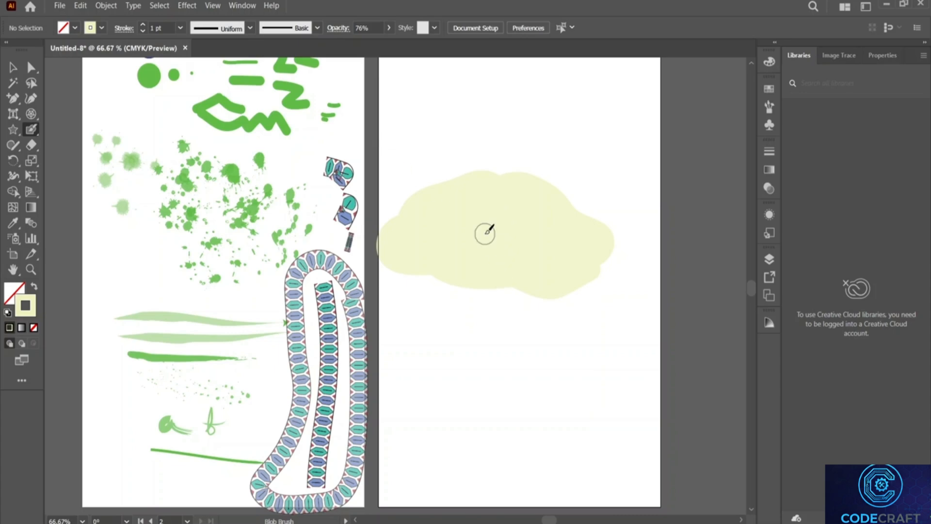
Move the blob right and slightly down so it sits fully on the second artboard, isolating its path for direct anchor editing.
click(12, 66)
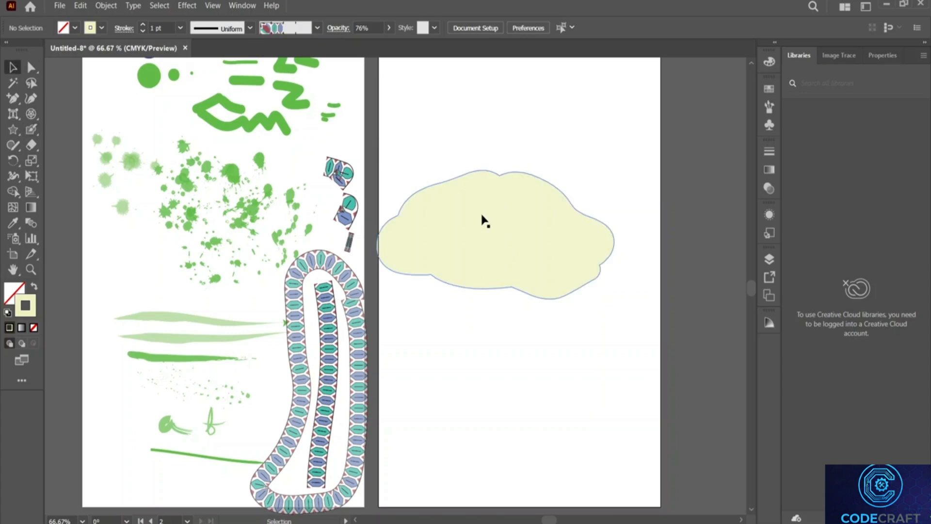
drag(493, 232, 518, 231)
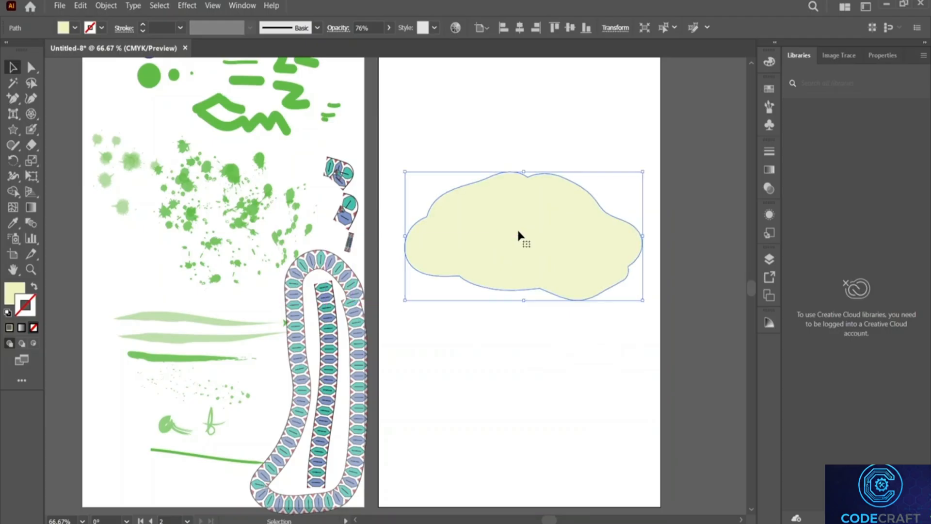
double_click(518, 232)
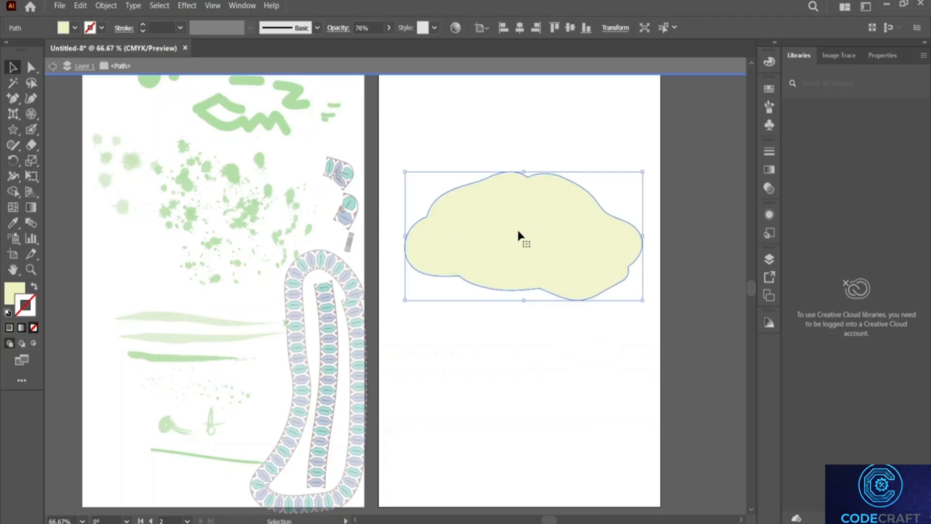
click(31, 67)
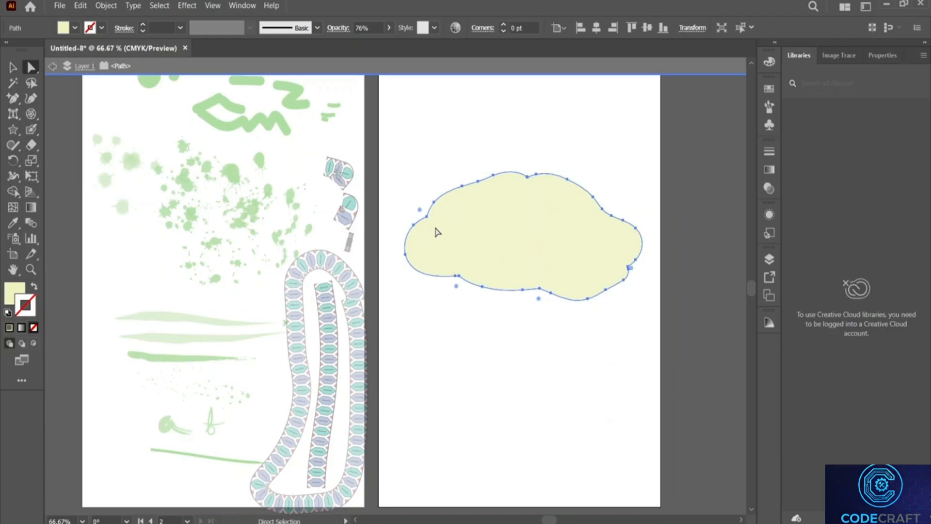
drag(421, 212, 449, 216)
drag(550, 231, 533, 298)
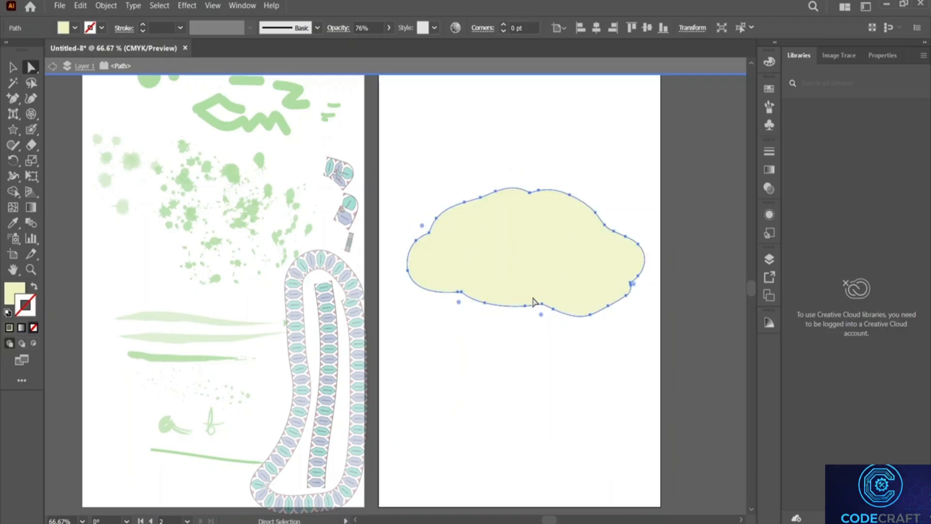
Reshape the blob's lower edge with Direct Selection by adjusting its anchor points and curve segments from lower left to lower right.
click(459, 292)
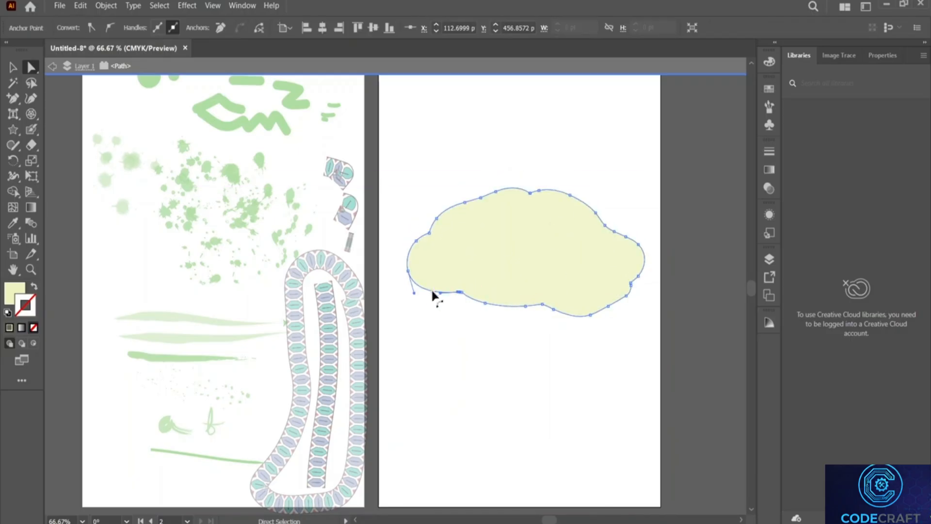
mouse_move(433, 290)
mouse_down()
mouse_move(418, 317)
mouse_move(433, 286)
mouse_up()
click(509, 301)
drag(507, 299, 503, 306)
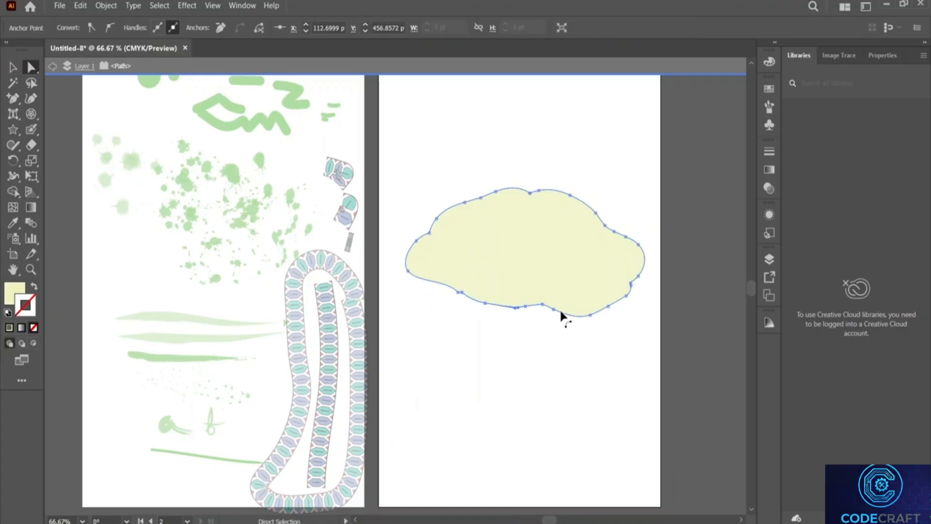
drag(567, 314, 571, 309)
click(618, 301)
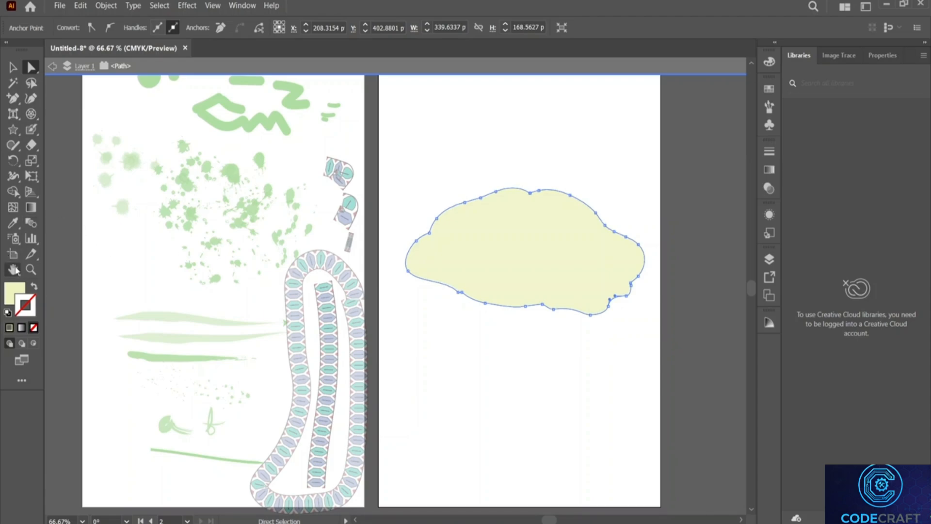
click(31, 129)
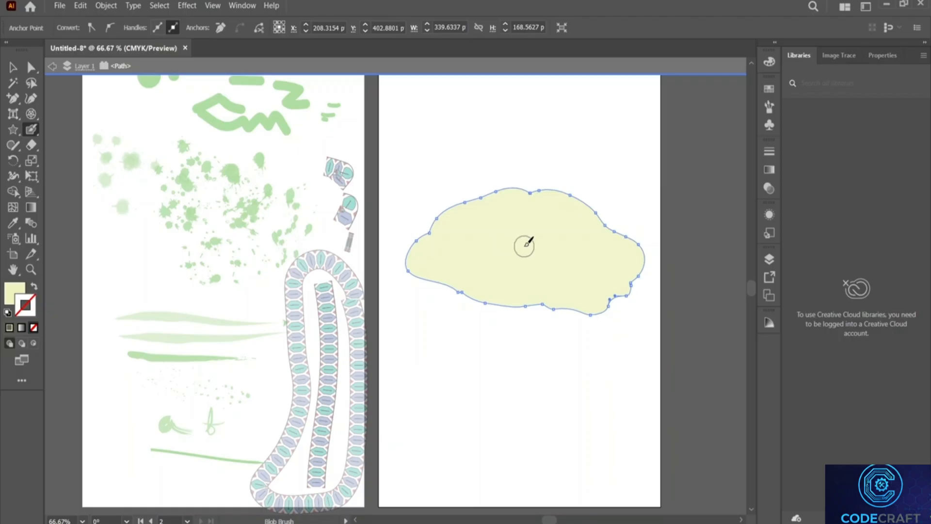
click(14, 298)
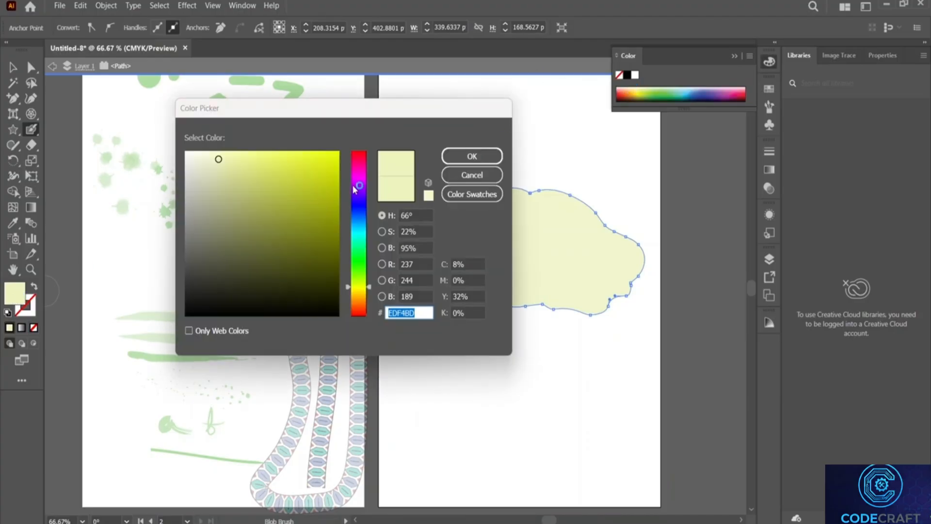
click(359, 298)
click(297, 156)
drag(298, 157, 280, 159)
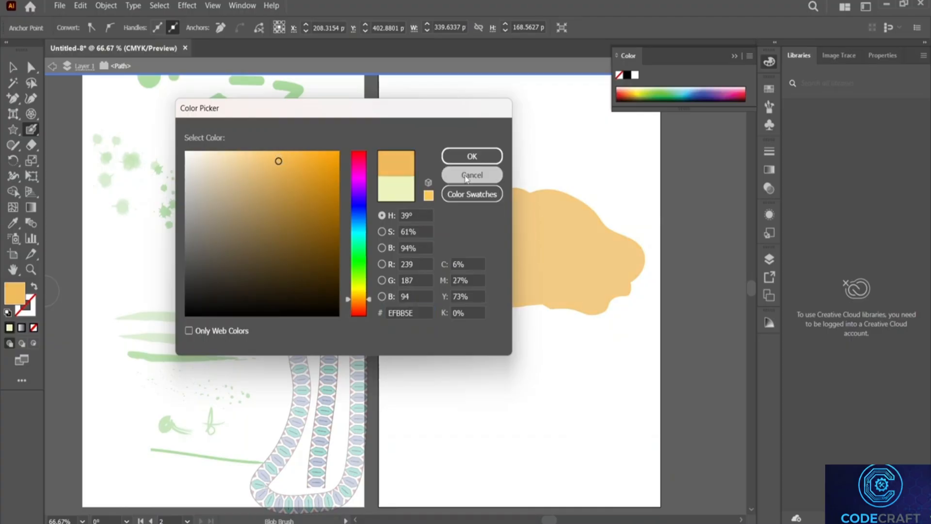
click(472, 175)
Undo the last reshaping of the blob's lower-right edge, deselect the blob and exit isolation mode.
key(ctrl)
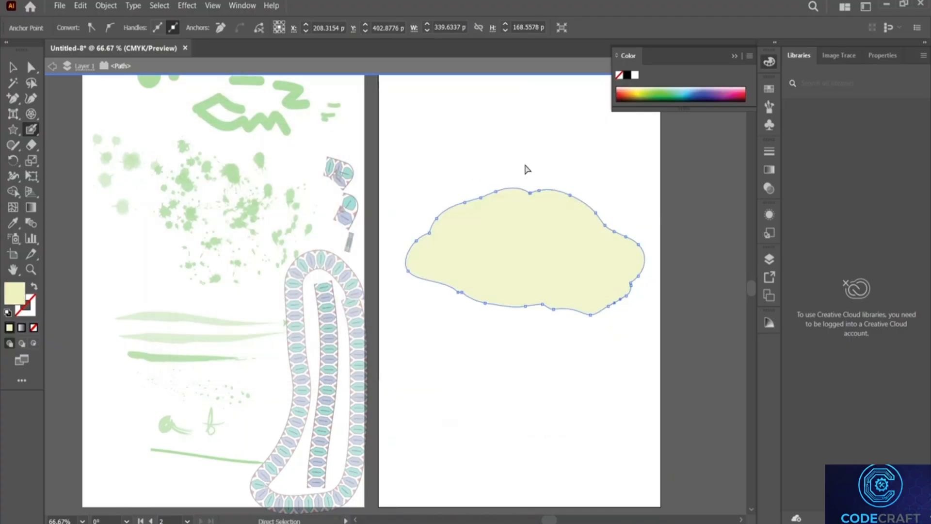
click(12, 67)
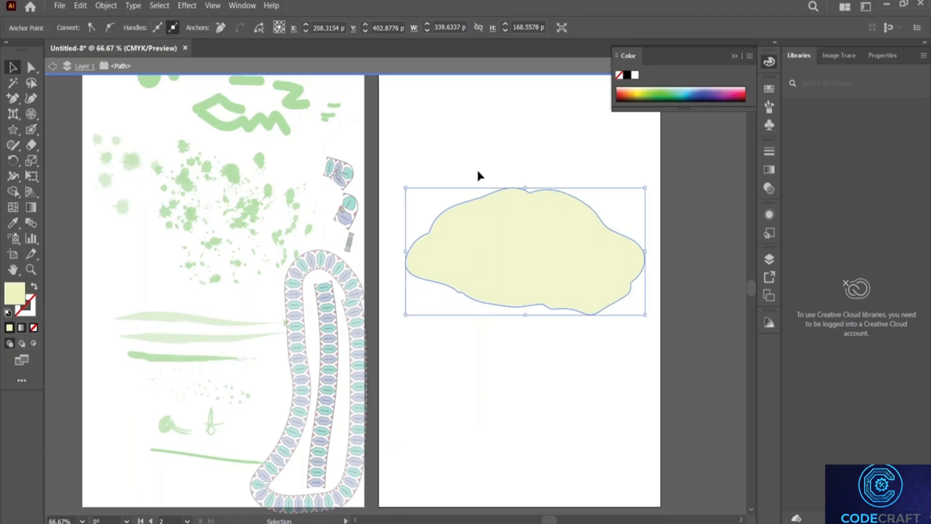
click(462, 156)
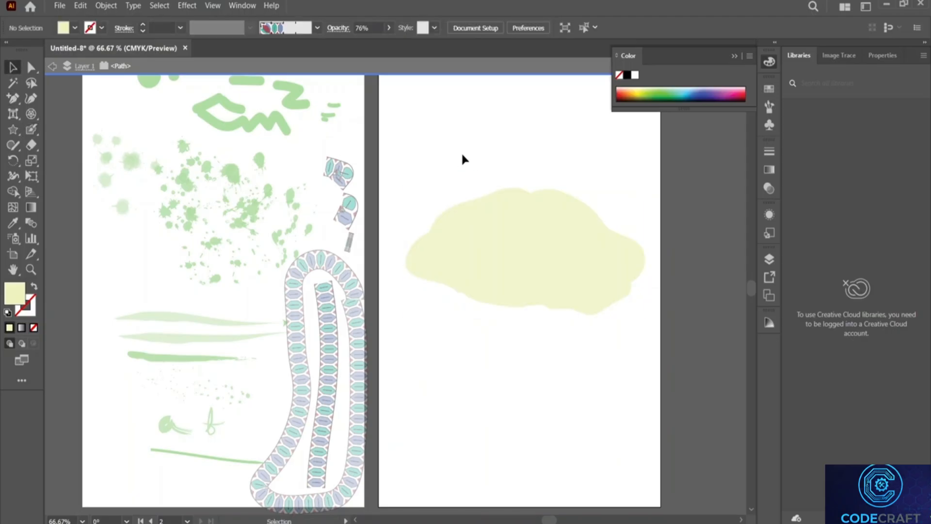
key(Escape)
Set a bright yellow fill color of hue 60° and paint a round yolk inside the blob with the Blob Brush.
click(31, 128)
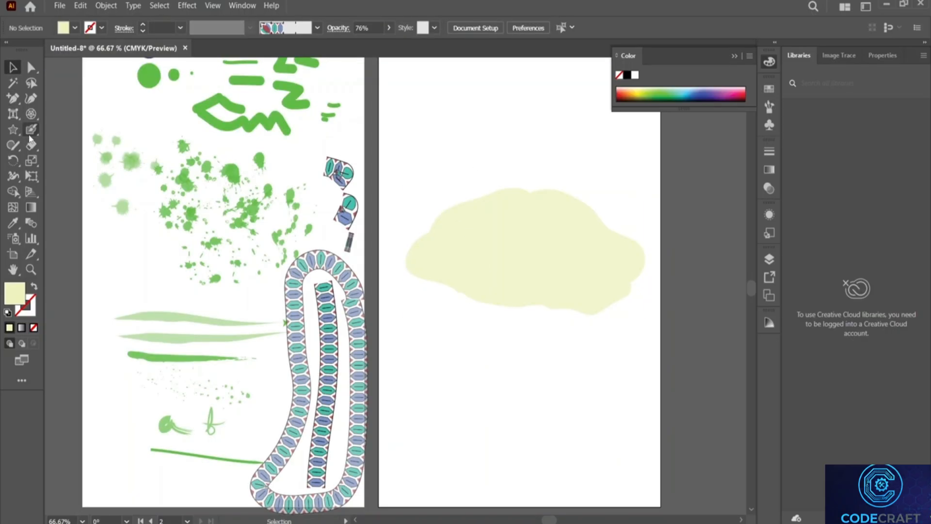
double_click(14, 295)
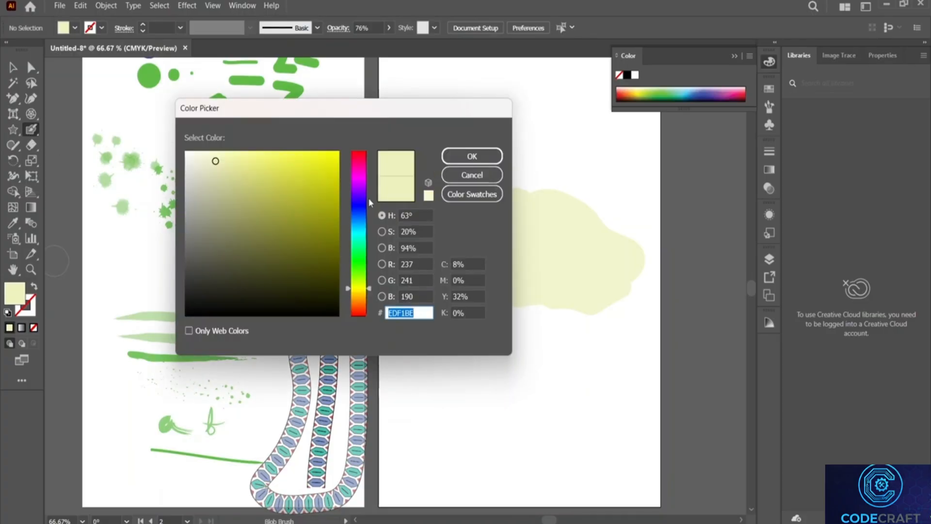
click(304, 160)
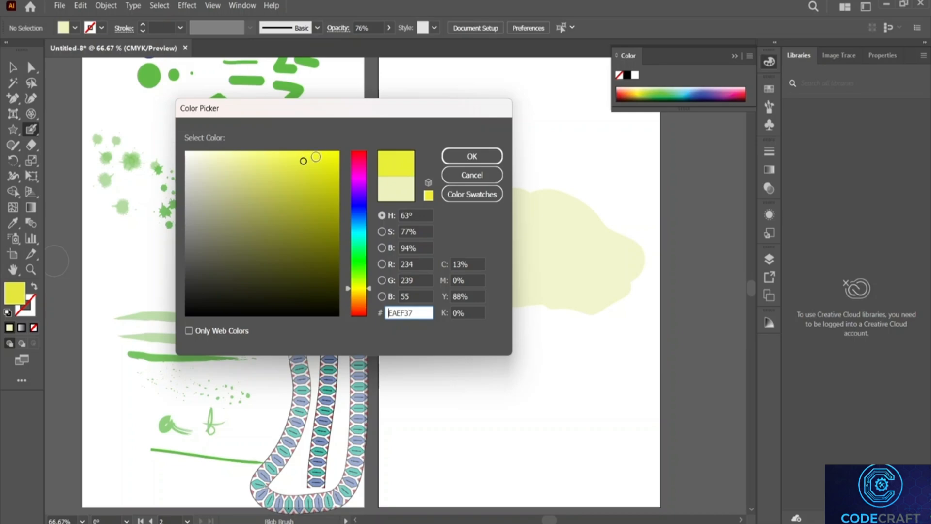
drag(370, 289, 369, 290)
click(472, 156)
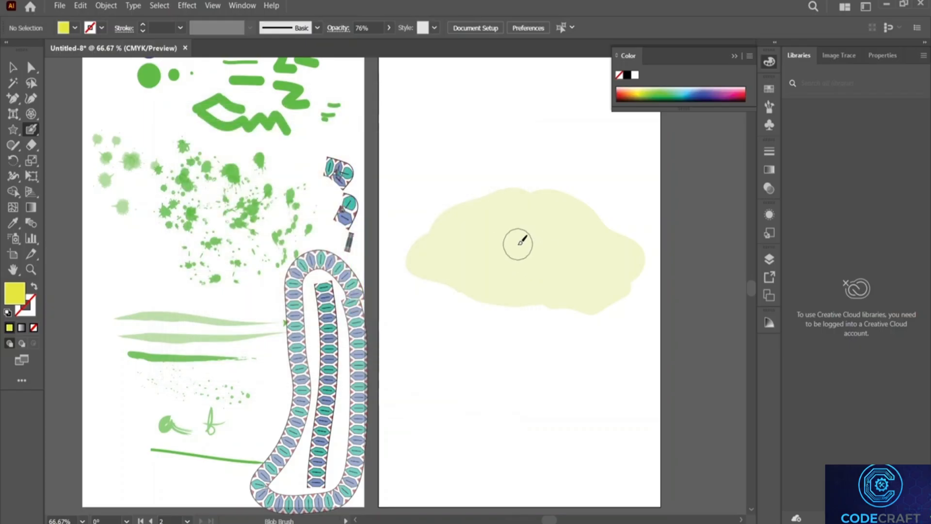
mouse_move(494, 246)
mouse_down()
mouse_move(505, 233)
mouse_move(528, 235)
mouse_up()
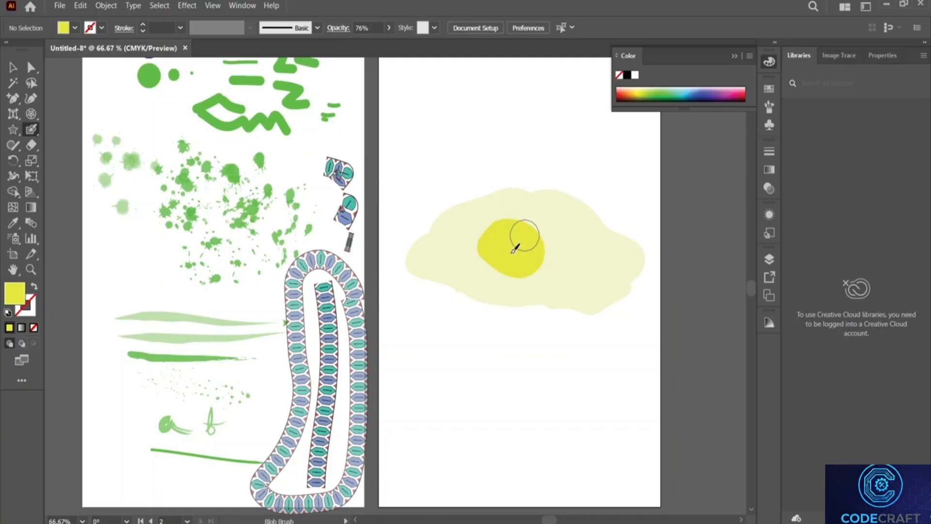
Apply a solid fill color and change it to black, keeping the yellow stroke color.
key(shift+x)
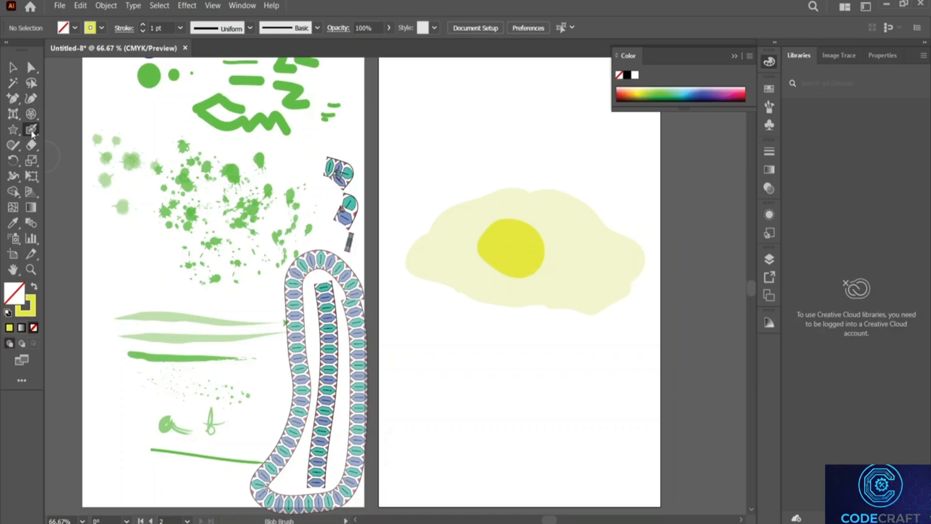
click(9, 328)
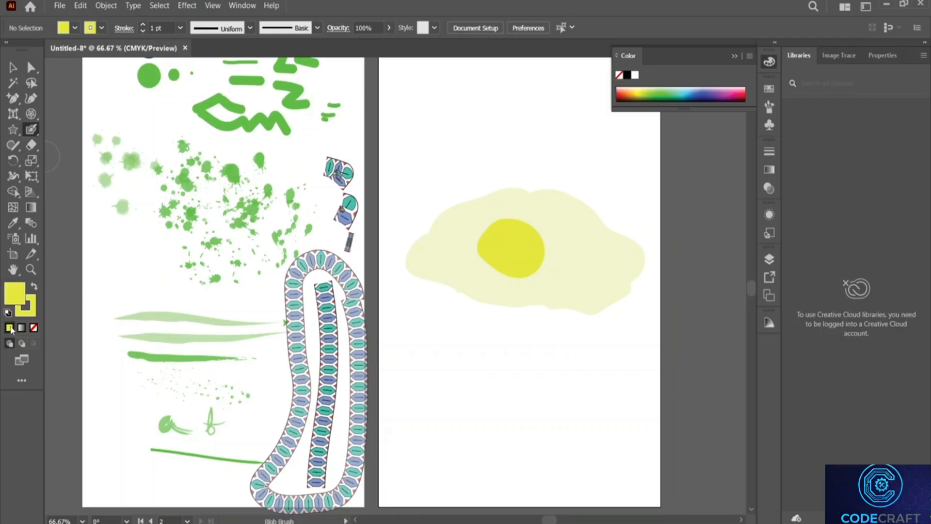
double_click(15, 293)
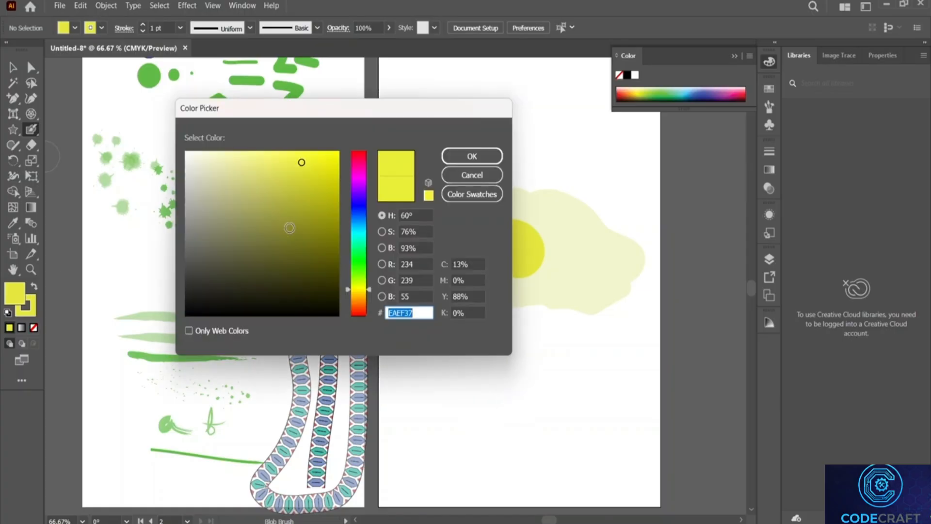
drag(329, 289, 348, 320)
click(472, 156)
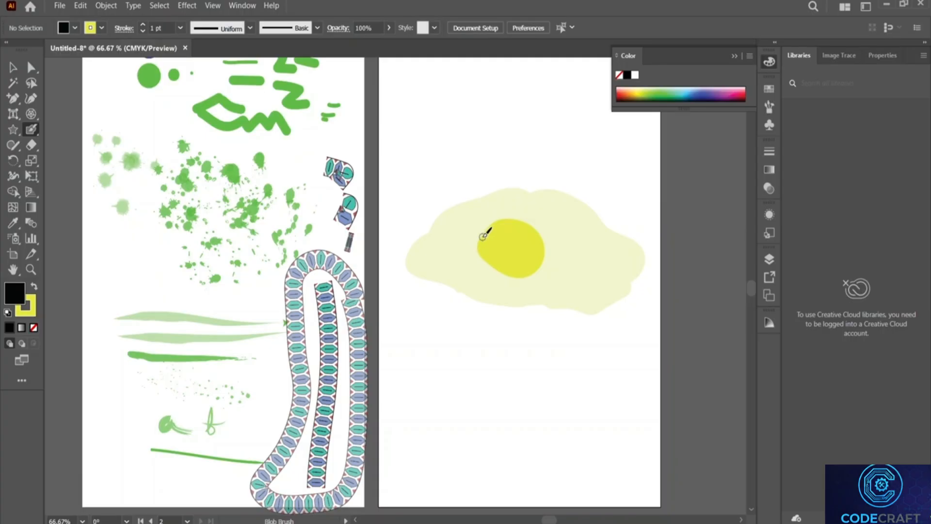
Try a smaller Blob Brush stroke along the yolk's upper-left edge, and undo it.
scroll(485, 239, up, 6)
scroll(495, 243, right, 3)
scroll(494, 242, down, 3)
scroll(492, 240, down, 3)
scroll(492, 240, right, 2)
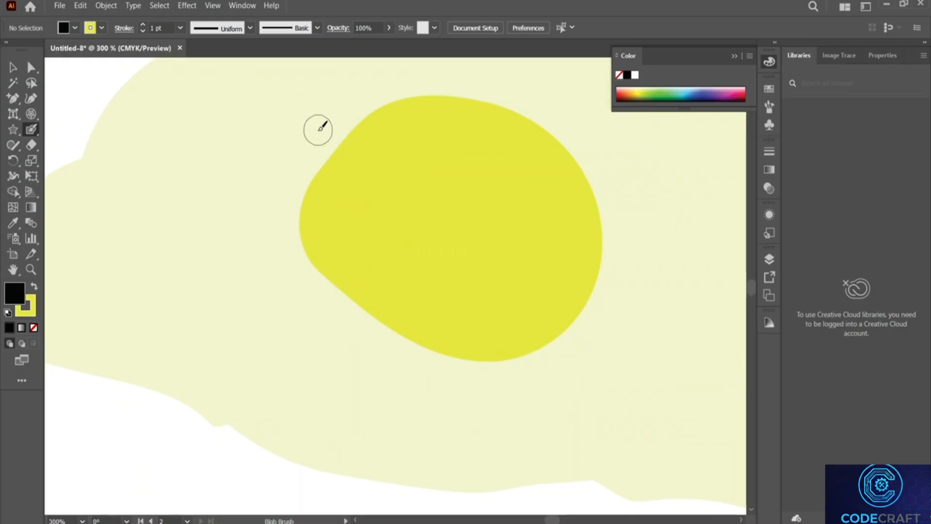
mouse_move(322, 141)
mouse_down()
mouse_move(319, 156)
mouse_move(343, 133)
mouse_up()
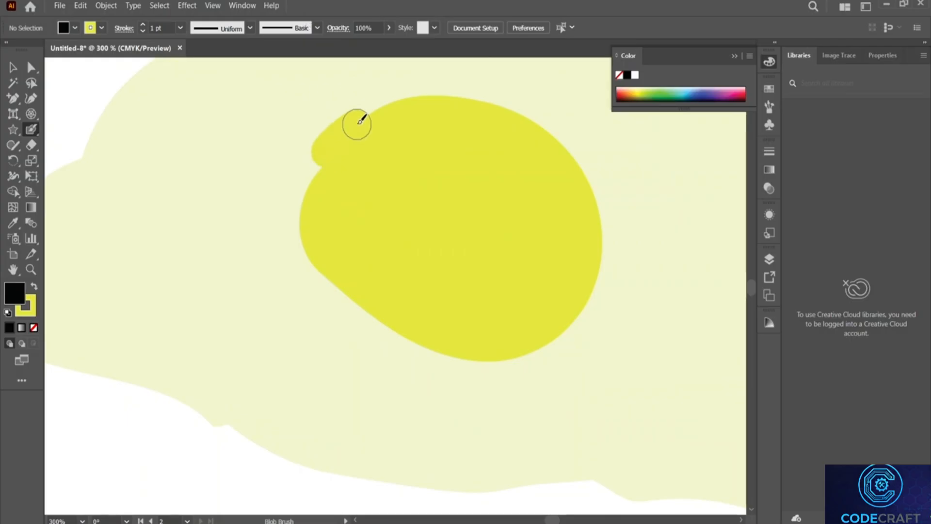
key(slash)
key(ctrl+z)
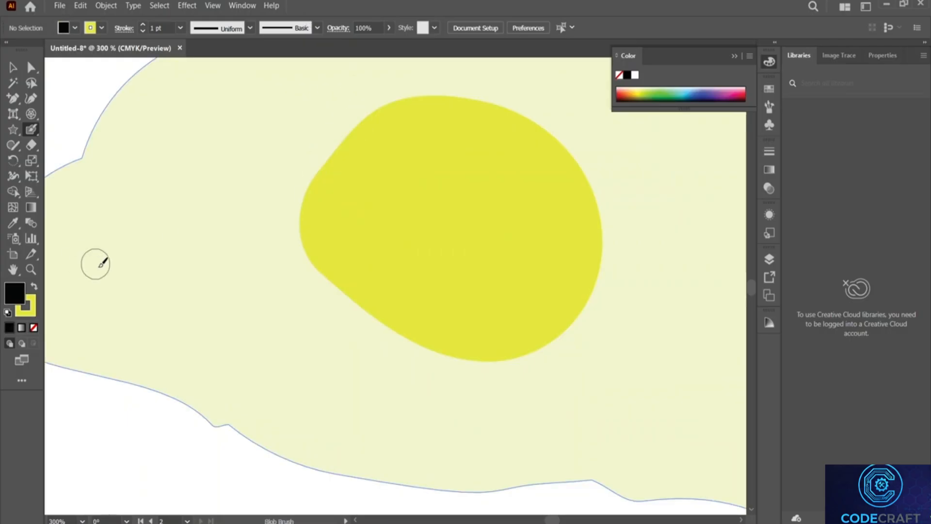
Set the stroke color to black (000000) and paint a closed outline around the yolk with an inward curve at its lower left.
double_click(34, 311)
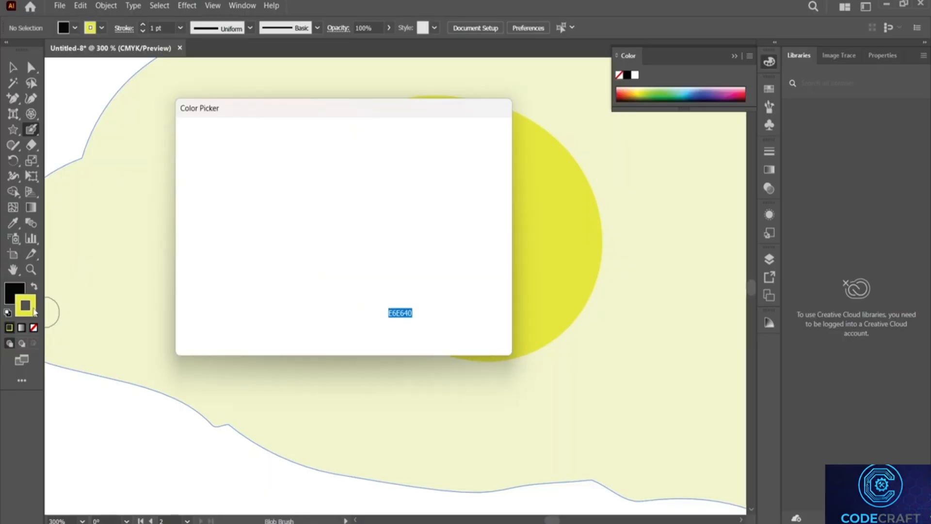
click(186, 315)
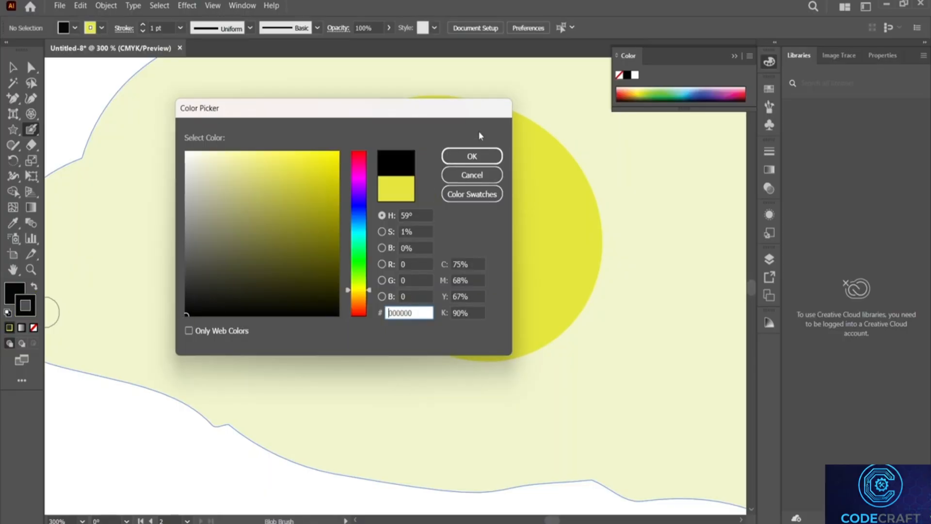
click(484, 155)
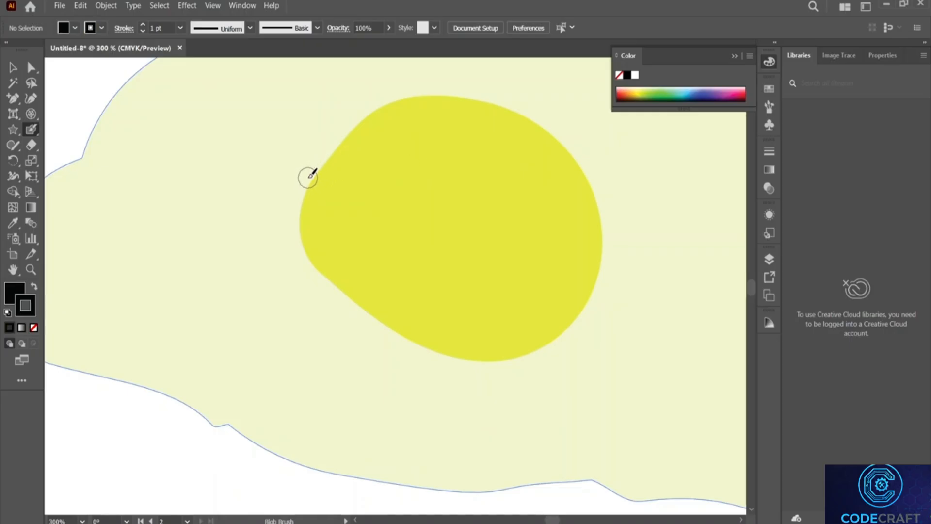
mouse_move(308, 177)
mouse_down()
mouse_move(388, 99)
mouse_move(484, 109)
mouse_move(536, 129)
mouse_move(584, 175)
mouse_move(601, 250)
mouse_move(589, 295)
mouse_move(563, 325)
mouse_move(514, 353)
mouse_move(478, 358)
mouse_move(383, 320)
mouse_up()
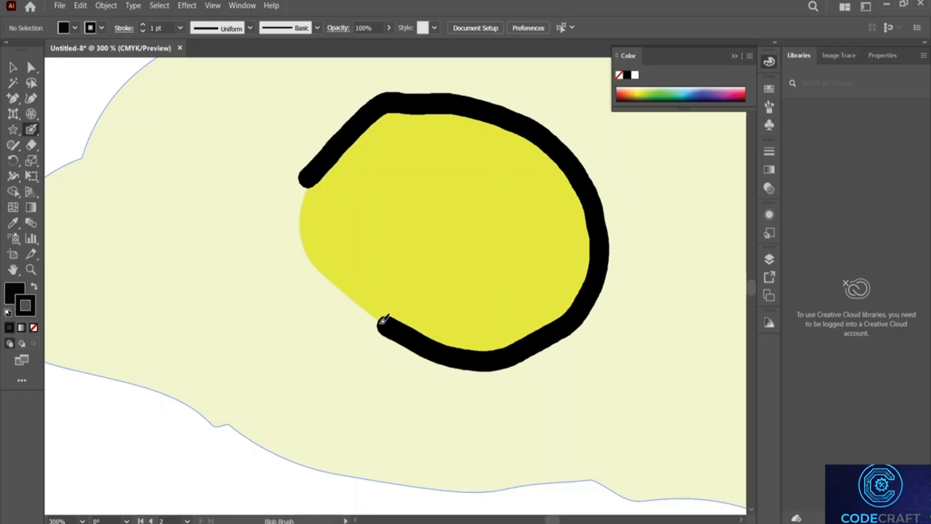
mouse_move(384, 286)
mouse_down()
mouse_move(367, 232)
mouse_move(299, 200)
mouse_move(312, 175)
mouse_up()
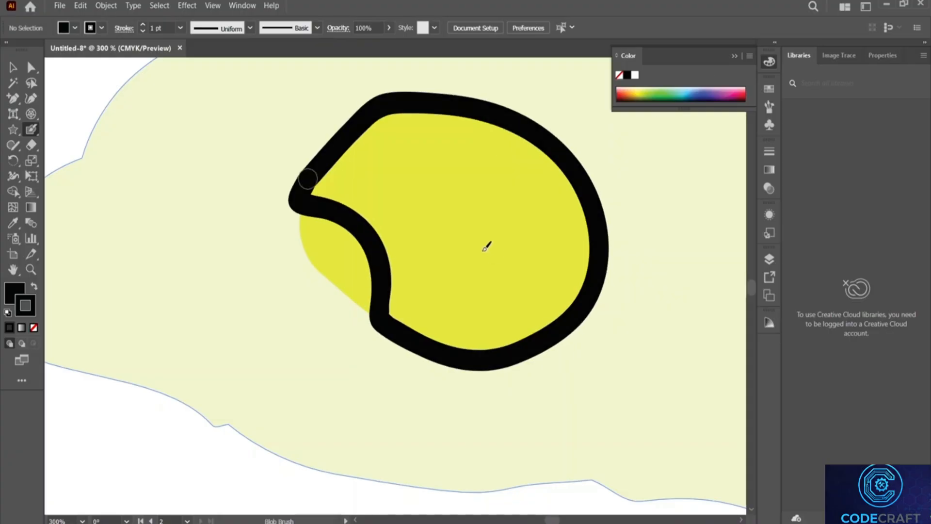
key(slash)
click(28, 68)
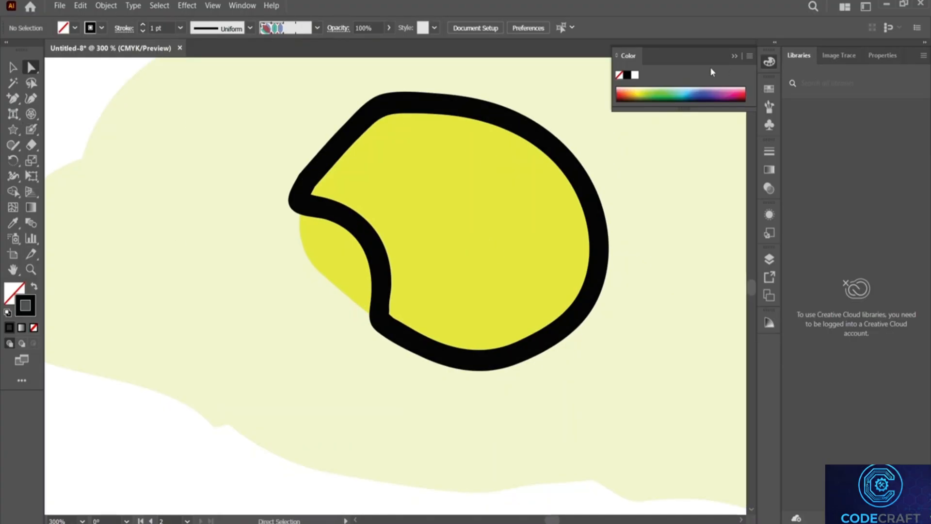
Reshape the black yolk outline by pulling its outer left corner down over the exposed yellow area.
click(363, 226)
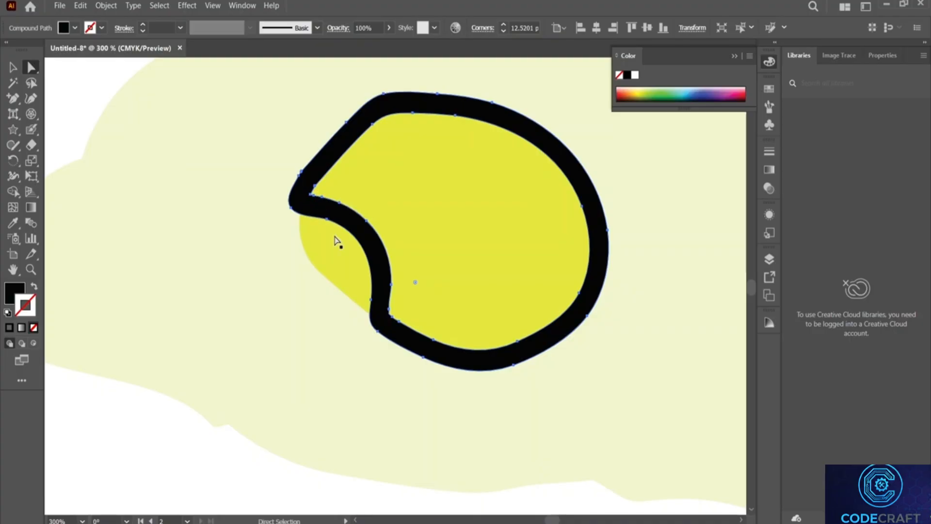
drag(337, 229, 318, 203)
click(318, 200)
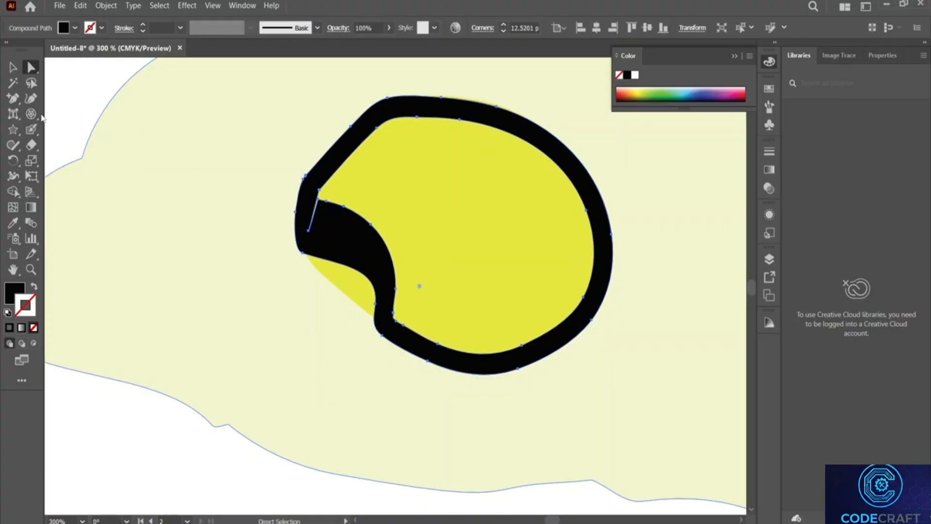
Remove the anchor points along the inner edge of the outline's inward curve with the Delete Anchor Point tool.
right_click(18, 100)
click(51, 128)
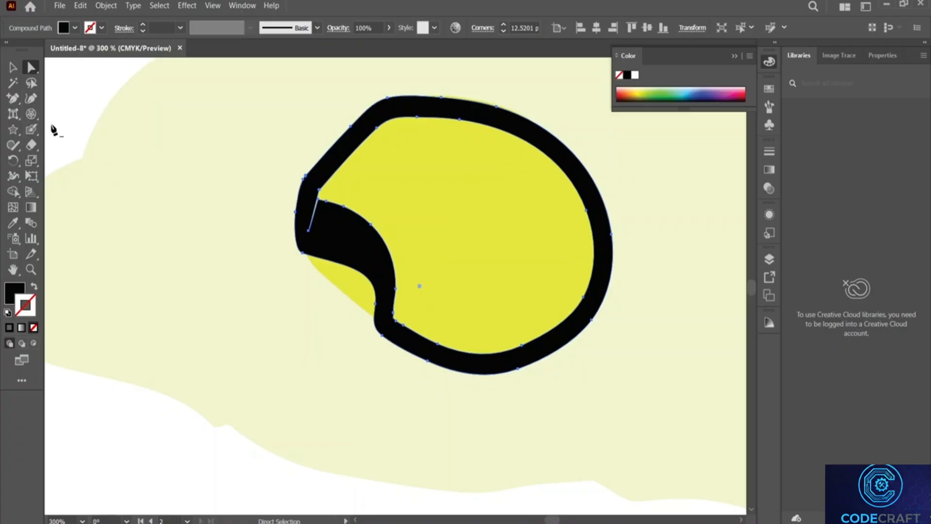
click(323, 201)
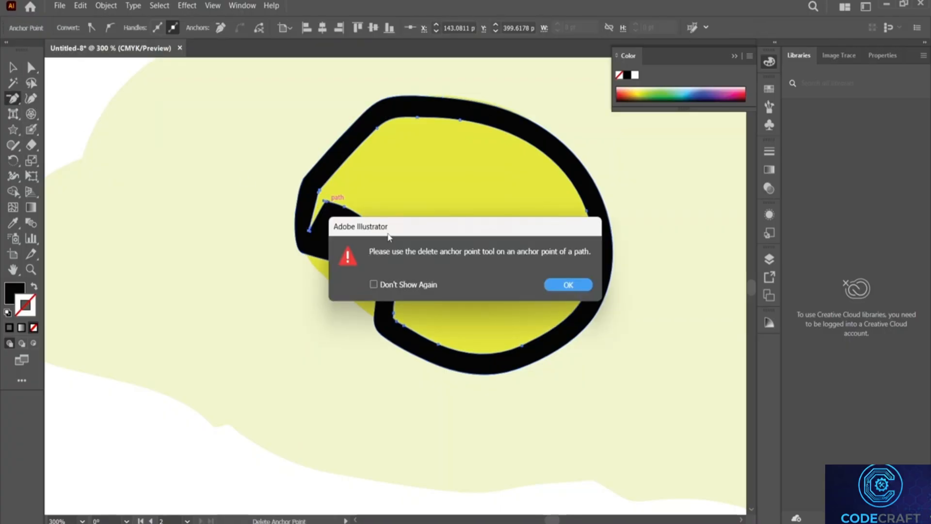
click(567, 285)
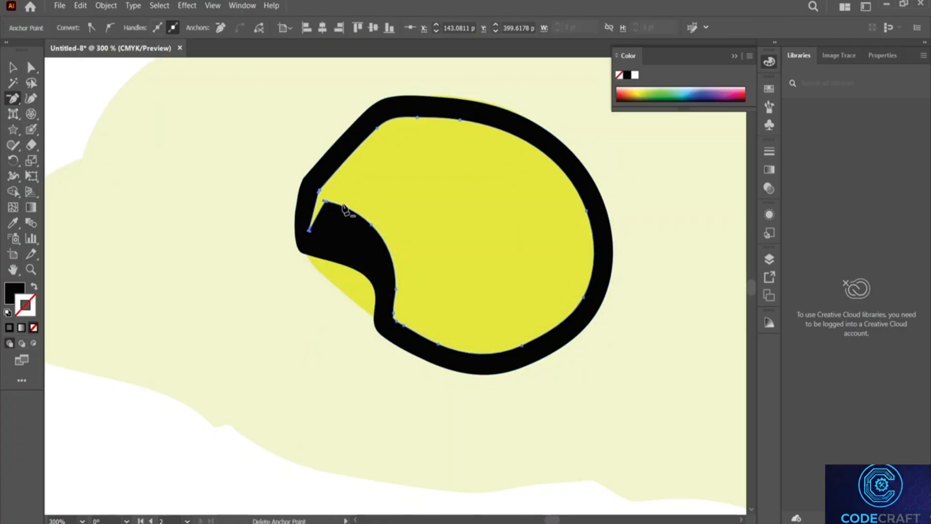
click(325, 201)
click(344, 206)
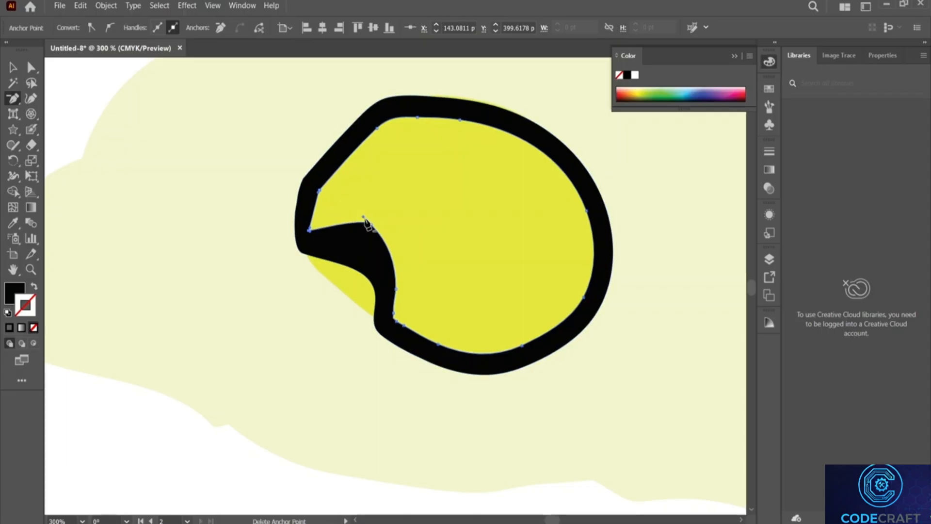
click(364, 218)
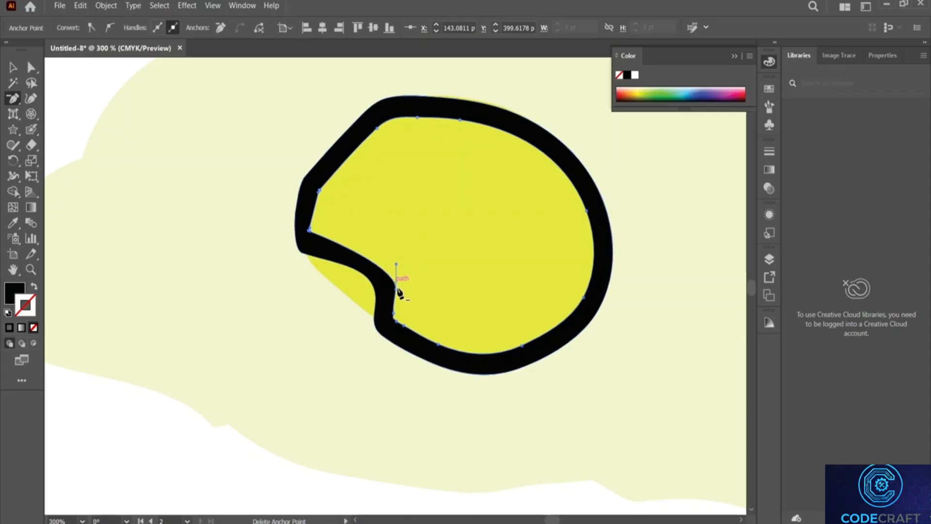
click(396, 290)
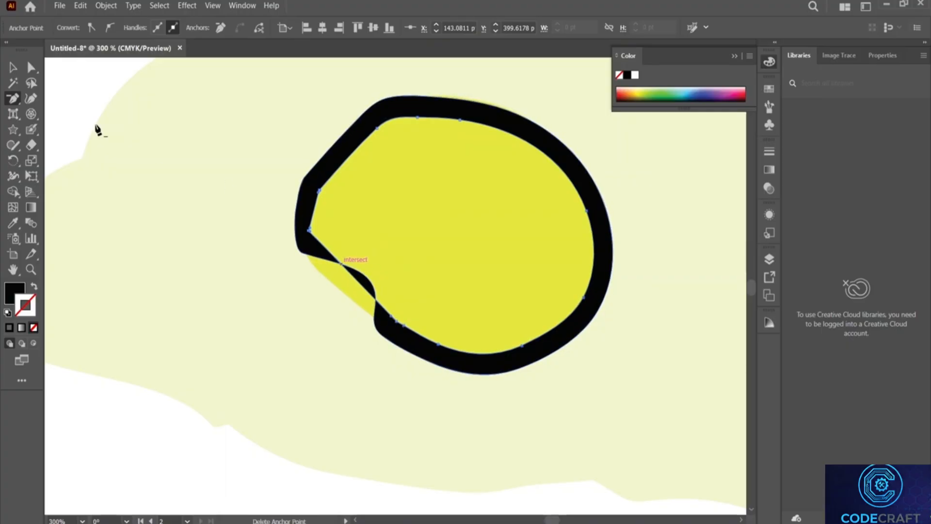
Move the outer lower-left anchor and adjust its curve handles so the outline's outer edge follows the yolk.
click(13, 68)
click(31, 68)
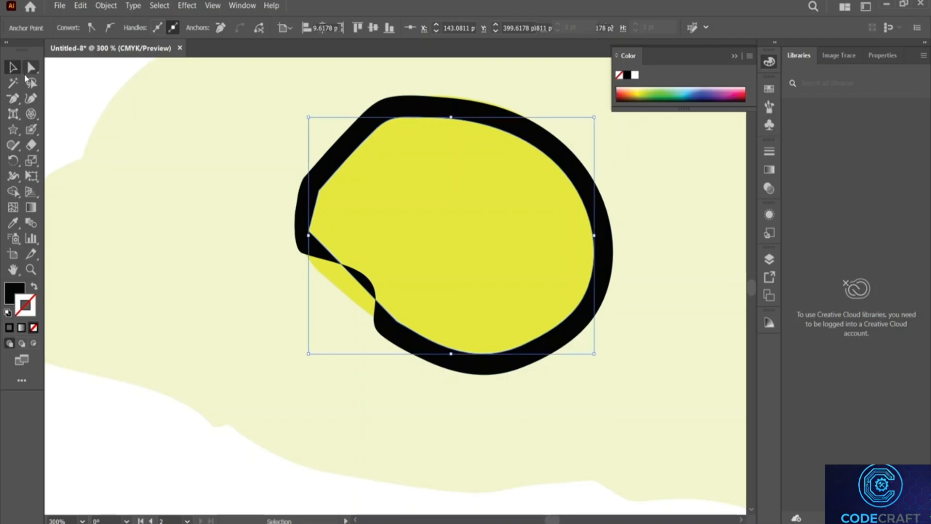
click(376, 306)
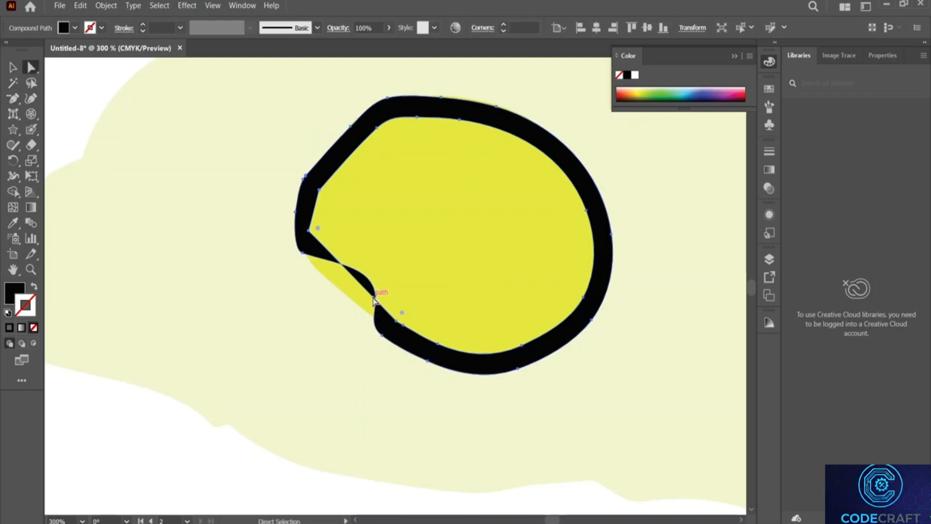
drag(378, 305, 380, 307)
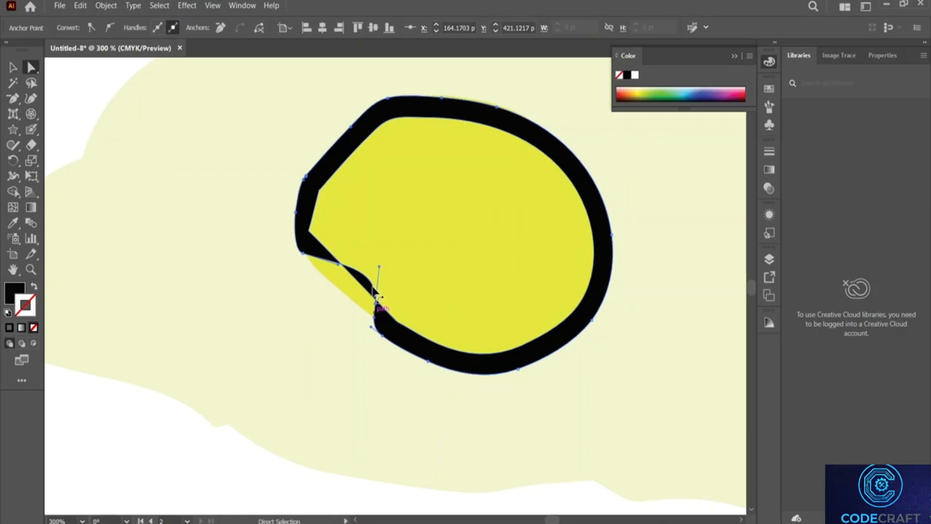
drag(380, 267, 370, 326)
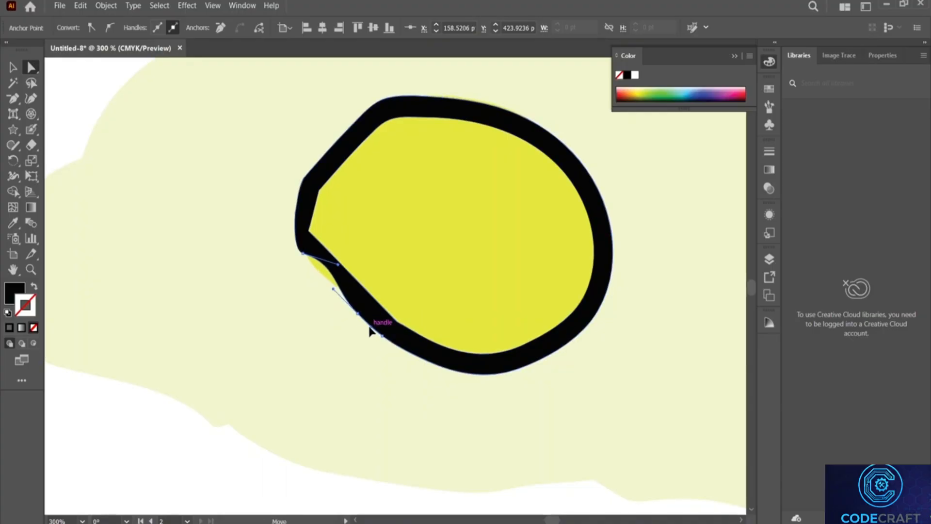
drag(339, 265, 322, 279)
Adjust the inner edge's left corner anchors and delete the redundant anchors along its lower-left side.
click(310, 232)
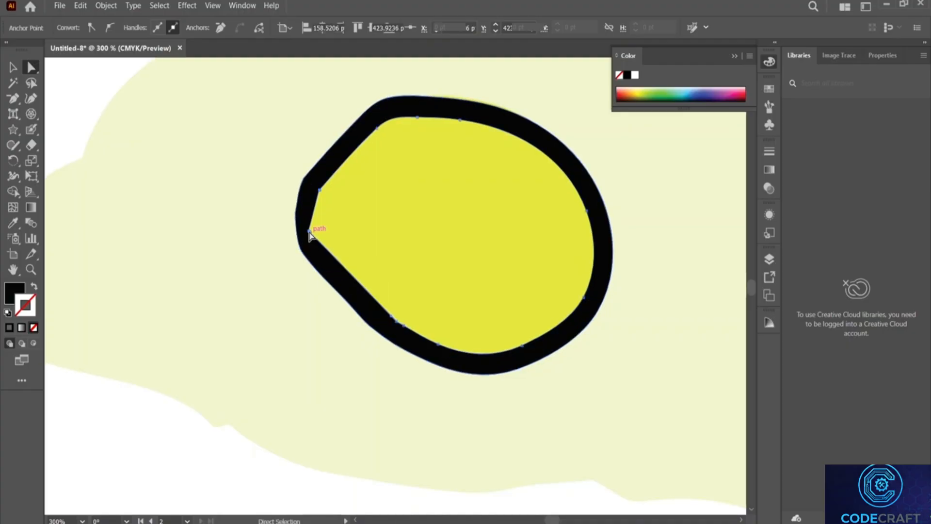
drag(311, 233, 313, 193)
key(minus)
click(312, 192)
click(398, 323)
click(438, 344)
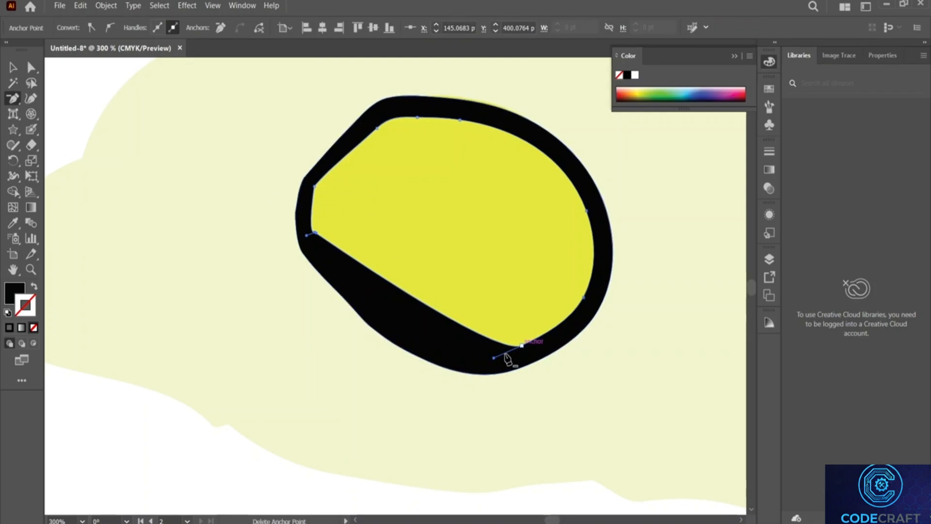
click(487, 361)
click(568, 285)
Lengthen the handle of the inner edge's bottom anchor to curve its lower-left side around the yolk.
click(31, 67)
drag(493, 358, 395, 380)
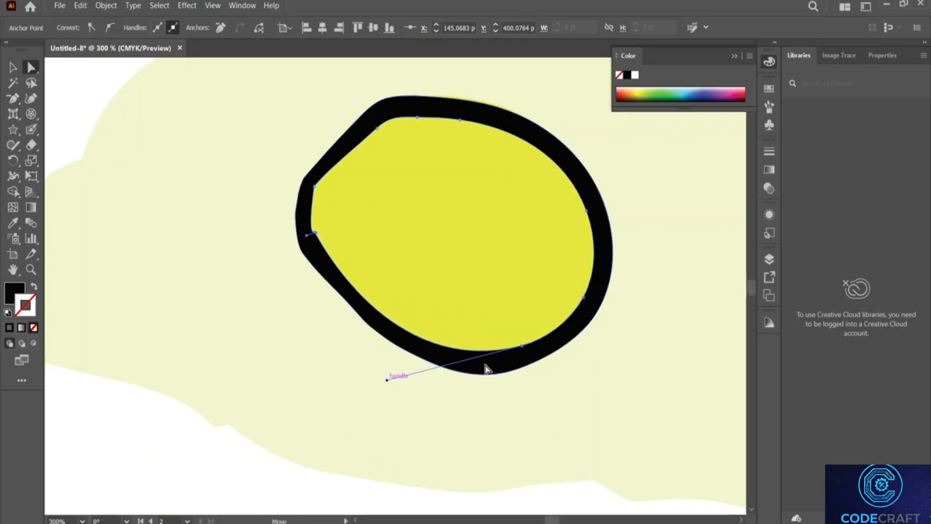
click(591, 219)
click(313, 233)
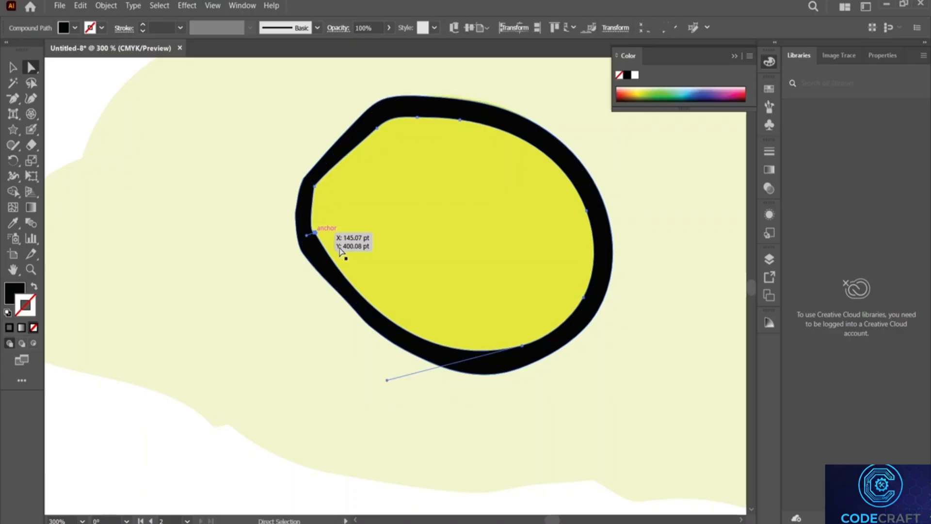
Delete the inner edge's lower-left corner anchor and extend the remaining left anchor's handle to round that side.
click(13, 98)
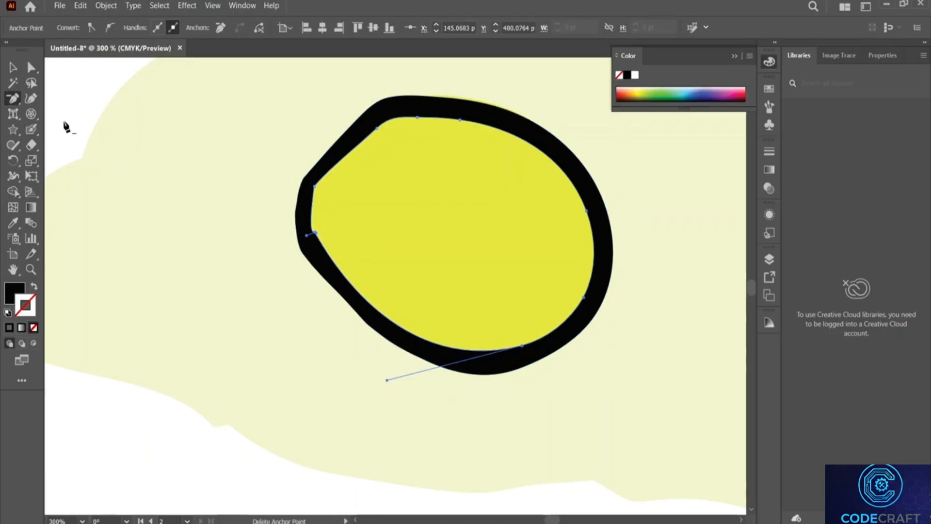
click(313, 233)
click(31, 67)
click(314, 187)
drag(333, 165, 285, 221)
click(487, 359)
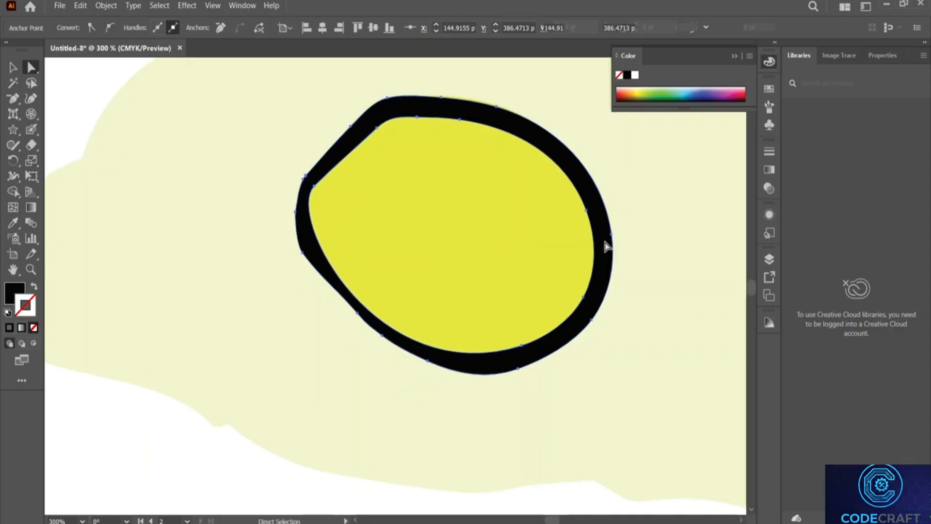
Paint a closed black outline around the egg white with the Blob Brush and deselect everything.
scroll(612, 268, down, 2)
scroll(614, 271, up, 4)
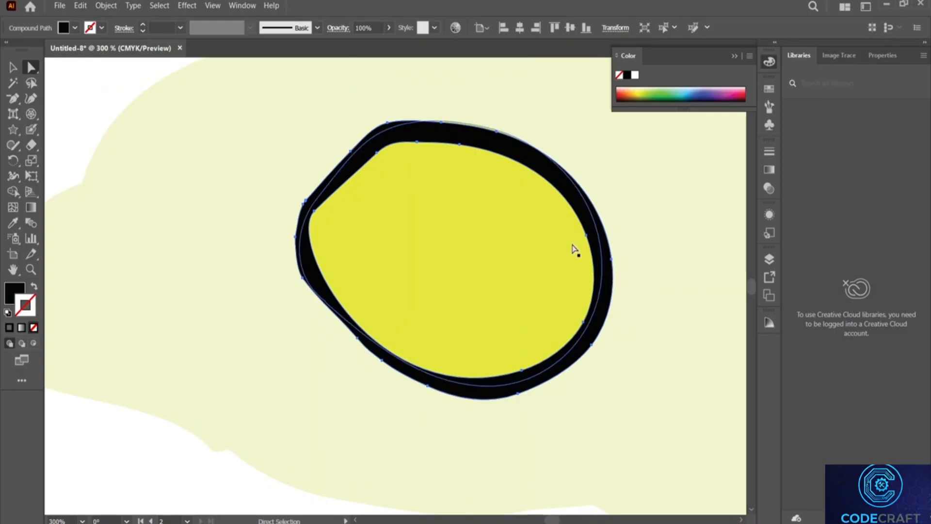
scroll(588, 231, down, 4)
scroll(586, 232, right, 6)
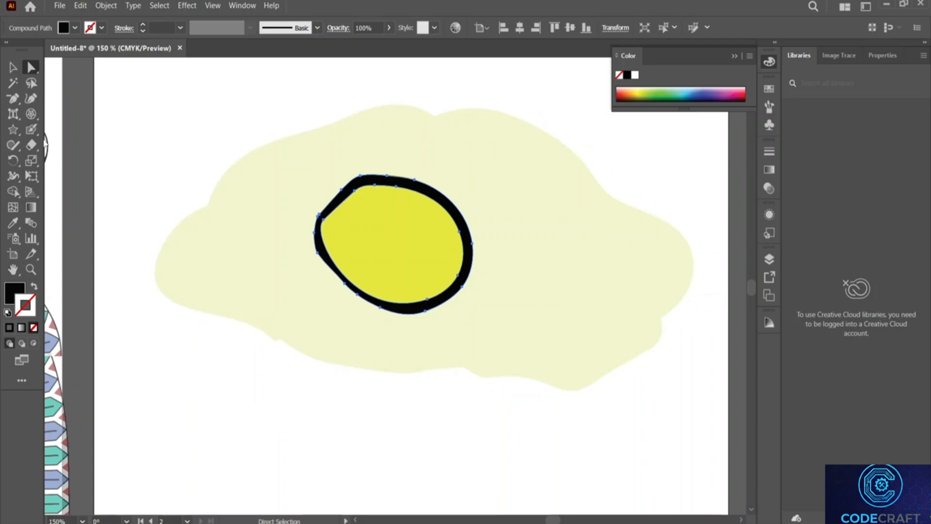
click(28, 133)
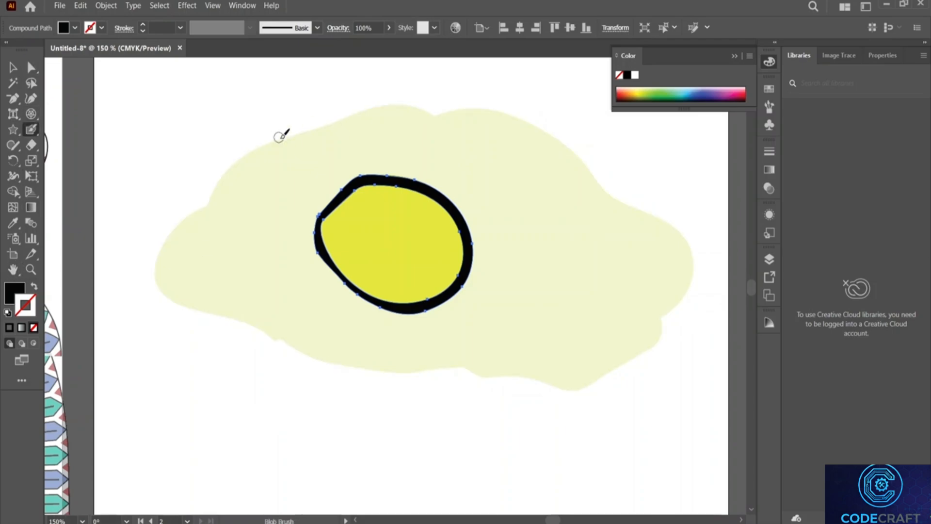
drag(274, 141, 290, 137)
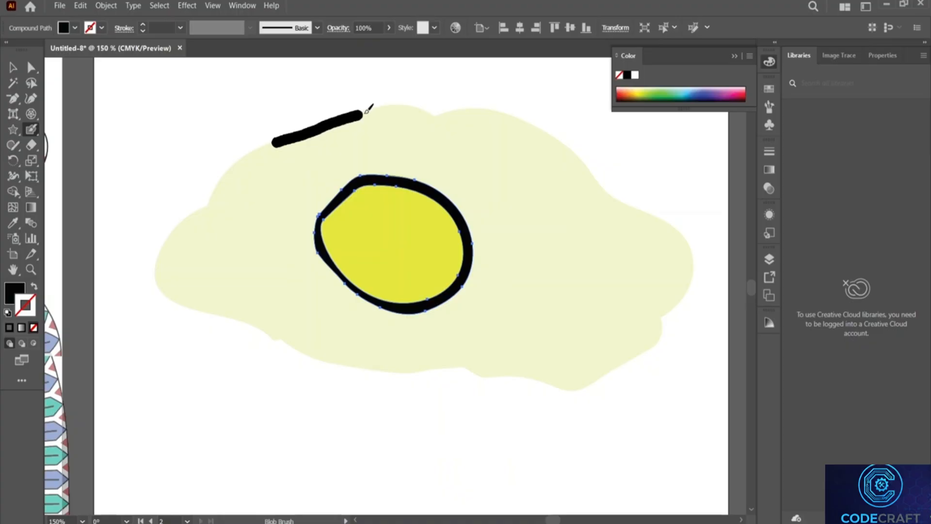
mouse_move(429, 115)
mouse_down()
mouse_move(515, 121)
mouse_move(679, 241)
mouse_up()
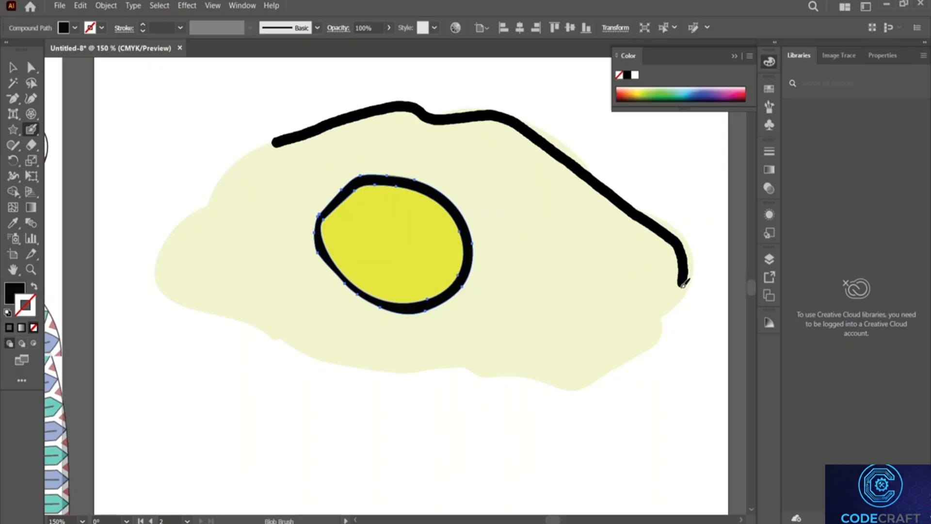
mouse_move(657, 315)
mouse_down()
mouse_move(643, 343)
mouse_move(602, 367)
mouse_move(529, 379)
mouse_move(437, 363)
mouse_move(320, 361)
mouse_move(159, 292)
mouse_move(150, 274)
mouse_move(177, 229)
mouse_move(294, 134)
mouse_up()
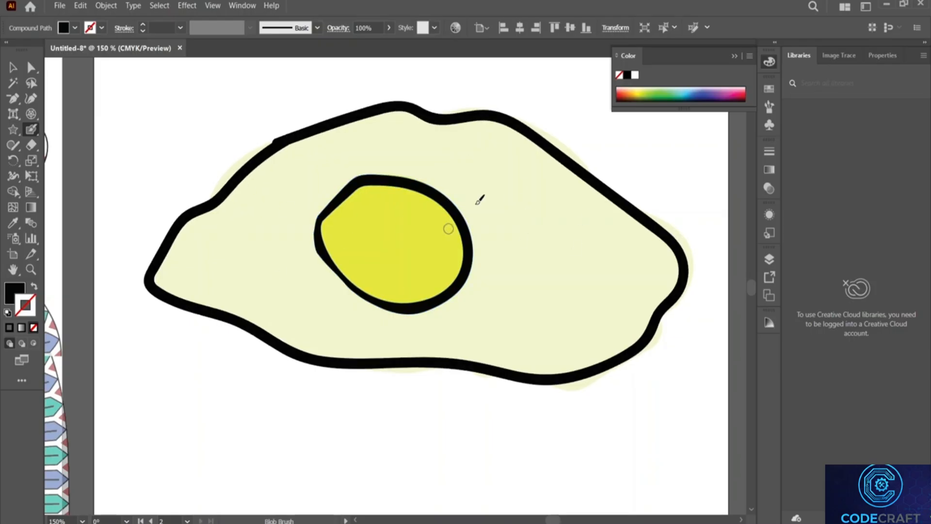
key(ctrl+shift+a)
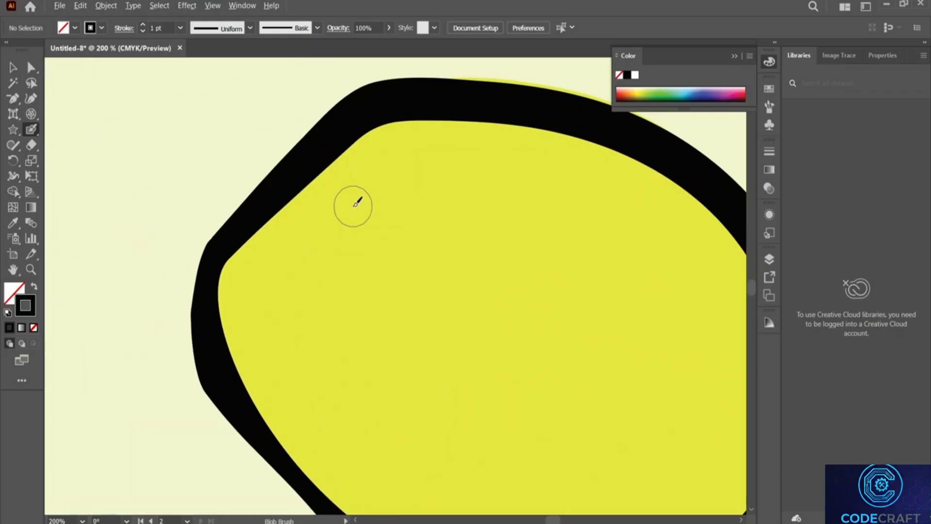
Select the outer anchor on the upper-left stretch of the egg white's outline with Direct Selection.
scroll(233, 164, up, 3)
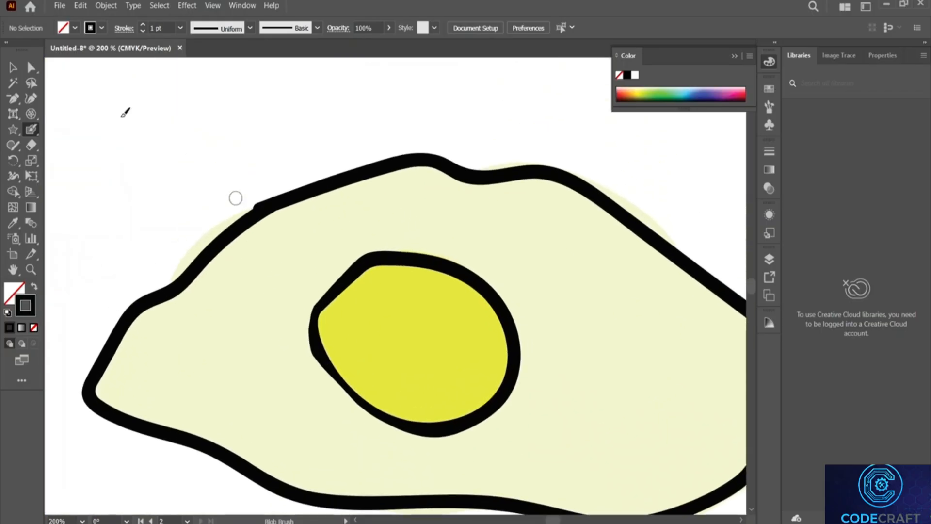
key(a)
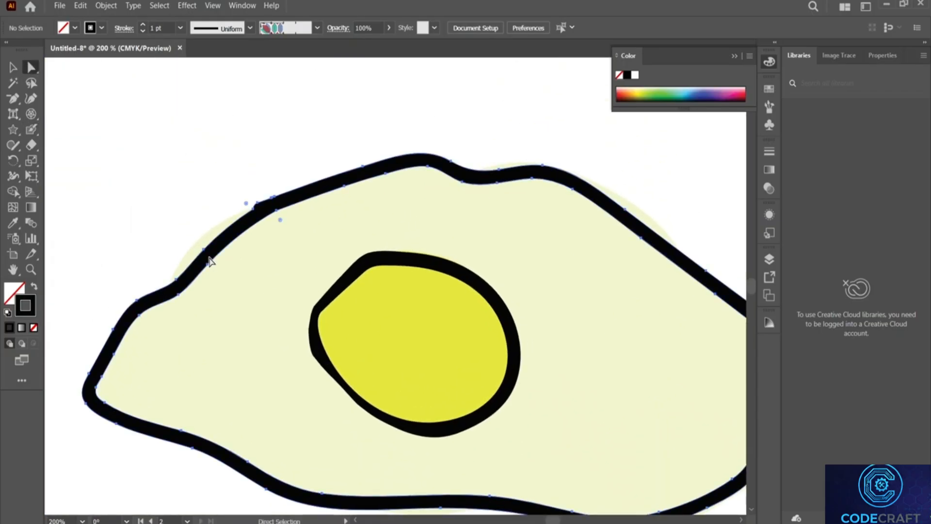
click(210, 261)
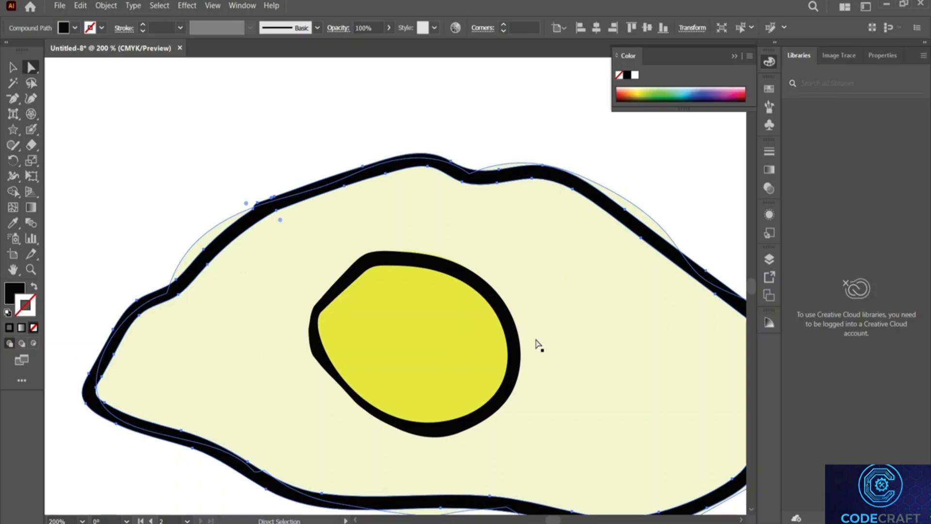
scroll(297, 353, down, 2)
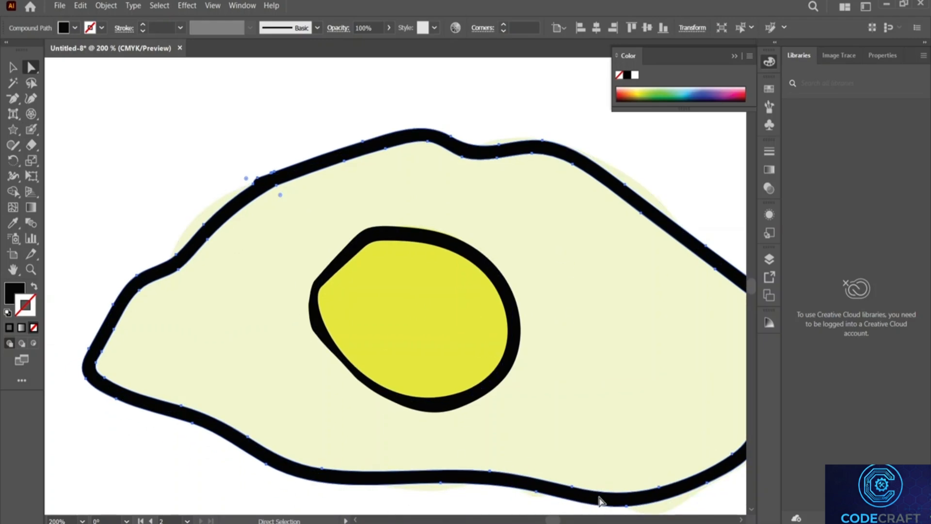
click(203, 225)
click(203, 226)
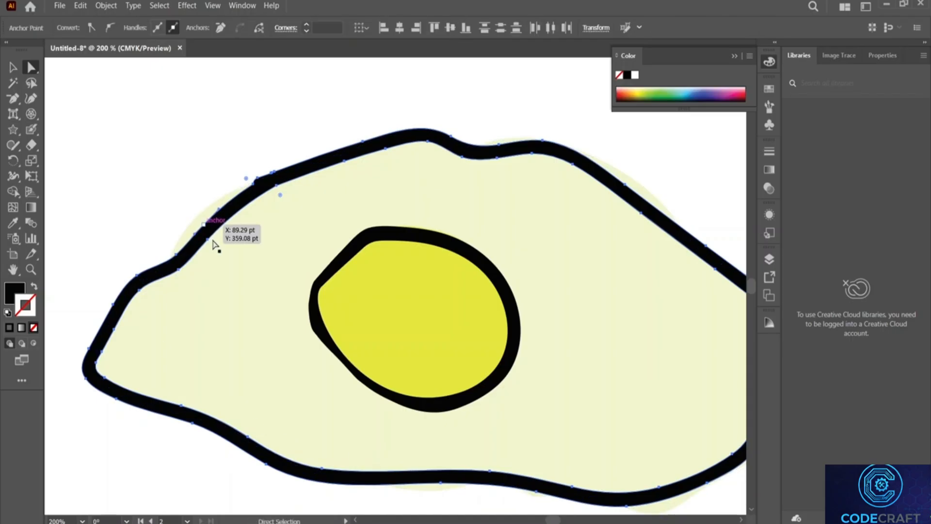
Try to add the opposite inner anchor to the selection and move the pair, and undo the changes.
shift+click(207, 238)
drag(208, 238, 207, 229)
key(ctrl+z)
key(ctrl+z)
key(ctrl+z)
Try to select the facing outer and inner anchors on the outline's upper-left stretch together.
click(203, 226)
shift+click(207, 238)
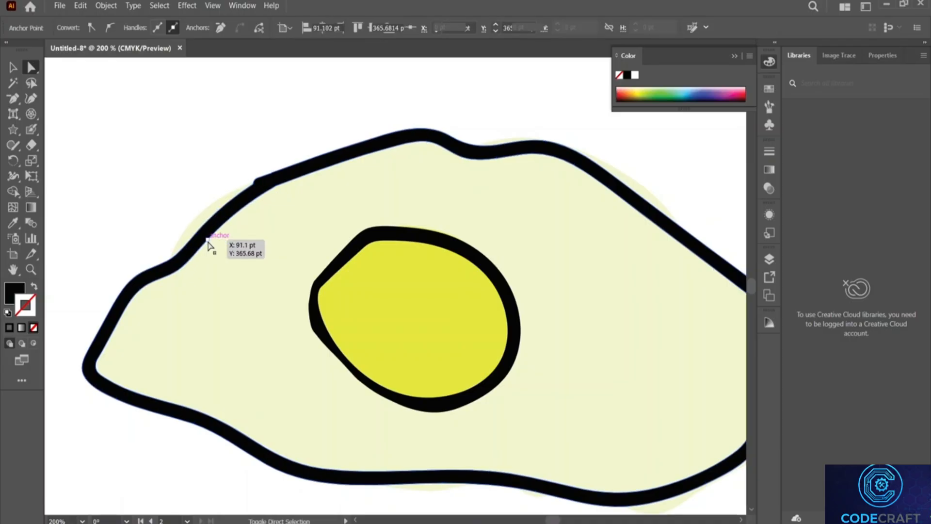
shift+click(208, 238)
click(207, 239)
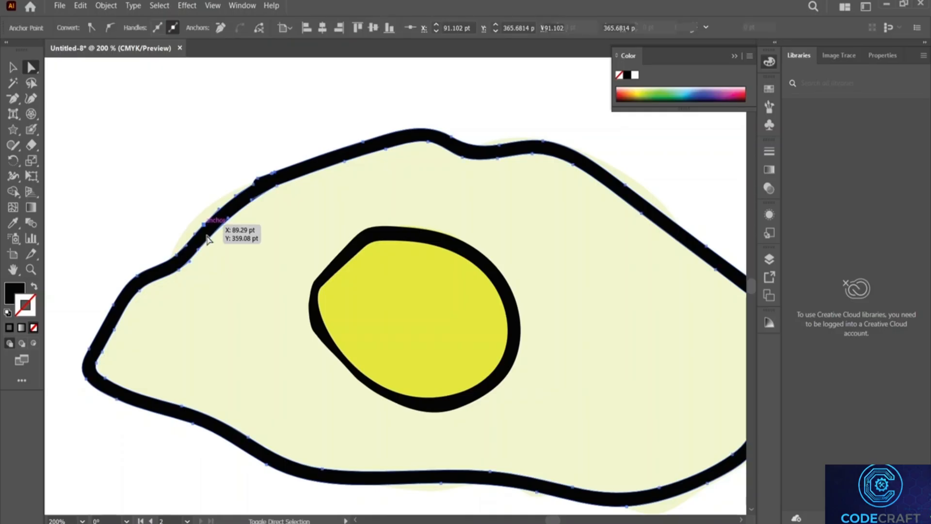
click(206, 236)
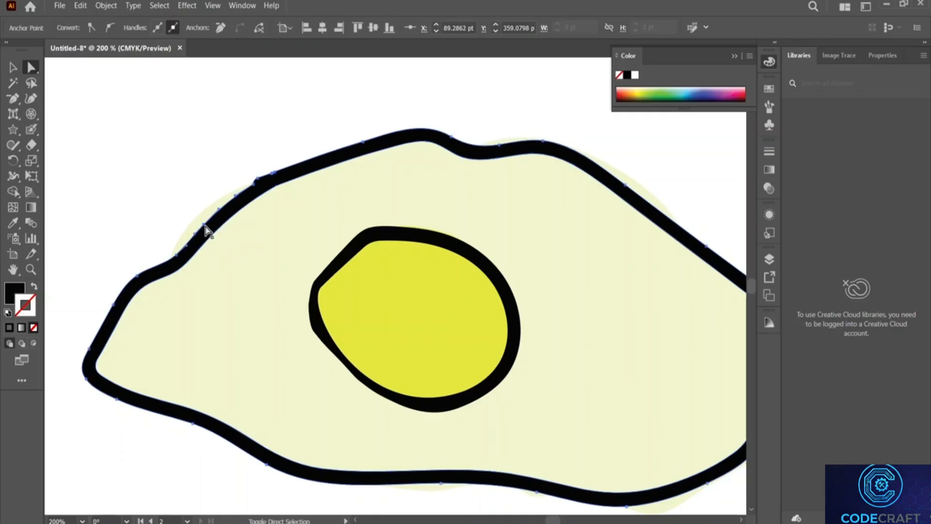
shift+click(205, 224)
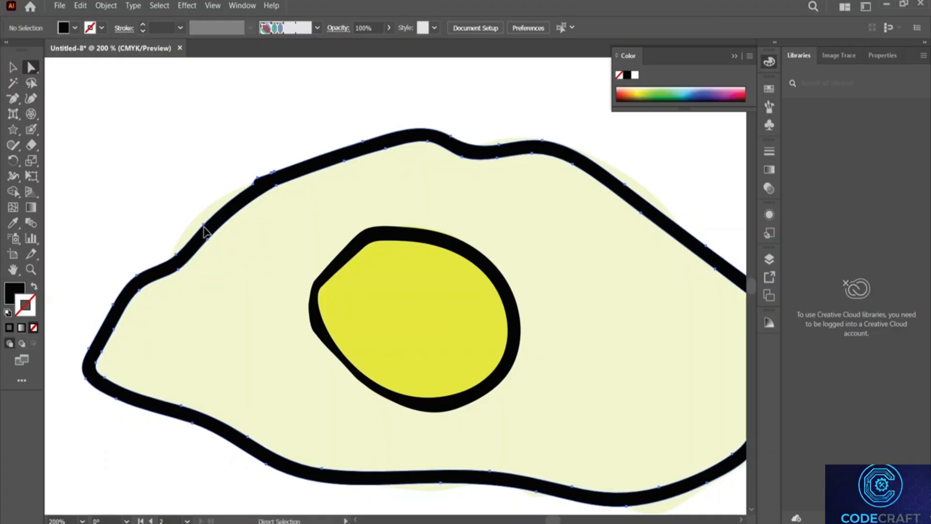
click(204, 227)
click(204, 225)
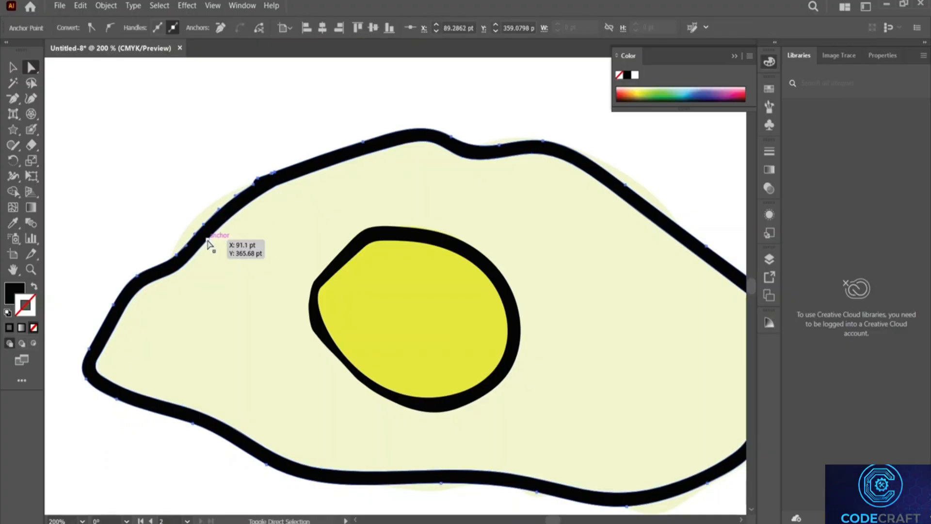
Move the upper-left outline's anchors outward over the egg white's edge and shift the neighbouring notch anchor to smooth the outer edge.
mouse_move(204, 225)
mouse_down()
mouse_move(202, 213)
mouse_move(209, 240)
mouse_move(204, 226)
mouse_up()
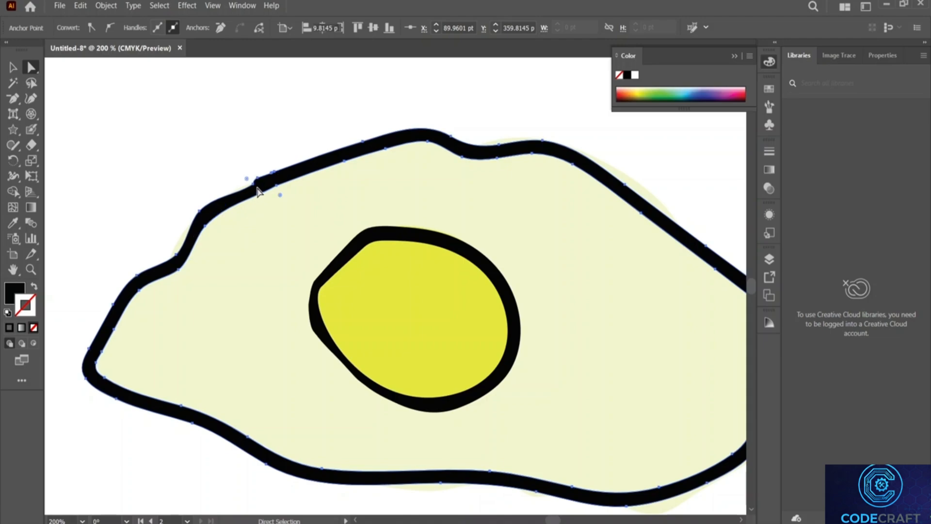
click(255, 187)
drag(253, 185, 241, 186)
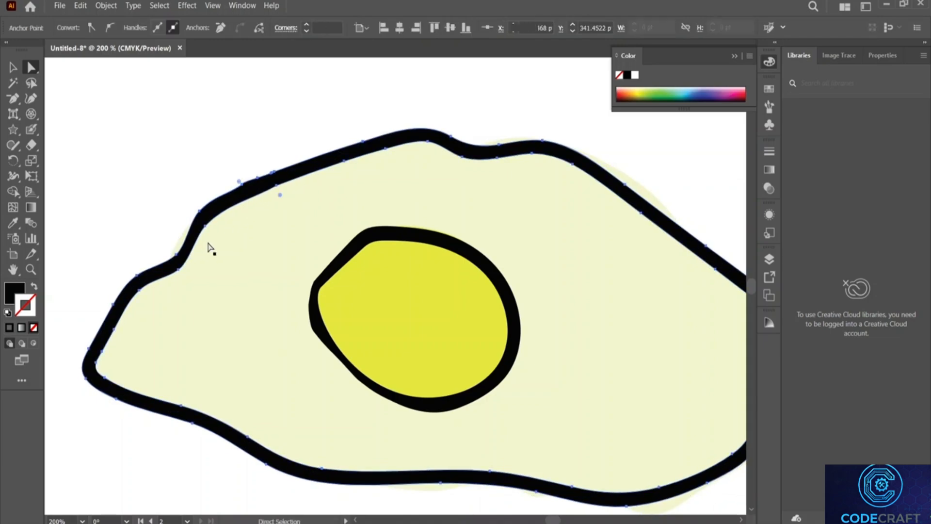
Reposition the outer and inner anchors at the outline's left-side dip to reshape it around the egg white.
click(189, 249)
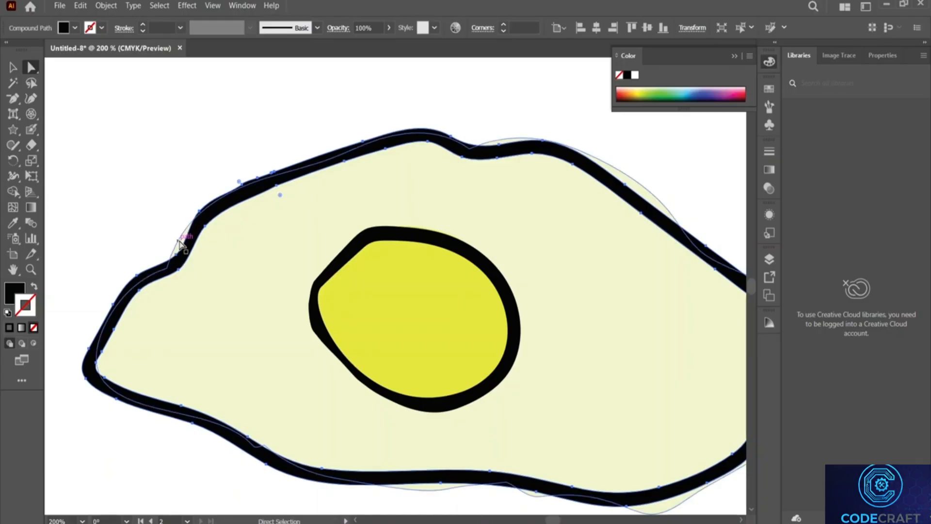
click(178, 258)
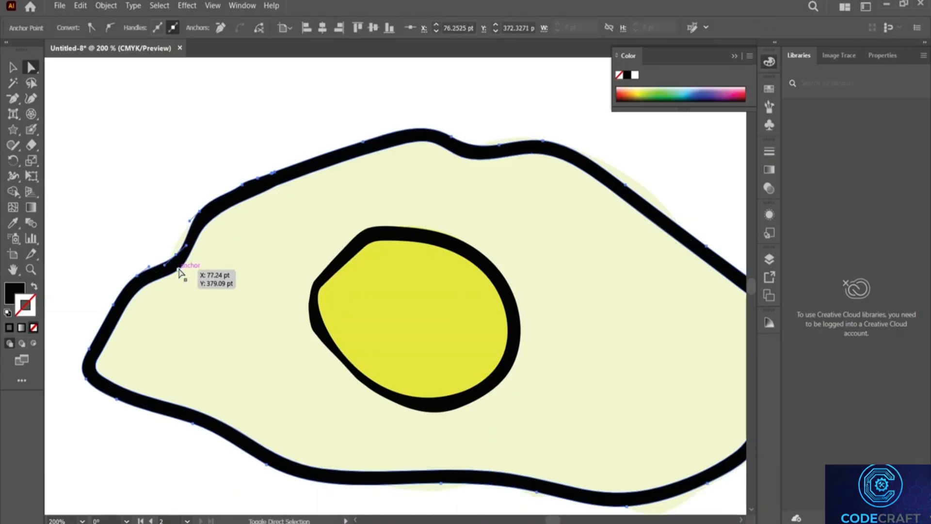
click(172, 243)
click(180, 261)
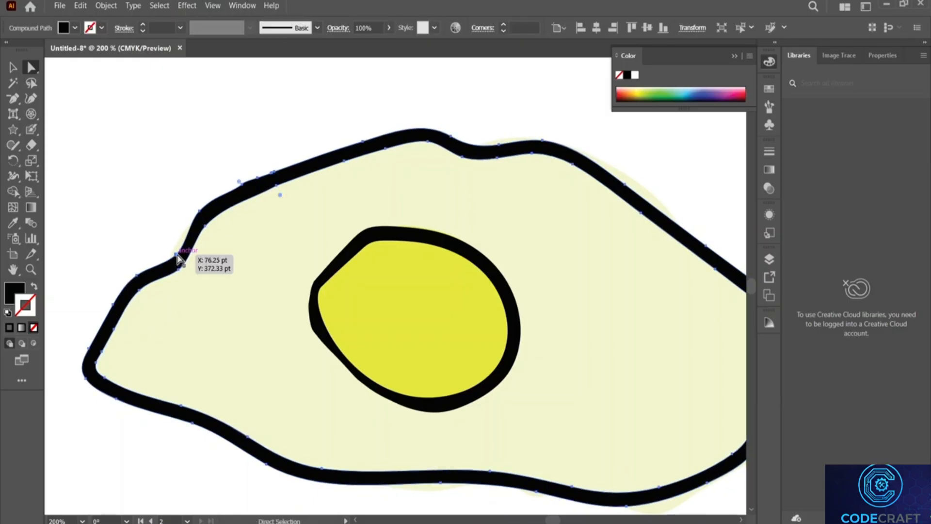
mouse_move(176, 255)
mouse_down()
mouse_move(167, 240)
mouse_move(178, 252)
mouse_up()
click(180, 267)
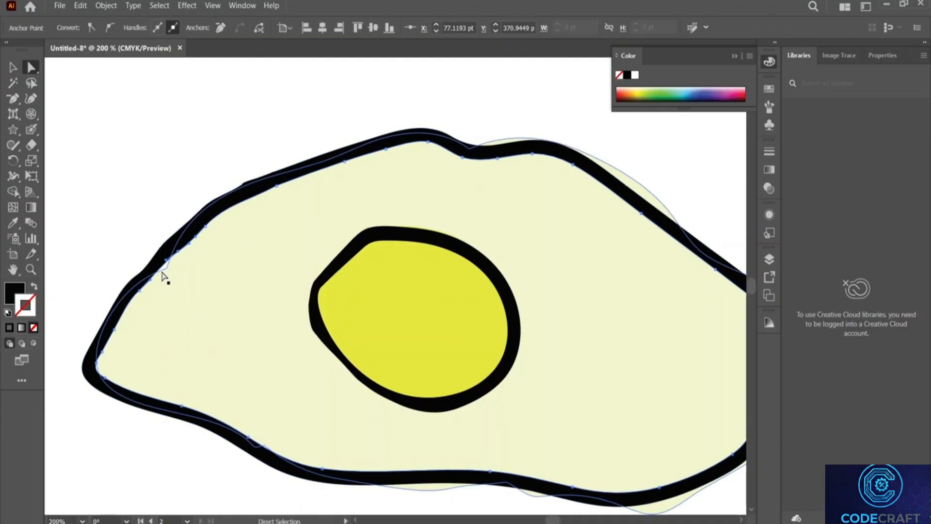
mouse_move(163, 265)
mouse_down()
mouse_move(169, 273)
mouse_move(159, 261)
mouse_up()
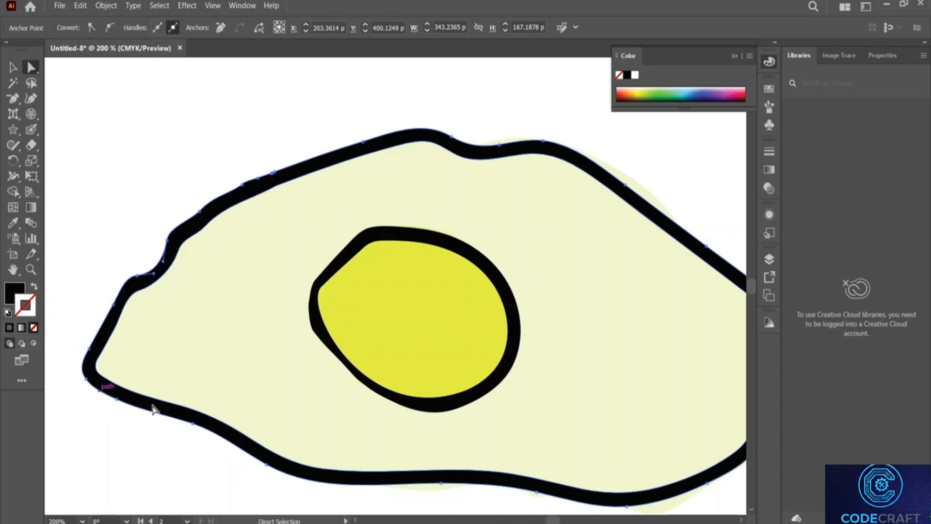
Adjust the outer anchor and curve along the outline's bottom edge, and pull the inner edge there slightly down.
scroll(261, 409, down, 2)
drag(421, 435, 445, 439)
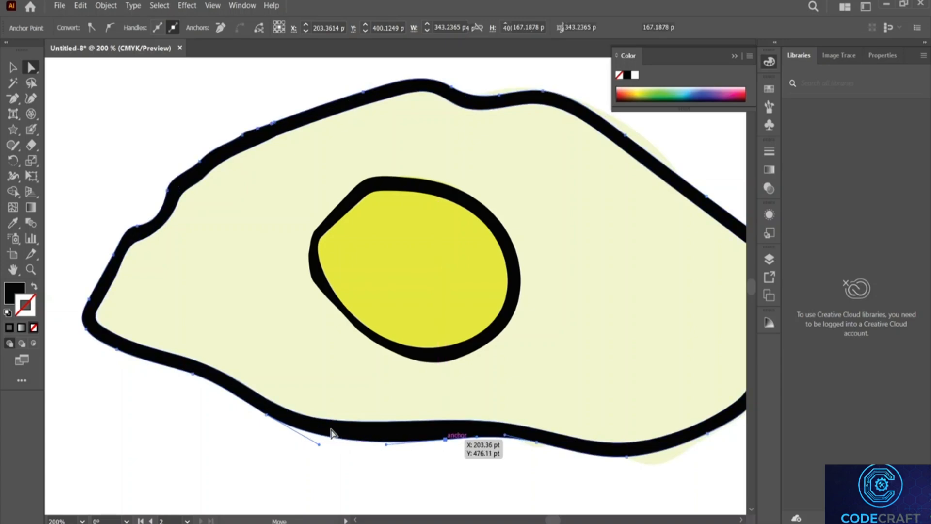
drag(327, 438, 334, 431)
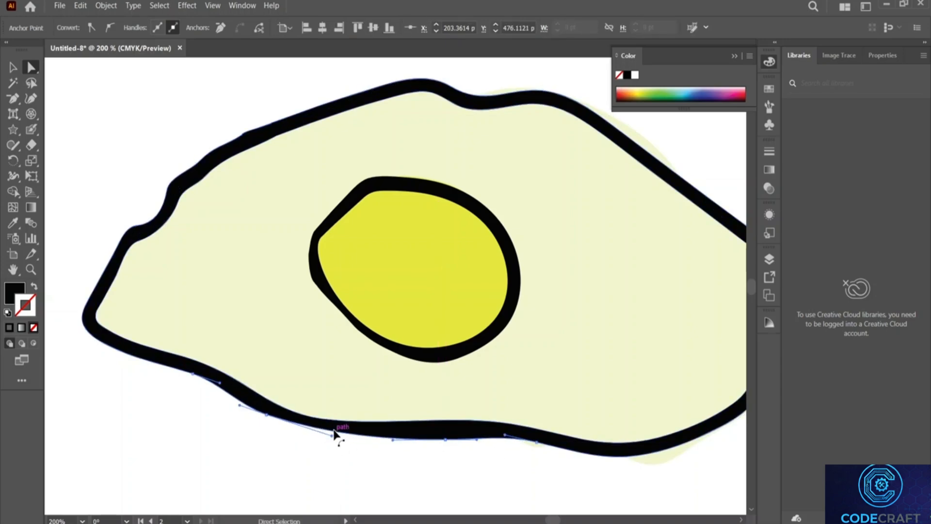
drag(420, 421, 420, 426)
Move the two outer anchors on the upper-right slope outward to cover the egg white, and undo the accidental shift of the outline.
scroll(520, 411, right, 5)
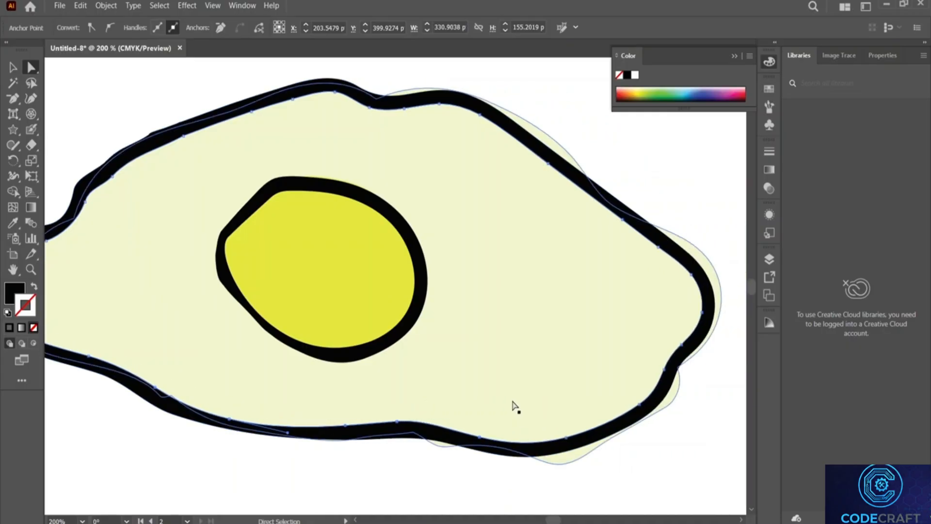
mouse_move(439, 94)
mouse_down()
mouse_move(429, 95)
mouse_move(435, 83)
mouse_up()
drag(511, 139, 543, 183)
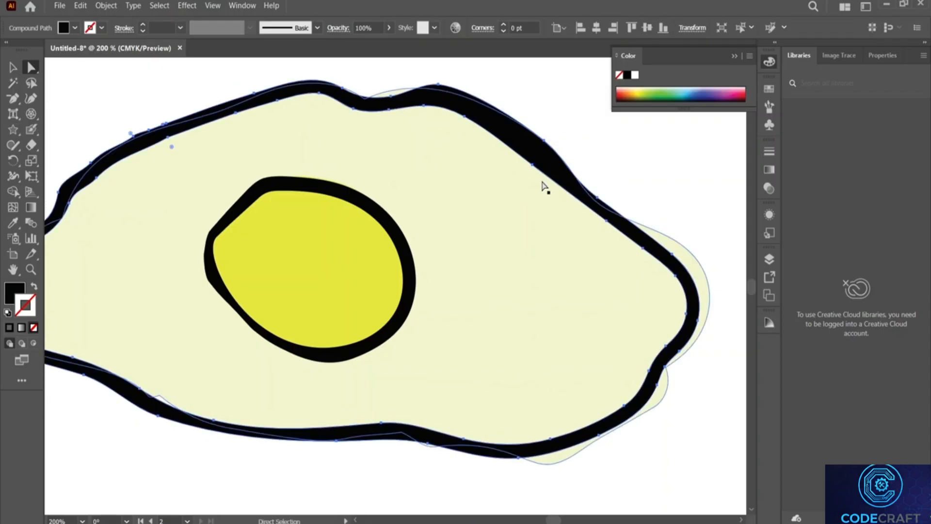
key(ctrl+z)
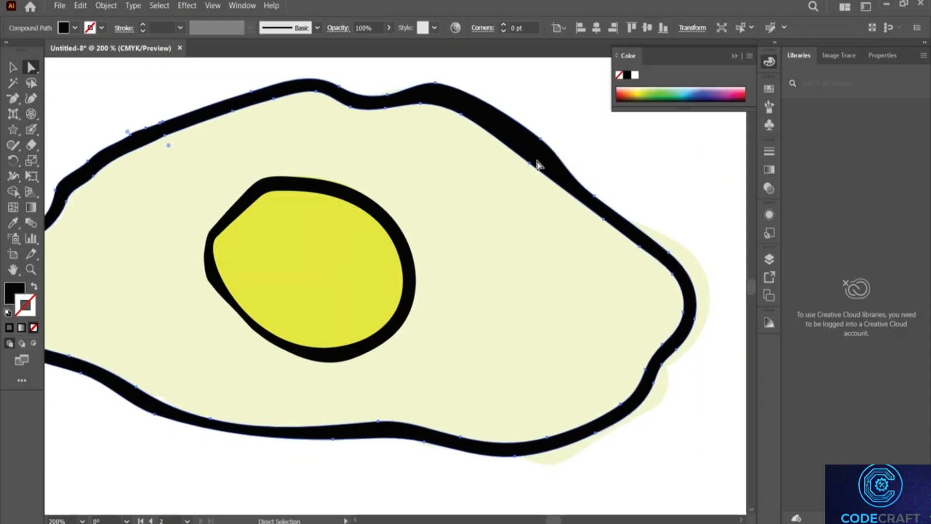
Try to move the inner anchor on the upper-right slope and edit the right end's outer anchor, and undo the changes.
drag(530, 163, 534, 147)
click(673, 264)
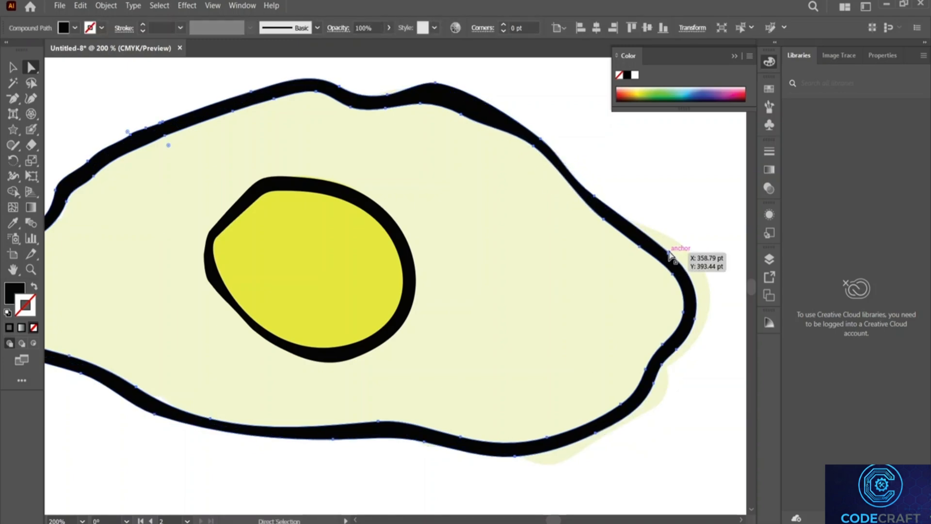
drag(670, 253, 669, 253)
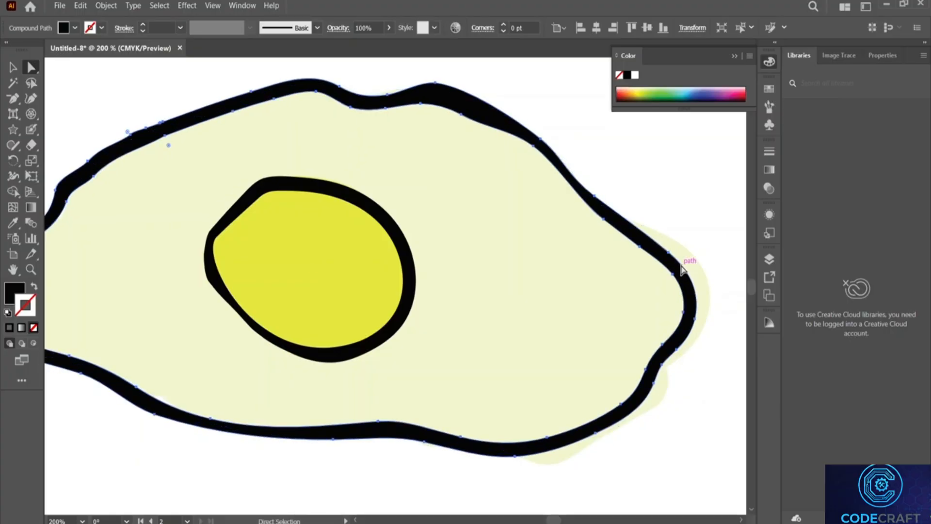
key(ctrl+z)
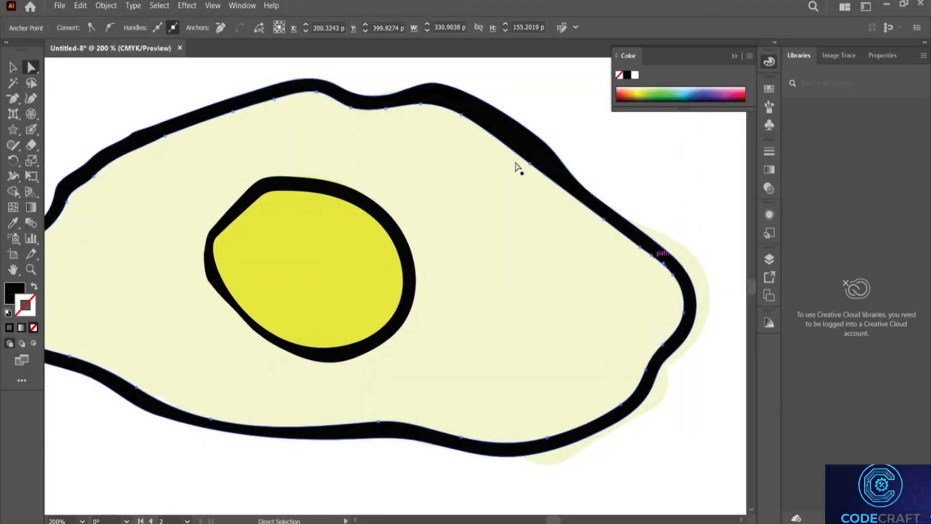
Move the two inner anchors on the upper-right slope outward to thin the thickened outline.
click(530, 164)
drag(529, 164, 535, 153)
key(ctrl+z)
click(461, 116)
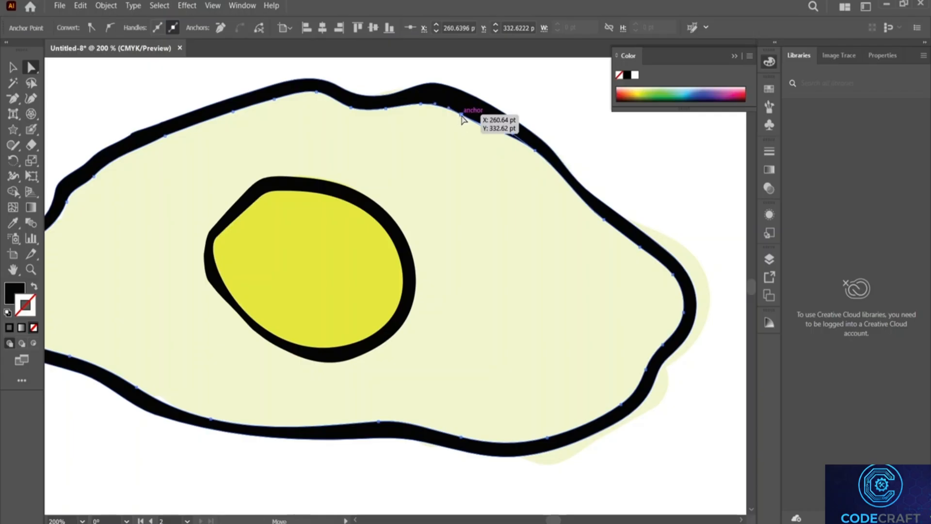
drag(461, 117, 465, 110)
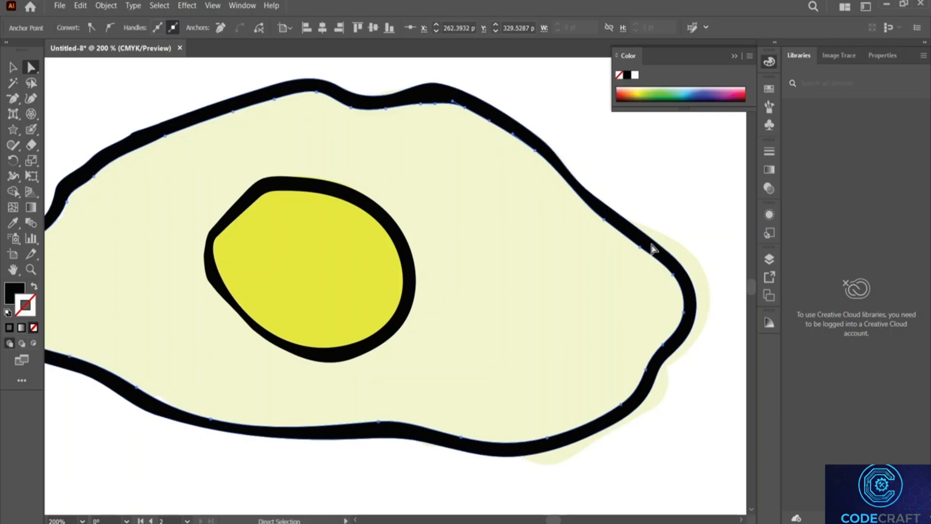
Pull the outer anchors around the outline's right end outward to cover the exposed egg white and its small lower bulge.
click(668, 261)
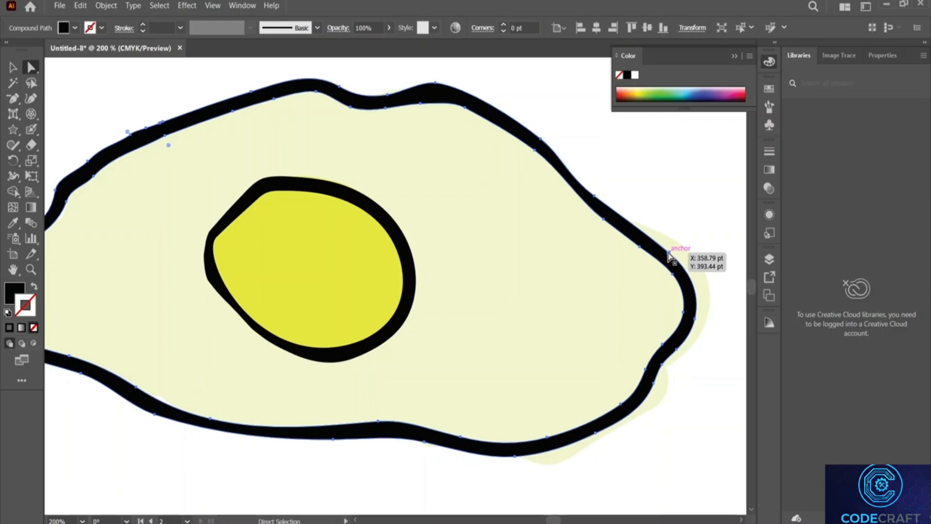
drag(671, 257, 690, 251)
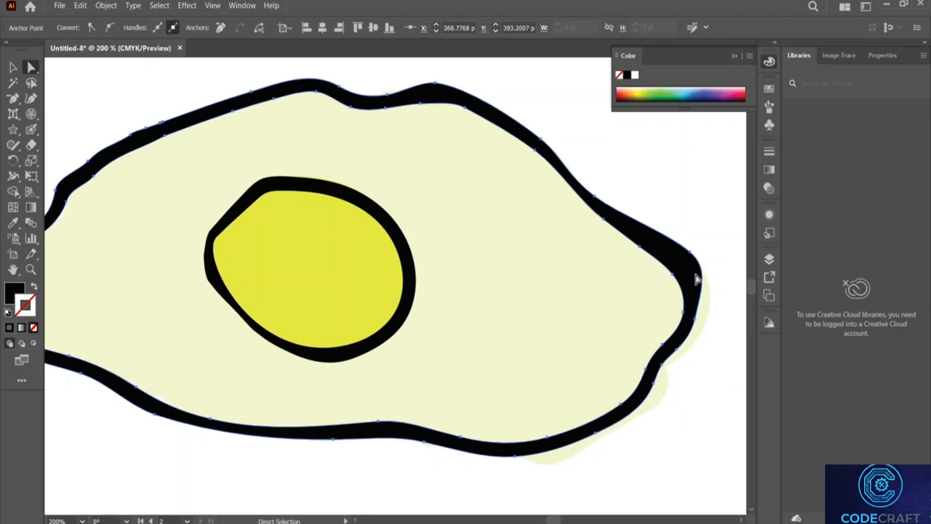
click(696, 276)
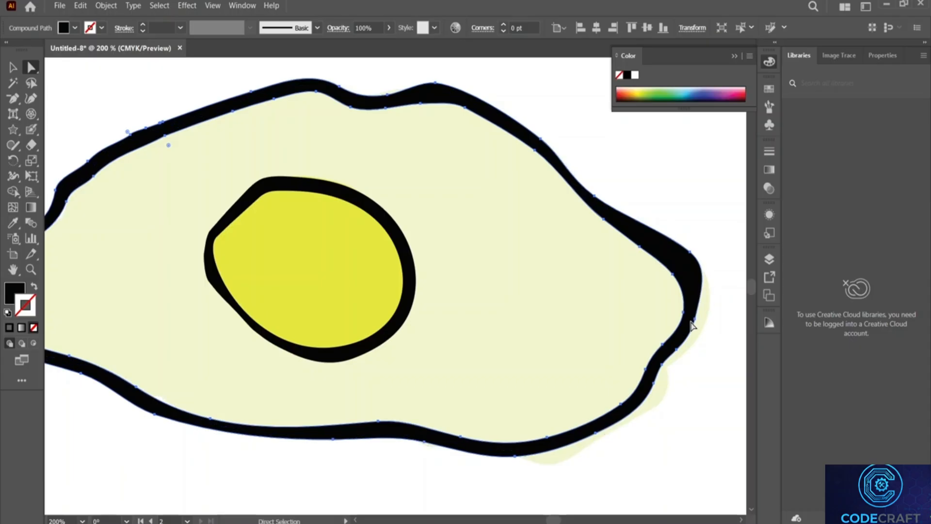
mouse_move(695, 321)
mouse_down()
mouse_move(703, 331)
mouse_move(662, 369)
mouse_move(660, 392)
mouse_move(668, 388)
mouse_up()
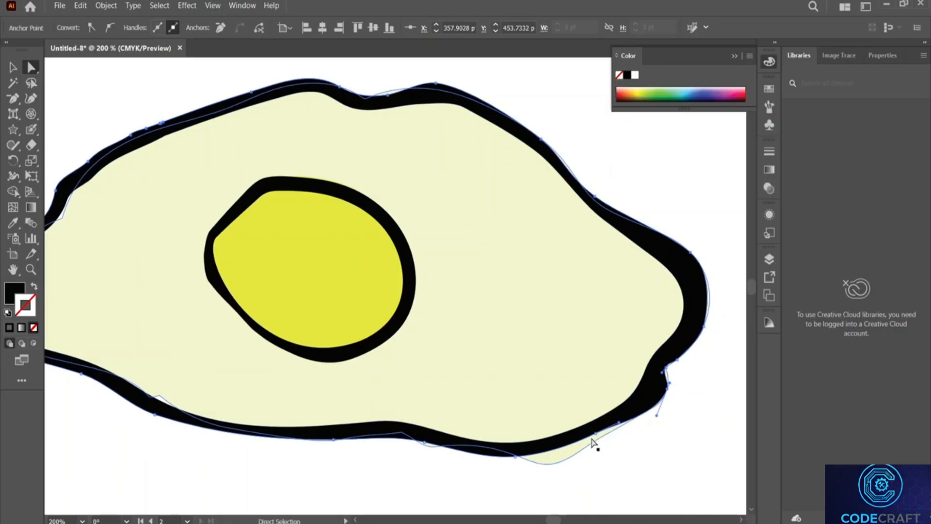
Pull the outer anchor on the lower-right edge down over the egg white's bulge and deselect the outline.
drag(596, 433, 557, 471)
click(515, 457)
click(638, 451)
Raise the outer anchor beside the outline's top dip to cover the exposed egg white, and deselect the outline.
scroll(370, 314, left, 7)
scroll(369, 312, up, 3)
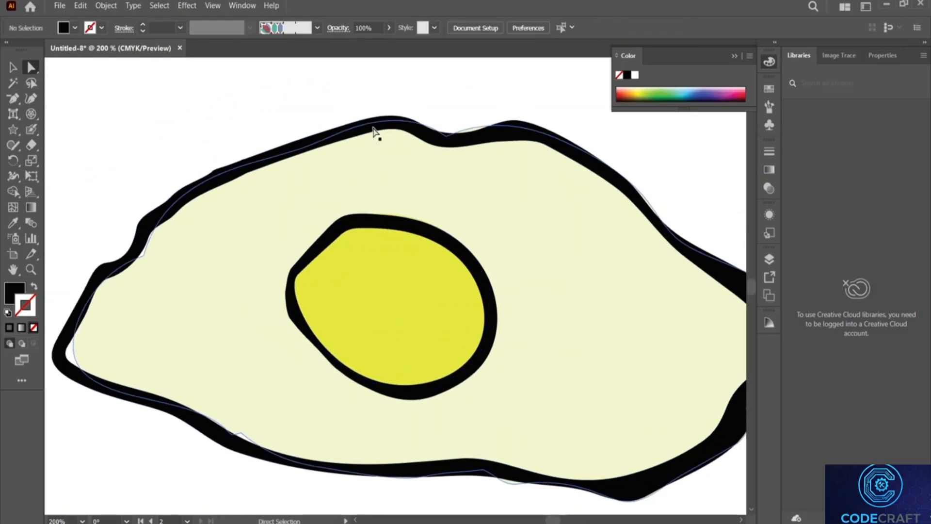
click(475, 137)
mouse_move(469, 137)
mouse_down()
mouse_move(478, 132)
mouse_move(471, 131)
mouse_up()
click(469, 115)
Inspect the outlined egg as a whole on the second artboard.
scroll(469, 115, left, 2)
scroll(468, 114, right, 3)
scroll(469, 115, down, 2)
scroll(468, 115, up, 2)
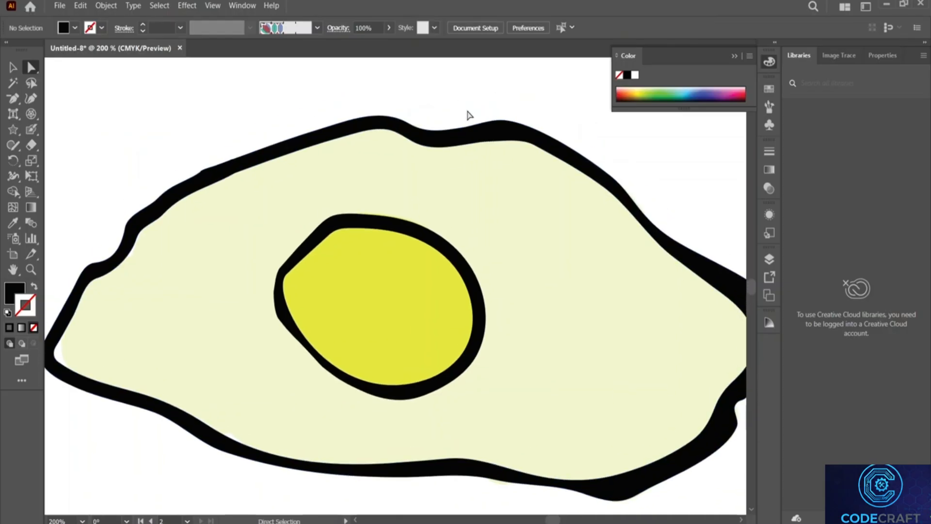
scroll(469, 116, down, 4)
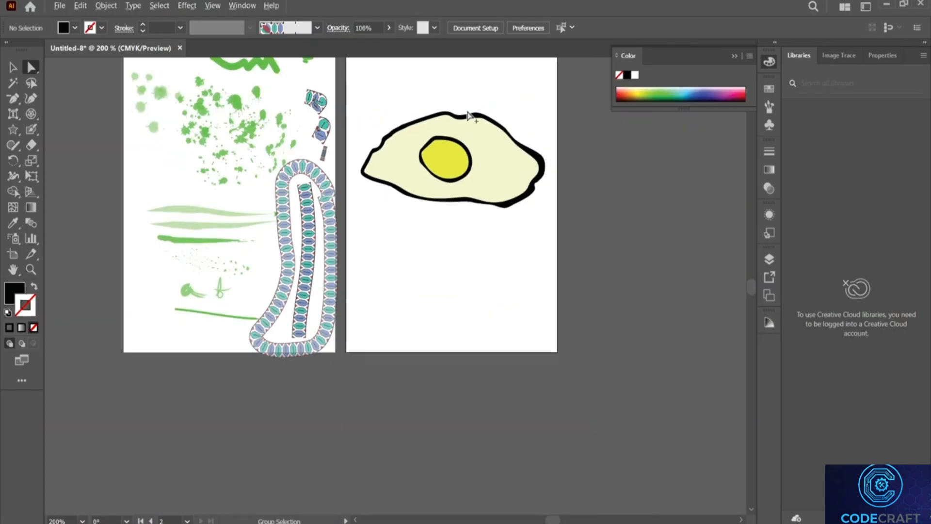
scroll(470, 115, up, 2)
scroll(519, 176, up, 1)
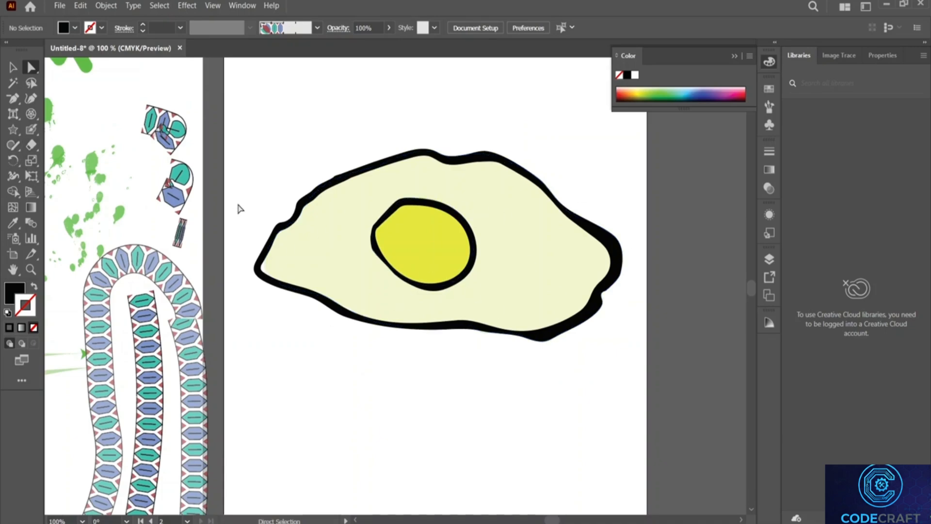
Switch to the Paintbrush tool, swap fill and stroke to get a black stroke, and paint a short pattern-brush stroke above the egg.
click(30, 128)
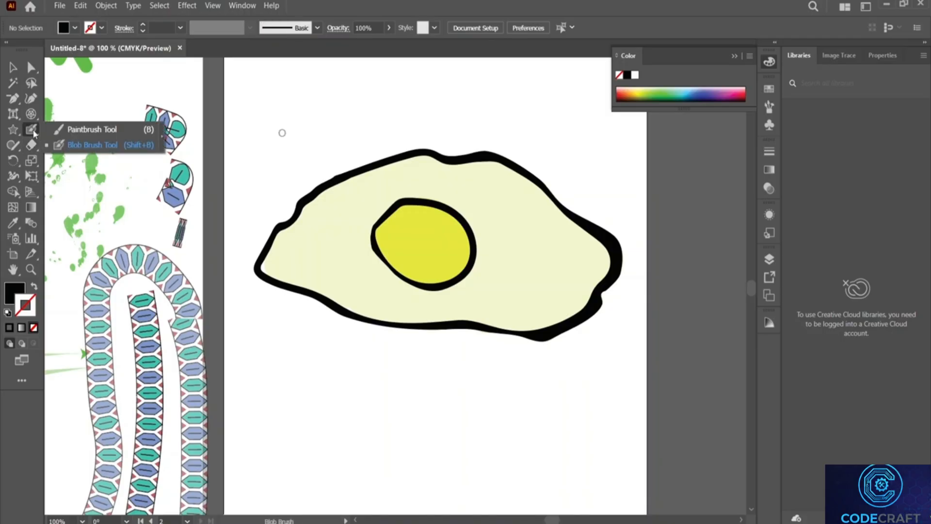
click(73, 130)
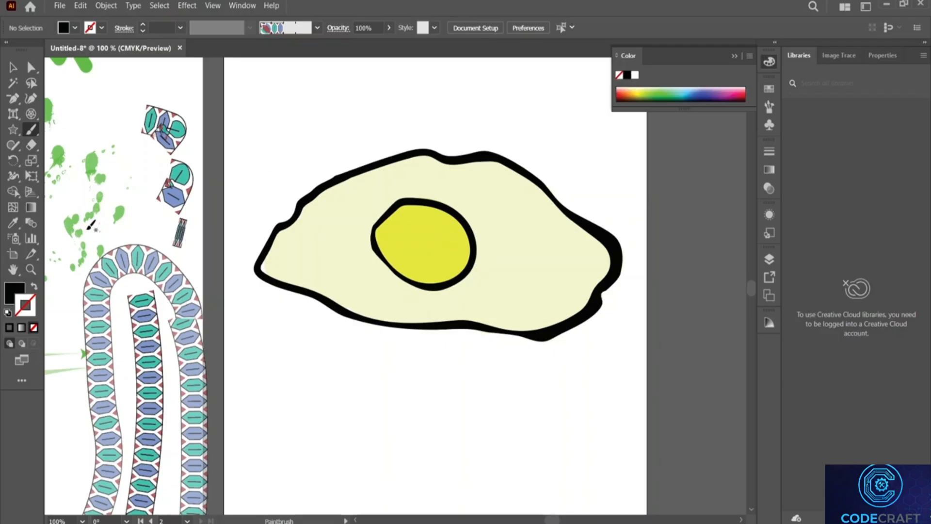
click(35, 287)
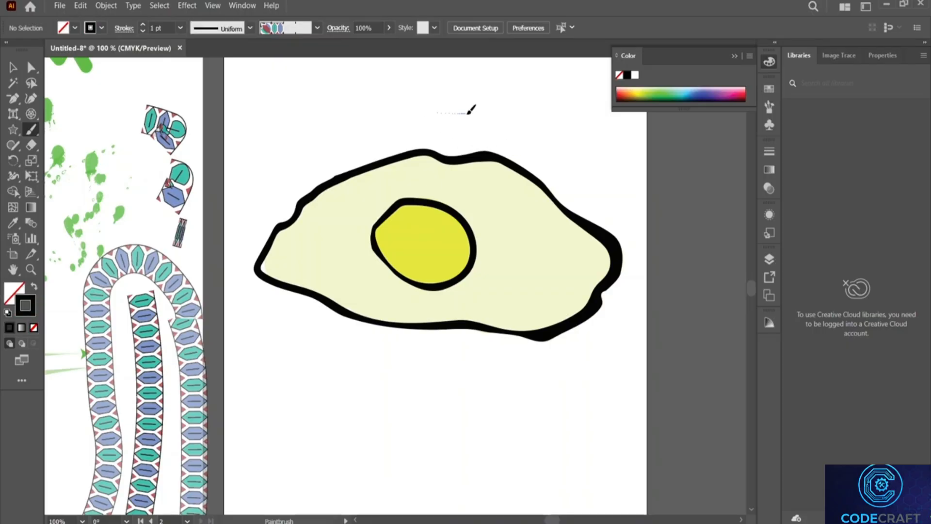
drag(468, 113, 469, 113)
Choose the 5 pt. Round brush for the Paintbrush tool.
click(317, 27)
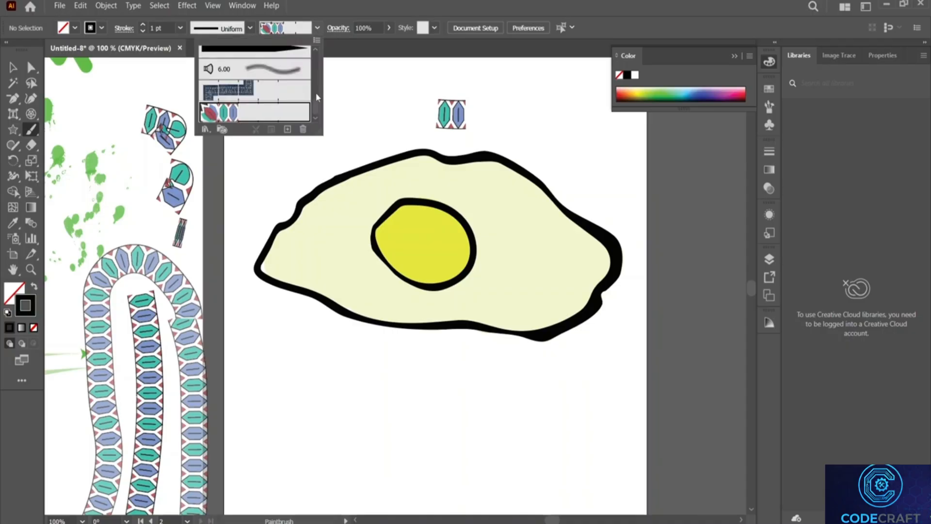
click(209, 58)
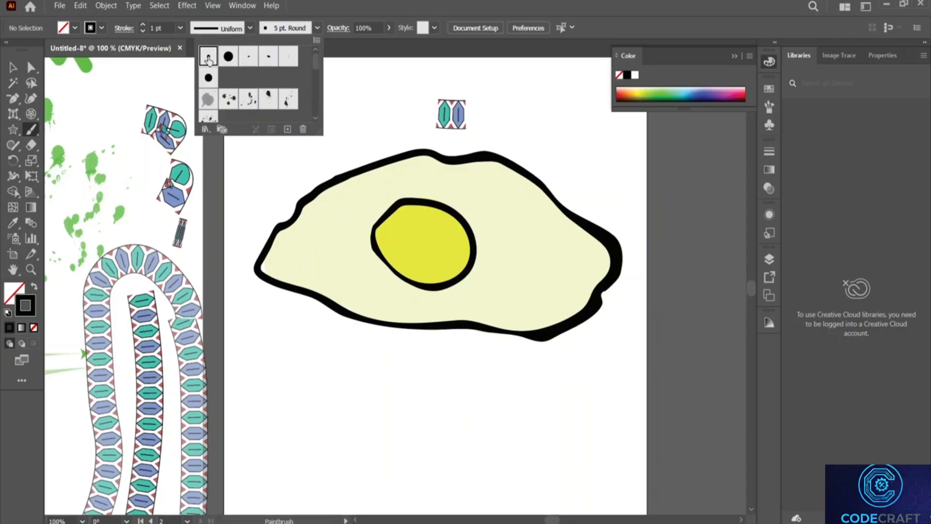
Undo the round test dot and the pattern-brush stroke painted above the egg.
click(321, 28)
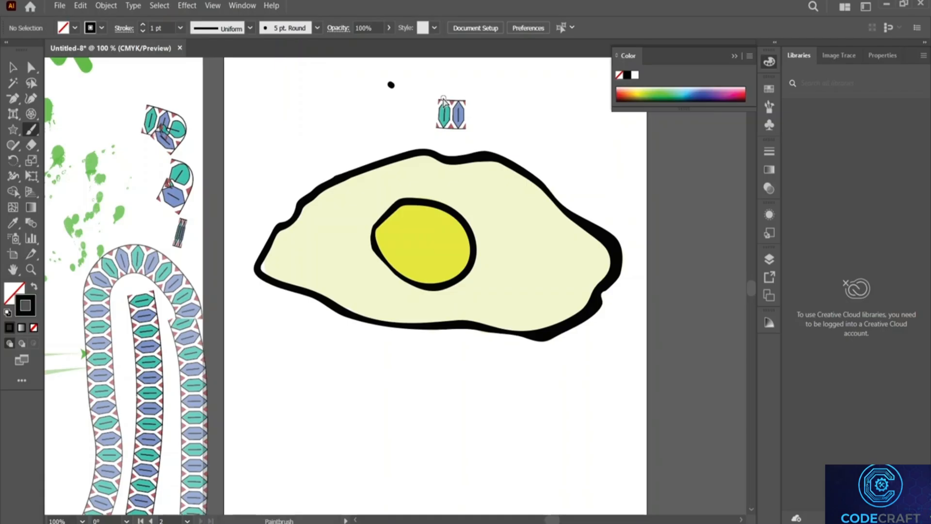
key(ctrl+z)
key(ctrl+z)
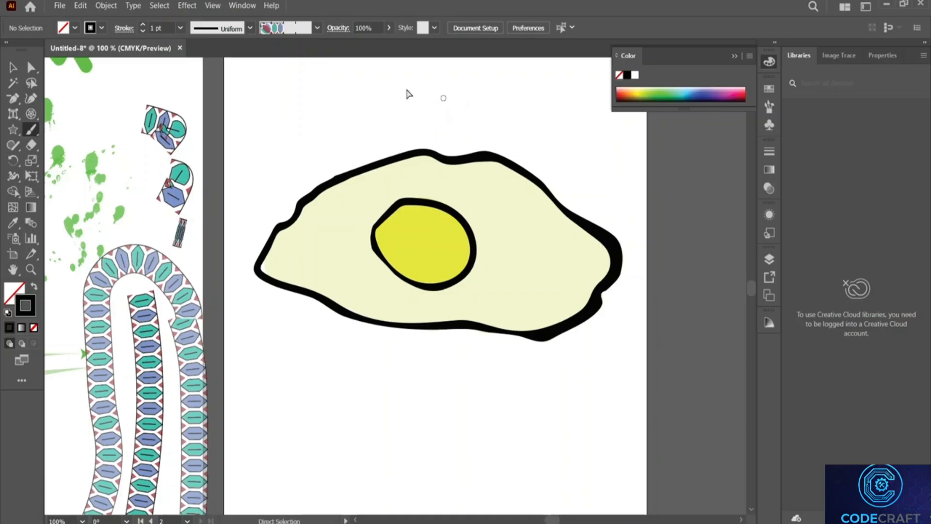
Choose the 15 pt. Round brush for the Paintbrush tool.
click(318, 29)
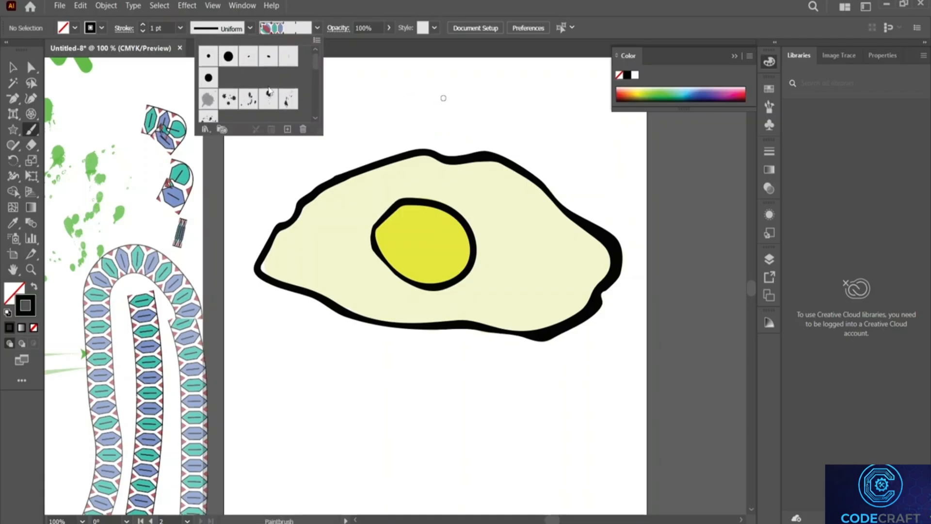
click(208, 56)
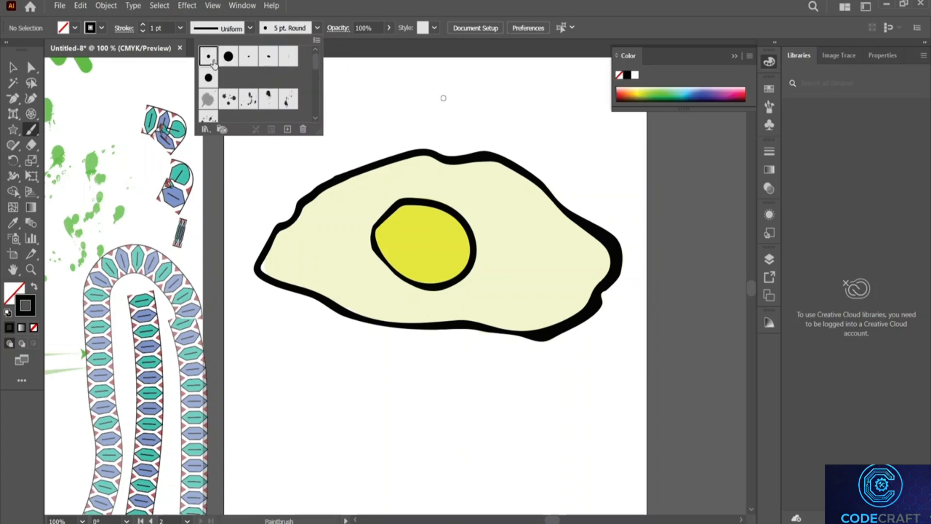
click(229, 57)
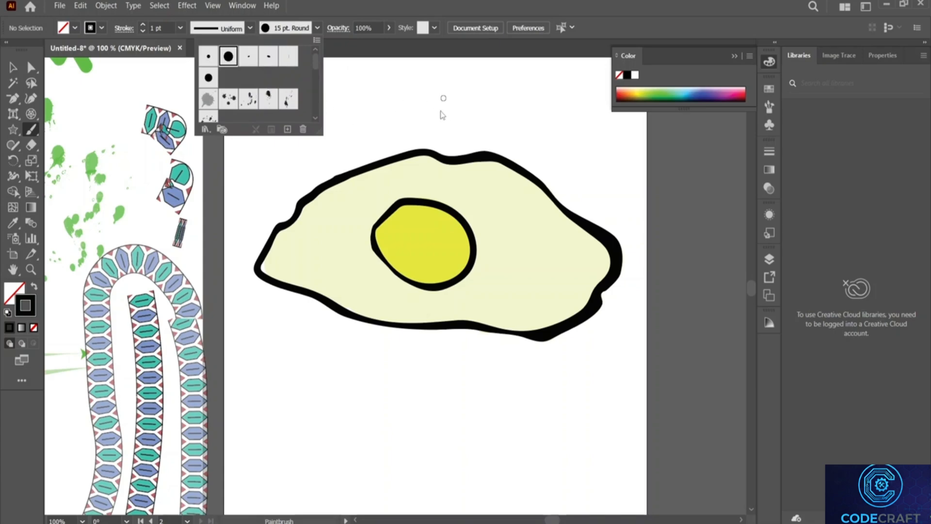
click(424, 115)
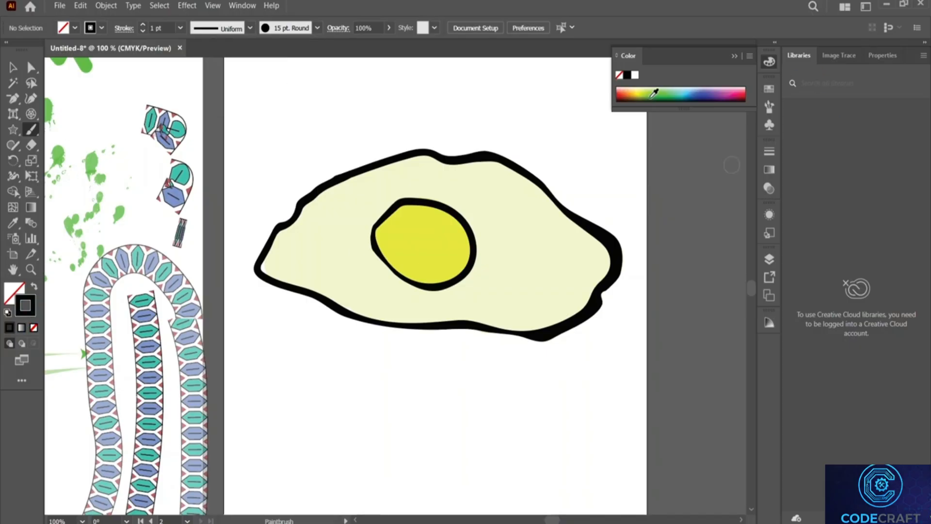
Set the stroke colour to orange from the colour spectrum.
click(643, 86)
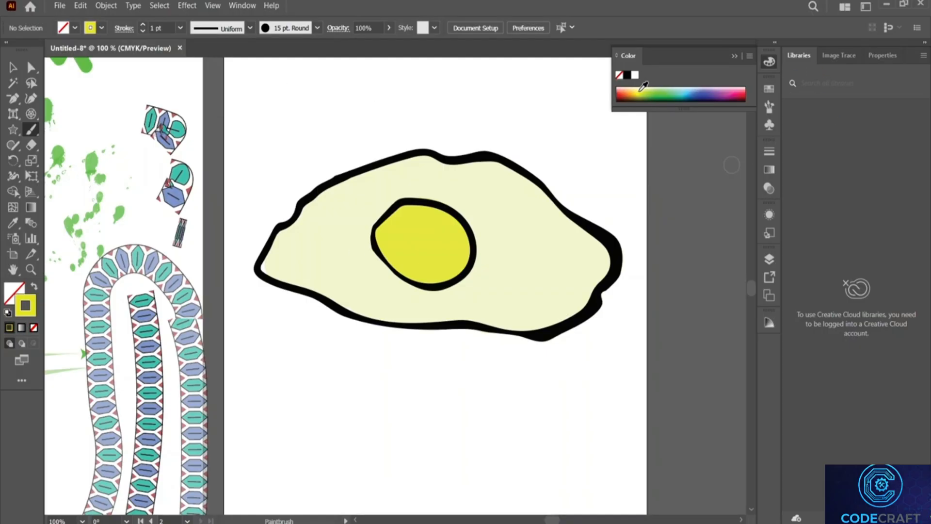
click(651, 86)
click(654, 89)
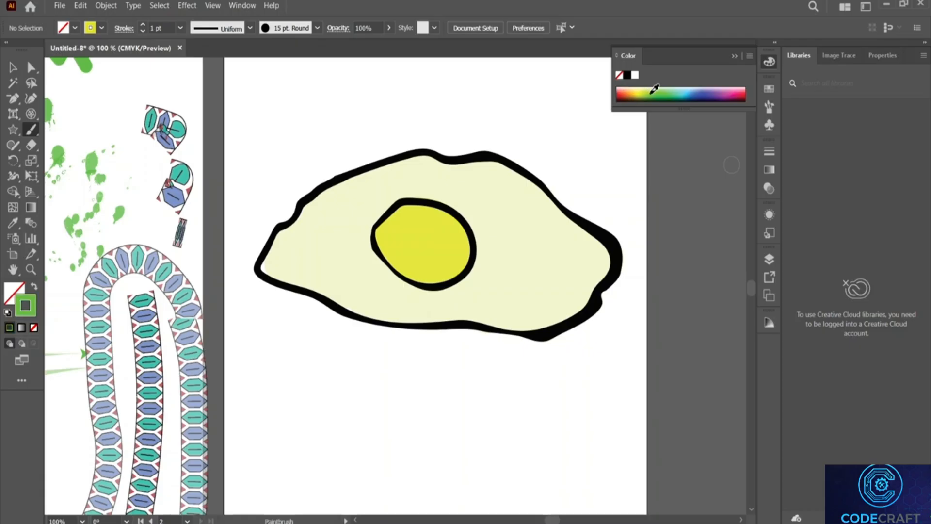
click(650, 88)
click(639, 87)
click(631, 87)
click(629, 88)
click(625, 89)
drag(622, 94, 634, 87)
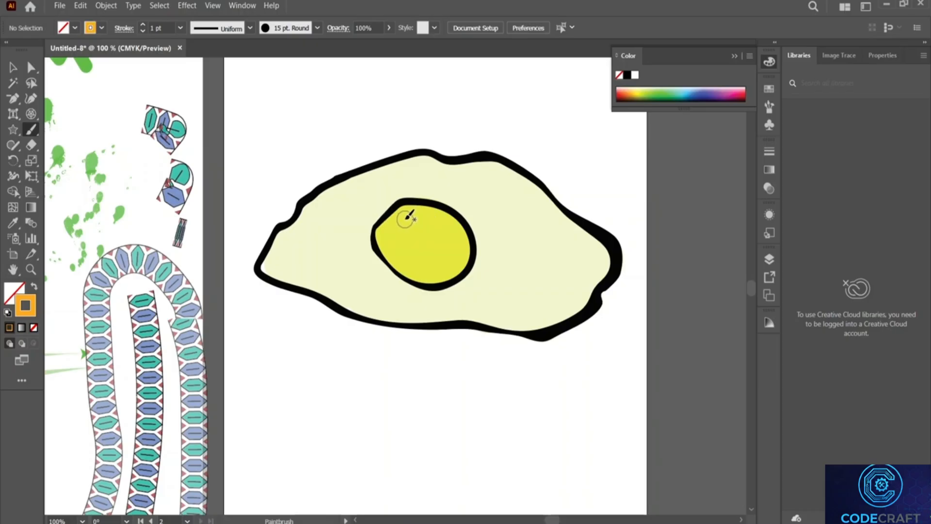
Paint a solid orange area over the yolk, shift it to sit centred inside the yellow, and deselect it.
mouse_move(413, 215)
mouse_down()
mouse_move(398, 237)
mouse_move(409, 255)
mouse_move(440, 266)
mouse_move(460, 259)
mouse_move(452, 223)
mouse_move(422, 213)
mouse_move(409, 224)
mouse_move(415, 233)
mouse_move(433, 227)
mouse_move(420, 223)
mouse_move(422, 241)
mouse_move(450, 245)
mouse_move(420, 238)
mouse_up()
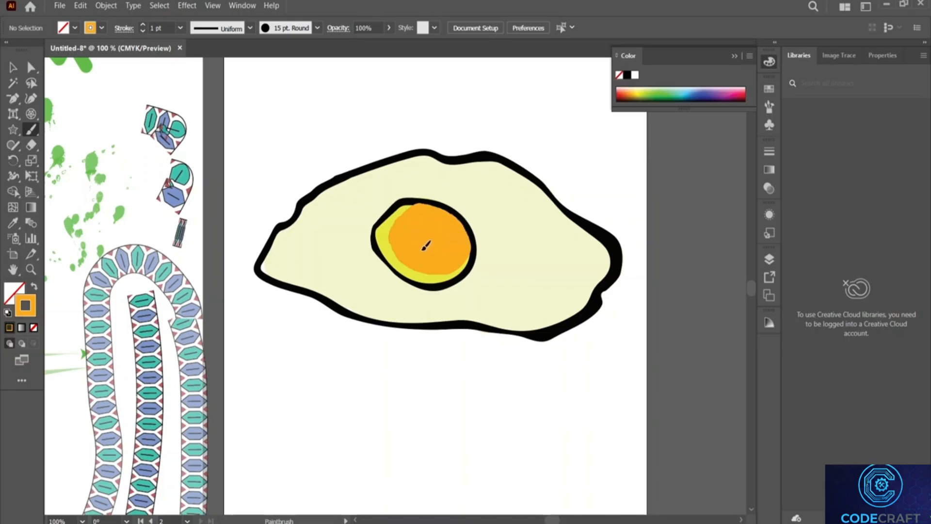
key(v)
click(426, 243)
drag(435, 243, 426, 247)
click(552, 117)
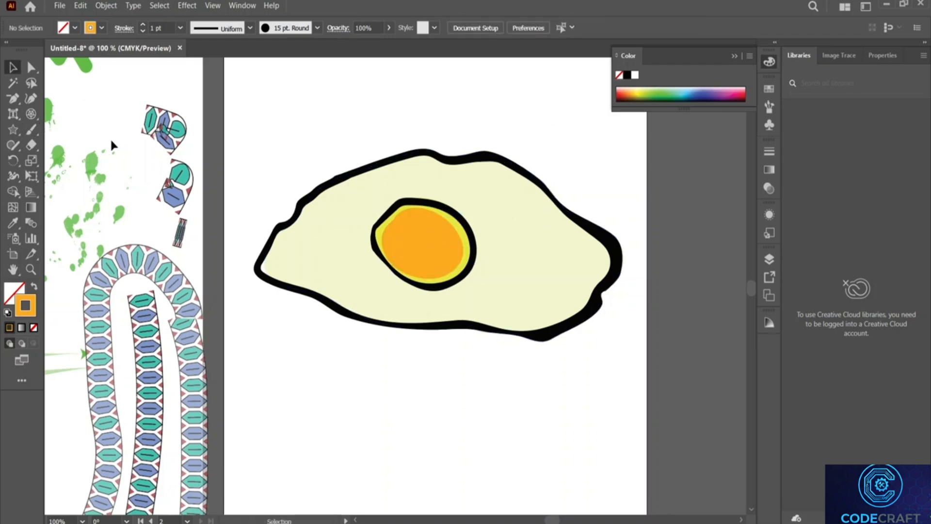
Change the egg white's fill to the light grey EFEFED and deselect the shape.
click(548, 254)
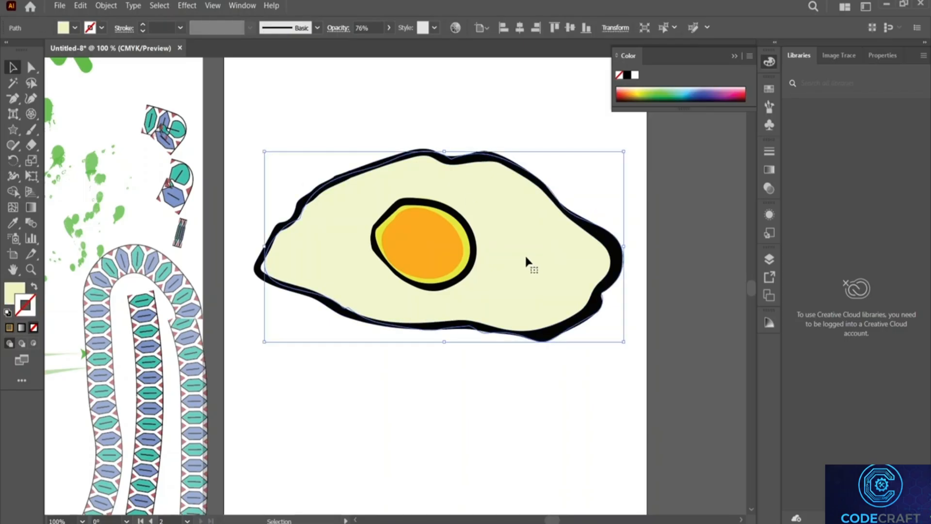
click(20, 292)
double_click(20, 294)
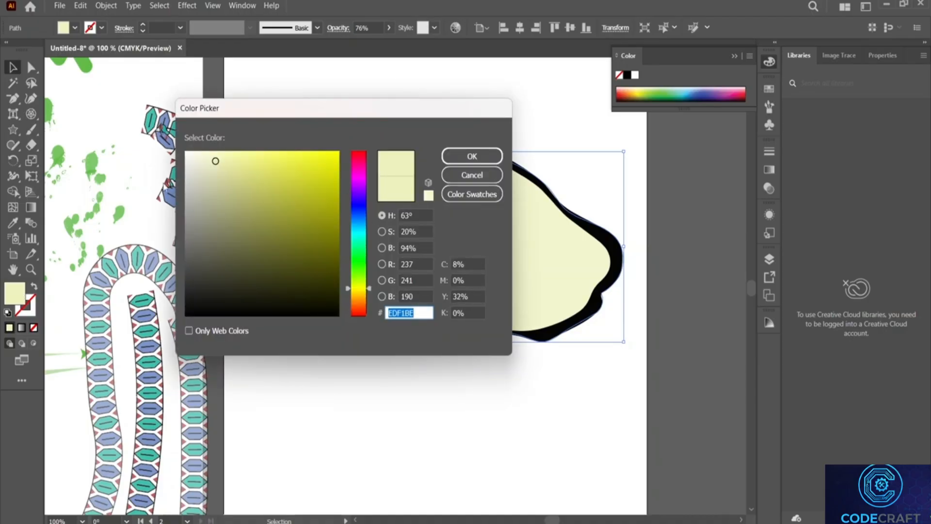
click(185, 159)
click(472, 156)
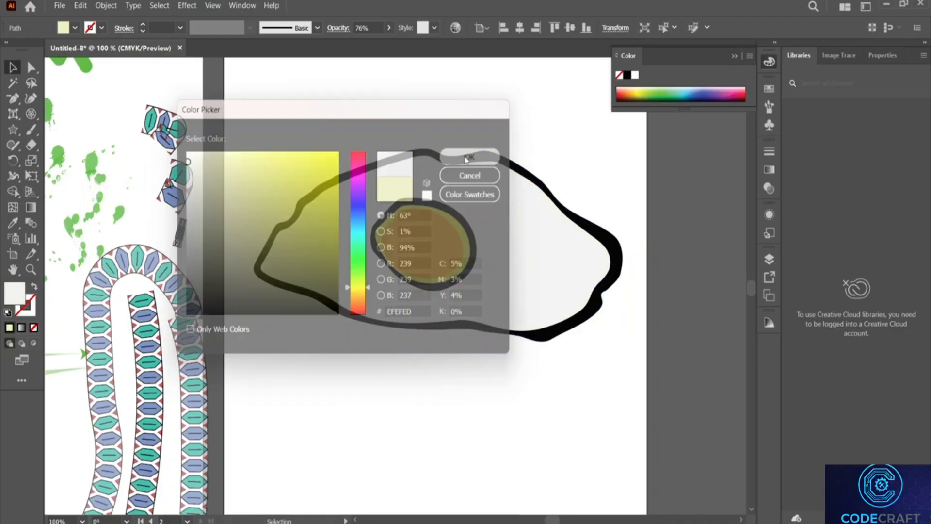
scroll(460, 149, up, 1)
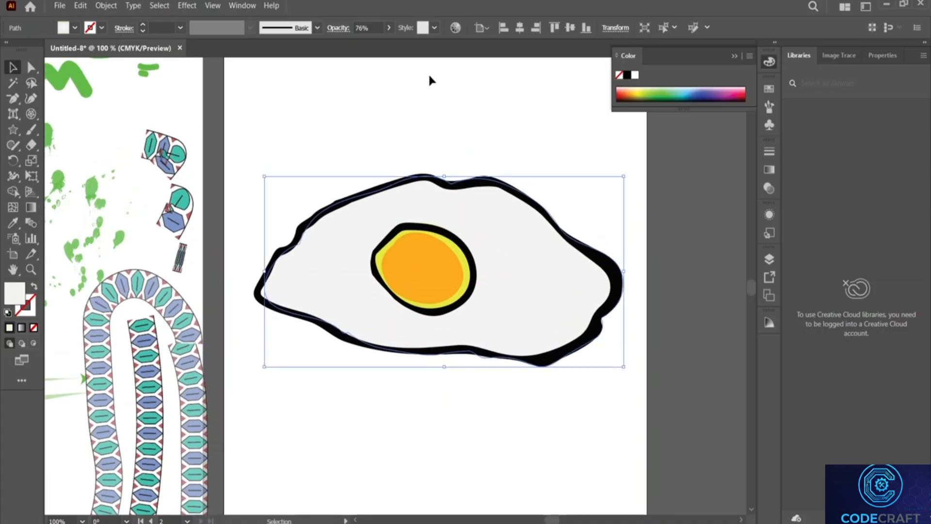
click(403, 123)
scroll(613, 324, down, 1)
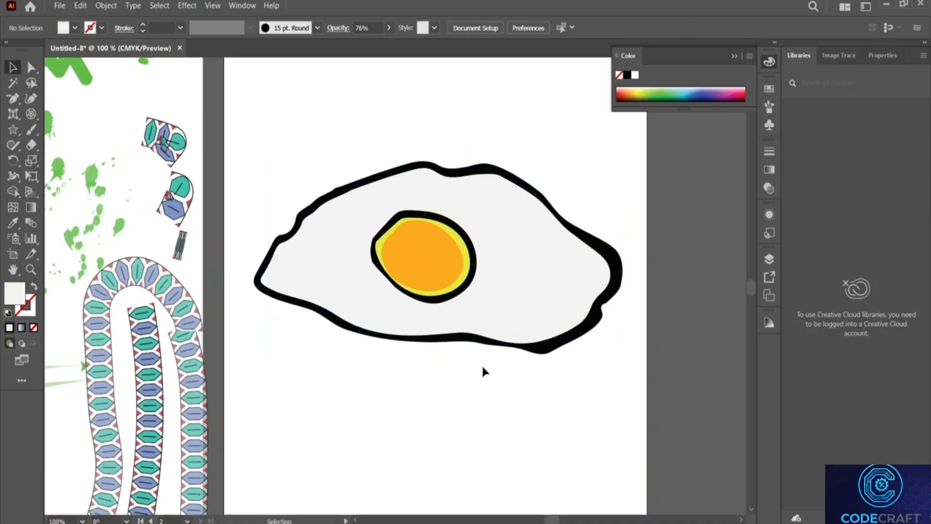
Select the entire egg artwork, move it up near the upper edge of the second artboard, and deselect it.
drag(321, 170, 582, 361)
click(492, 395)
scroll(449, 270, down, 1)
drag(243, 117, 586, 420)
drag(442, 244, 435, 118)
scroll(470, 281, up, 5)
drag(411, 227, 423, 184)
scroll(447, 340, up, 5)
drag(424, 228, 423, 134)
scroll(472, 382, up, 5)
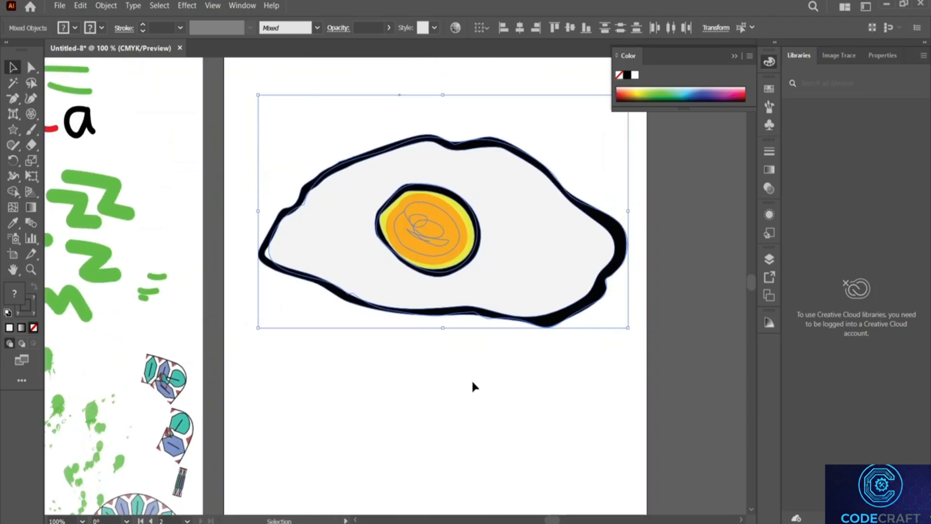
drag(442, 305, 439, 233)
click(441, 426)
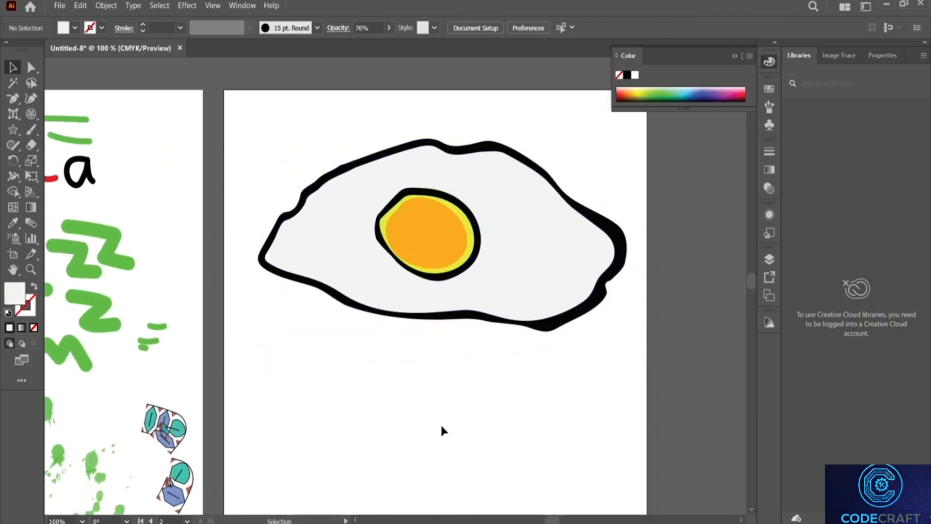
scroll(444, 427, left, 2)
scroll(447, 427, down, 4)
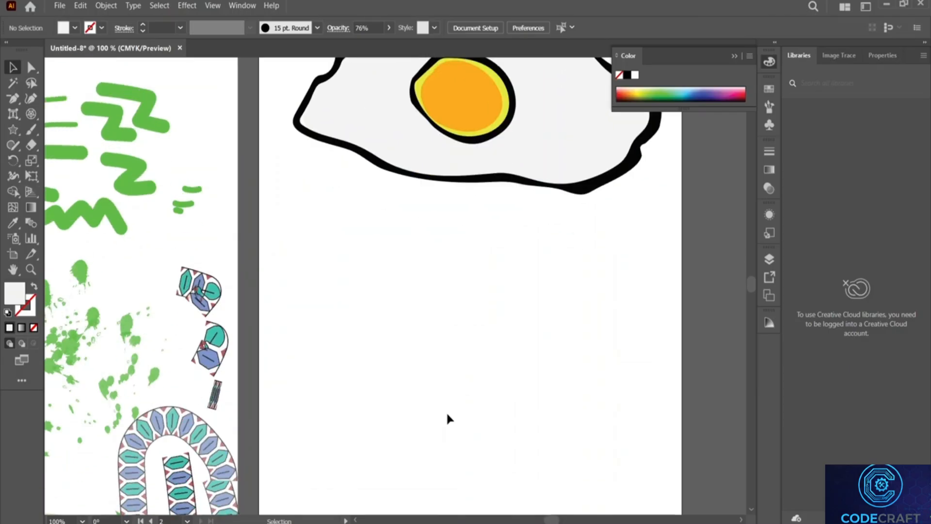
Position the placed kingfisher photo in the empty area of the artboard below the fried egg.
scroll(447, 410, down, 3)
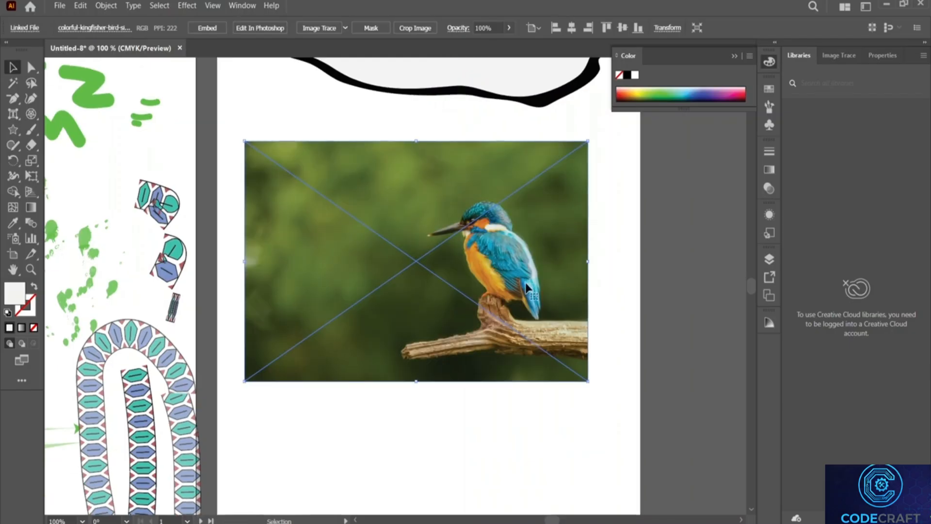
drag(527, 287, 501, 282)
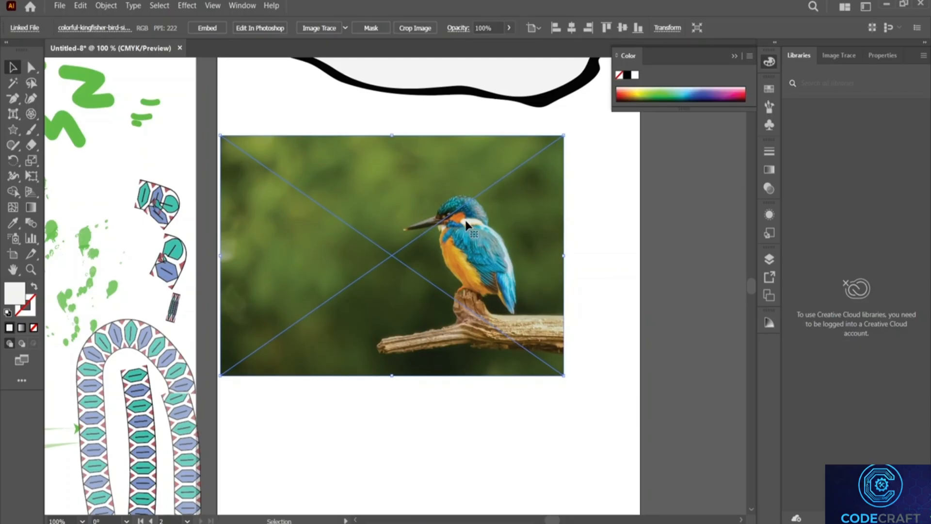
scroll(469, 281, right, 1)
scroll(469, 281, right, 4)
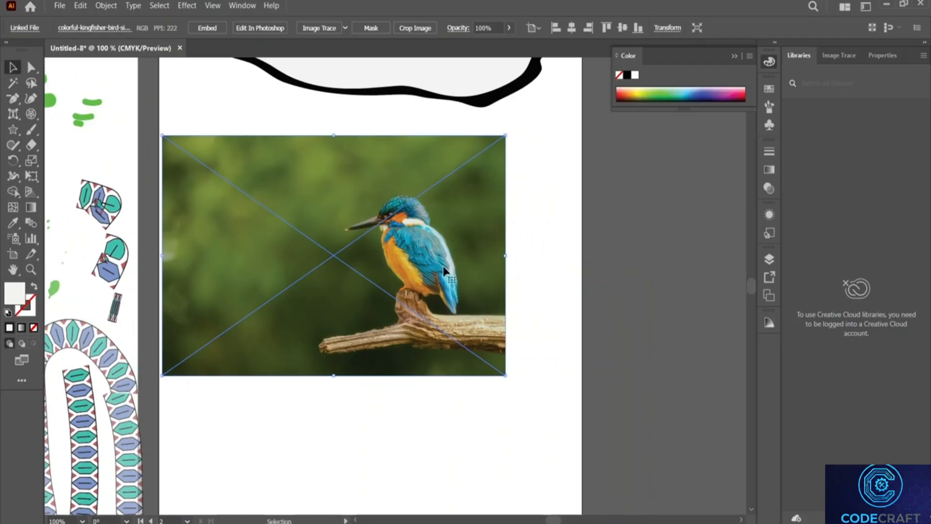
scroll(434, 265, right, 2)
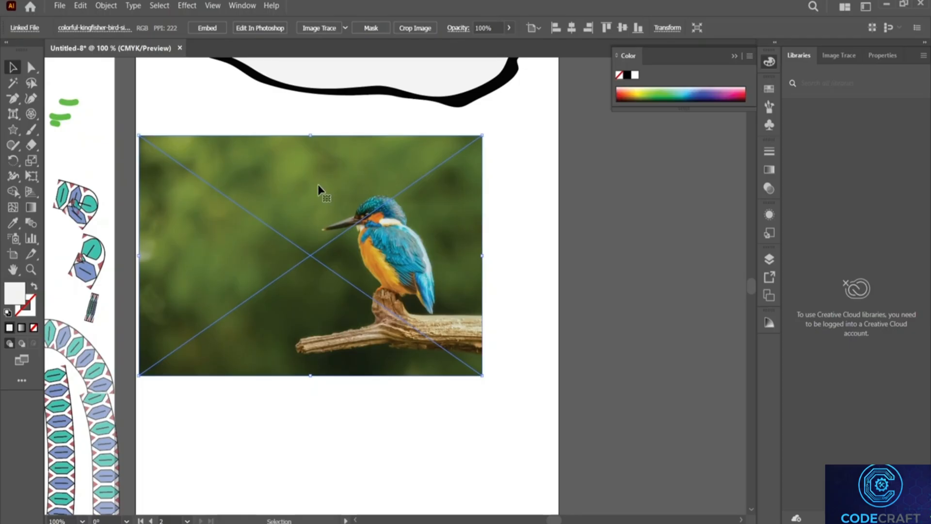
Crop the kingfisher photo to the bird and its branch, then shift the cropped image toward the middle of the artboard.
right_click(319, 186)
click(381, 305)
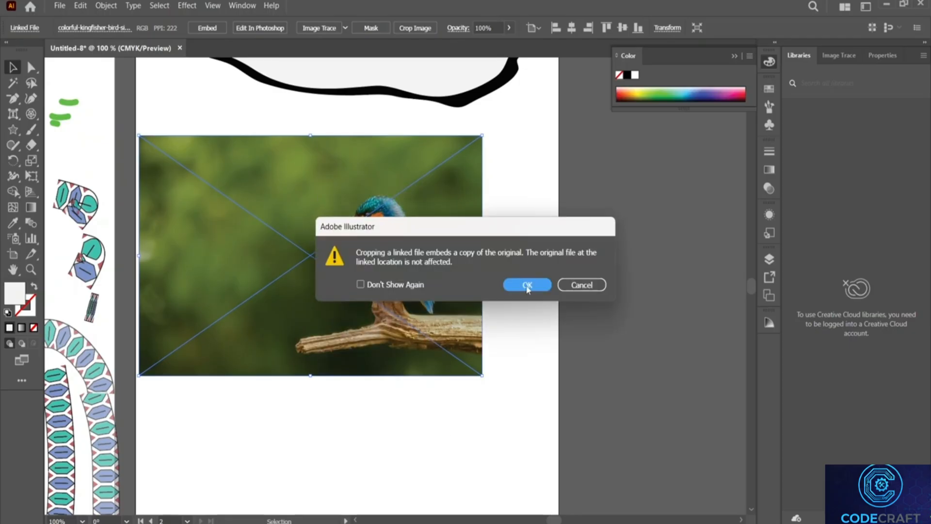
click(527, 285)
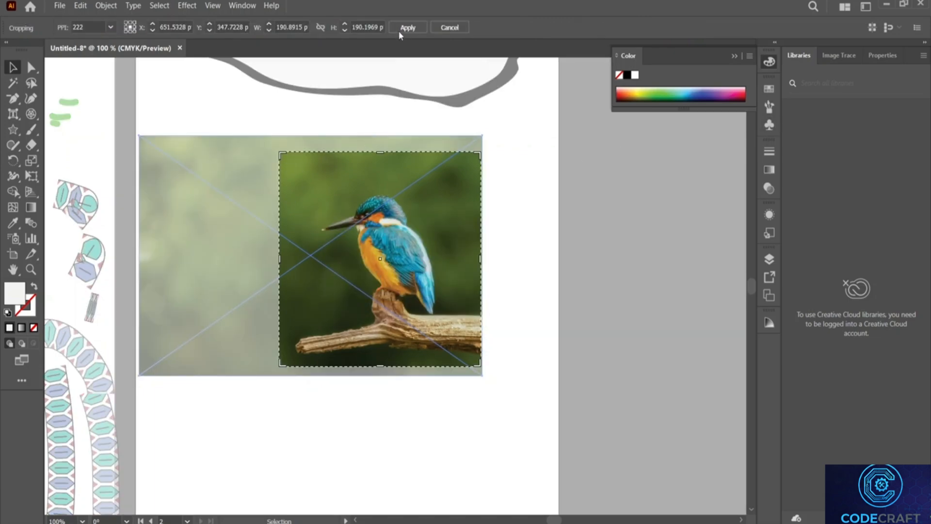
click(401, 28)
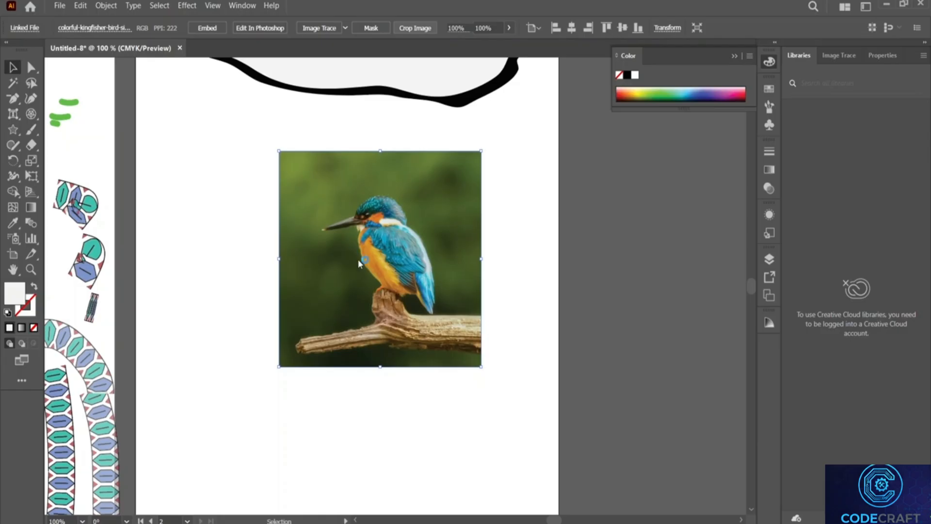
drag(380, 258, 327, 236)
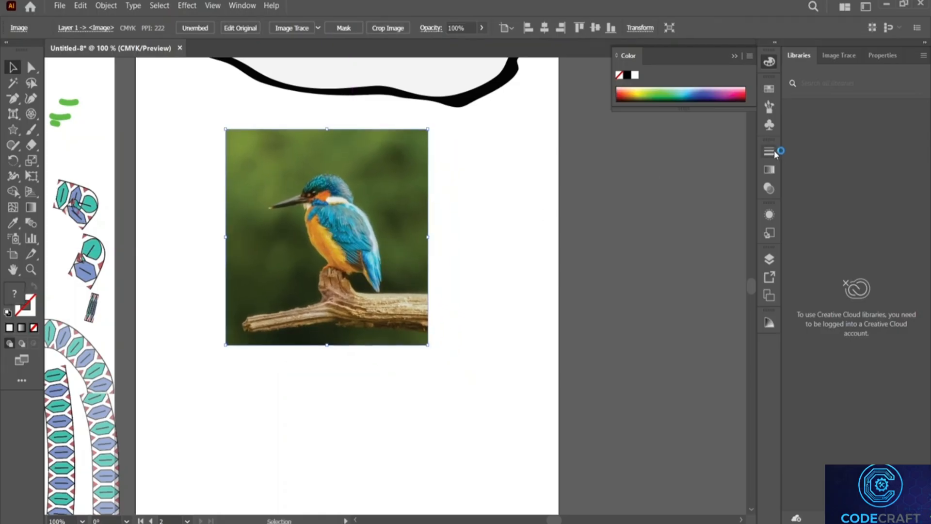
Add a new empty layer above Layer 1, which holds the photo.
click(770, 258)
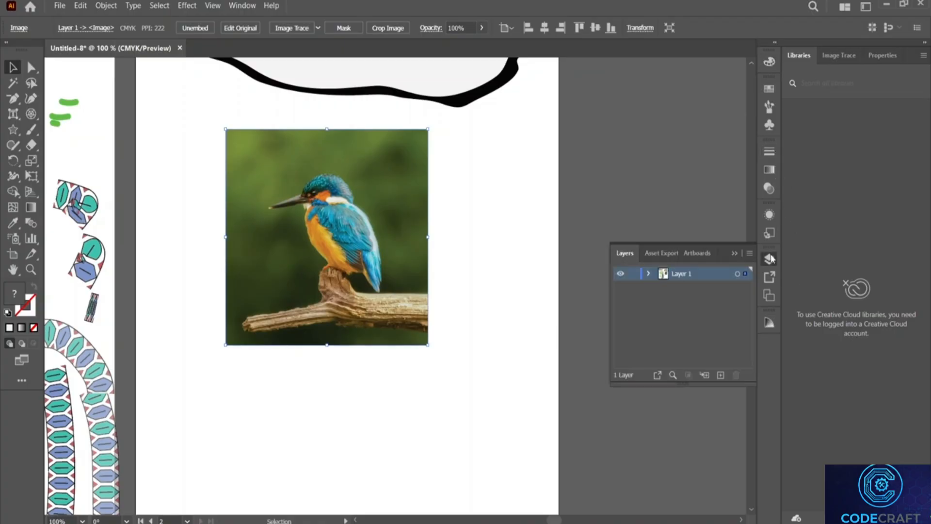
click(720, 378)
click(665, 279)
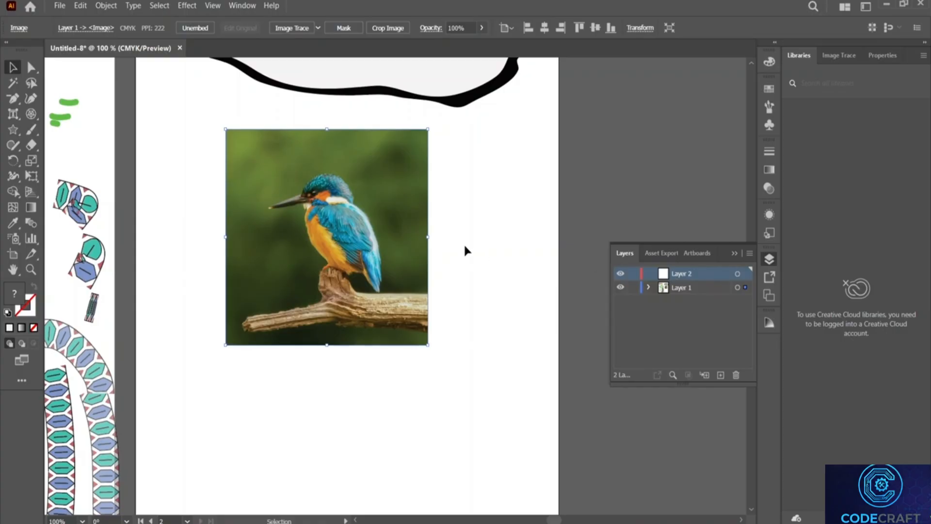
Paint over the bird's crown and nape with the Blob Brush, using dark teal sampled from its head as the stroke colour.
click(30, 131)
click(30, 132)
click(69, 146)
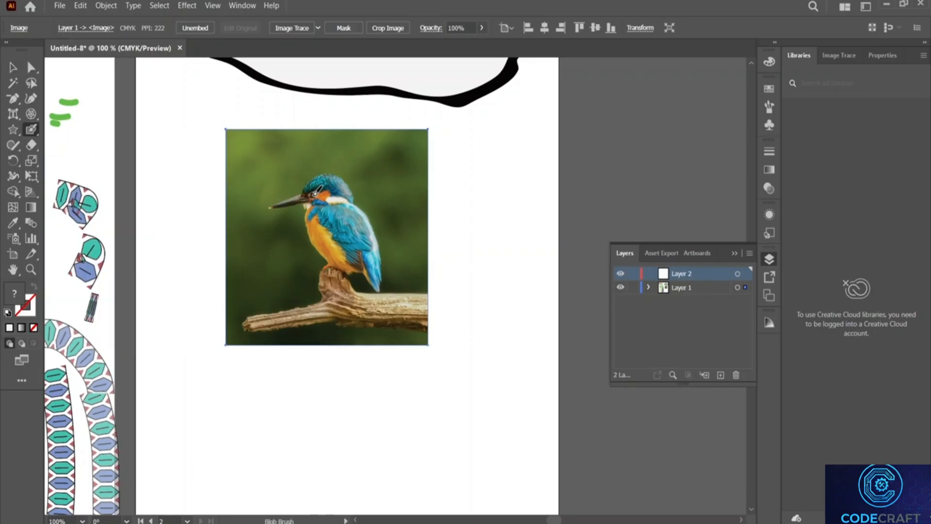
scroll(314, 194, up, 2)
scroll(314, 193, up, 2)
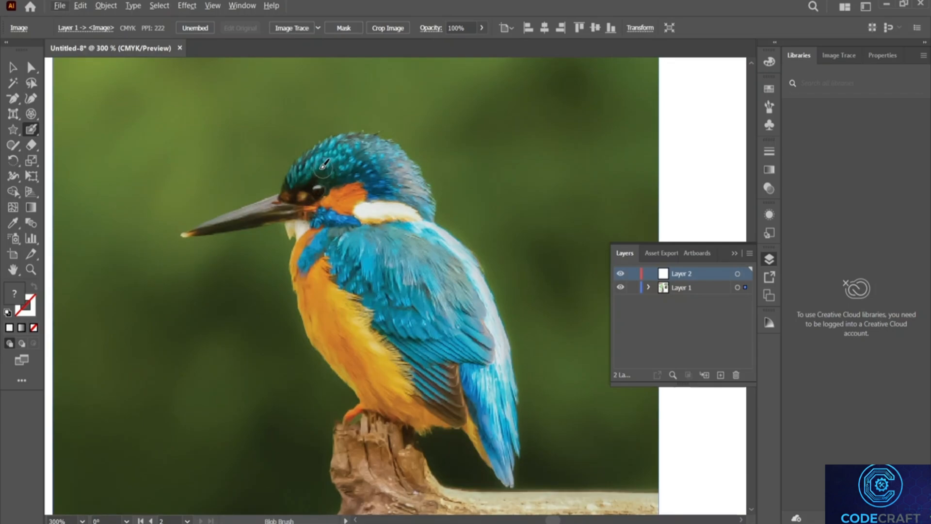
click(13, 223)
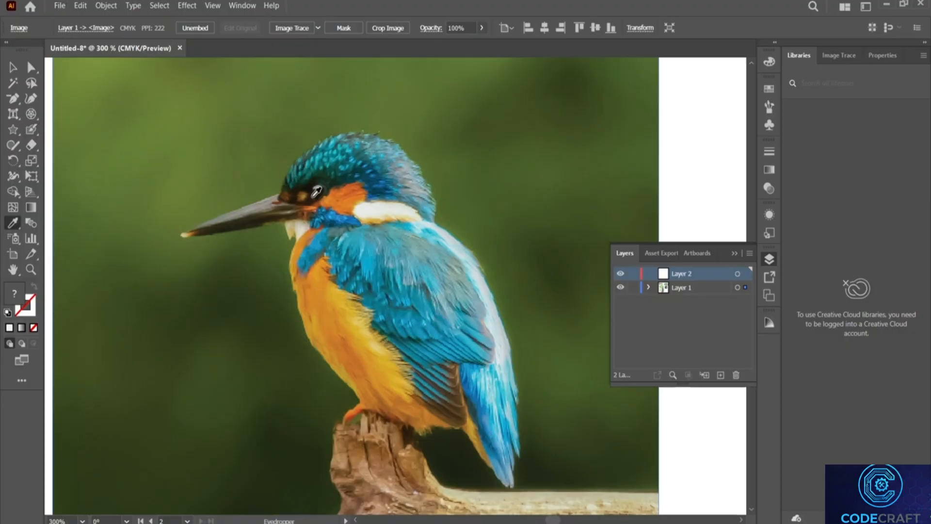
click(316, 160)
click(32, 287)
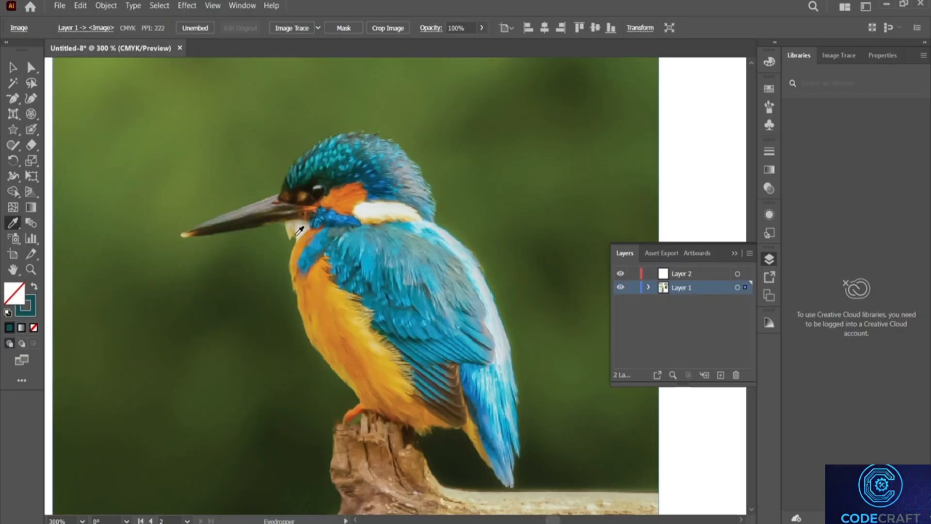
click(31, 129)
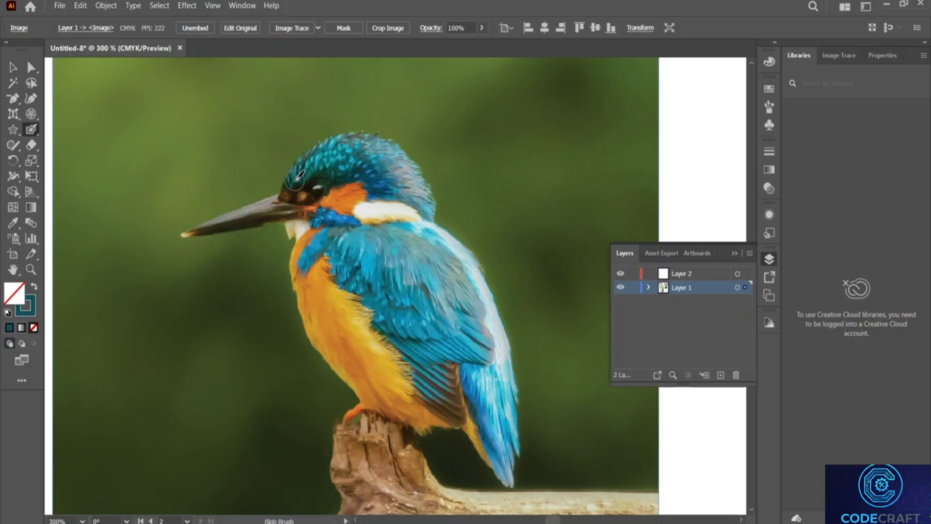
mouse_move(297, 180)
mouse_down()
mouse_move(343, 143)
mouse_move(373, 144)
mouse_move(396, 157)
mouse_move(429, 209)
mouse_move(403, 192)
mouse_move(371, 199)
mouse_move(401, 183)
mouse_move(368, 159)
mouse_move(307, 172)
mouse_move(383, 181)
mouse_move(368, 173)
mouse_move(381, 156)
mouse_up()
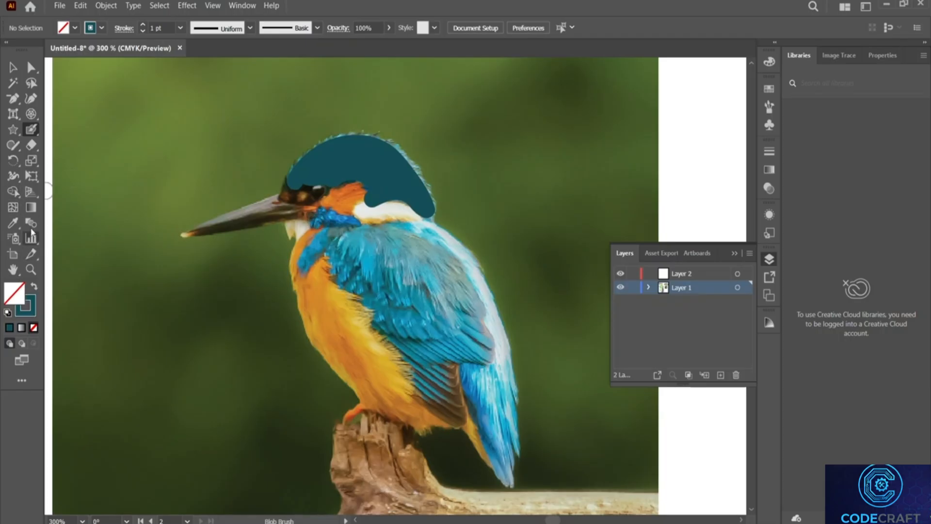
Sample the bright blue of the patch below the bird's cheek as the fill colour and return to the Blob Brush.
click(13, 223)
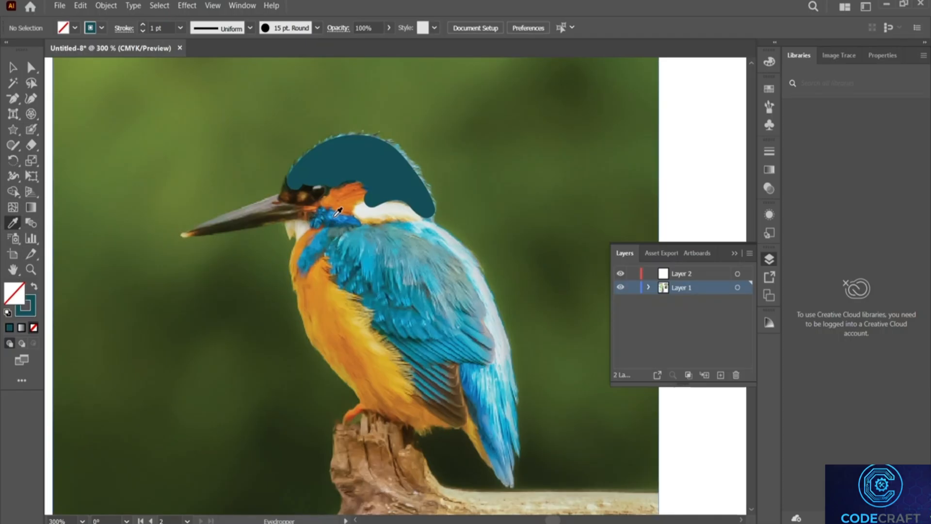
click(338, 211)
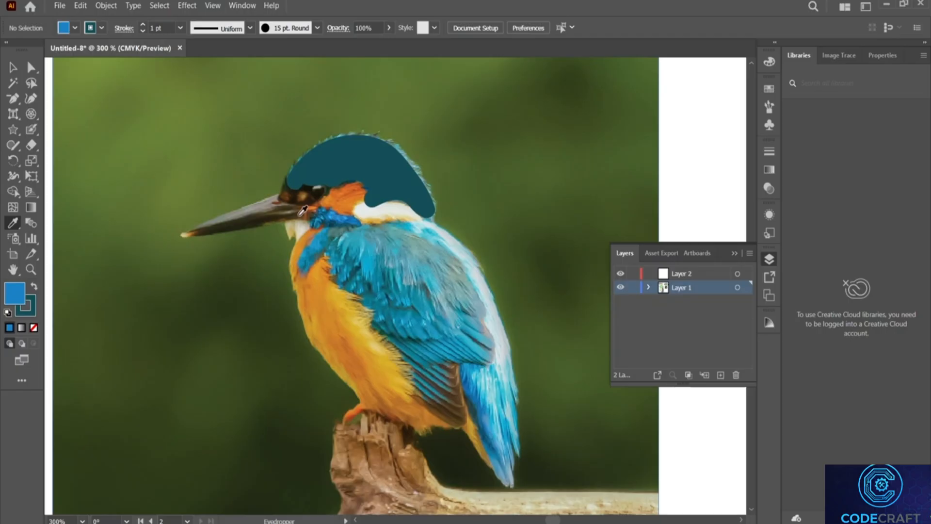
click(32, 129)
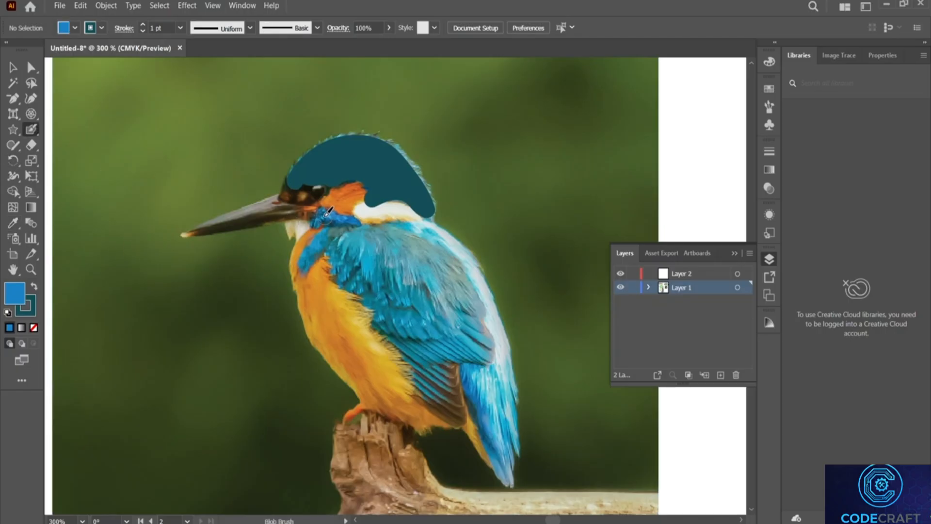
drag(321, 213, 355, 219)
key(slash)
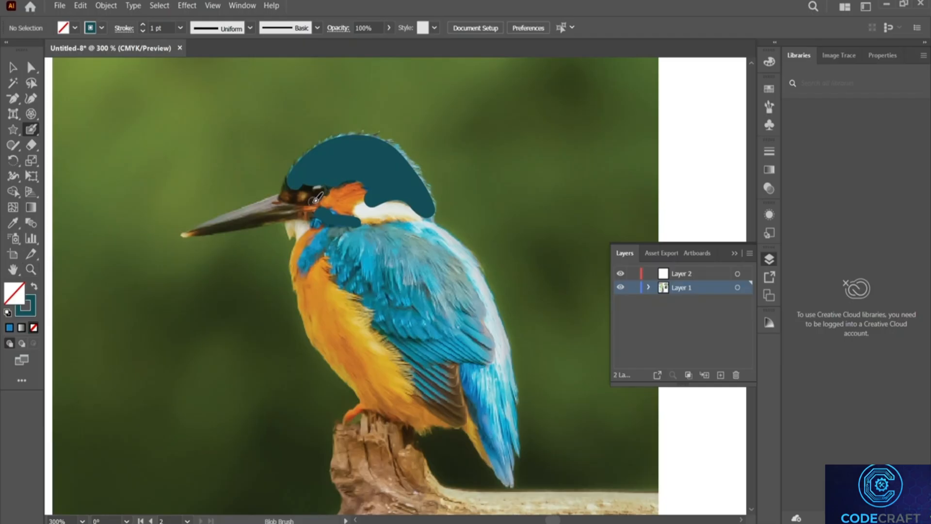
key(ctrl+z)
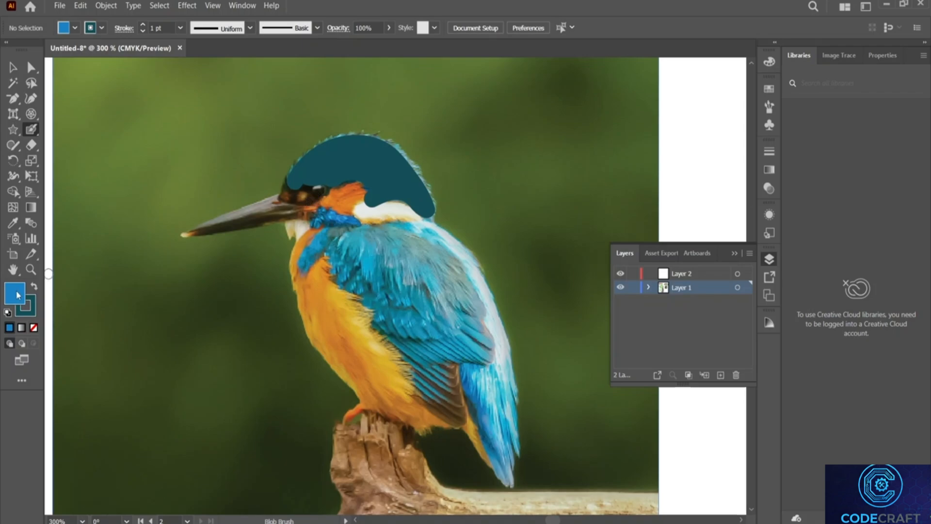
Make the sampled blue the stroke colour and paint over the blue patch below the bird's orange cheek.
click(34, 287)
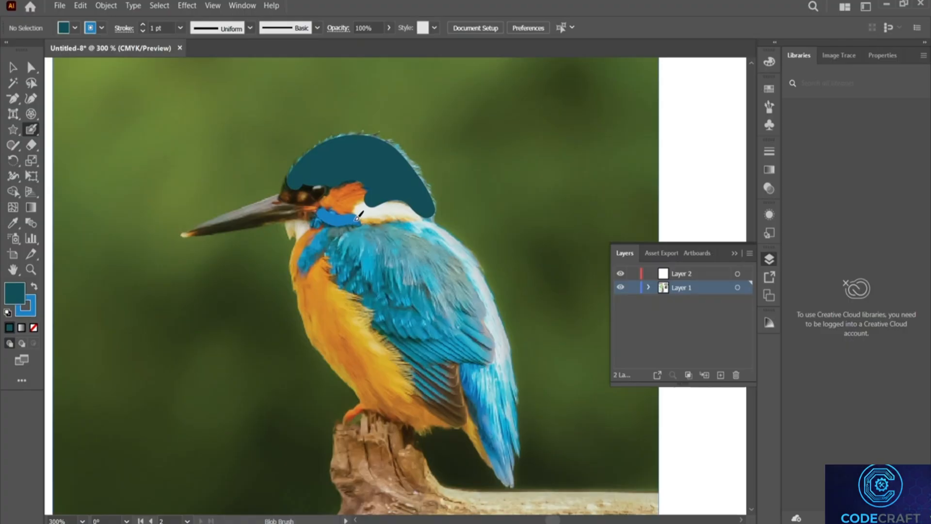
key(slash)
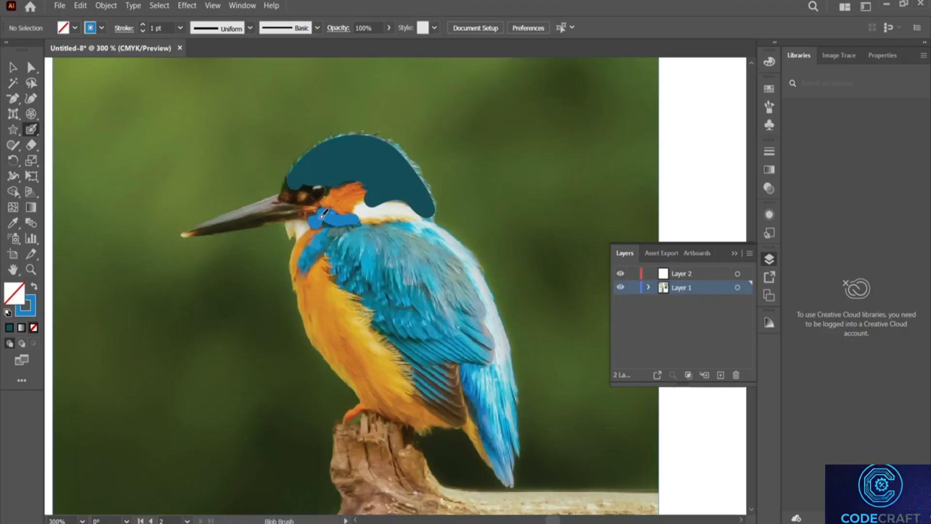
drag(323, 218, 352, 220)
Paint over the white neck patch with the Blob Brush, using off-white sampled from it as the stroke colour.
click(13, 223)
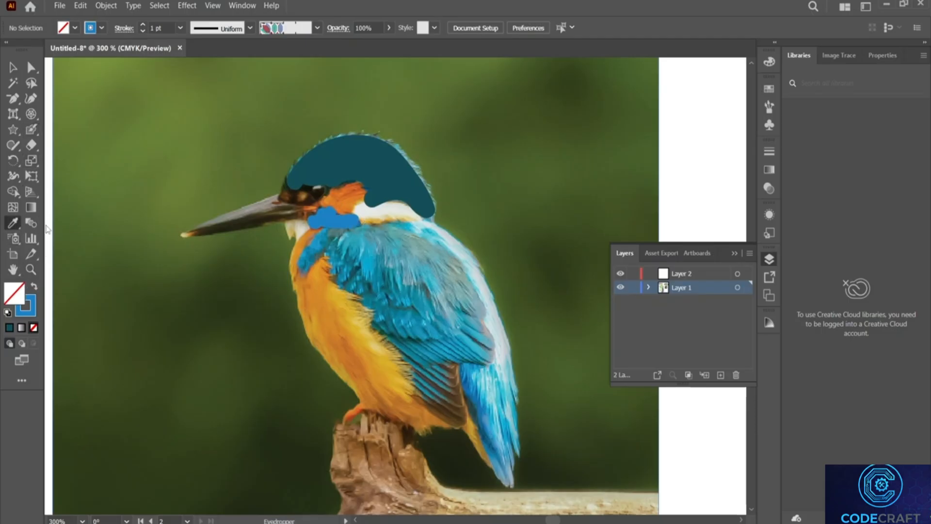
click(380, 211)
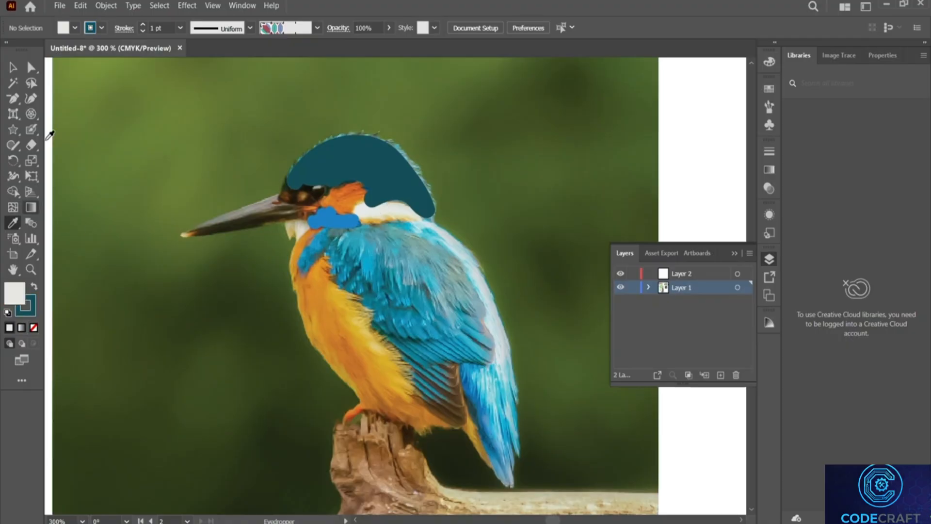
click(34, 286)
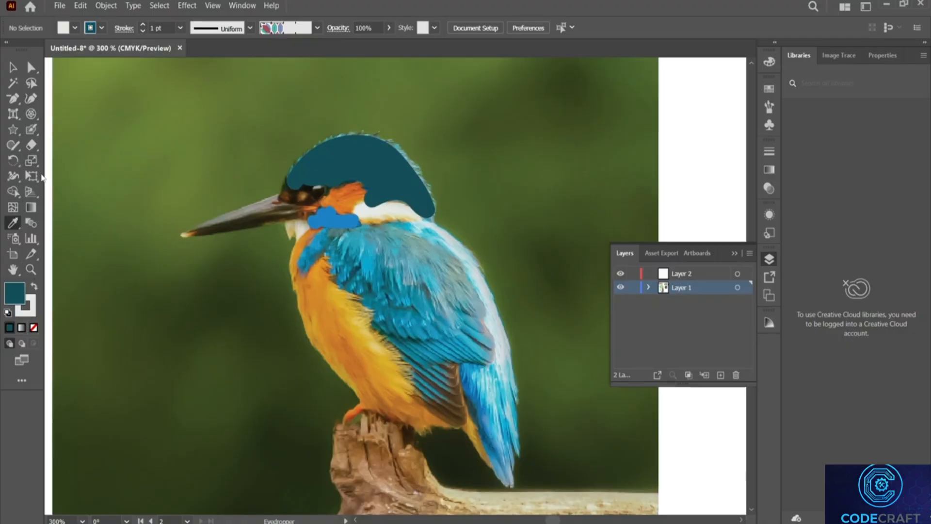
click(31, 130)
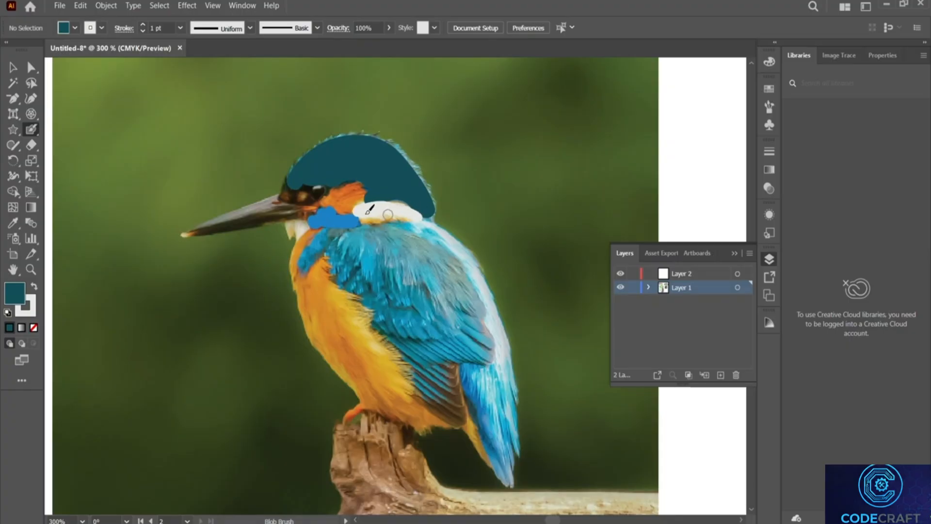
key(slash)
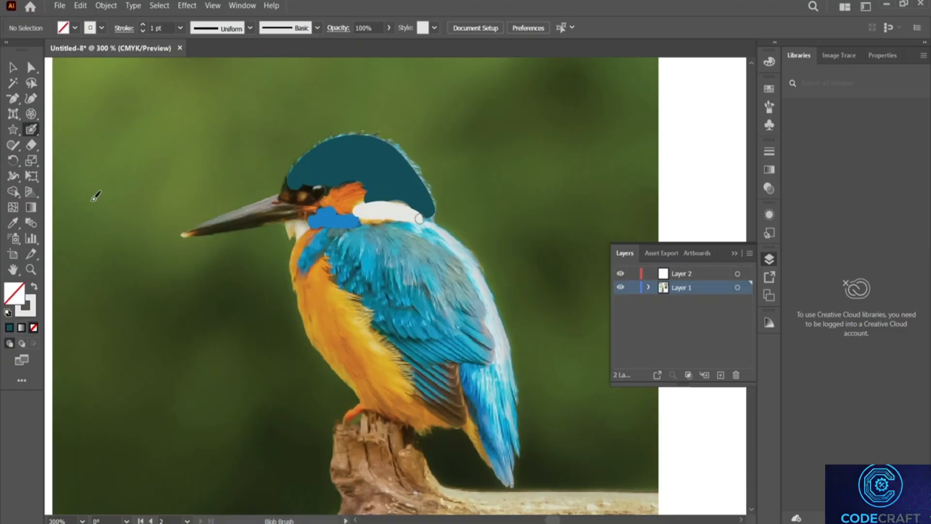
Paint an orange strip along the lower edge of the white neck patch with the Blob Brush, using orange sampled from the cheek as stroke colour.
click(14, 224)
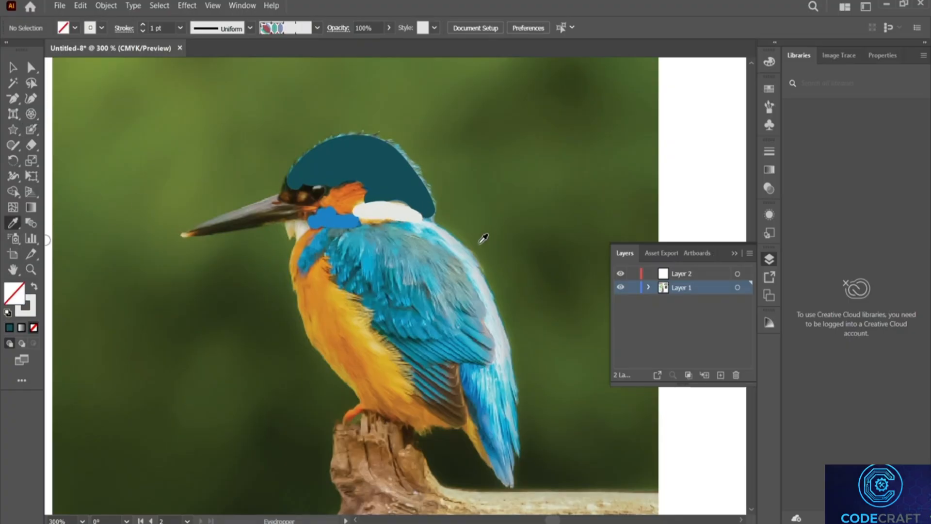
click(379, 217)
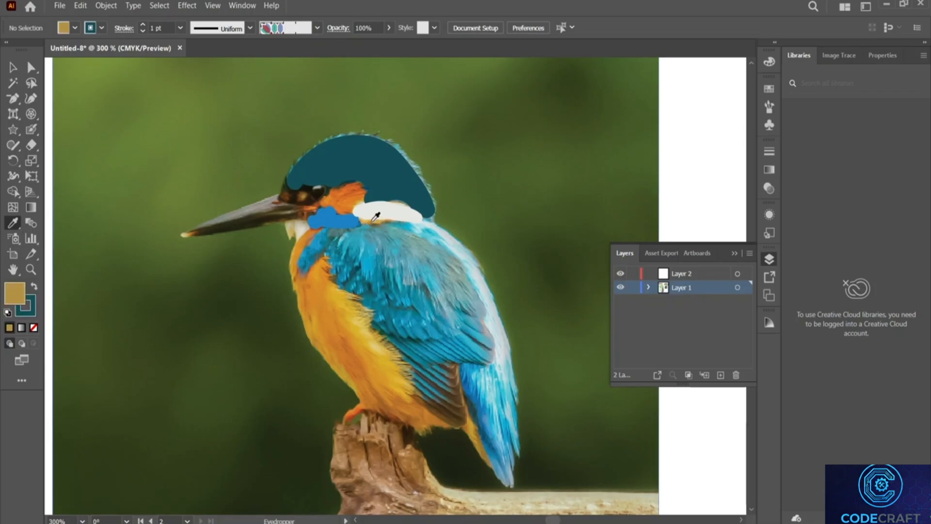
click(347, 199)
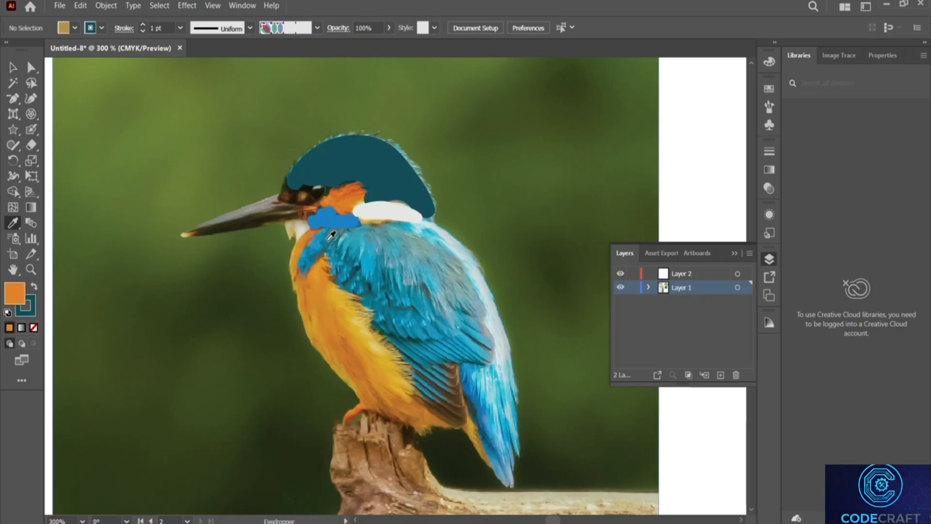
click(31, 130)
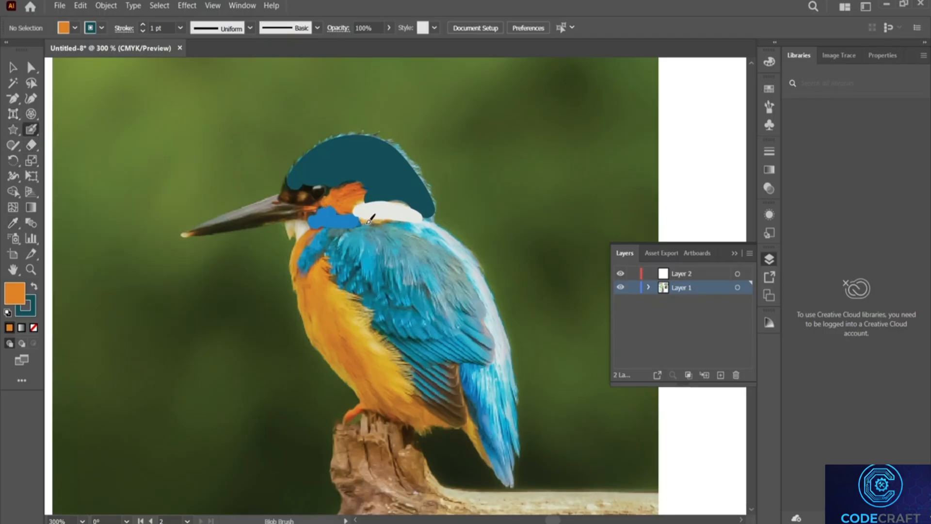
mouse_move(366, 217)
mouse_down()
mouse_move(381, 219)
mouse_move(373, 219)
mouse_up()
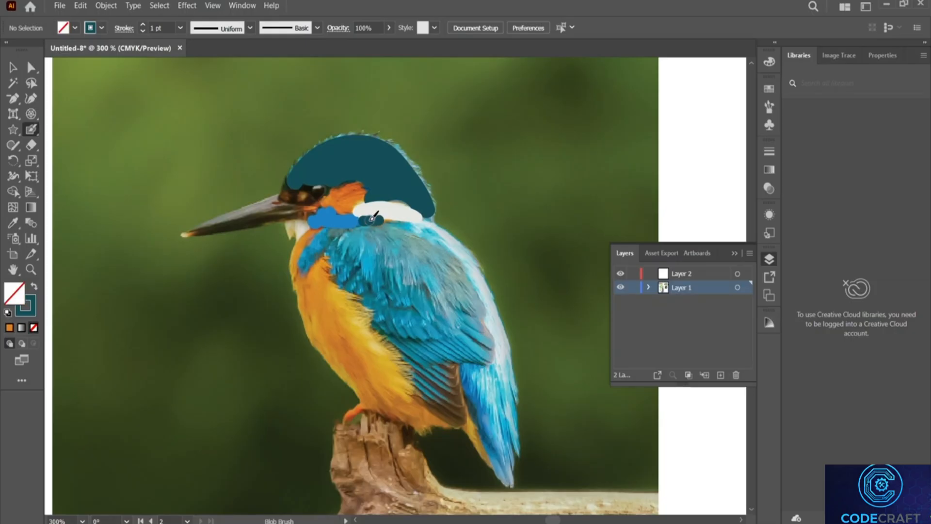
key(ctrl+z)
click(34, 286)
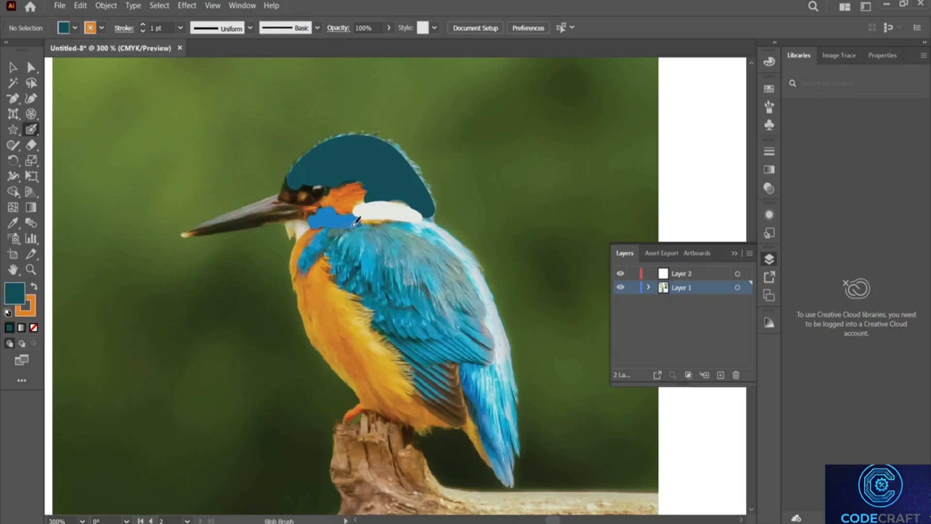
drag(365, 217, 387, 218)
drag(393, 217, 397, 217)
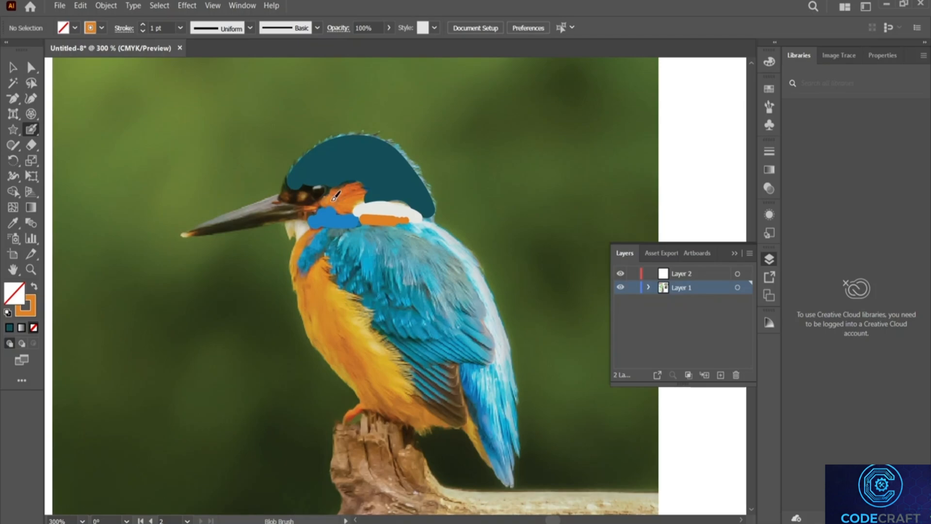
Paint over the bird's cheek and fill its breast and belly with orange using the Blob Brush.
mouse_move(344, 189)
mouse_down()
mouse_move(363, 187)
mouse_move(360, 198)
mouse_up()
mouse_move(297, 250)
mouse_down()
mouse_move(310, 331)
mouse_move(345, 383)
mouse_move(367, 397)
mouse_move(412, 390)
mouse_move(406, 365)
mouse_move(369, 329)
mouse_move(369, 314)
mouse_move(348, 307)
mouse_move(360, 307)
mouse_move(324, 276)
mouse_move(324, 258)
mouse_move(300, 283)
mouse_move(302, 275)
mouse_move(323, 338)
mouse_move(319, 313)
mouse_move(335, 338)
mouse_move(338, 358)
mouse_up()
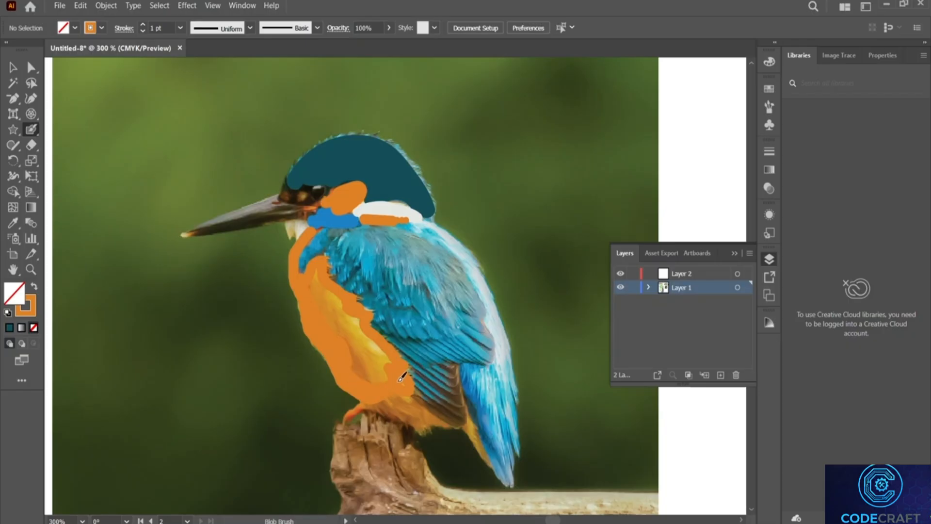
mouse_move(388, 364)
mouse_down()
mouse_move(350, 318)
mouse_move(392, 367)
mouse_move(366, 379)
mouse_move(356, 366)
mouse_move(387, 383)
mouse_move(340, 332)
mouse_move(311, 284)
mouse_move(317, 271)
mouse_move(318, 289)
mouse_move(346, 303)
mouse_move(354, 342)
mouse_move(387, 369)
mouse_up()
drag(341, 314, 323, 287)
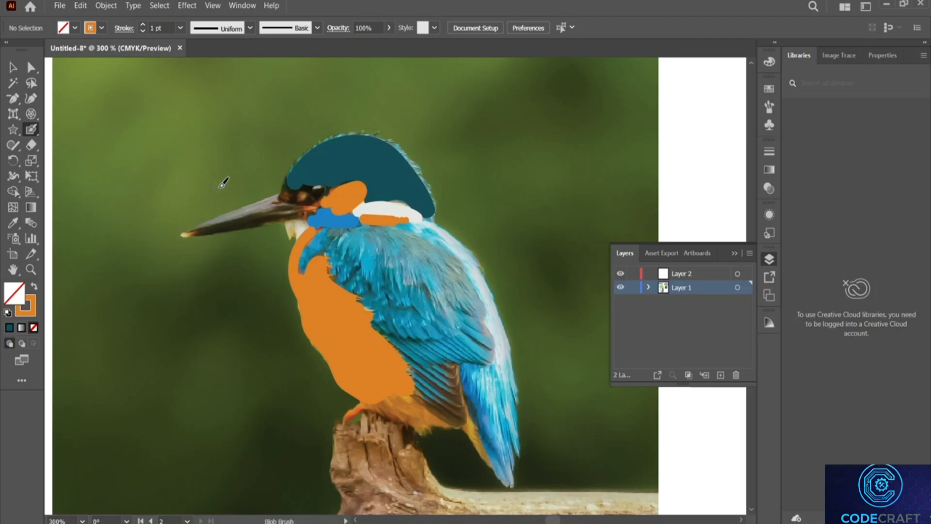
Examine which objects Layer 1 contains compared with Layer 2, including the painted paths.
click(11, 68)
mouse_move(218, 118)
mouse_down()
mouse_move(279, 162)
mouse_move(216, 116)
mouse_up()
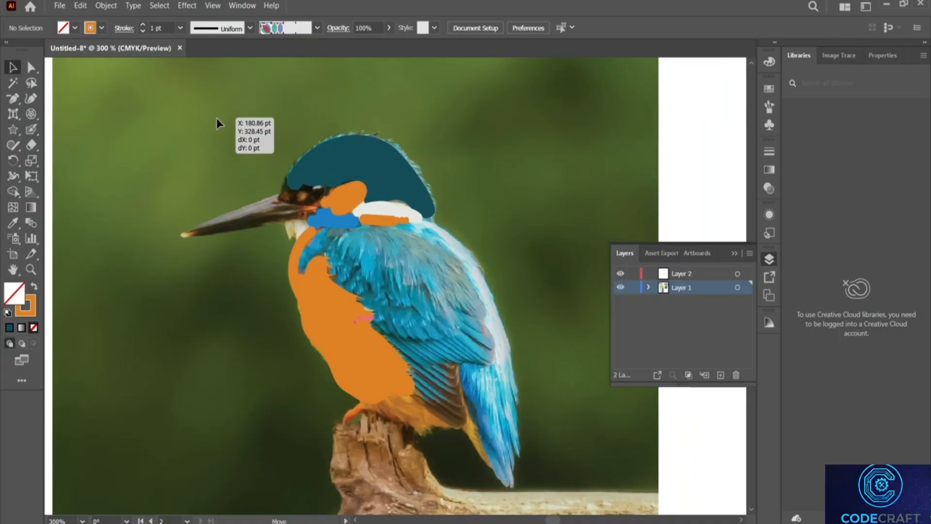
click(679, 274)
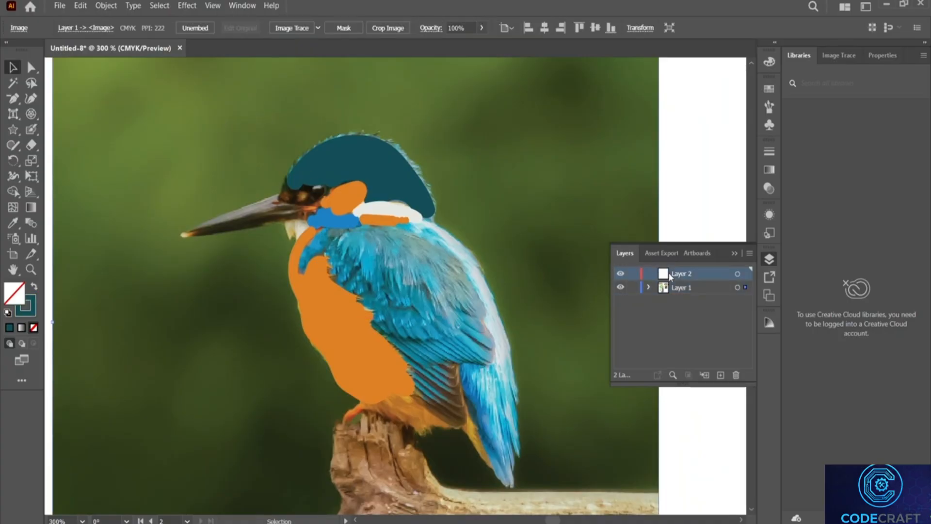
click(649, 287)
click(698, 287)
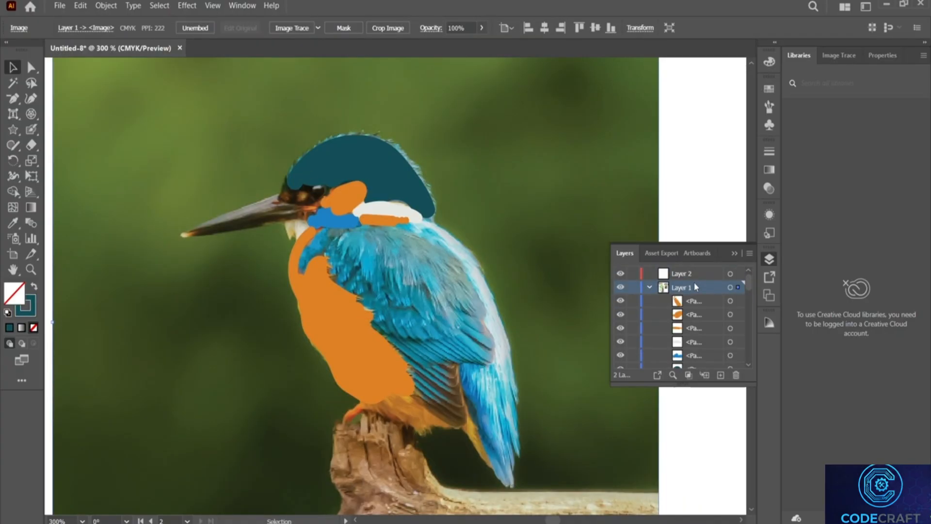
click(649, 287)
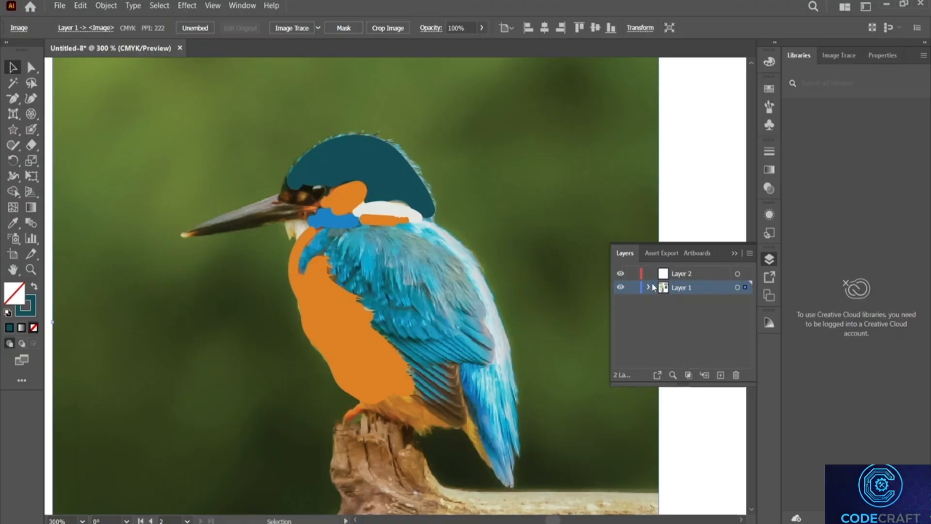
click(650, 288)
scroll(668, 305, down, 1)
scroll(668, 305, up, 1)
scroll(668, 307, down, 1)
scroll(674, 316, up, 3)
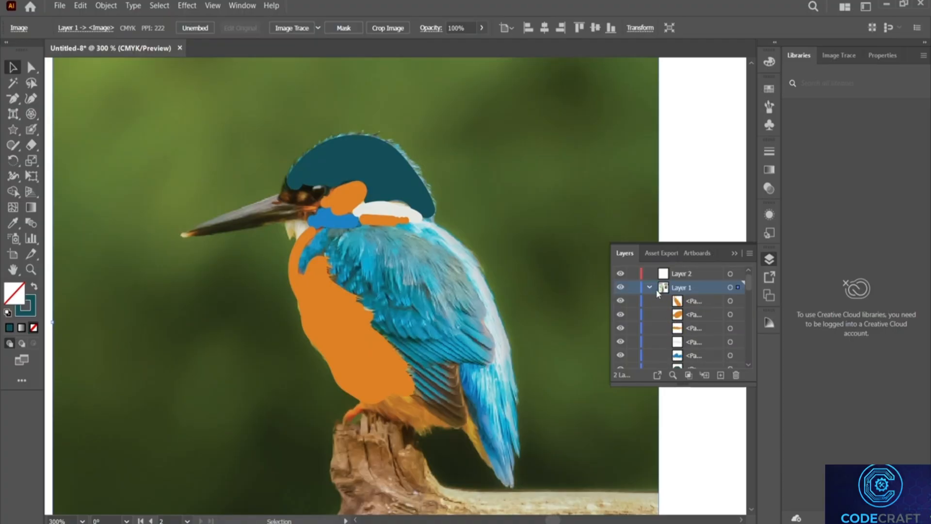
click(650, 288)
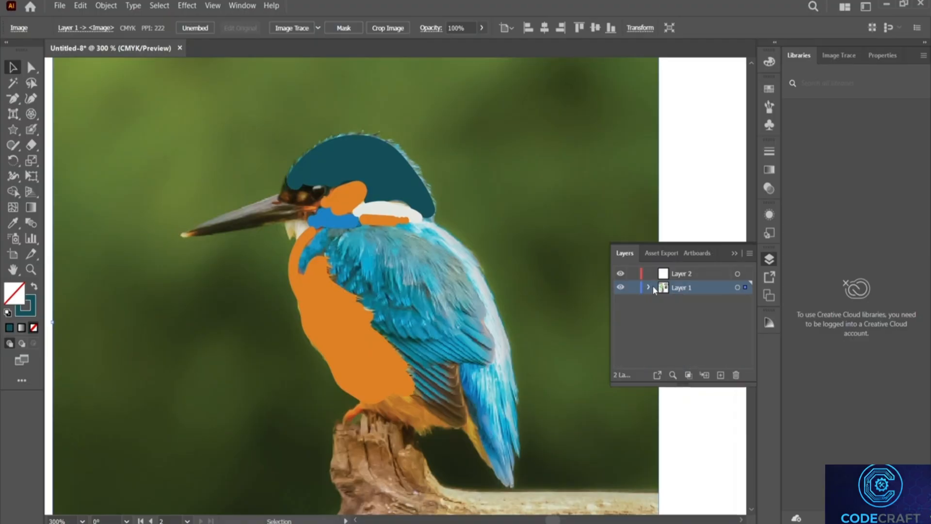
Remove the flat colour shapes painted over the photo on Layer 1 and target Layer 2 as the active layer.
double_click(339, 175)
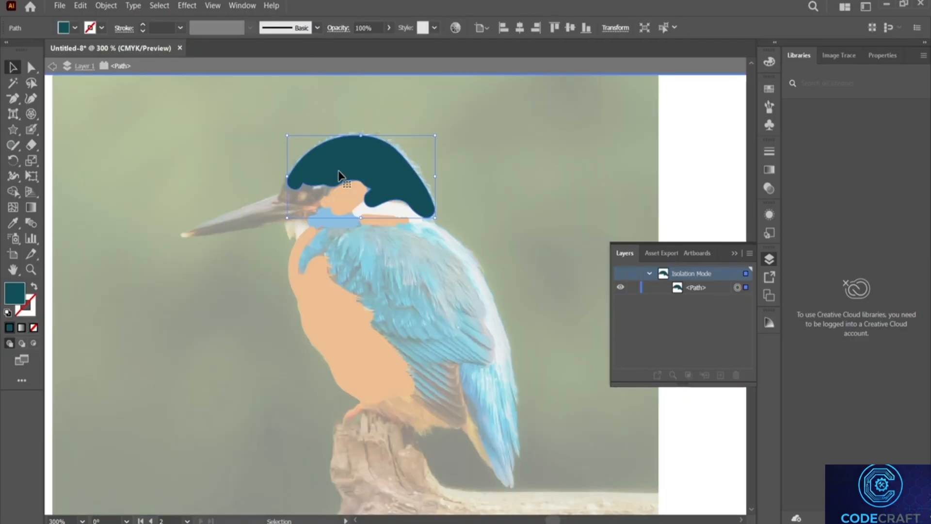
double_click(367, 197)
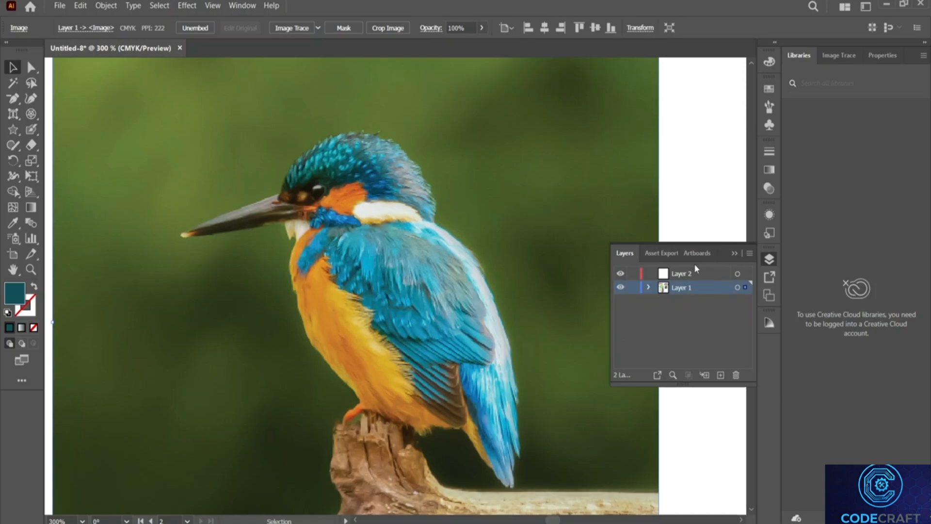
click(699, 274)
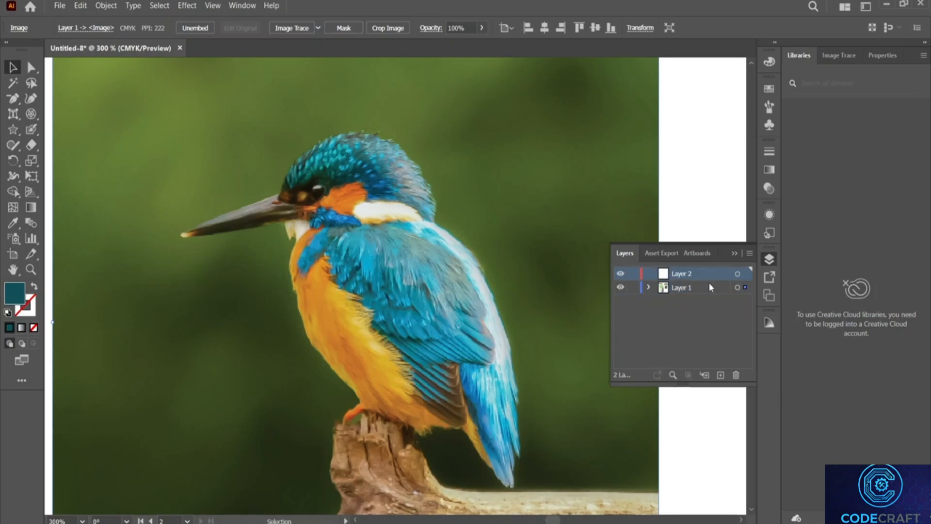
click(737, 275)
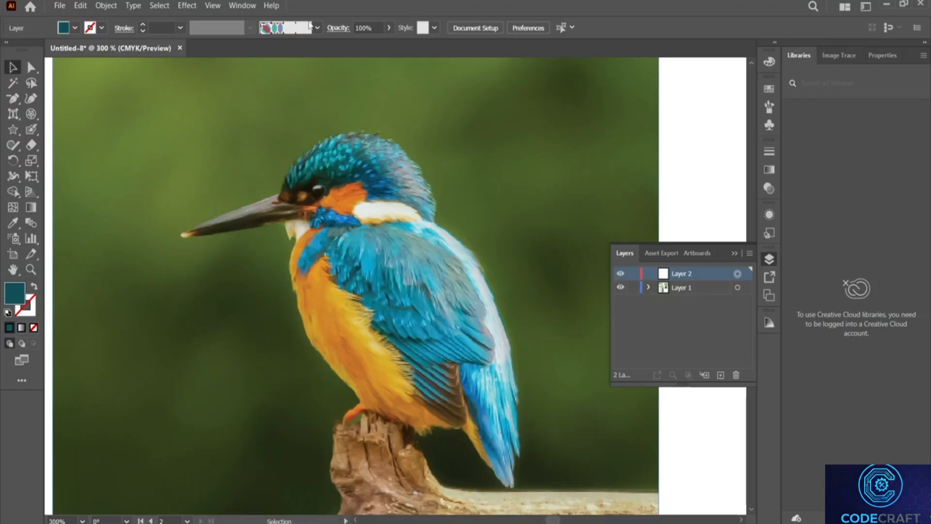
Apply the 5 pt. Round brush to Layer 2 and set the layer's opacity to 23%.
click(320, 27)
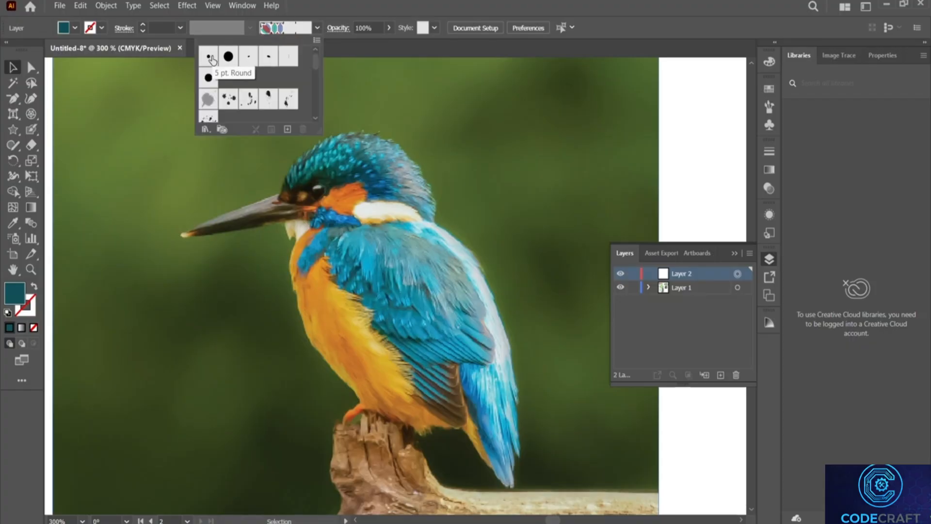
click(215, 57)
click(320, 28)
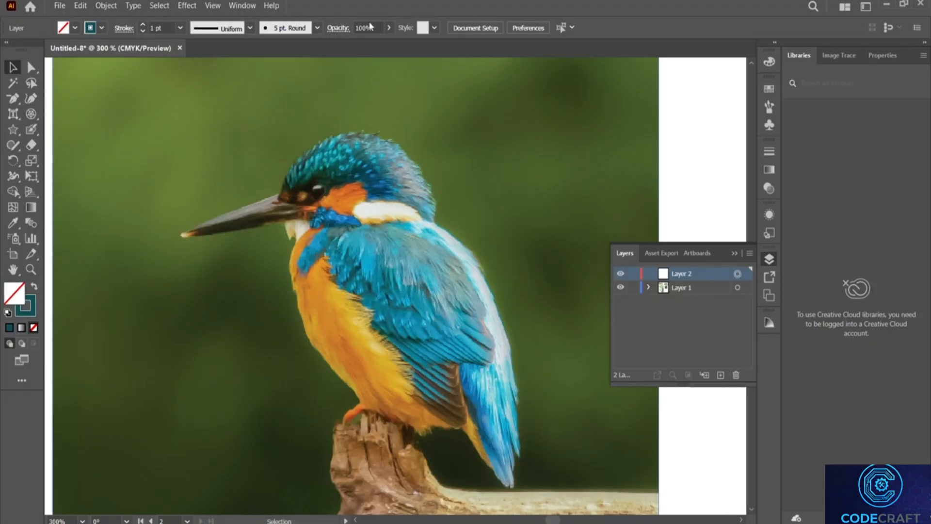
click(388, 28)
drag(387, 44, 353, 44)
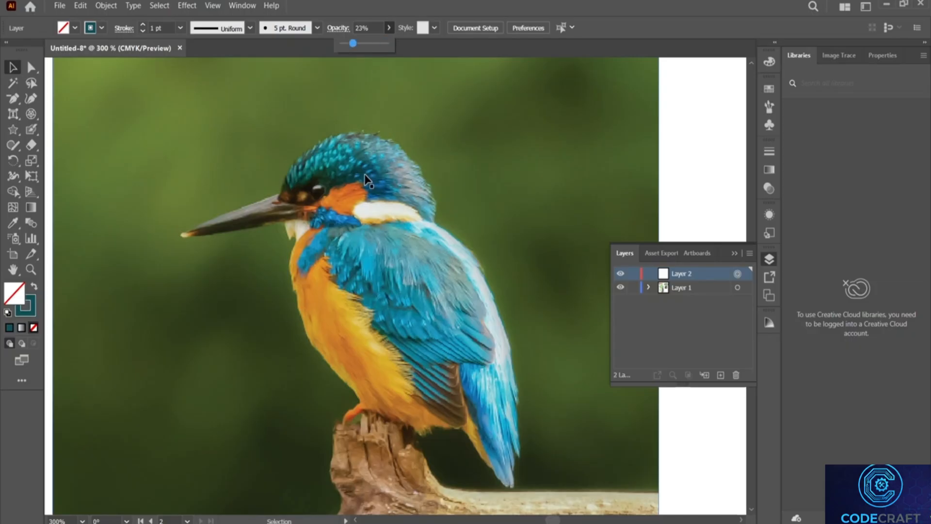
Try a dark teal Blob Brush stroke over the bird's head on Layer 2, inspect its path, and undo it.
scroll(365, 179, up, 4)
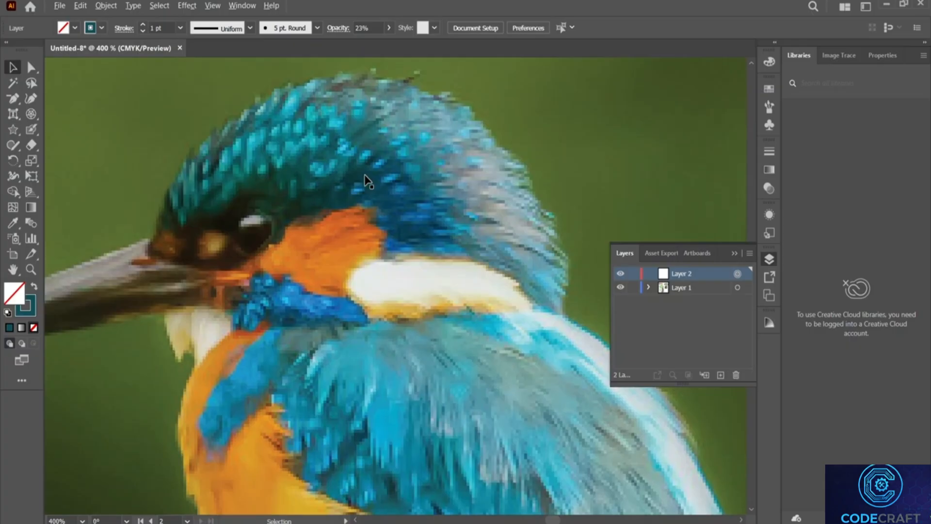
scroll(542, 270, up, 1)
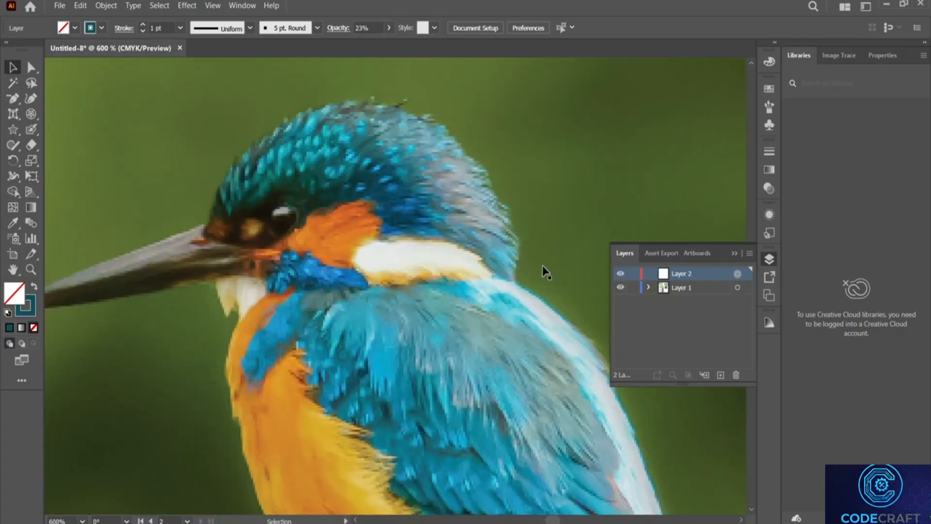
click(621, 287)
click(621, 287)
scroll(383, 238, down, 1)
scroll(385, 233, left, 2)
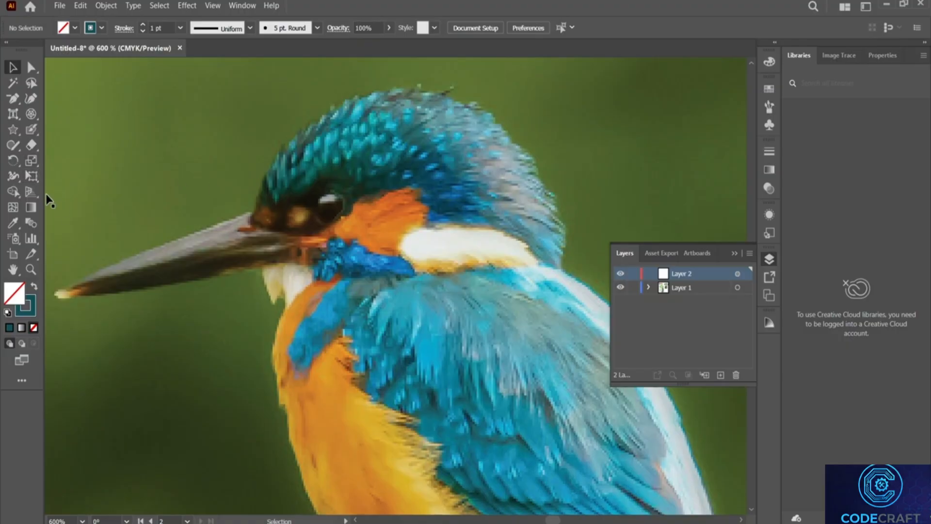
click(31, 130)
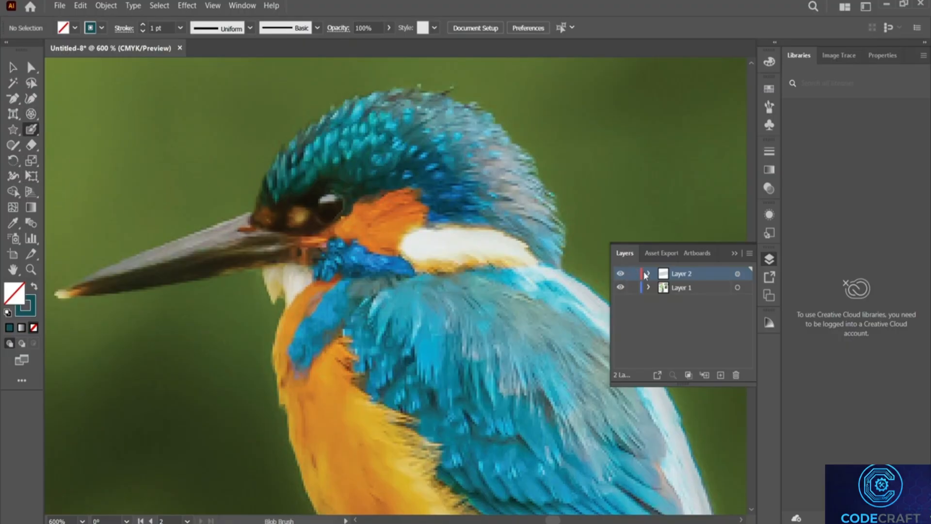
click(649, 274)
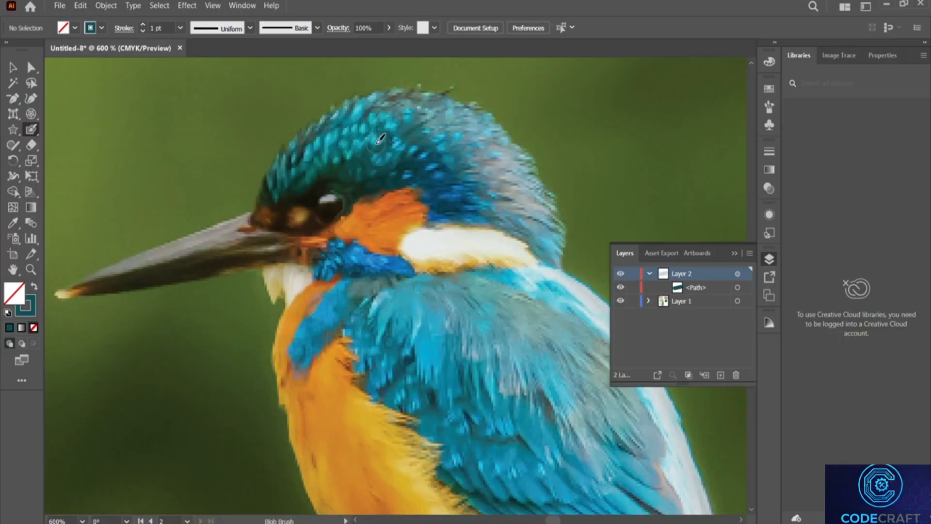
key(ctrl+z)
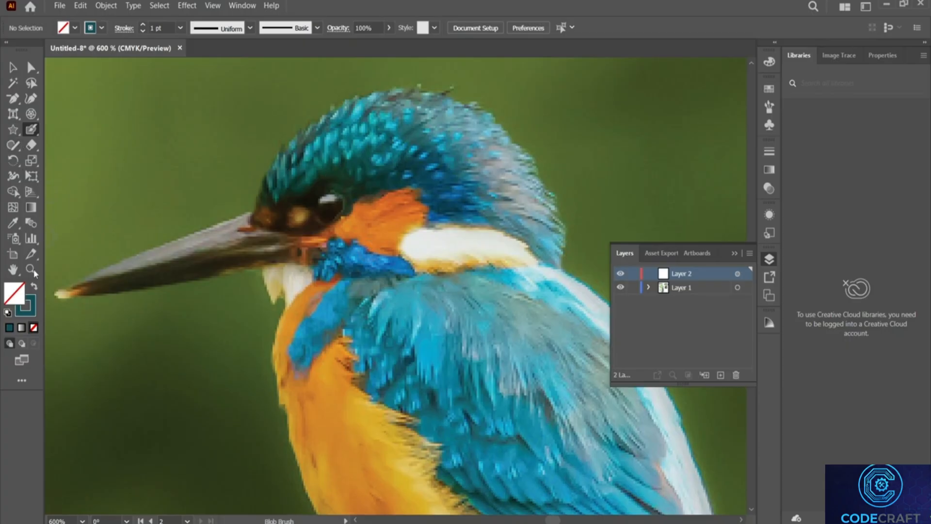
Sample a brighter teal from the crown feathers and paint a test stroke over the head on Layer 2 with the Blob Brush.
click(13, 223)
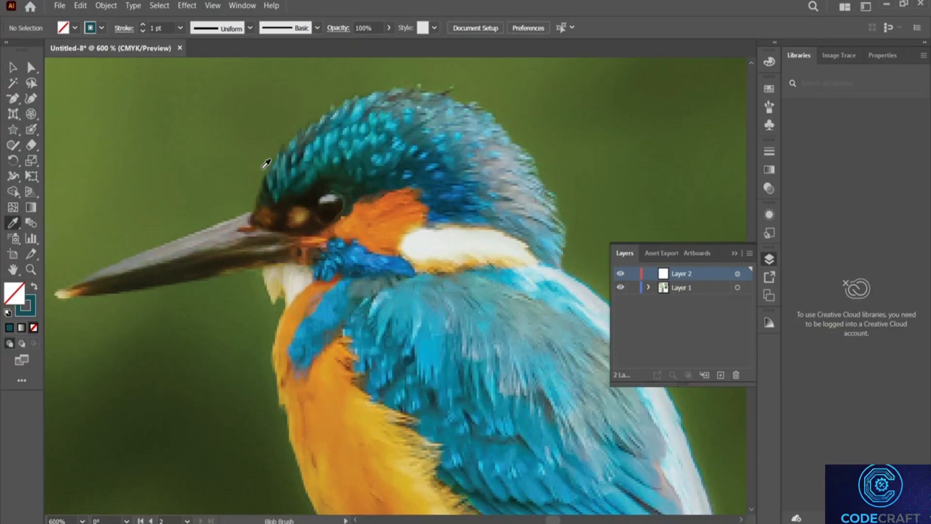
click(351, 135)
key(shift+x)
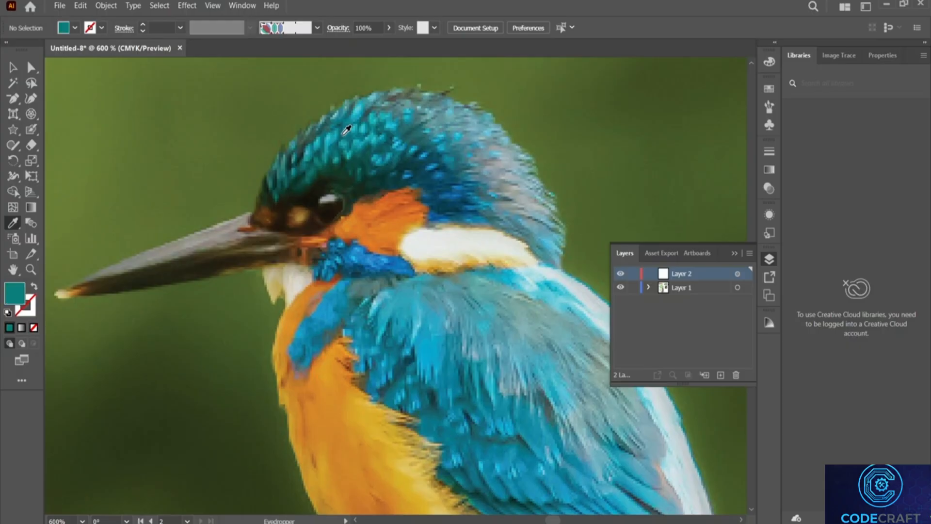
click(31, 129)
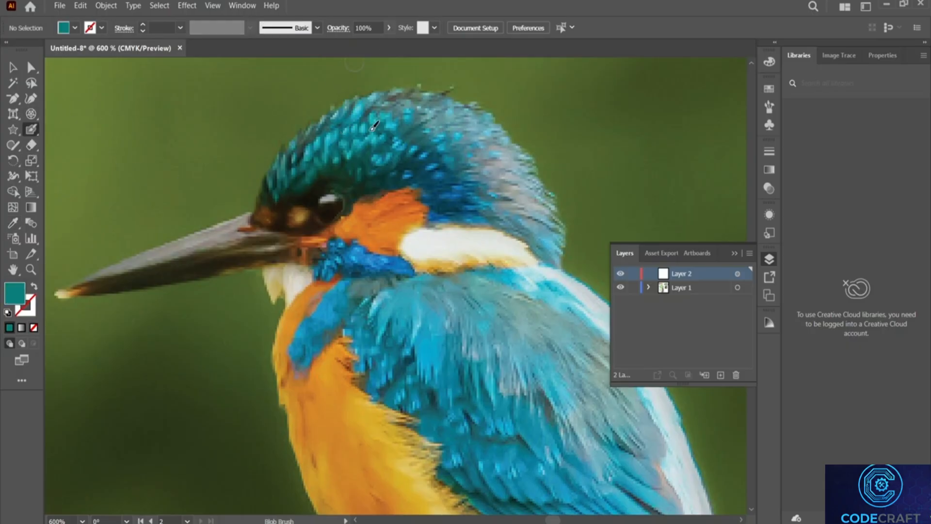
drag(334, 143, 347, 134)
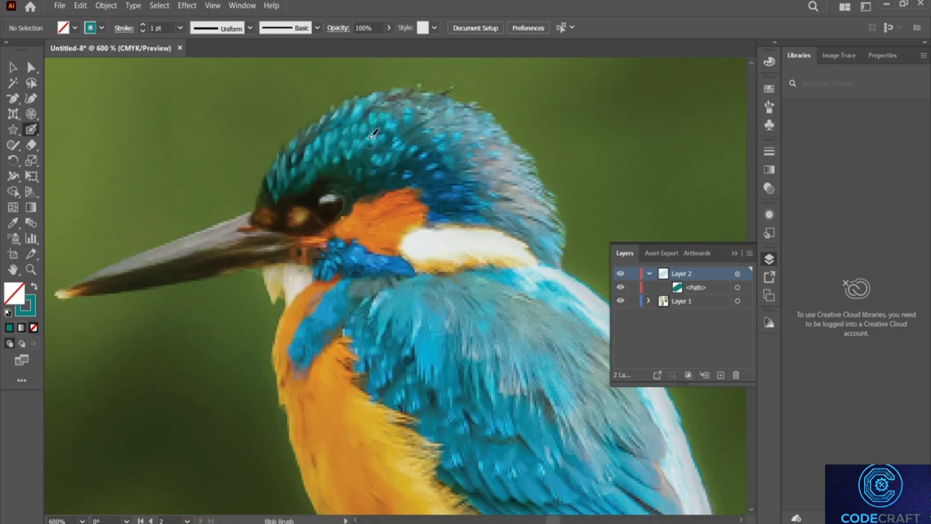
Try placing Layer 2 below Layer 1 and painting over the crown, and undo back to the empty Layer 2.
click(621, 301)
click(621, 301)
drag(679, 276, 675, 315)
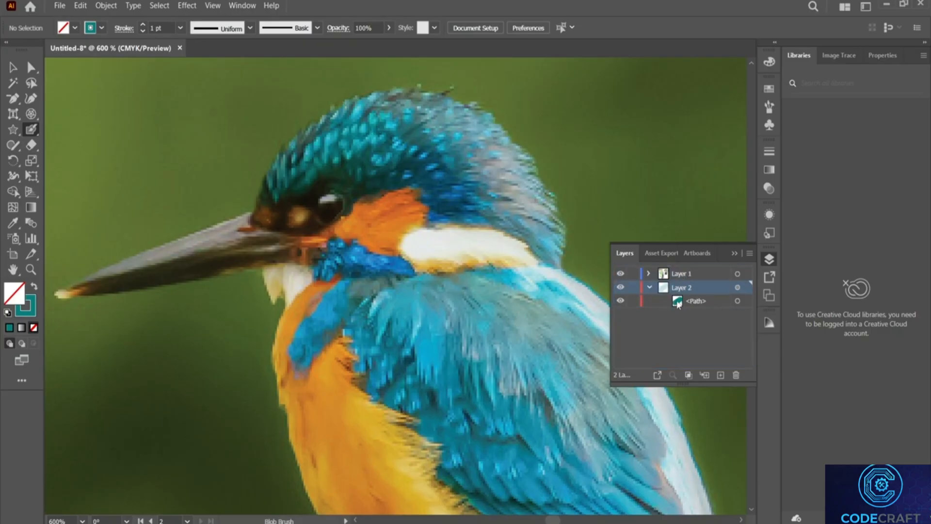
drag(338, 156, 382, 156)
key(v)
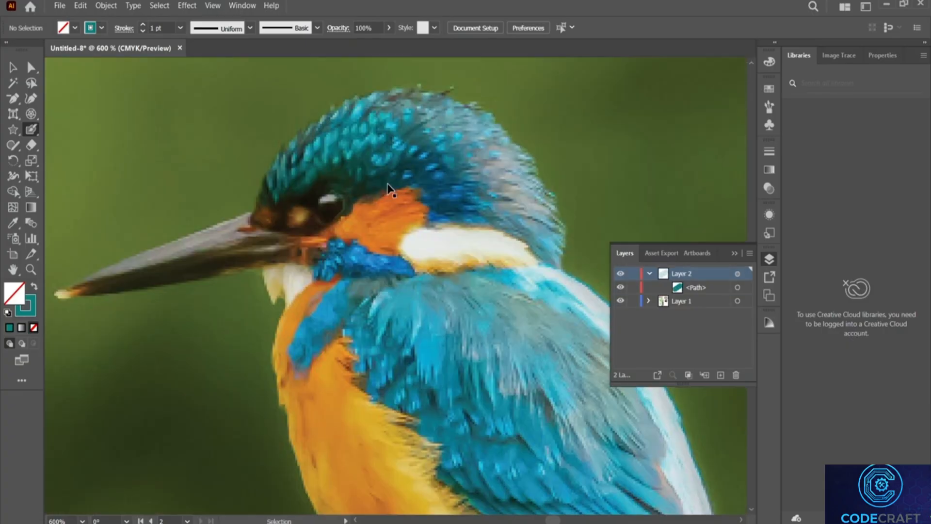
key(ctrl+z)
key(shift+b)
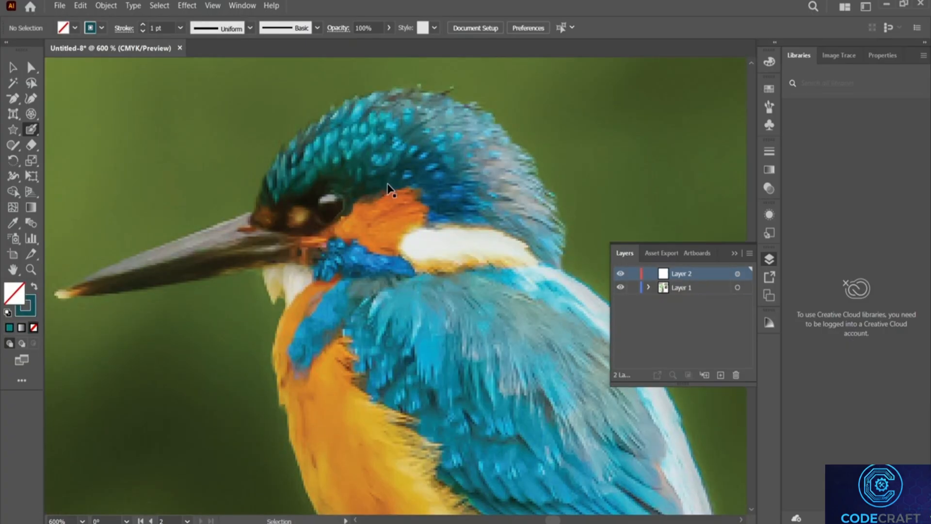
Move Layer 2 below Layer 1 and set its opacity to 54%.
drag(704, 275, 695, 304)
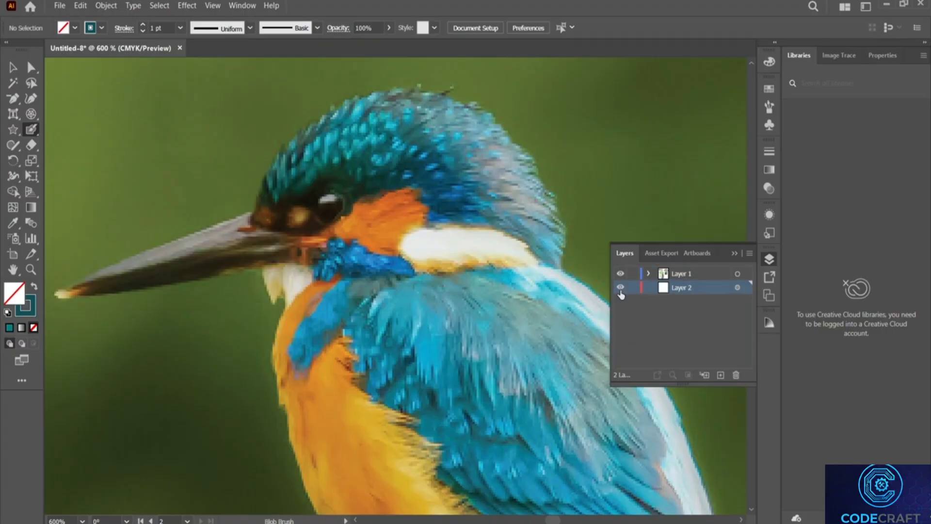
drag(387, 148, 405, 163)
key(ctrl+z)
click(738, 288)
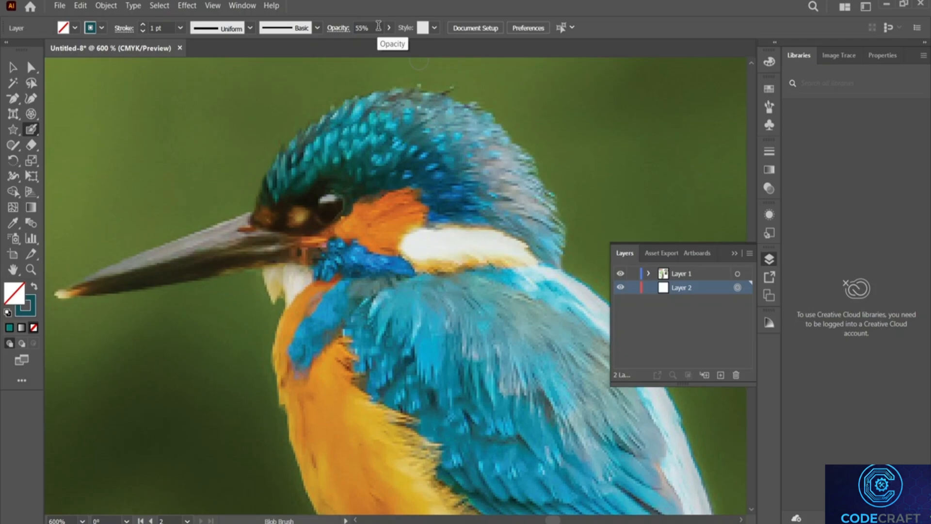
scroll(378, 25, down, 1)
Paint the bird's crown and nape as one dark teal Blob Brush shape on Layer 2, and check it with Layer 1 temporarily hidden.
drag(305, 169, 357, 137)
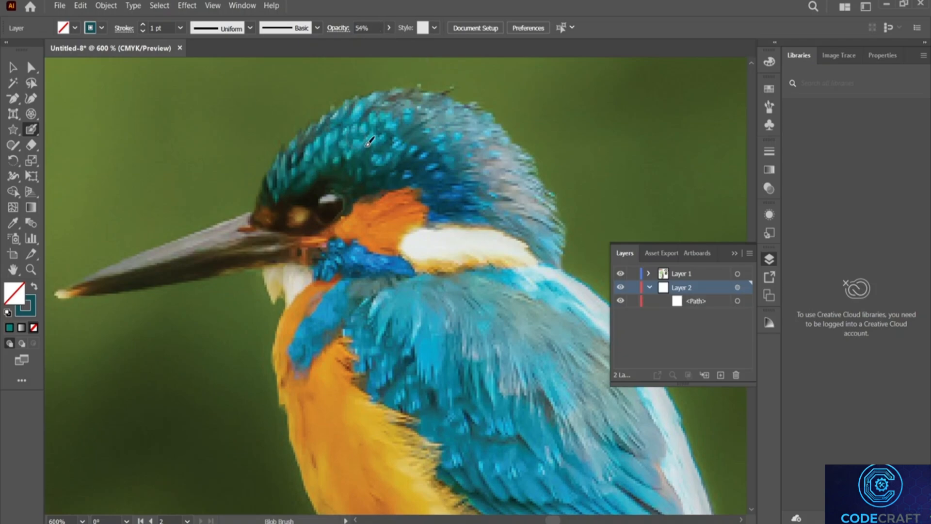
key(ctrl+z)
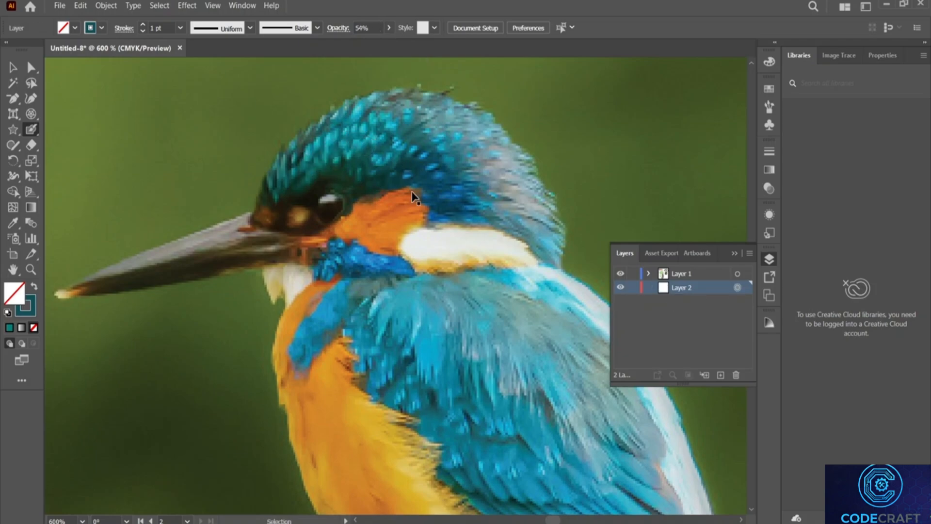
mouse_move(358, 185)
mouse_down()
mouse_move(432, 178)
mouse_move(435, 212)
mouse_move(528, 224)
mouse_move(558, 255)
mouse_move(547, 195)
mouse_move(483, 116)
mouse_move(439, 95)
mouse_move(375, 95)
mouse_move(296, 145)
mouse_move(269, 195)
mouse_move(279, 201)
mouse_move(318, 173)
mouse_move(358, 187)
mouse_move(382, 182)
mouse_move(367, 173)
mouse_move(296, 172)
mouse_move(329, 144)
mouse_move(368, 146)
mouse_move(415, 169)
mouse_move(332, 160)
mouse_move(366, 156)
mouse_move(327, 138)
mouse_move(325, 125)
mouse_move(388, 105)
mouse_move(429, 105)
mouse_move(479, 121)
mouse_move(518, 168)
mouse_move(542, 224)
mouse_move(507, 206)
mouse_move(454, 199)
mouse_move(499, 186)
mouse_move(516, 199)
mouse_move(442, 174)
mouse_move(509, 180)
mouse_move(433, 165)
mouse_move(497, 165)
mouse_move(402, 150)
mouse_move(419, 164)
mouse_move(486, 157)
mouse_move(498, 179)
mouse_move(441, 187)
mouse_move(468, 155)
mouse_move(412, 119)
mouse_move(354, 125)
mouse_move(445, 144)
mouse_move(426, 124)
mouse_move(478, 173)
mouse_move(498, 257)
mouse_up()
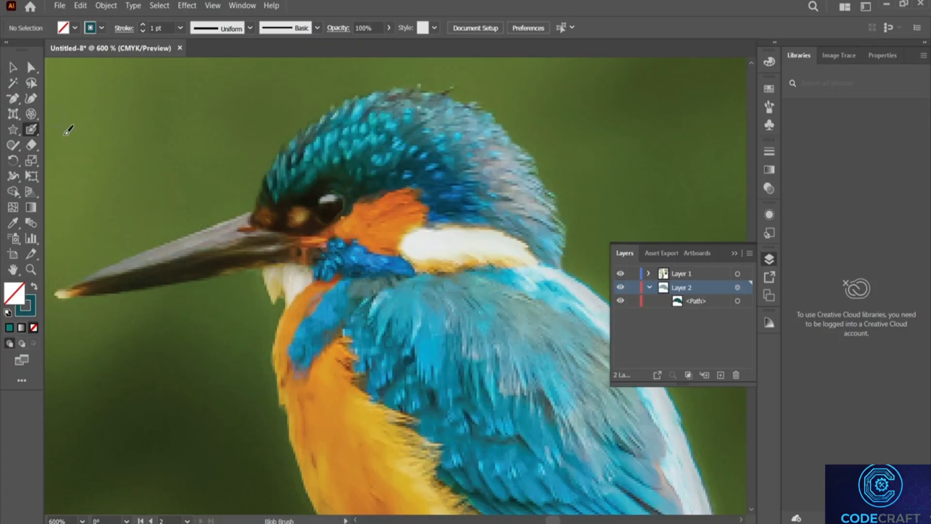
click(619, 274)
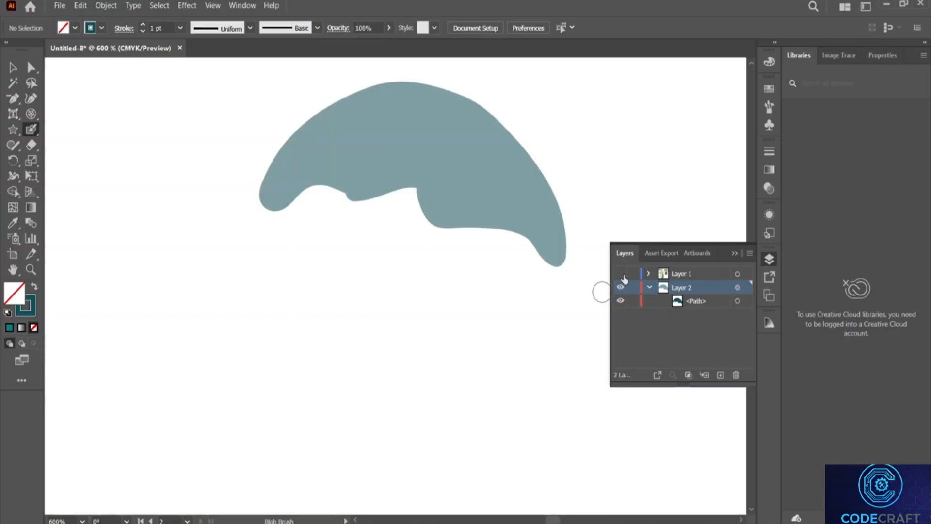
click(621, 274)
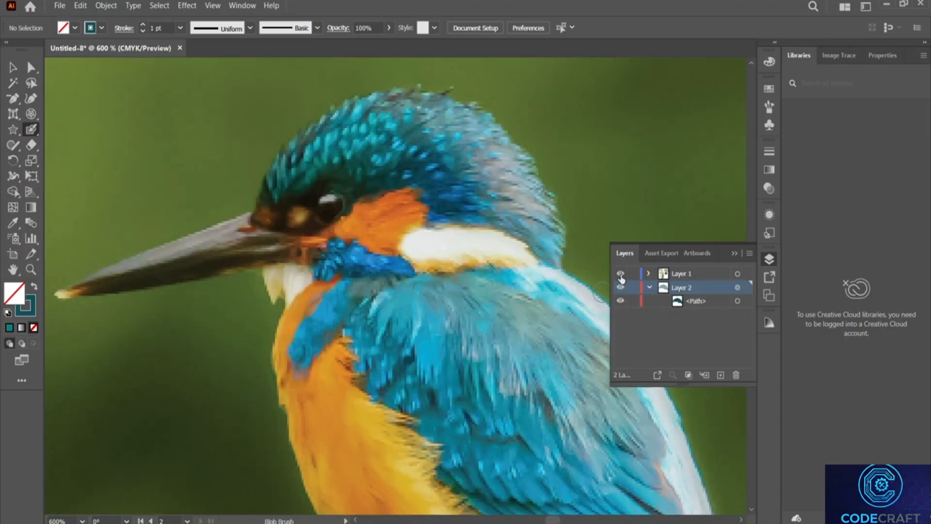
Select the crown path on Layer 2 and apply the orange sampled from the bird's cheek patch with the Eyedropper.
click(620, 289)
click(620, 302)
click(620, 274)
click(620, 274)
click(737, 302)
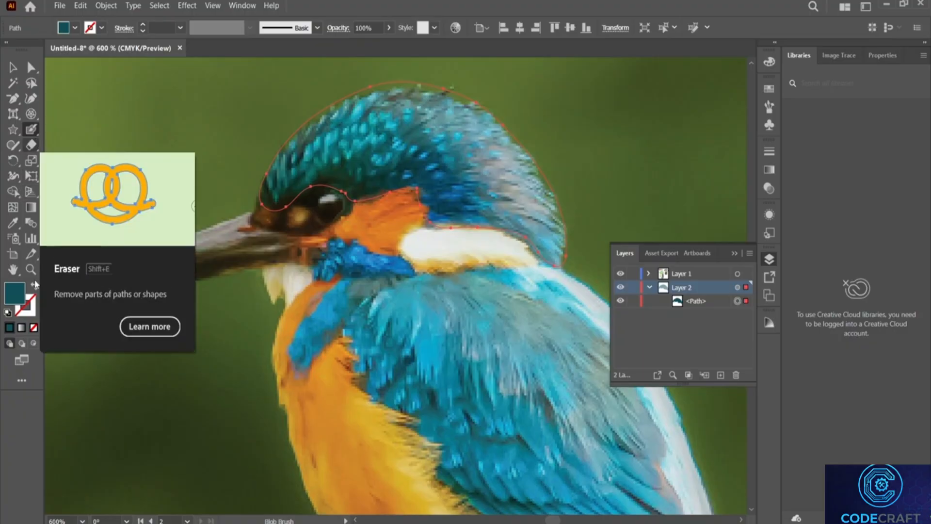
click(13, 224)
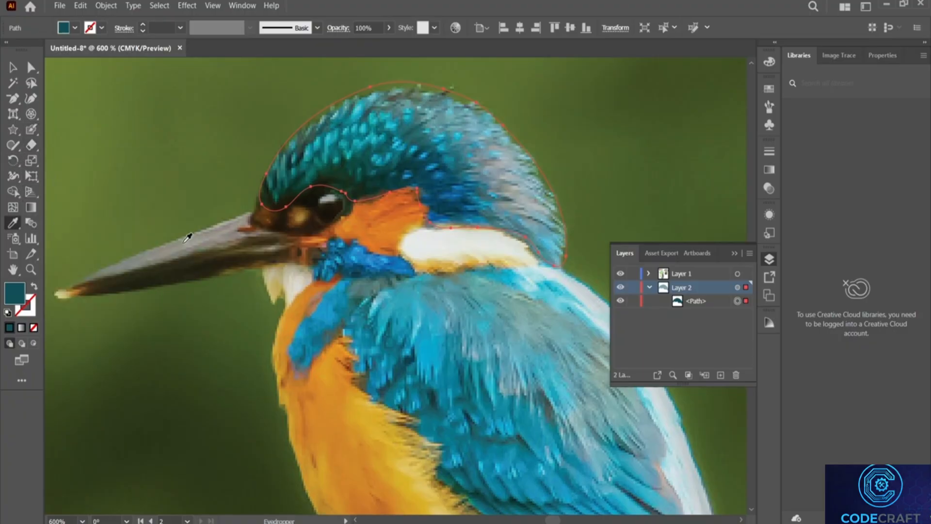
click(391, 228)
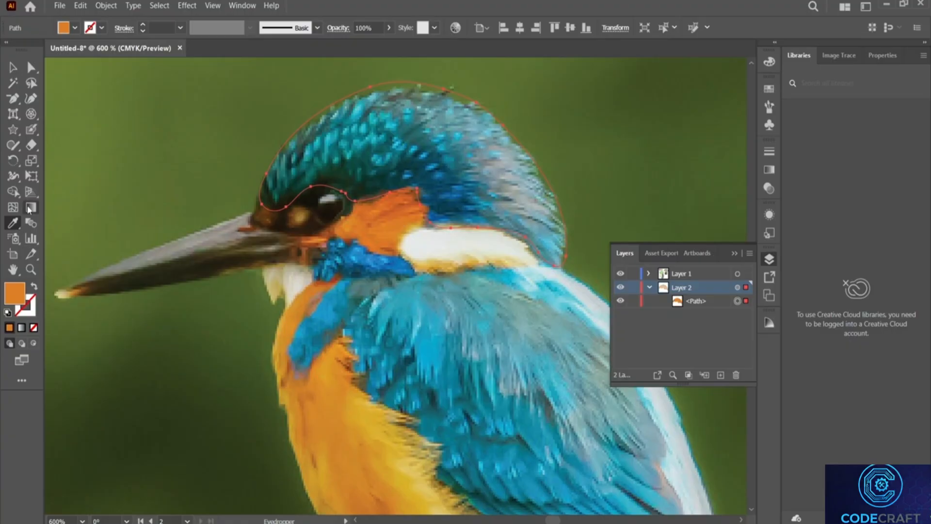
Swap the orange from fill to stroke and paint the cheek patch behind the eye with the Blob Brush.
scroll(325, 286, down, 3)
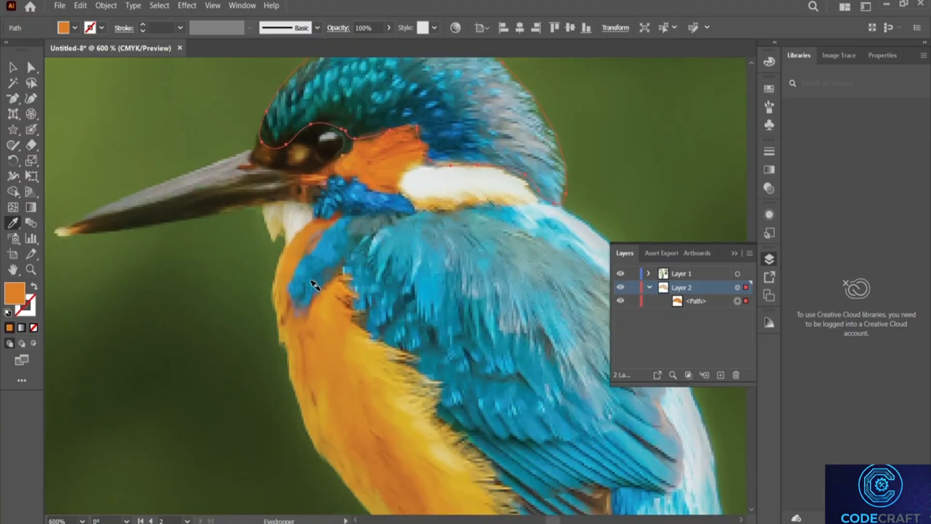
scroll(325, 284, down, 2)
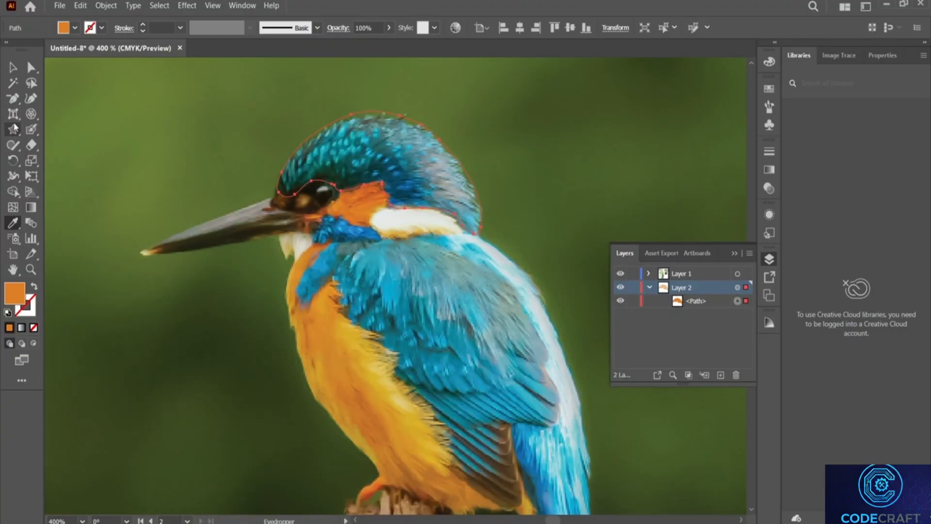
click(32, 131)
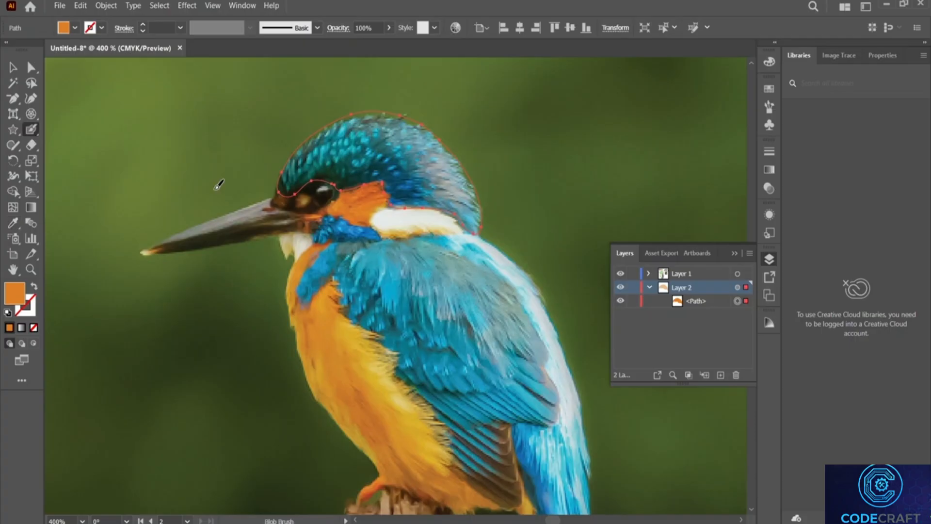
click(33, 287)
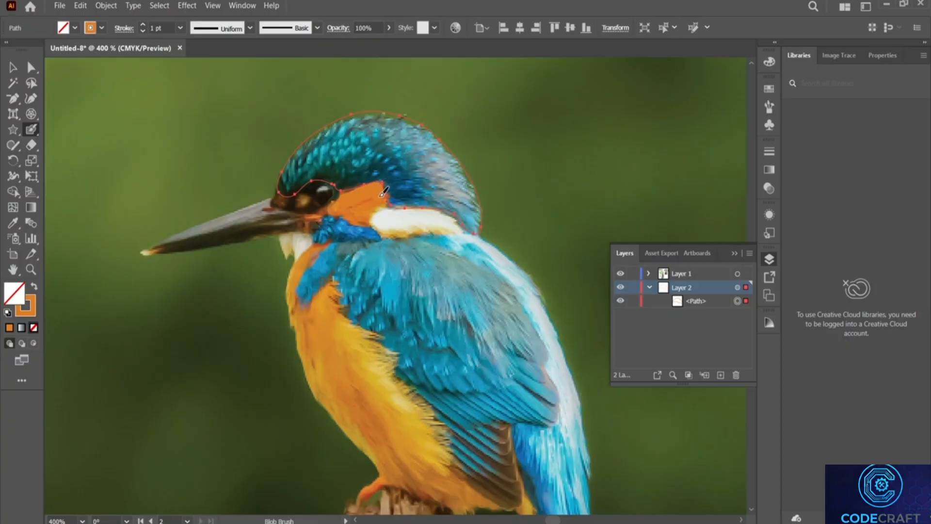
drag(343, 209, 371, 217)
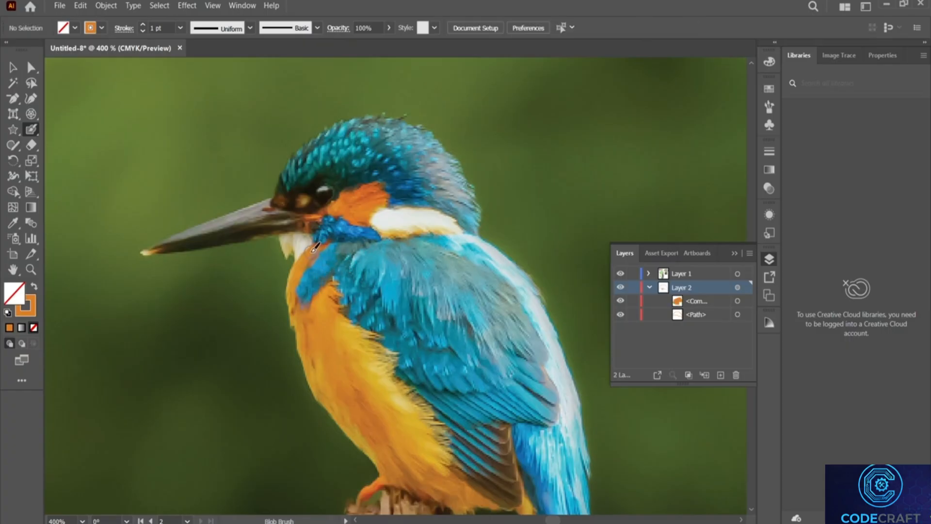
Outline the bird's breast and belly in orange with the Blob Brush and fill the whole area inside the outline.
mouse_move(294, 280)
mouse_down()
mouse_move(292, 311)
mouse_move(319, 383)
mouse_move(385, 463)
mouse_move(400, 478)
mouse_move(499, 510)
mouse_move(455, 469)
mouse_move(439, 421)
mouse_move(359, 339)
mouse_move(369, 334)
mouse_move(341, 314)
mouse_move(329, 294)
mouse_move(336, 281)
mouse_move(299, 312)
mouse_up()
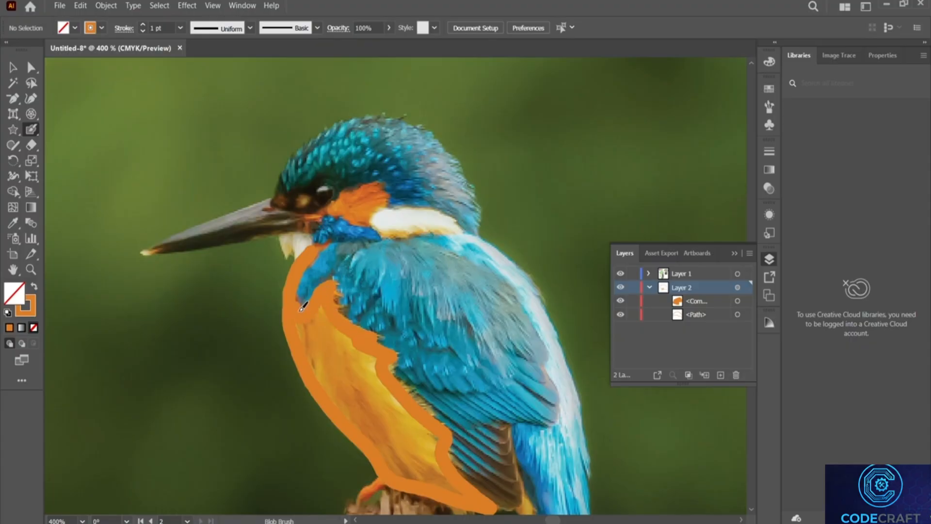
mouse_move(319, 363)
mouse_down()
mouse_move(389, 462)
mouse_move(461, 489)
mouse_move(438, 464)
mouse_move(422, 418)
mouse_move(416, 439)
mouse_move(436, 478)
mouse_move(417, 425)
mouse_move(440, 442)
mouse_move(400, 437)
mouse_move(357, 351)
mouse_move(318, 303)
mouse_up()
mouse_move(314, 337)
mouse_down()
mouse_move(357, 422)
mouse_move(407, 459)
mouse_up()
drag(368, 396, 325, 331)
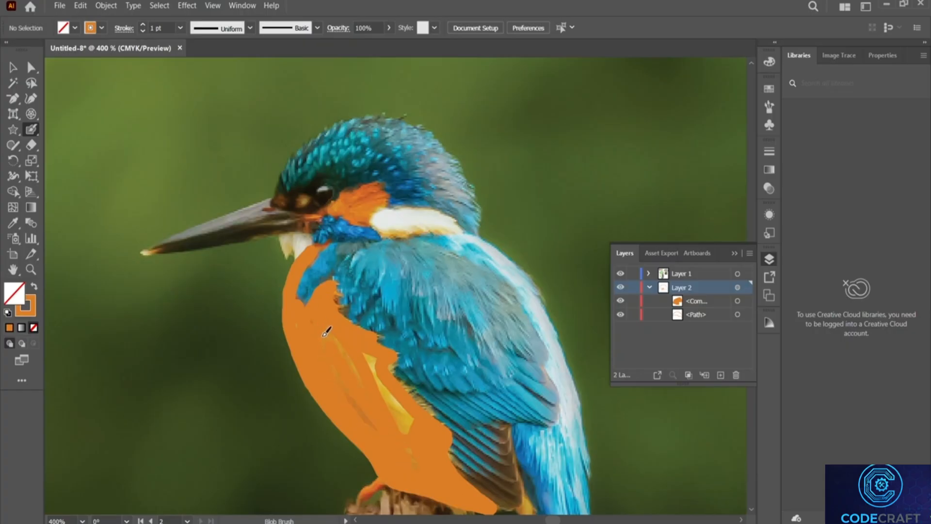
drag(388, 440, 337, 344)
mouse_move(370, 391)
mouse_down()
mouse_move(425, 471)
mouse_move(405, 423)
mouse_move(415, 422)
mouse_move(366, 351)
mouse_move(382, 378)
mouse_up()
drag(407, 425, 393, 408)
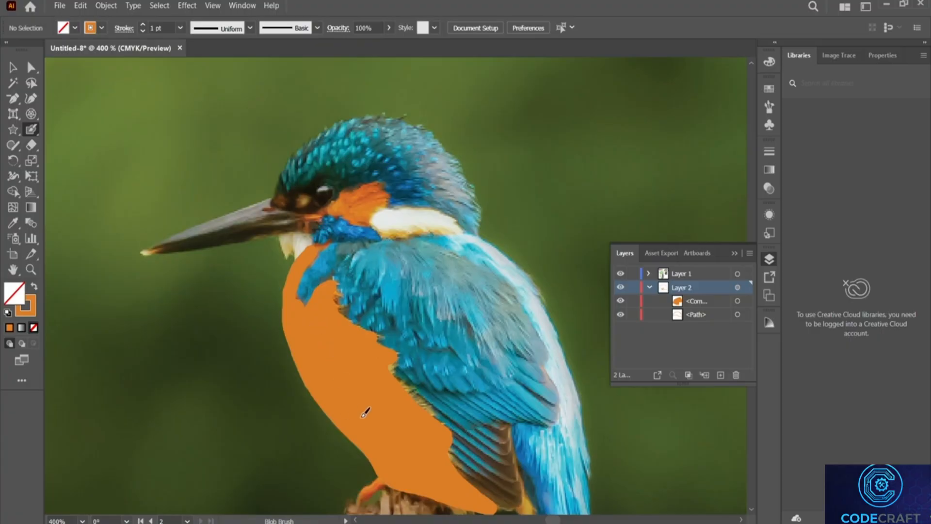
drag(362, 416, 362, 418)
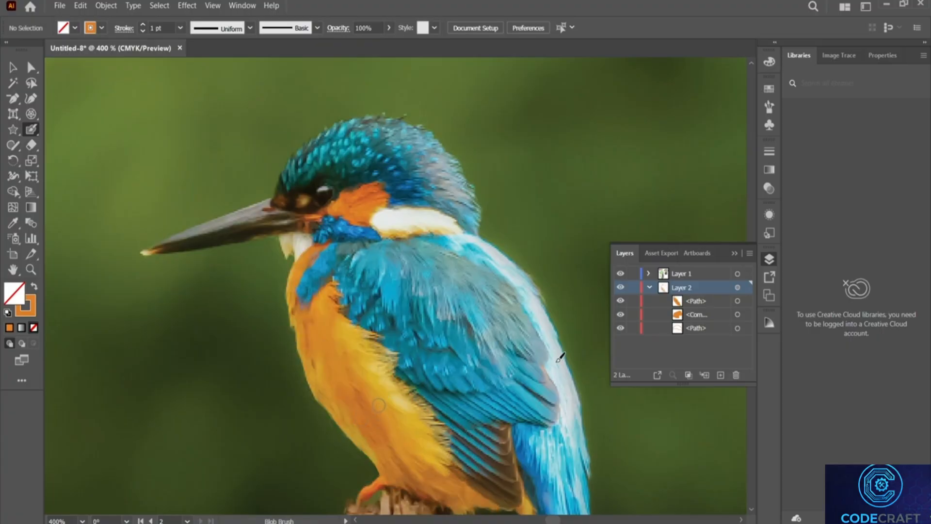
Check the painted shapes with Layer 1 temporarily hidden and highlight the cheek's compound path in Layer 2.
click(625, 275)
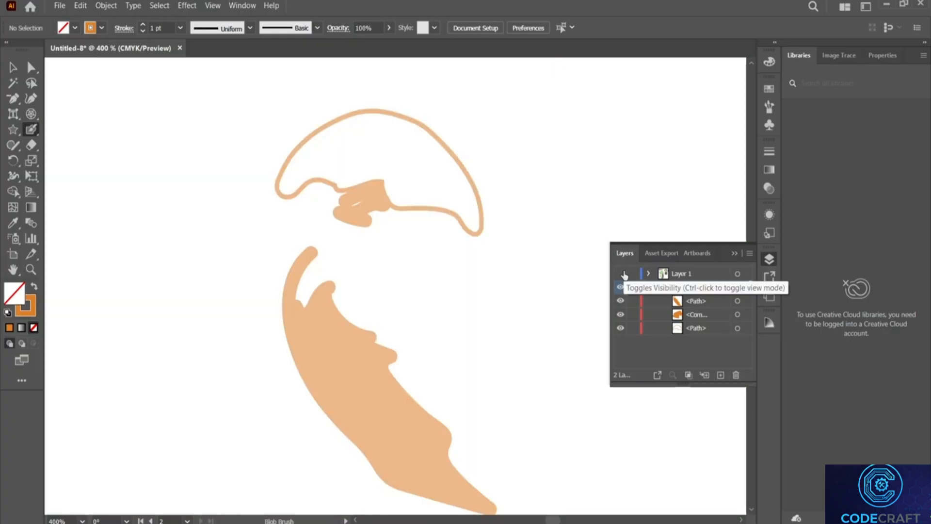
click(624, 275)
click(624, 275)
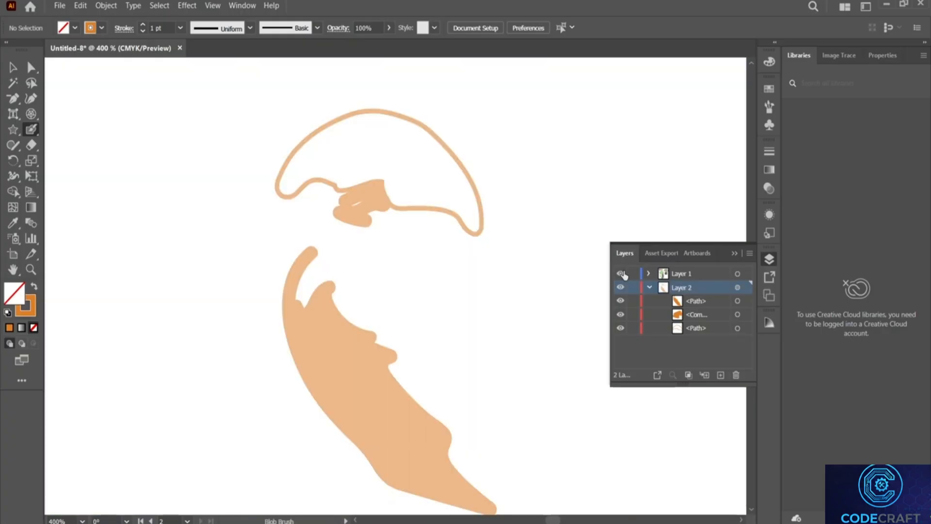
click(624, 275)
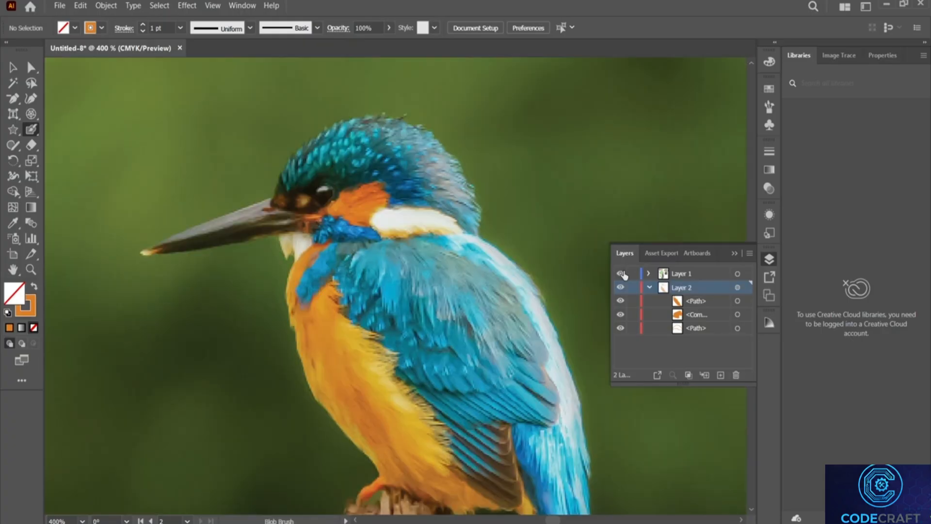
click(702, 302)
click(698, 316)
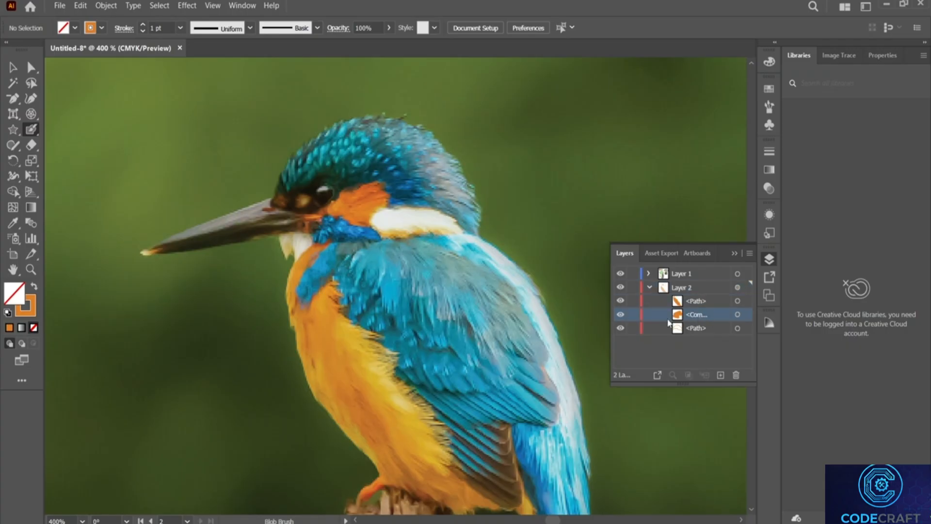
Hide Layer 1, recolour the crown path's orange stroke to light blue, and deselect the path.
click(621, 275)
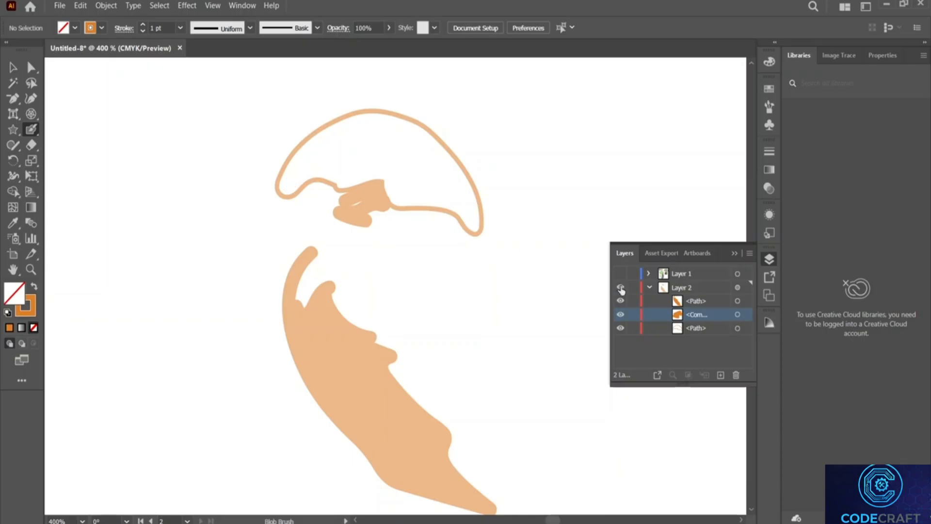
key(v)
click(307, 143)
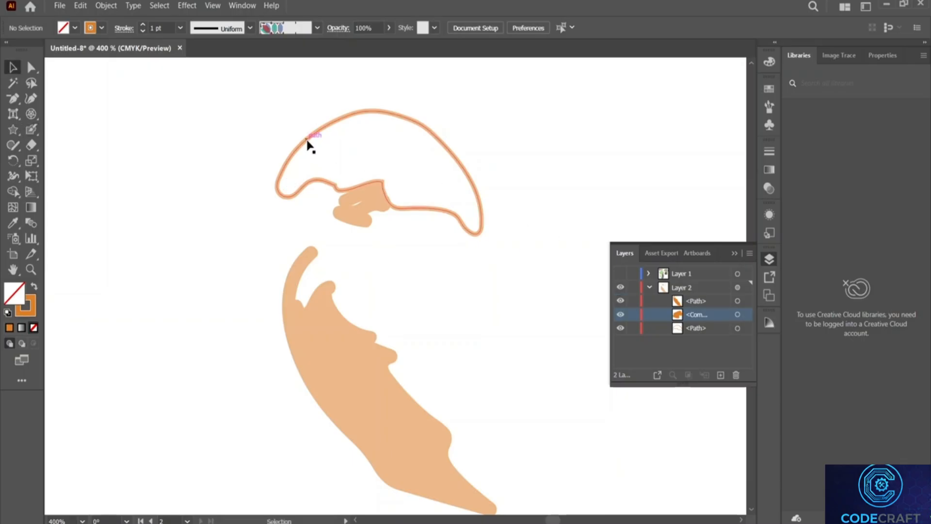
click(33, 304)
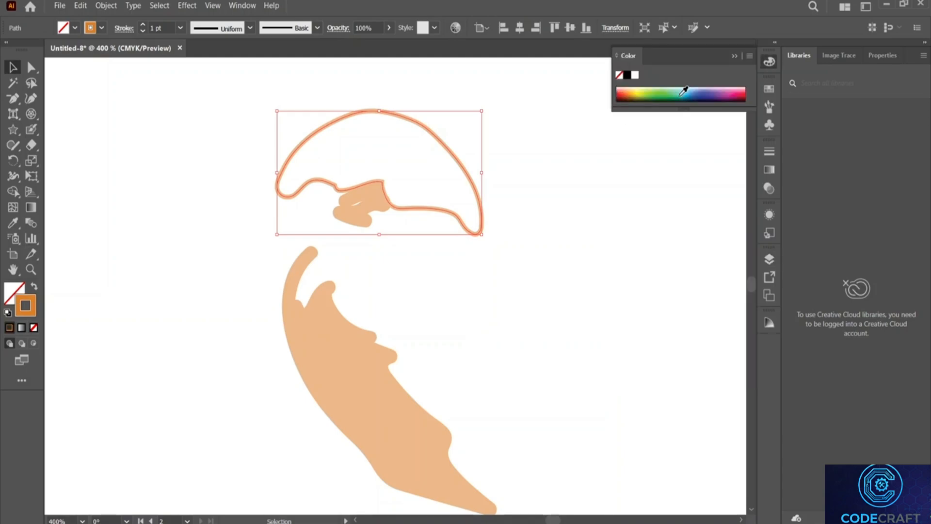
click(691, 90)
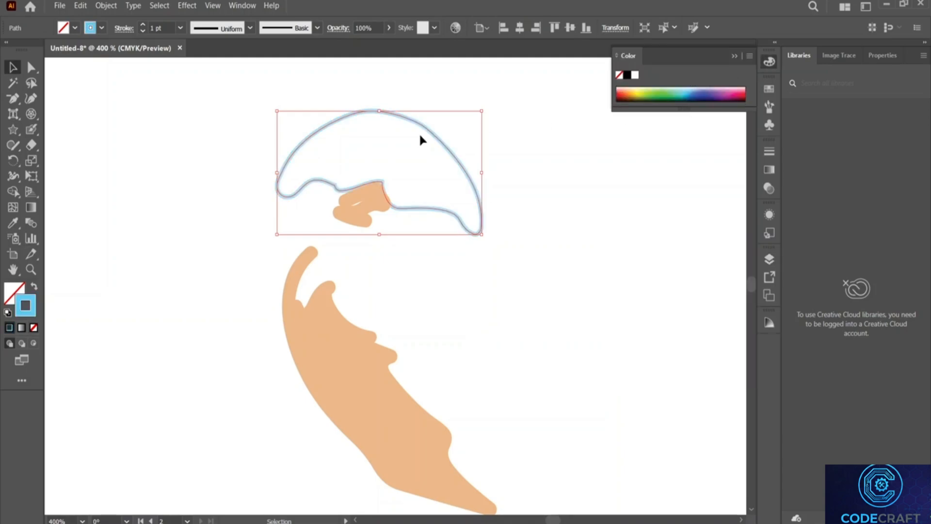
click(399, 154)
right_click(399, 155)
click(389, 148)
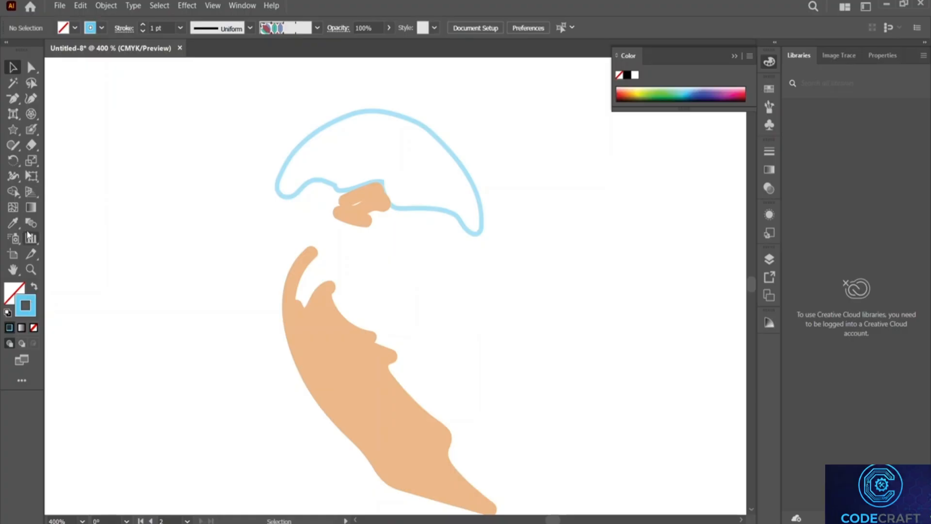
Try filling the crown outline with a light blue Blob Brush stroke along its upper edge, and undo the stroke.
click(31, 129)
mouse_move(294, 168)
mouse_down()
mouse_move(288, 182)
mouse_move(304, 153)
mouse_move(340, 127)
mouse_move(384, 122)
mouse_move(410, 132)
mouse_up()
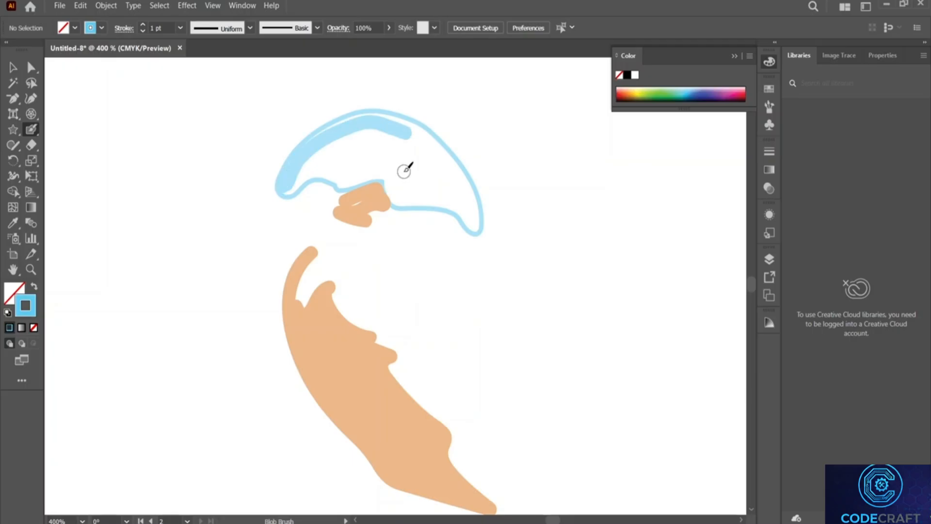
key(plus)
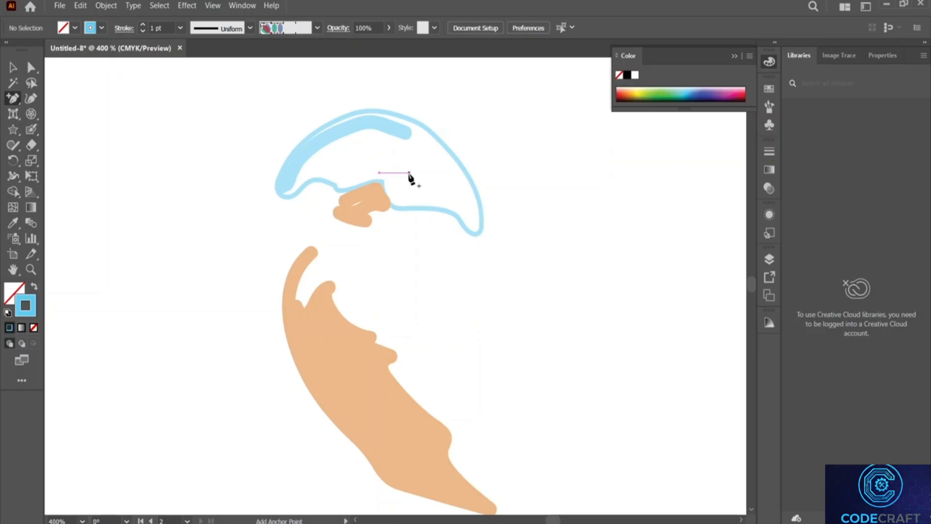
key(ctrl+z)
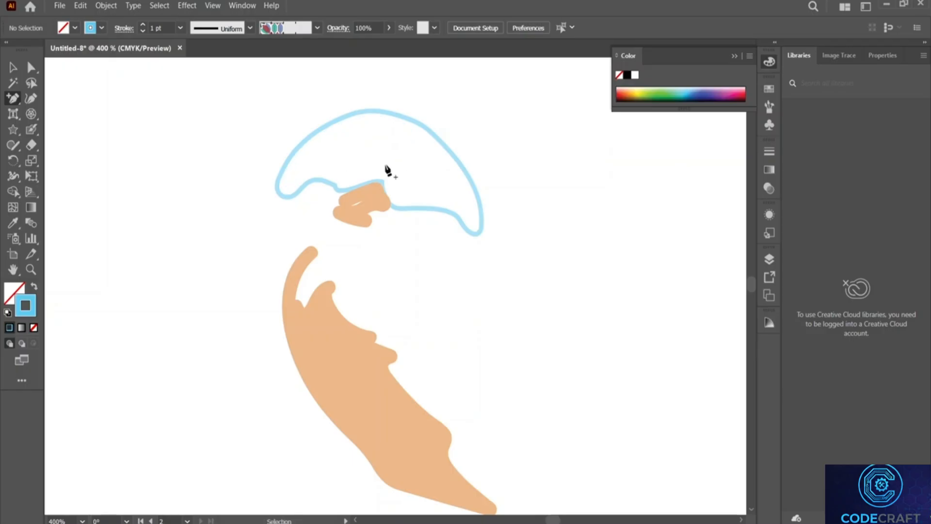
Enlarge the Blob Brush and fill the inside of the crown outline with light blue.
click(30, 129)
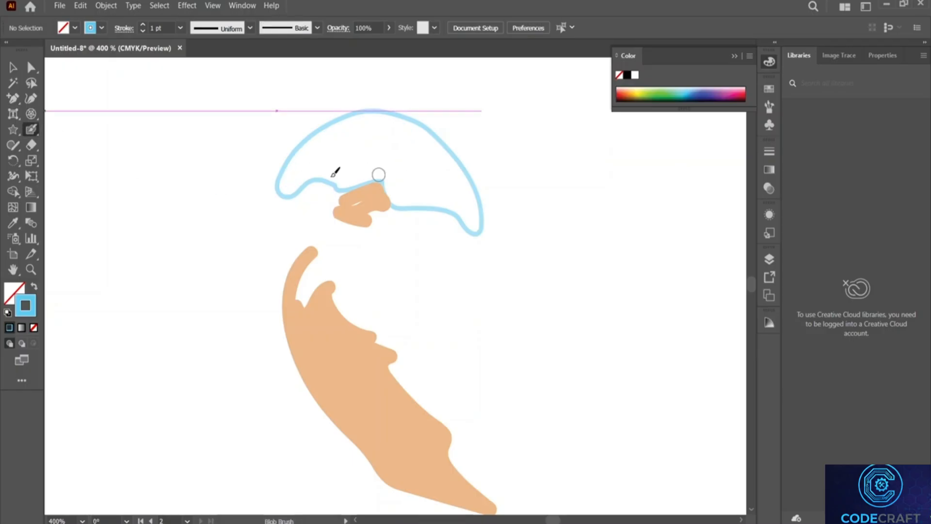
key(bracketright)
key(bracketright)
key(bracketright)
key(bracketright)
key(bracketright)
key(bracketright)
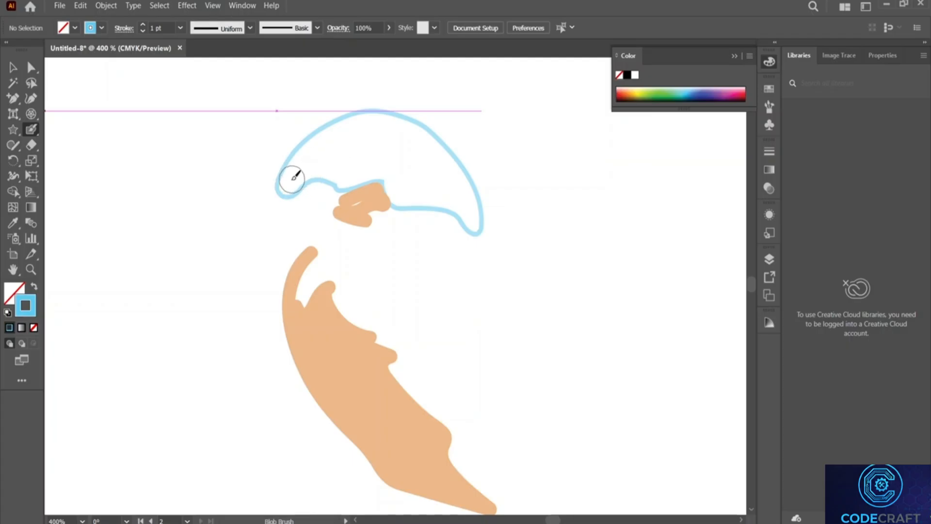
mouse_move(287, 186)
mouse_down()
mouse_move(317, 146)
mouse_move(372, 119)
mouse_move(450, 154)
mouse_move(476, 217)
mouse_move(462, 200)
mouse_move(400, 193)
mouse_move(380, 165)
mouse_move(337, 180)
mouse_move(324, 160)
mouse_move(308, 167)
mouse_move(368, 136)
mouse_move(424, 152)
mouse_move(451, 186)
mouse_move(408, 177)
mouse_move(376, 150)
mouse_move(422, 171)
mouse_up()
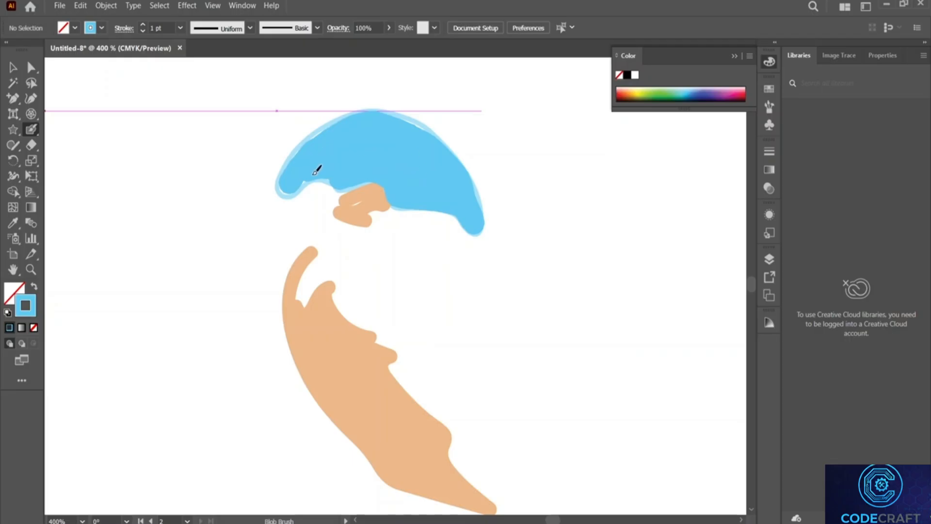
Touch up the remaining white gaps along the edges of the light blue crown with a smaller Blob Brush.
drag(315, 171, 312, 172)
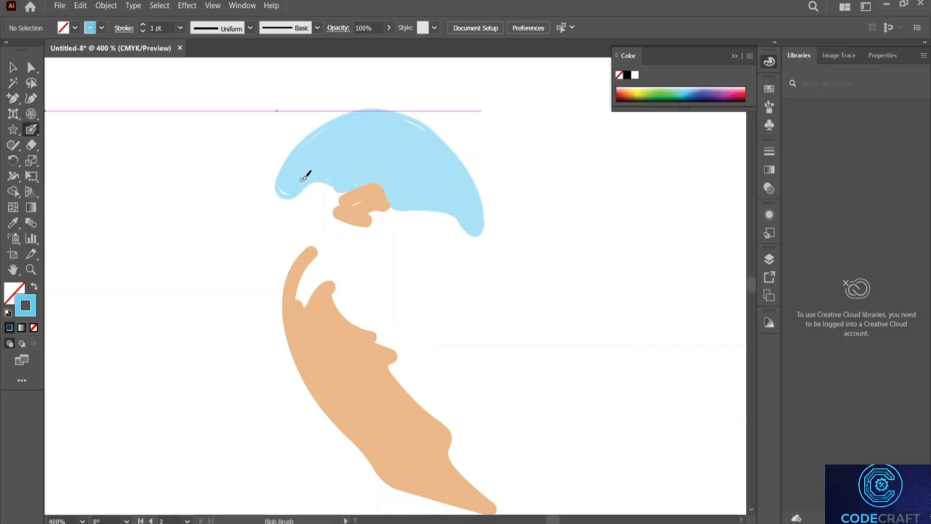
drag(295, 187, 292, 189)
drag(298, 156, 341, 123)
mouse_move(403, 121)
mouse_down()
mouse_move(427, 130)
mouse_move(393, 135)
mouse_up()
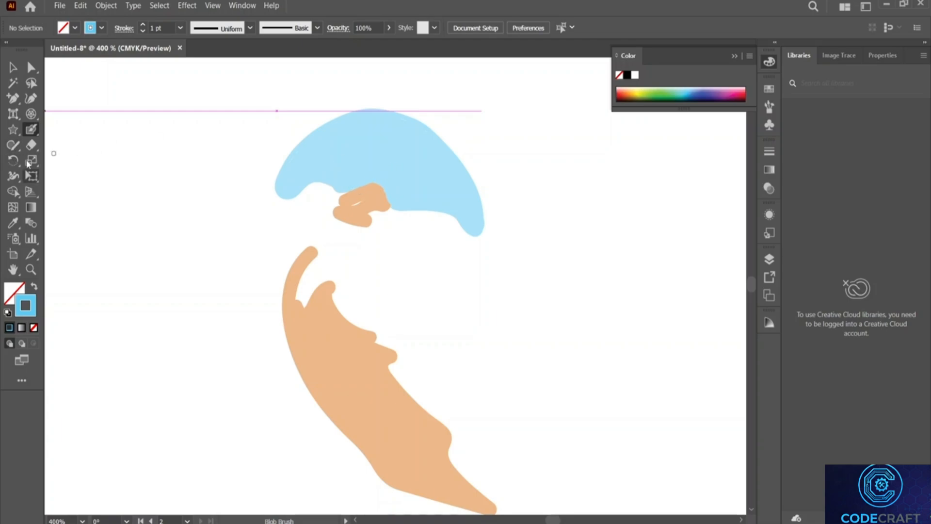
Sample the cheek patch's orange, fill the gap in the patch with the Blob Brush, and keep orange as the stroke colour.
click(371, 197)
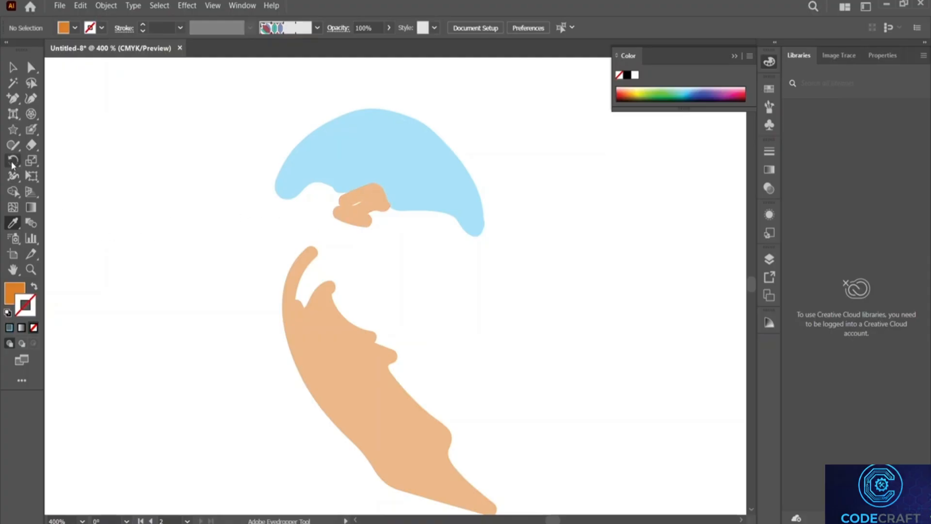
click(31, 129)
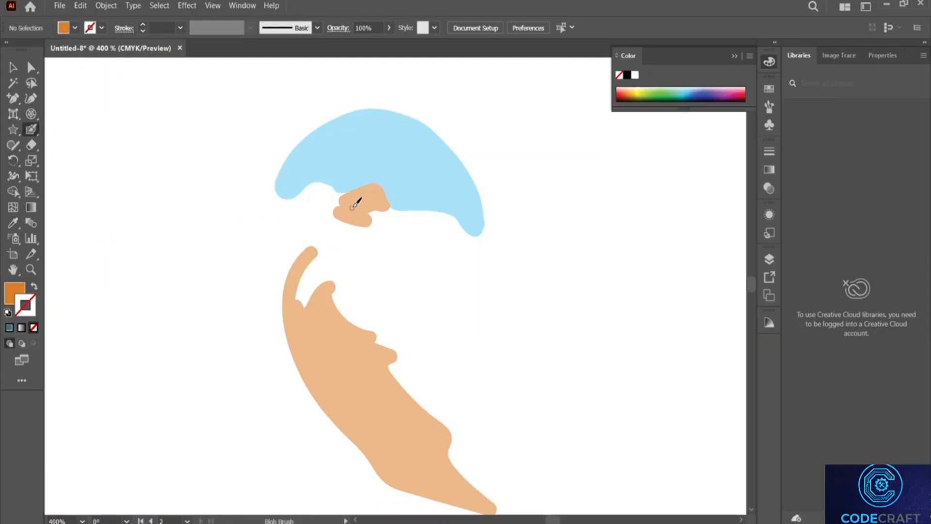
key(shift+x)
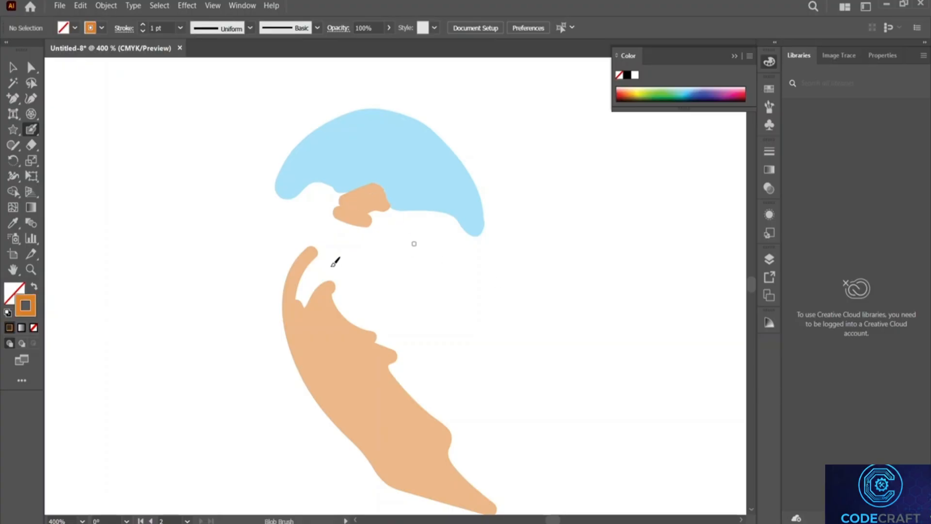
Toggle Layer 1's visibility to compare the painted shapes with the photo, leave it shown, and activate the Eyedropper.
click(773, 264)
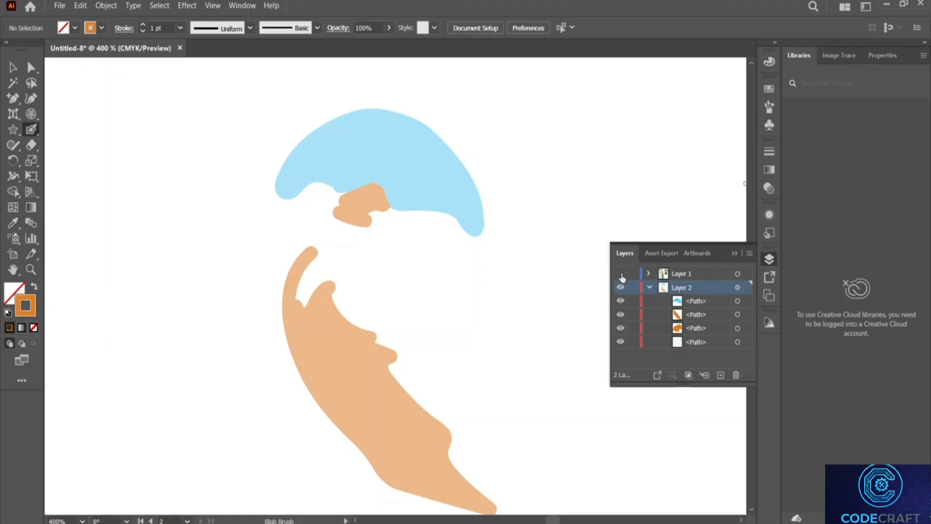
click(621, 274)
click(621, 274)
click(621, 274)
click(621, 274)
click(621, 274)
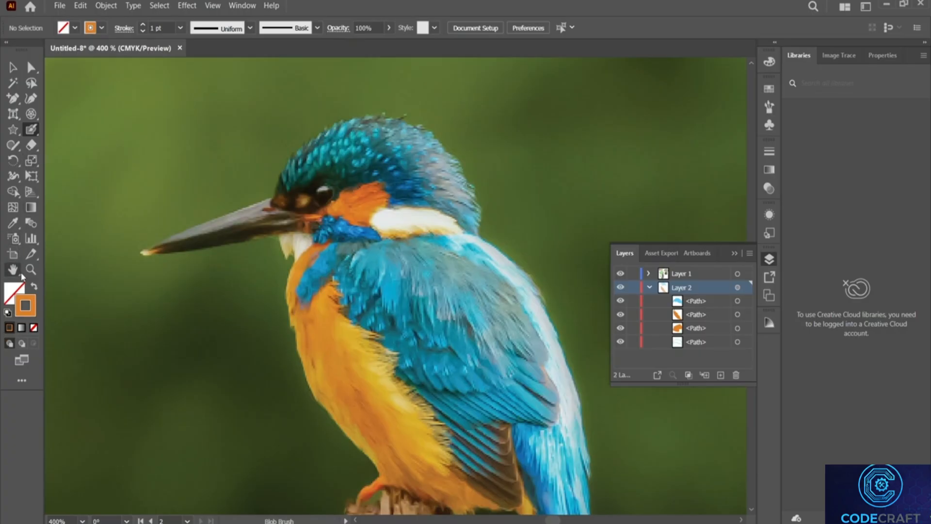
click(12, 222)
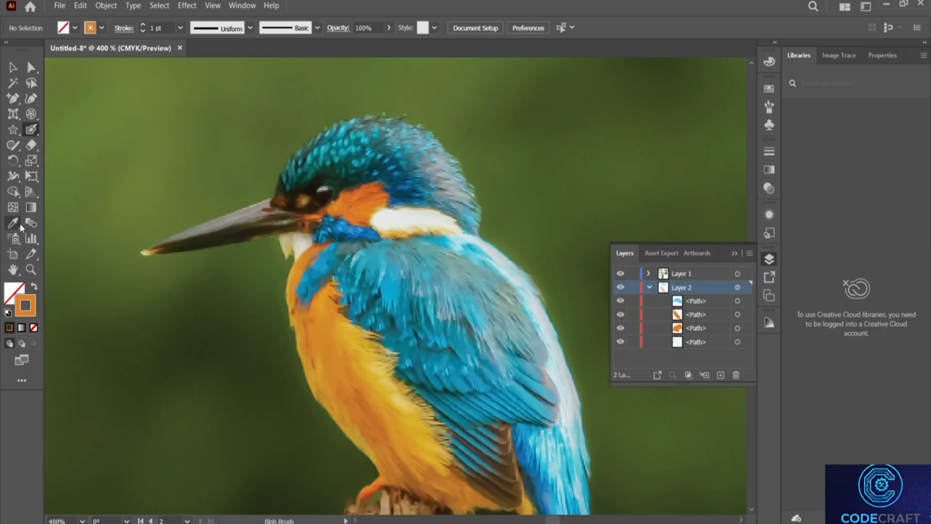
Sample the throat's blue as the stroke colour, paint the blue patch below the cheek with the Blob Brush, and hide Layer 1.
click(353, 221)
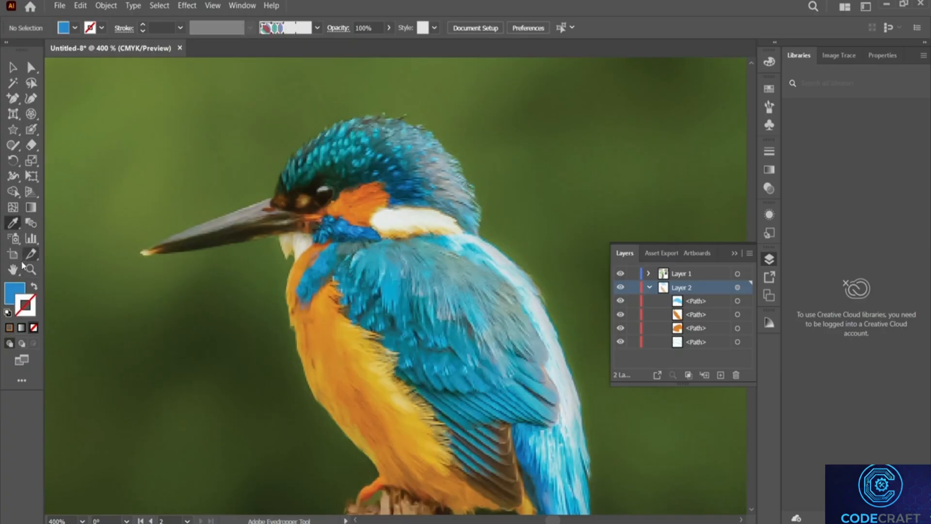
click(34, 287)
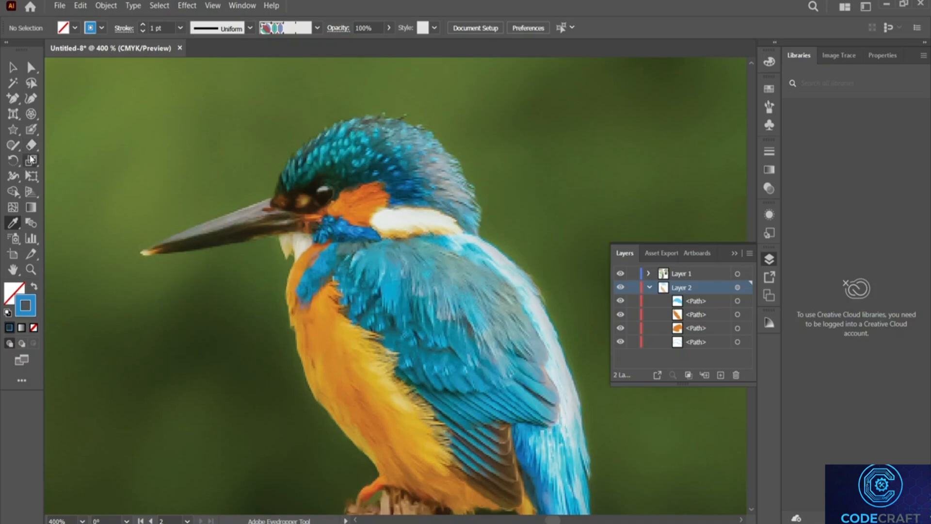
click(31, 129)
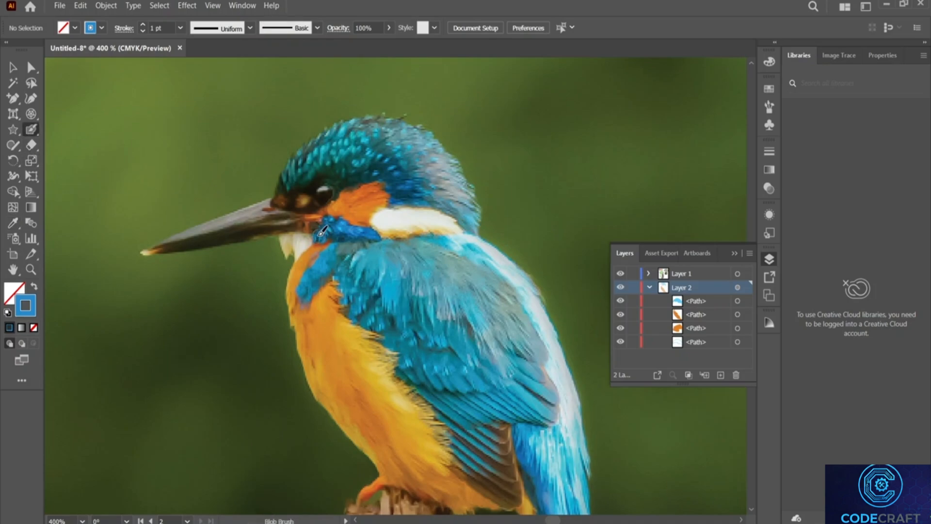
mouse_move(322, 231)
mouse_down()
mouse_move(332, 218)
mouse_move(320, 234)
mouse_move(340, 224)
mouse_move(375, 233)
mouse_move(338, 216)
mouse_move(330, 234)
mouse_move(324, 225)
mouse_move(333, 216)
mouse_move(332, 258)
mouse_move(303, 288)
mouse_move(311, 291)
mouse_move(342, 250)
mouse_move(335, 240)
mouse_move(357, 249)
mouse_up()
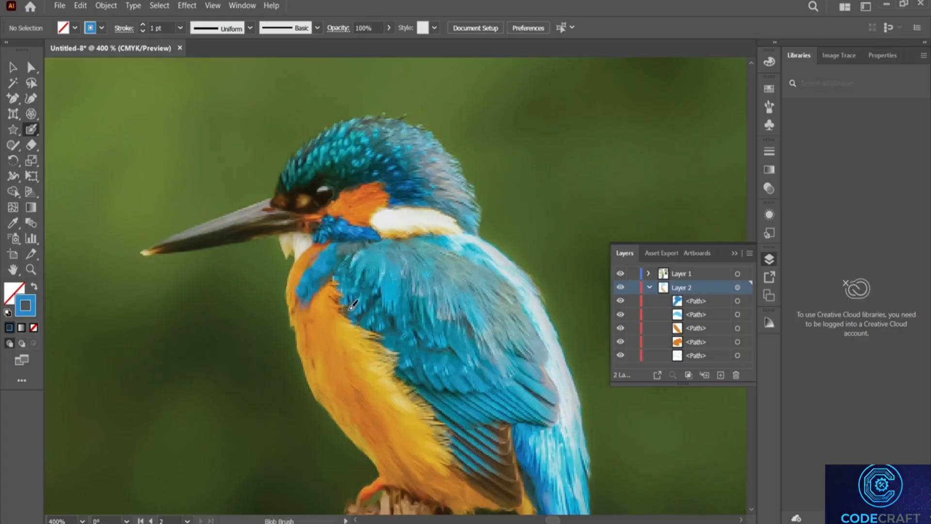
click(623, 275)
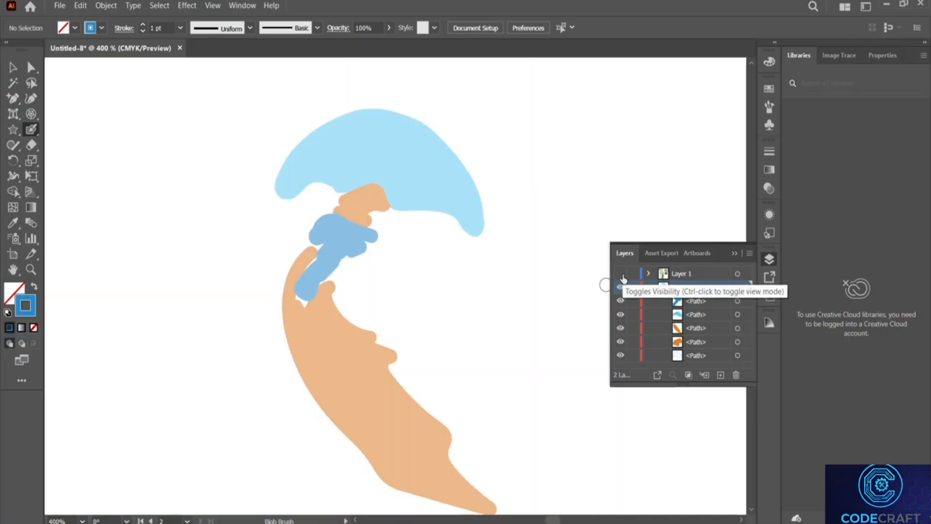
Try filling the gap between the blue throat patch and the orange breast, compare it with the photo, and undo the stroke.
mouse_move(318, 258)
mouse_down()
mouse_move(306, 299)
mouse_move(349, 251)
mouse_move(317, 243)
mouse_up()
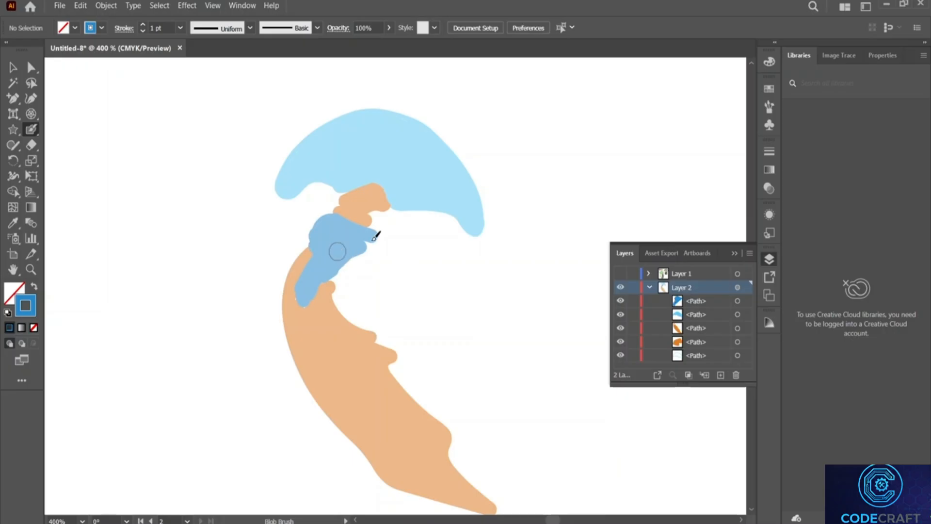
click(621, 275)
click(621, 274)
click(621, 275)
click(621, 275)
click(622, 275)
click(622, 275)
click(622, 274)
click(622, 275)
key(ctrl+z)
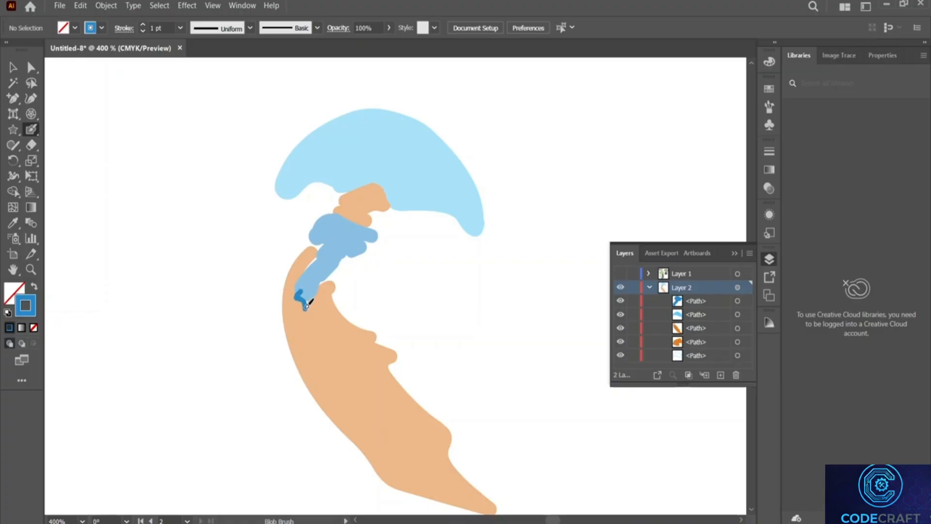
Refine the border between the blue throat patch and the breast with blue and orange Blob Brush strokes, and show Layer 1.
mouse_move(317, 289)
mouse_down()
mouse_move(321, 277)
mouse_move(301, 284)
mouse_move(327, 242)
mouse_move(312, 245)
mouse_move(310, 224)
mouse_move(303, 275)
mouse_move(316, 254)
mouse_up()
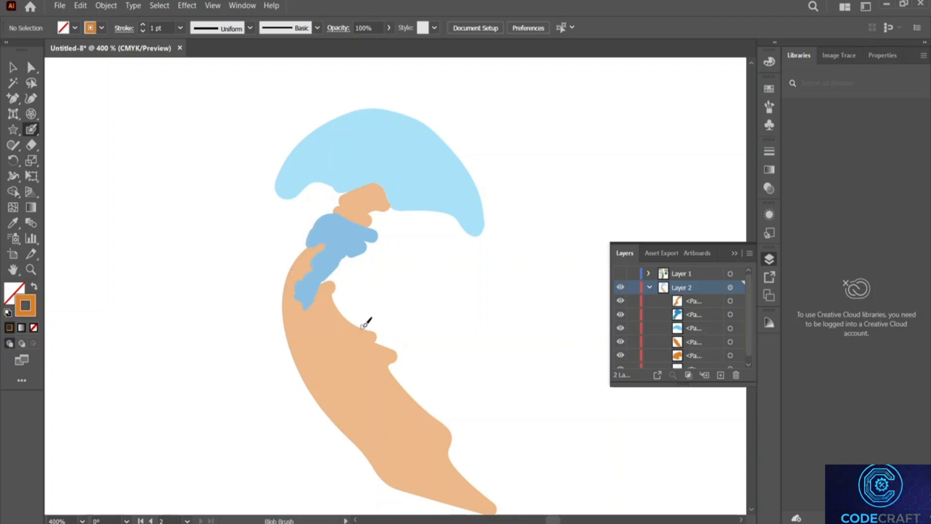
click(620, 274)
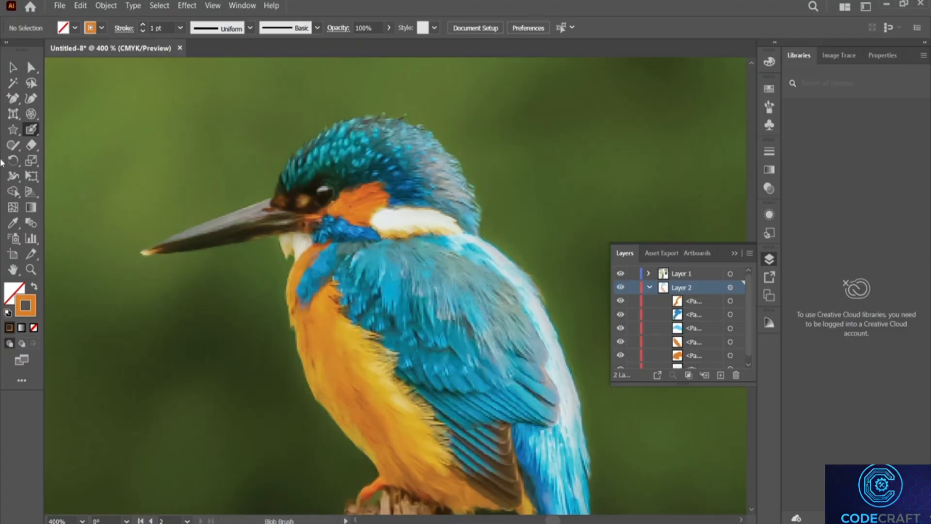
click(13, 223)
click(305, 244)
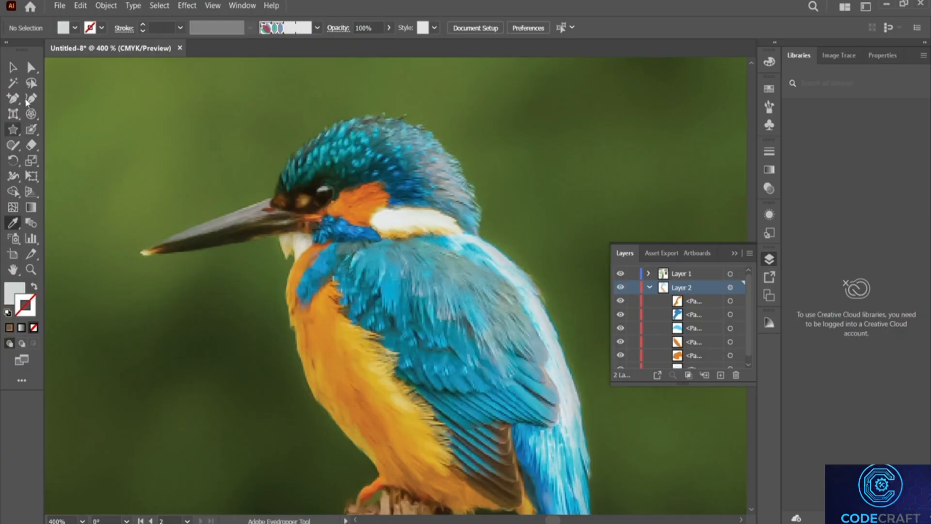
click(31, 129)
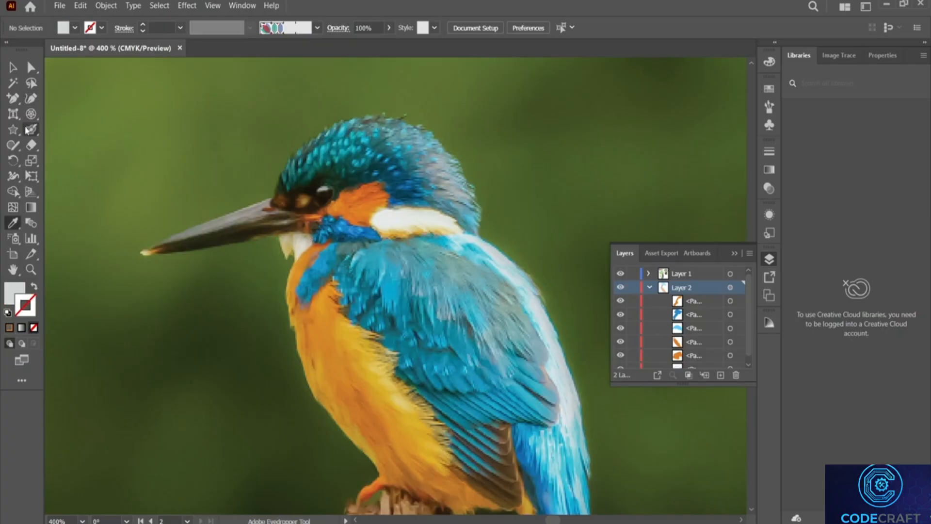
click(35, 290)
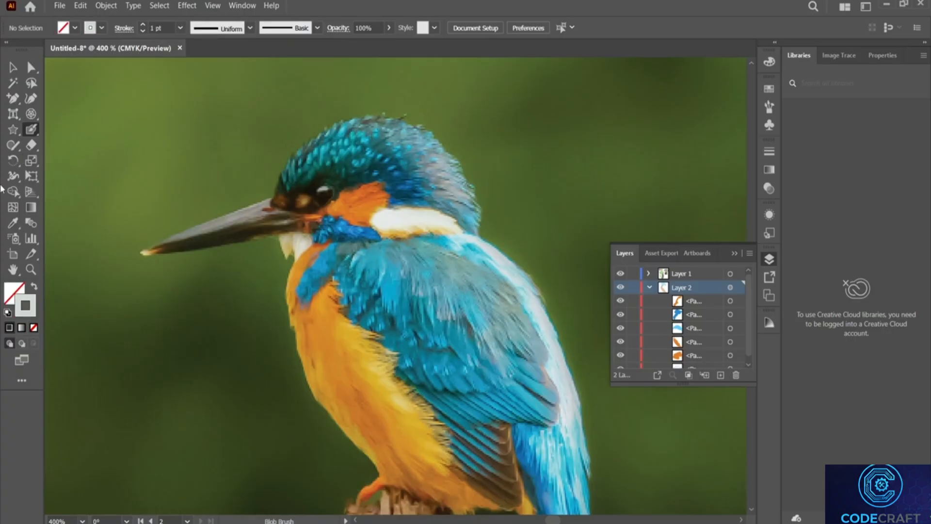
Sample the off-white below the beak as the stroke colour and paint the small white throat patch with the Blob Brush.
click(13, 223)
click(305, 237)
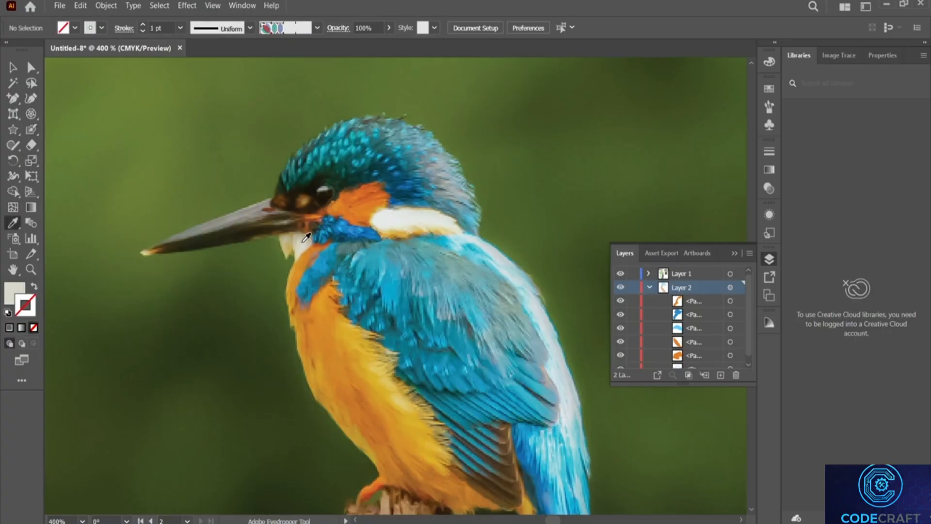
click(35, 288)
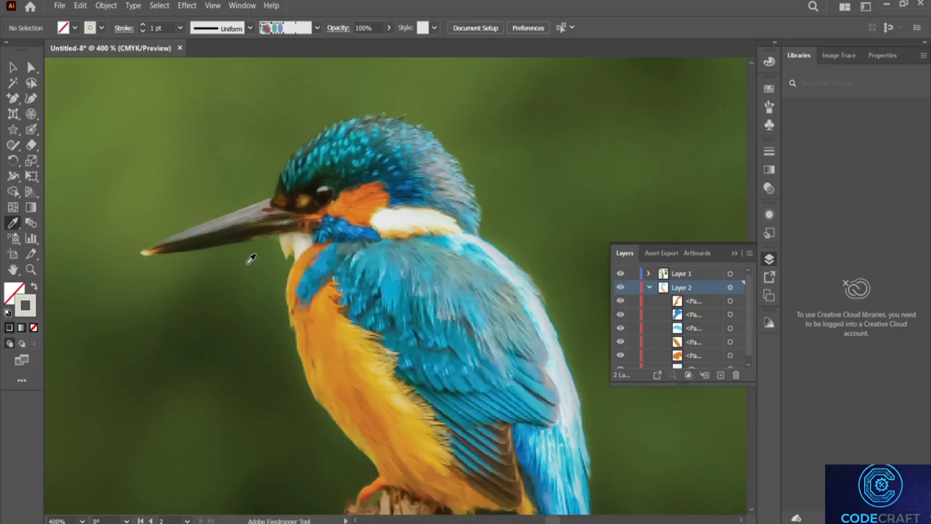
click(32, 130)
key(shift+b)
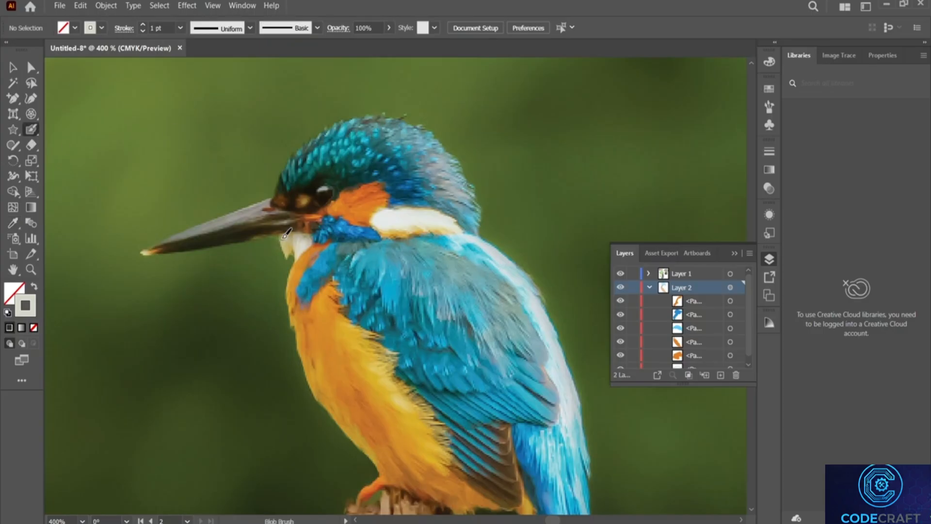
drag(285, 232, 289, 250)
drag(316, 237, 285, 232)
drag(301, 241, 302, 242)
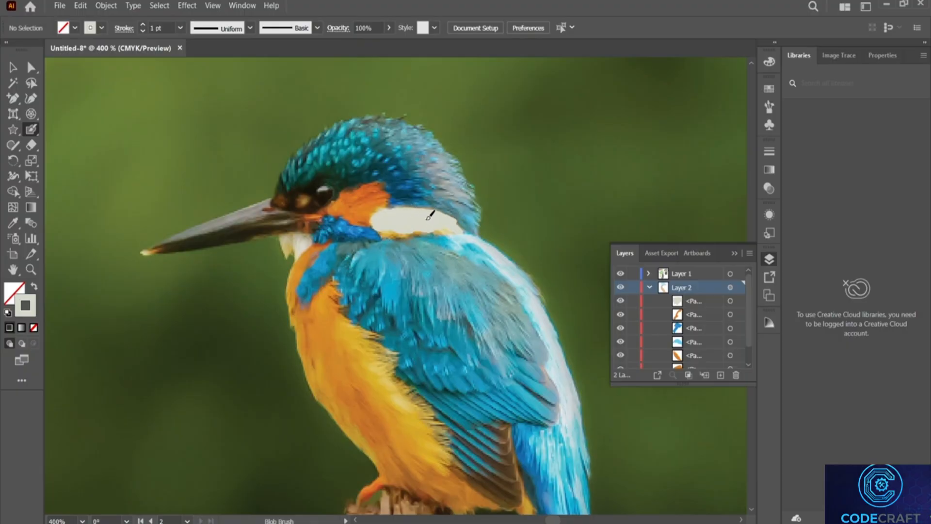
Paint the white neck patch behind the cheek in off-white, fill its remaining gaps, and leave Layer 1 hidden.
drag(453, 203, 379, 221)
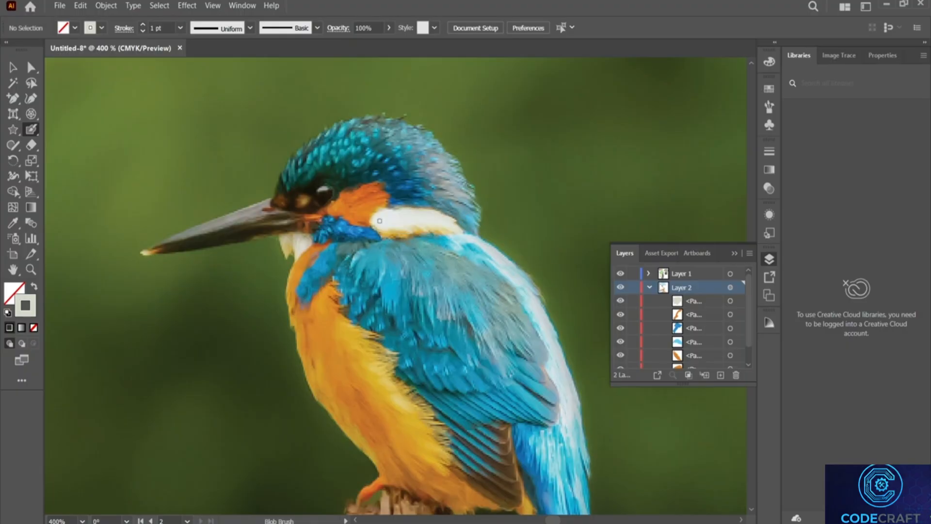
click(622, 275)
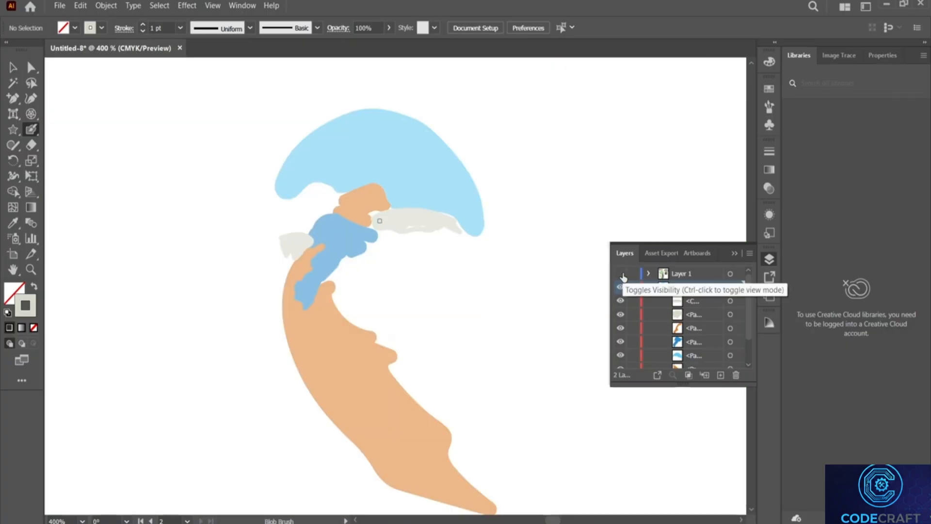
mouse_move(407, 227)
mouse_down()
mouse_move(448, 214)
mouse_move(461, 223)
mouse_move(438, 213)
mouse_move(463, 220)
mouse_up()
click(621, 274)
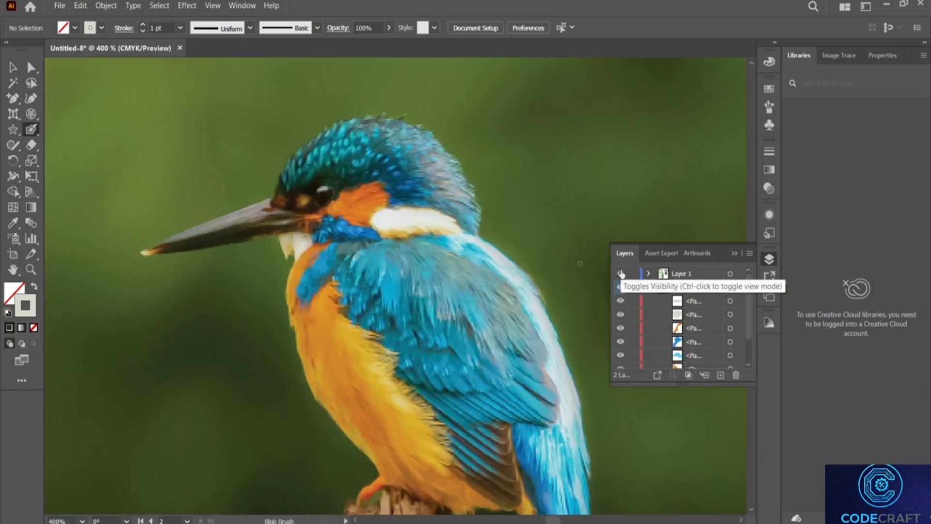
click(621, 274)
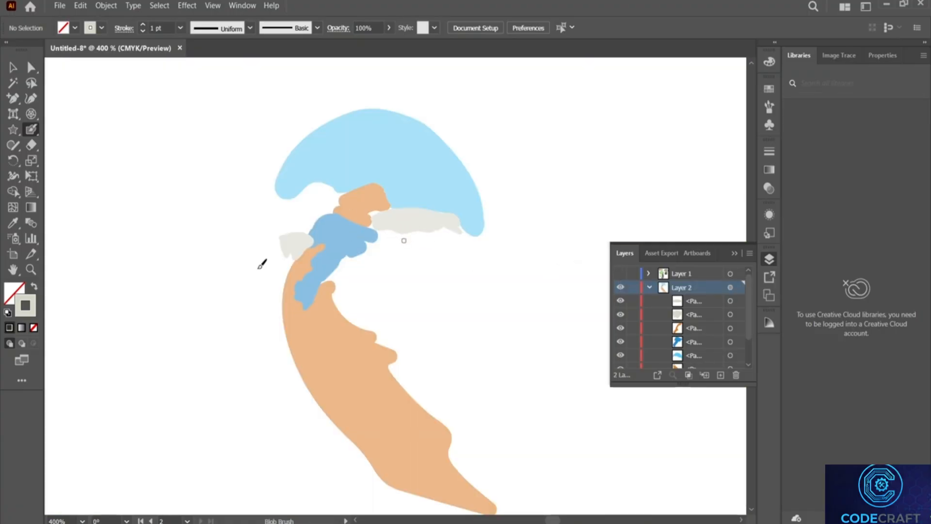
Sample the breast's orange as the stroke colour and paint a thin orange strip along the lower edge of the off-white neck patch.
double_click(27, 304)
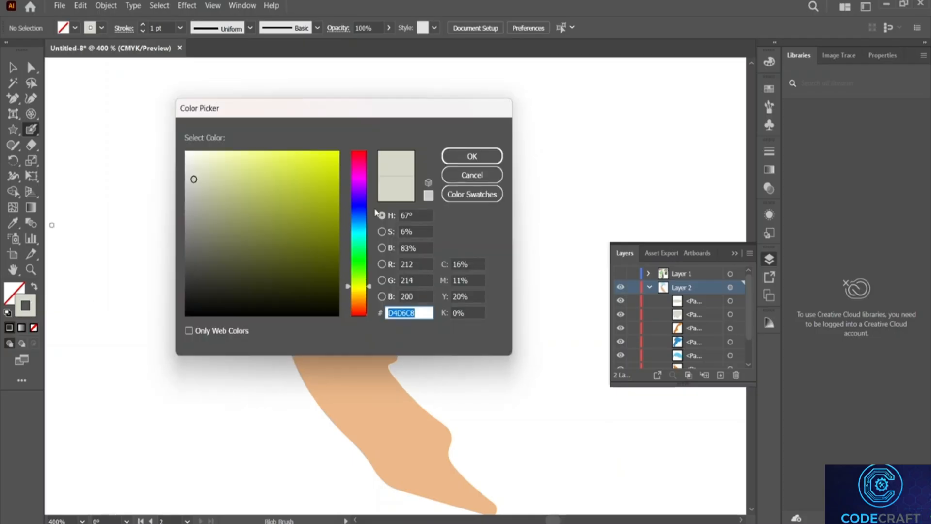
click(479, 173)
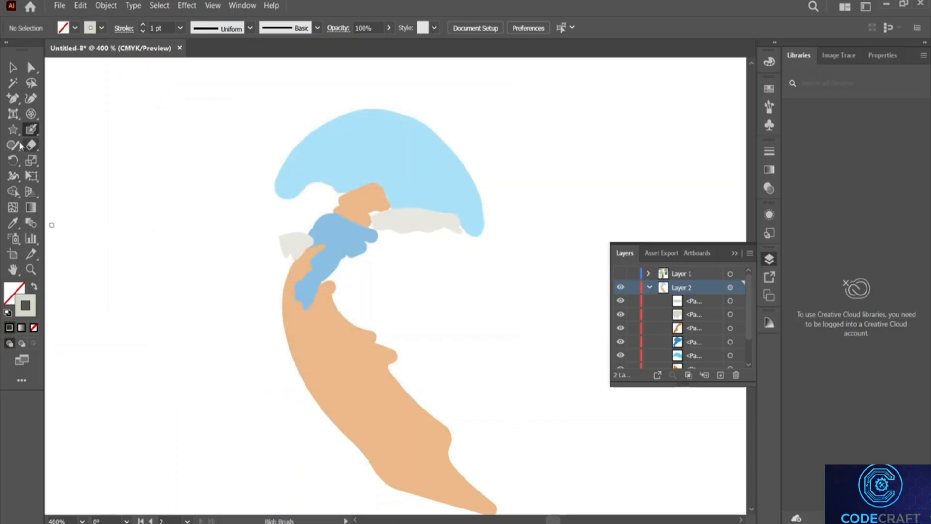
click(14, 222)
click(333, 321)
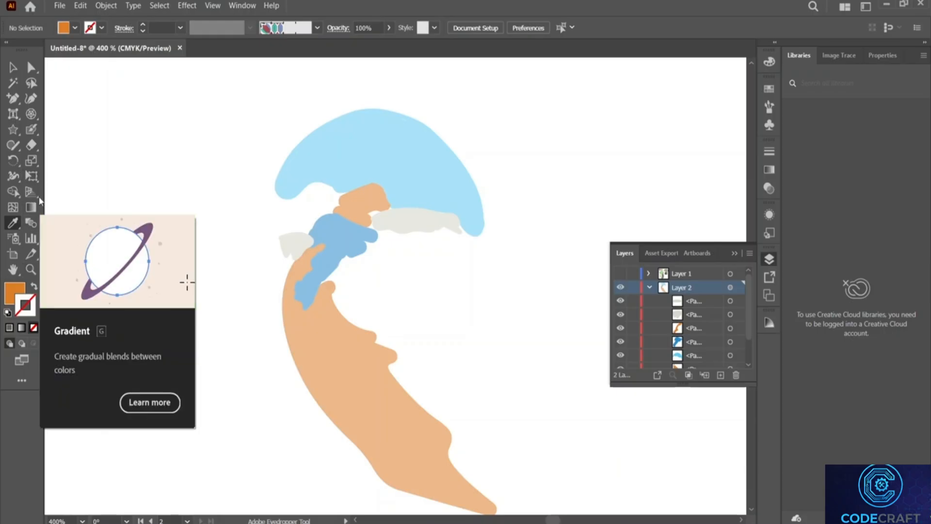
key(shift+x)
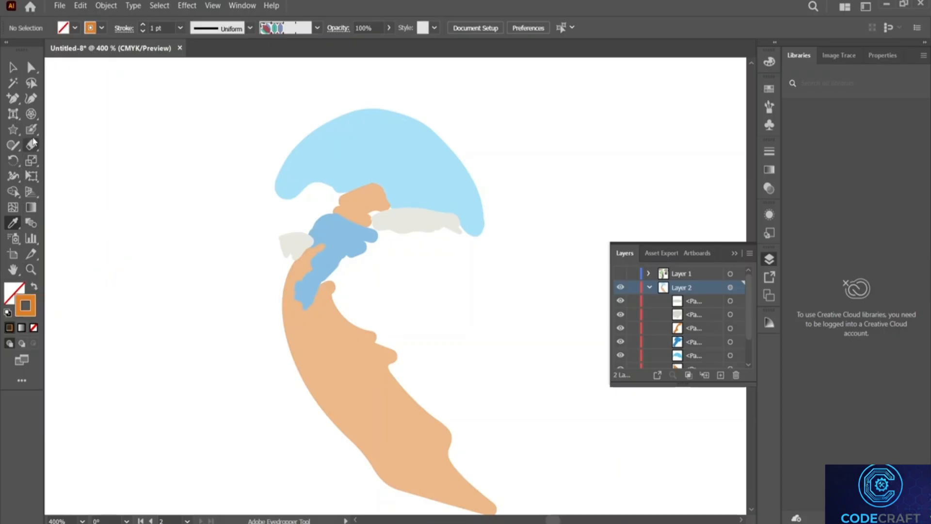
key(shift+b)
mouse_move(365, 214)
mouse_down()
mouse_move(379, 212)
mouse_move(379, 231)
mouse_move(437, 234)
mouse_up()
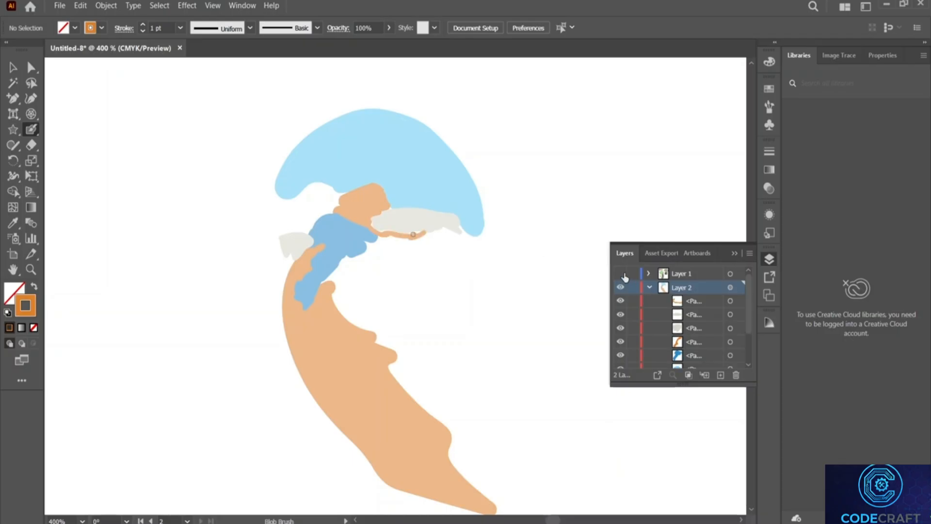
Extend the orange strip under the neck patch to its rear end over the photo, and hide Layer 1 again.
click(621, 274)
mouse_move(418, 228)
mouse_down()
mouse_move(455, 230)
mouse_move(384, 232)
mouse_up()
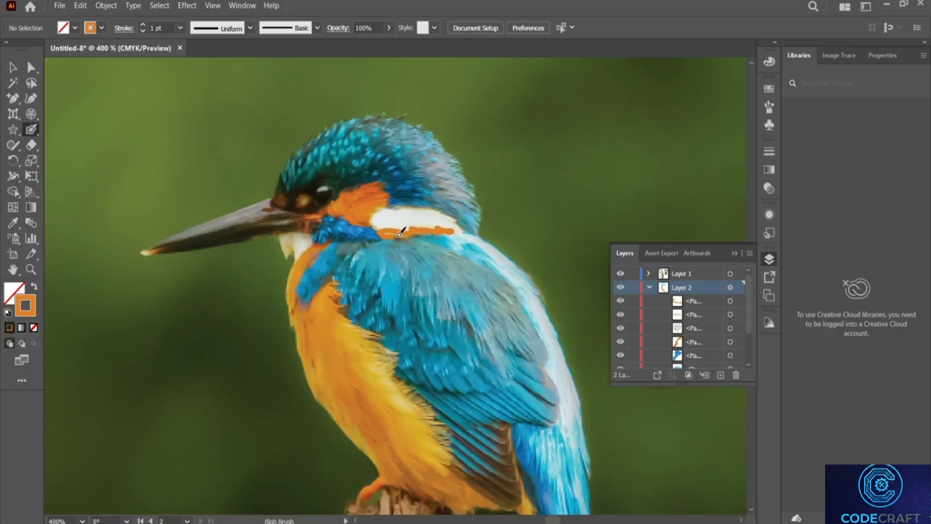
key(ctrl+z)
click(620, 274)
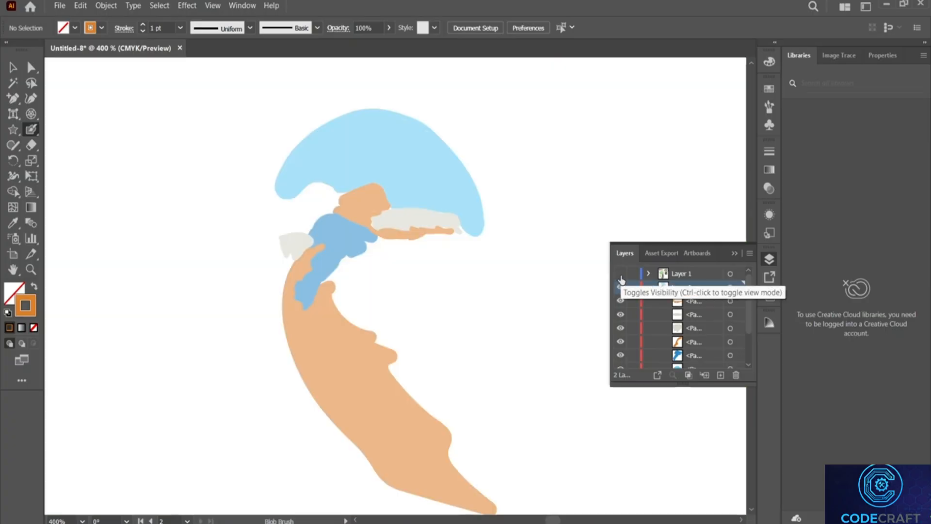
Paint the orange area between the cheek patch and the beak, fill its gaps while comparing with the photo, and leave Layer 1 shown.
click(621, 276)
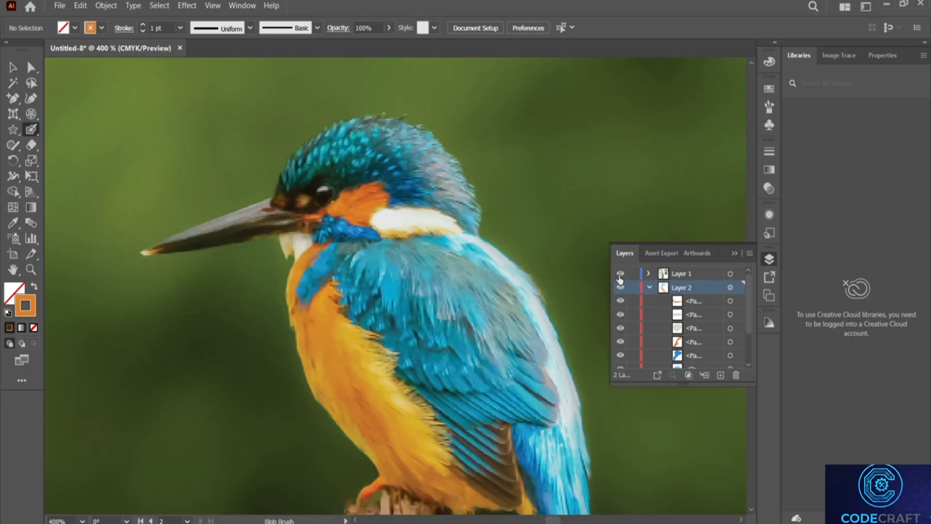
click(620, 275)
click(620, 275)
click(620, 274)
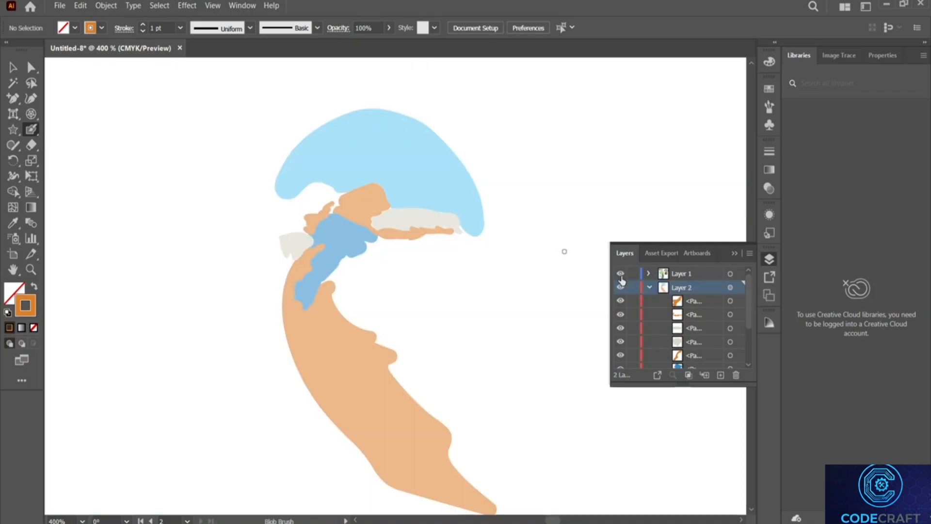
click(620, 273)
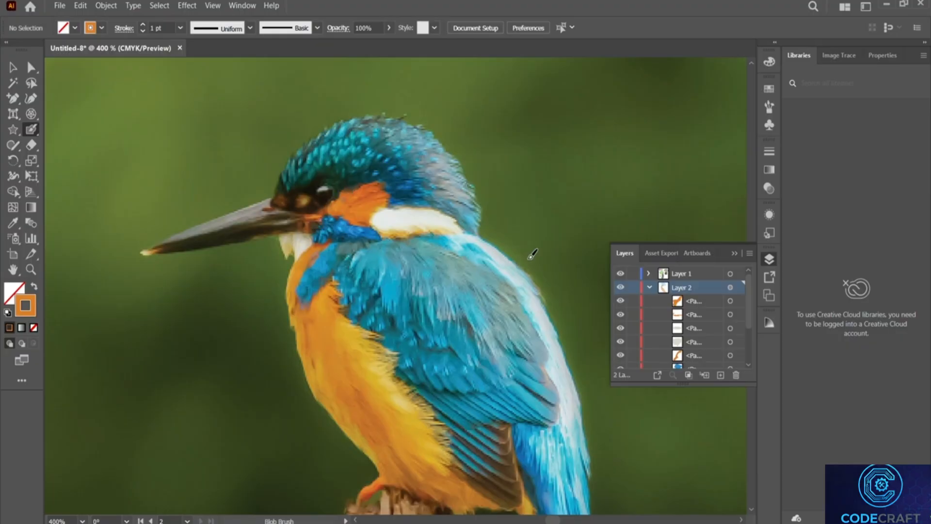
click(621, 274)
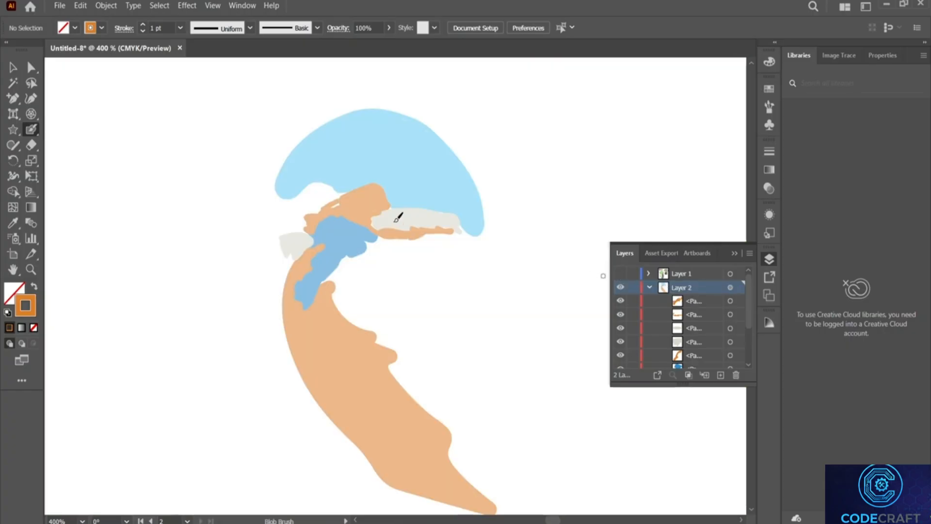
key(ctrl+z)
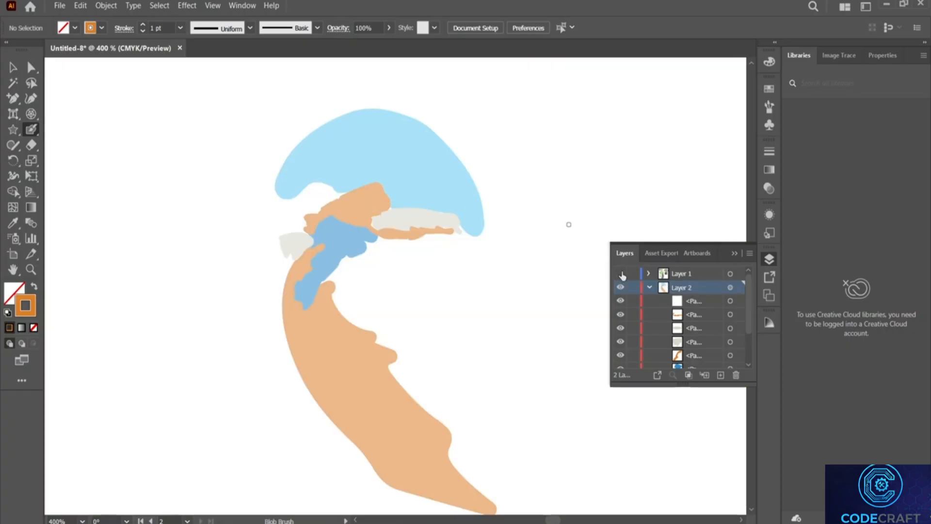
click(620, 273)
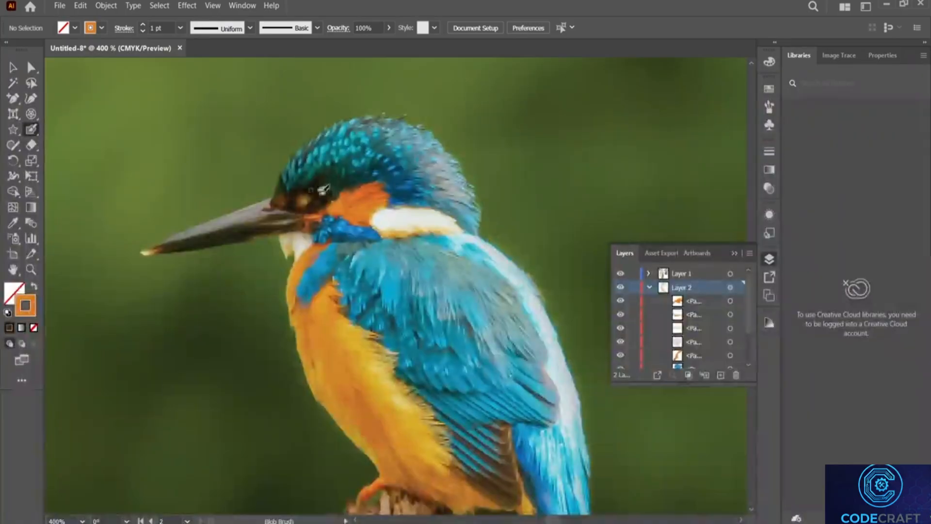
Set the stroke colour to black (000000) with only web colours enabled, and paint the round eye over the photo.
double_click(34, 302)
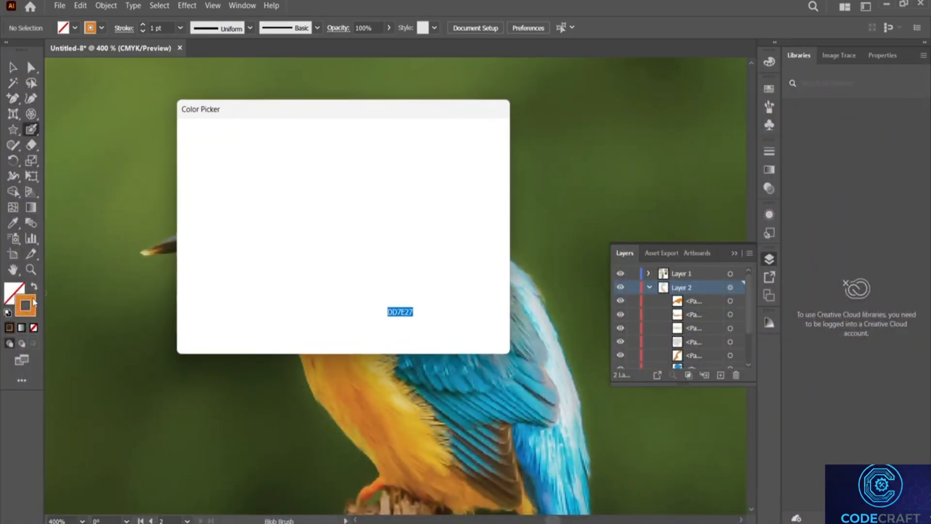
drag(219, 307, 167, 318)
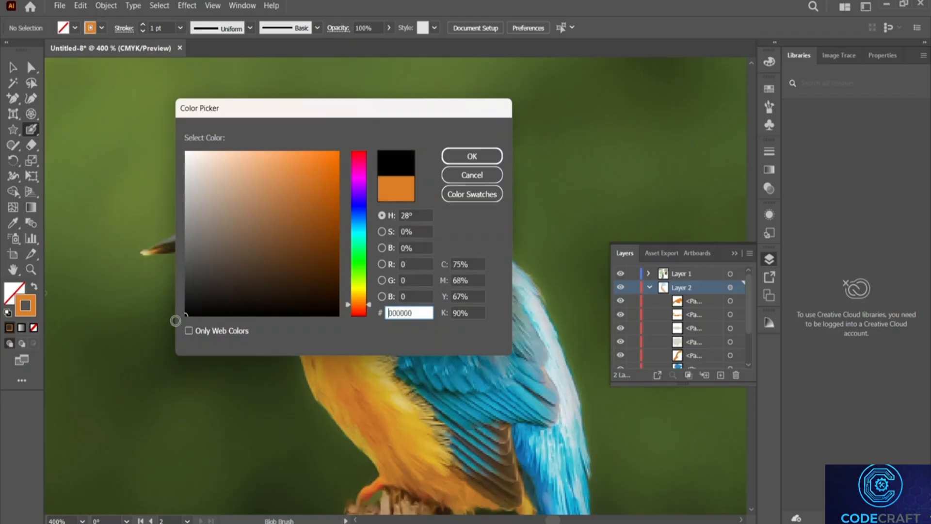
click(189, 330)
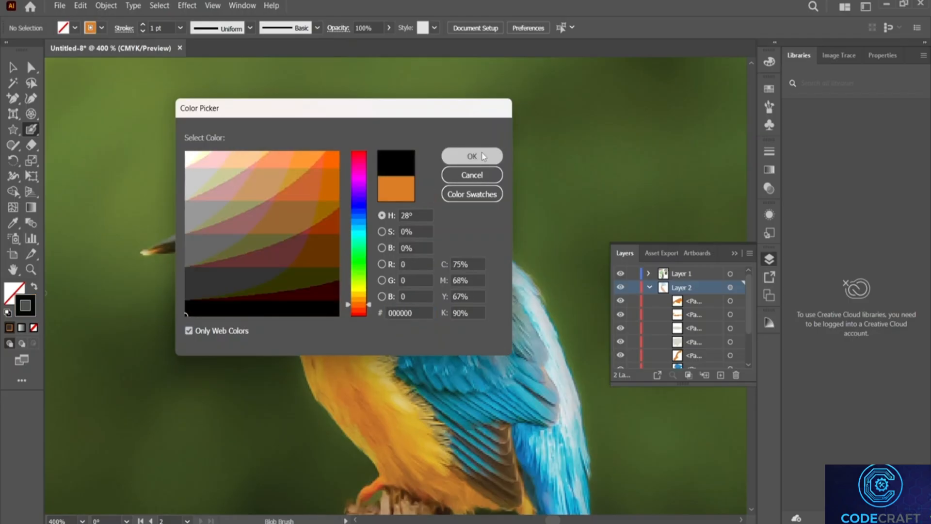
click(491, 155)
mouse_move(335, 188)
mouse_down()
mouse_move(321, 188)
mouse_move(319, 202)
mouse_move(335, 183)
mouse_move(320, 198)
mouse_move(327, 200)
mouse_move(320, 190)
mouse_up()
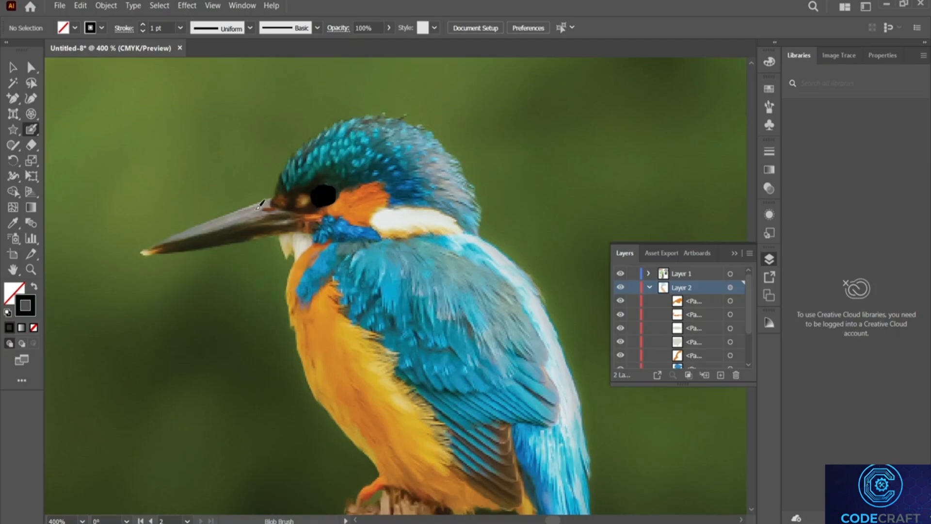
Sample the eye highlight's light grey as the stroke colour, paint the highlight on the black eye, and compare with Layer 1 hidden.
double_click(34, 304)
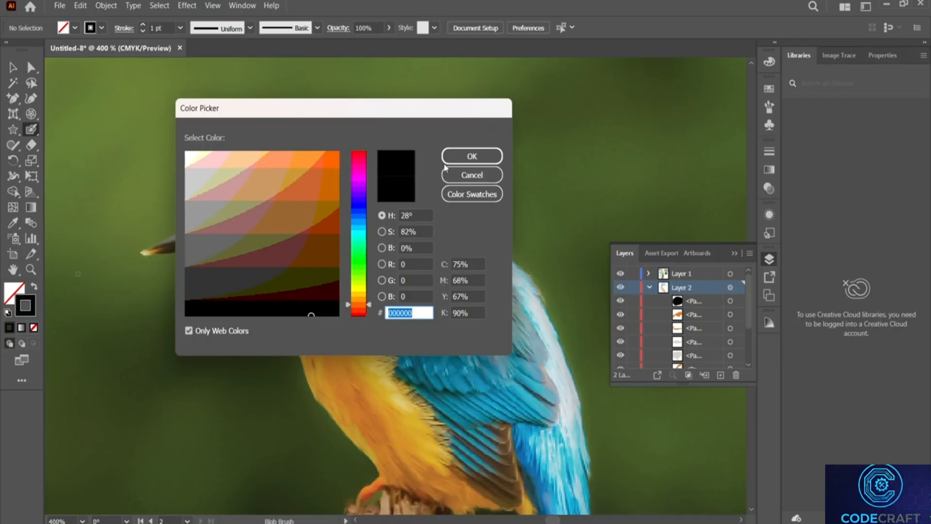
click(468, 176)
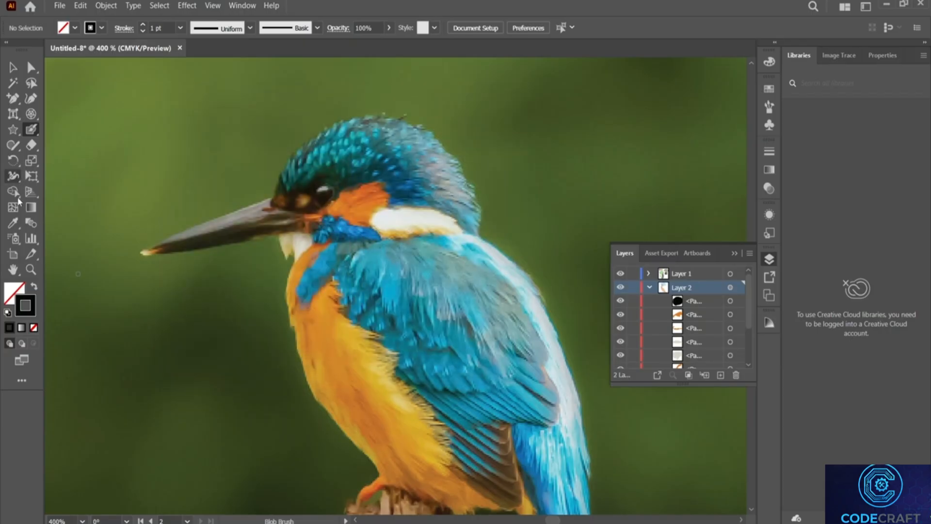
click(13, 223)
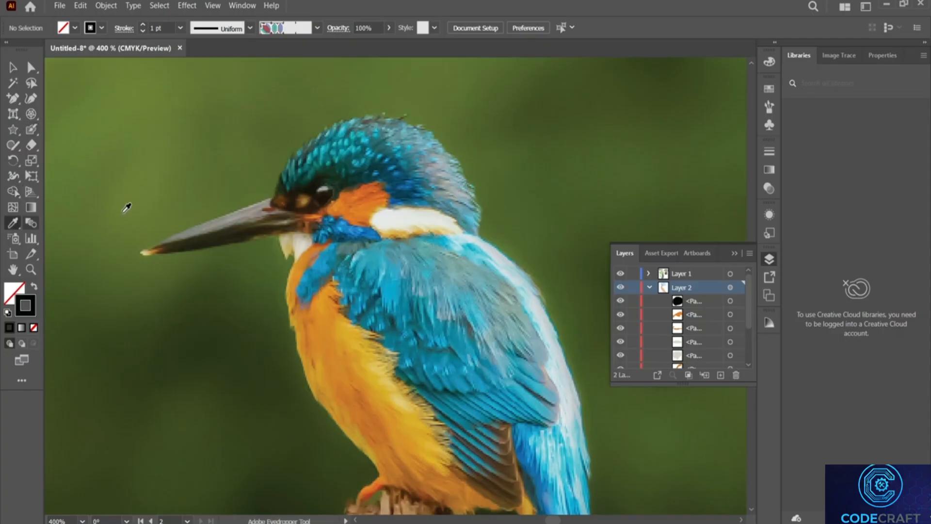
click(329, 182)
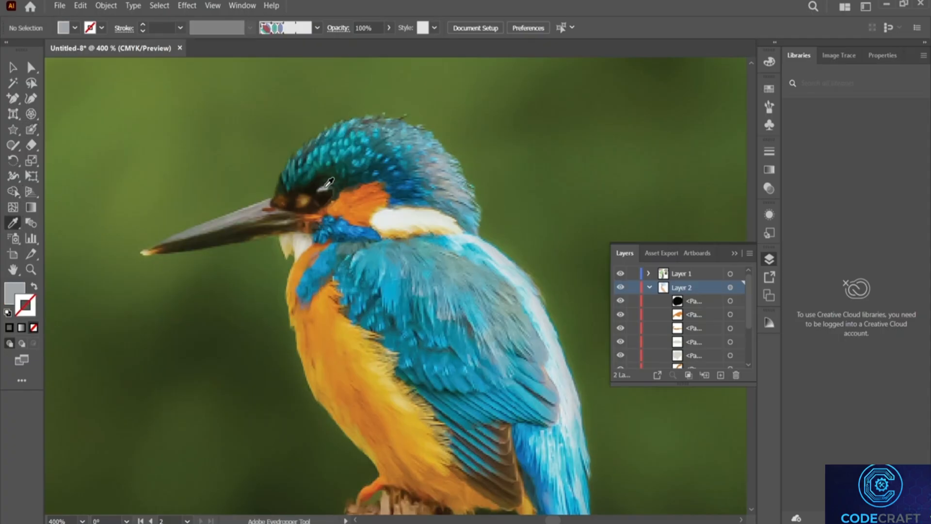
click(34, 286)
click(33, 133)
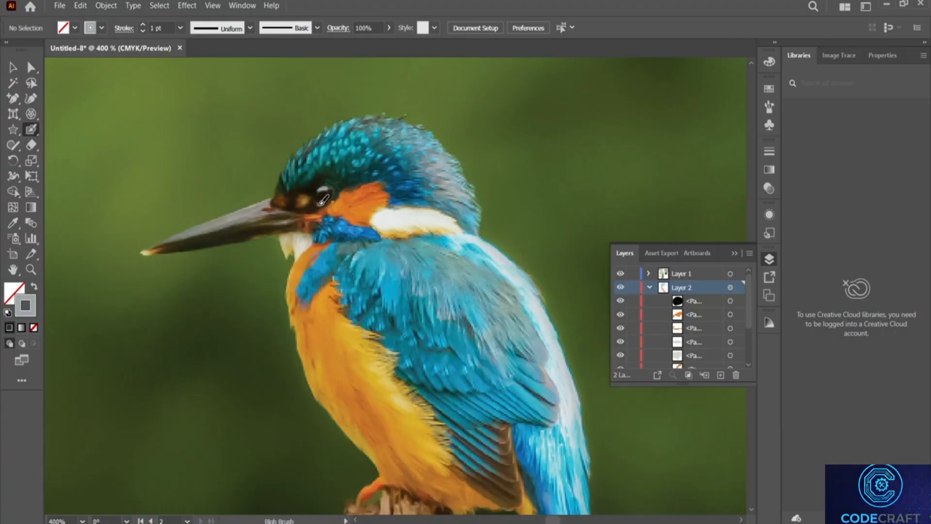
mouse_move(322, 188)
mouse_down()
mouse_move(335, 186)
mouse_move(324, 190)
mouse_up()
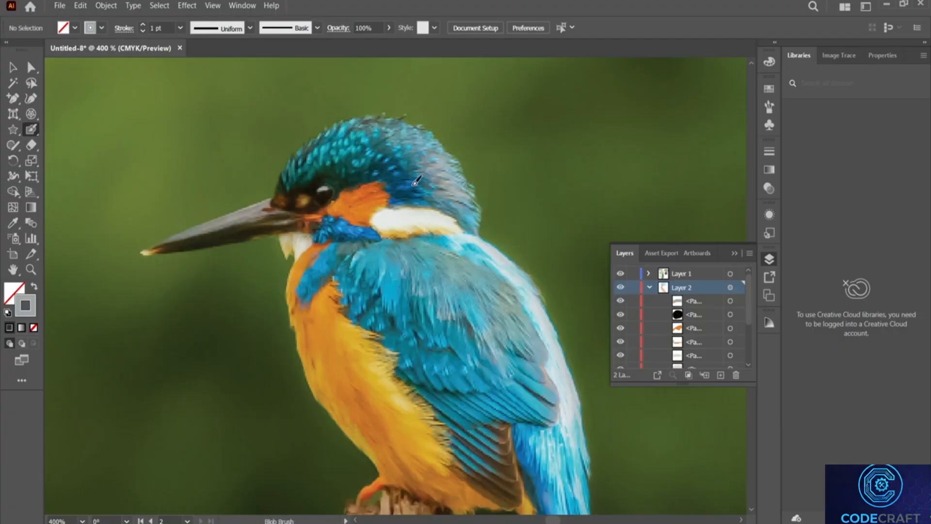
click(621, 273)
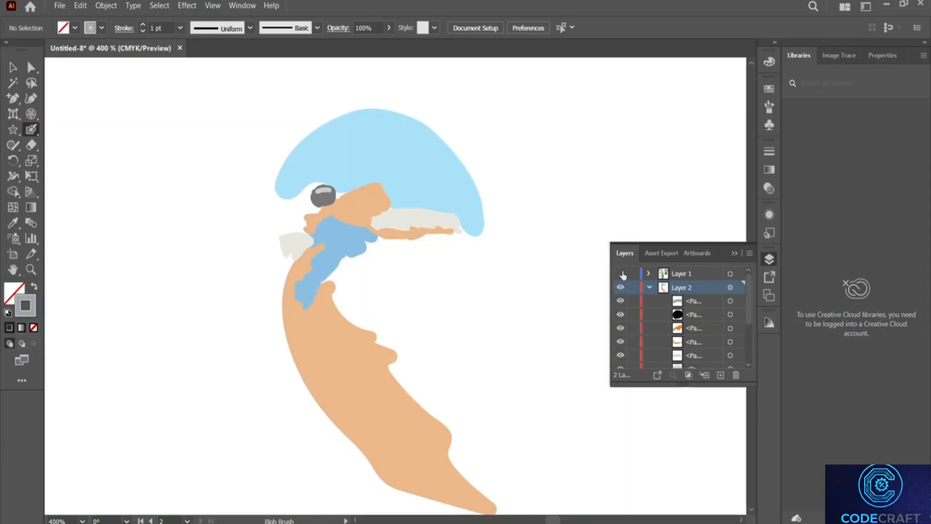
click(621, 274)
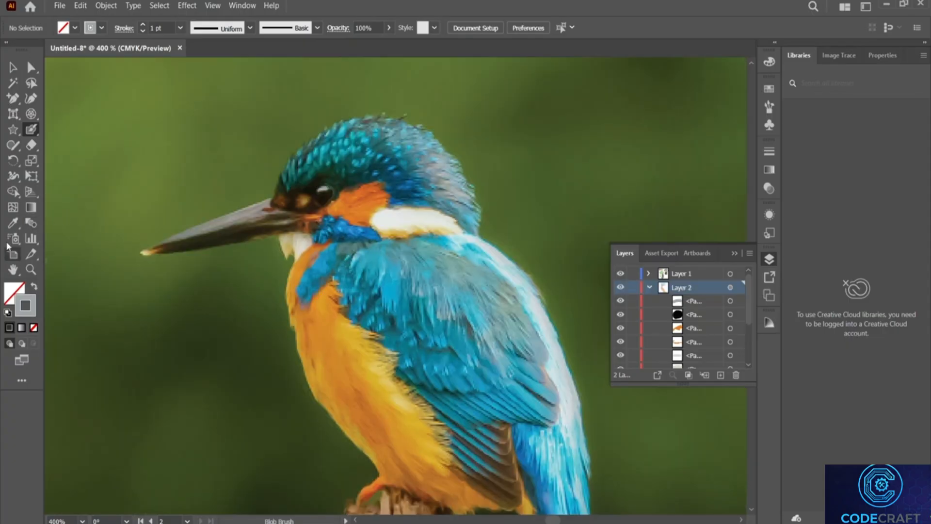
Sample the breast's orange as the stroke colour and fill the small area just behind the eye while Layer 1 is hidden.
click(13, 222)
click(311, 248)
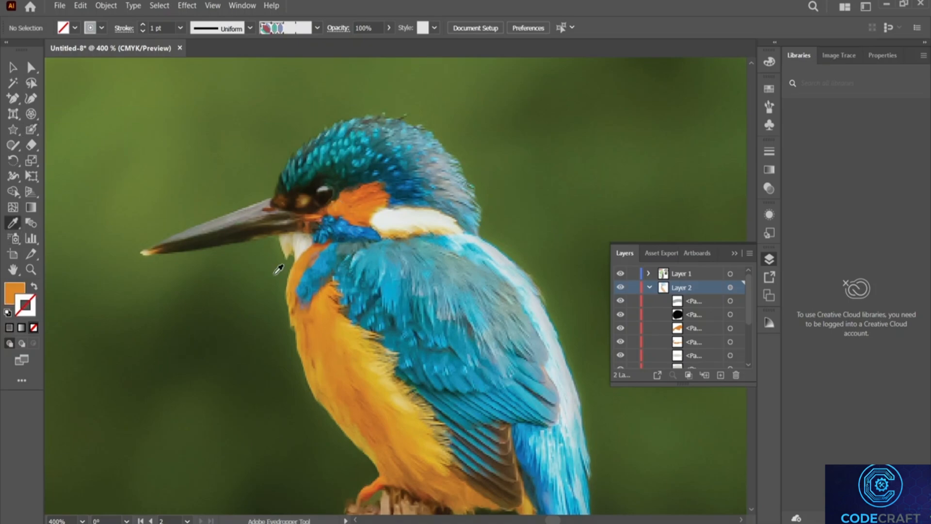
click(35, 286)
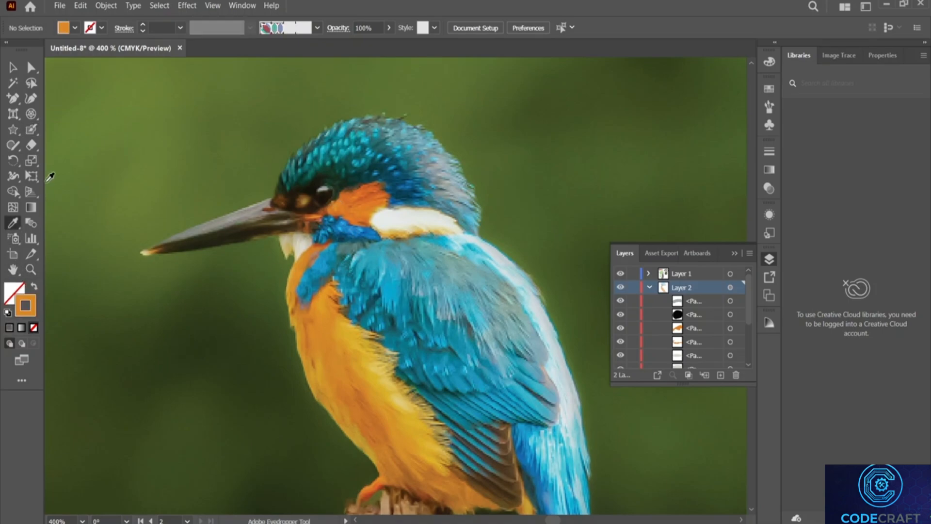
click(31, 129)
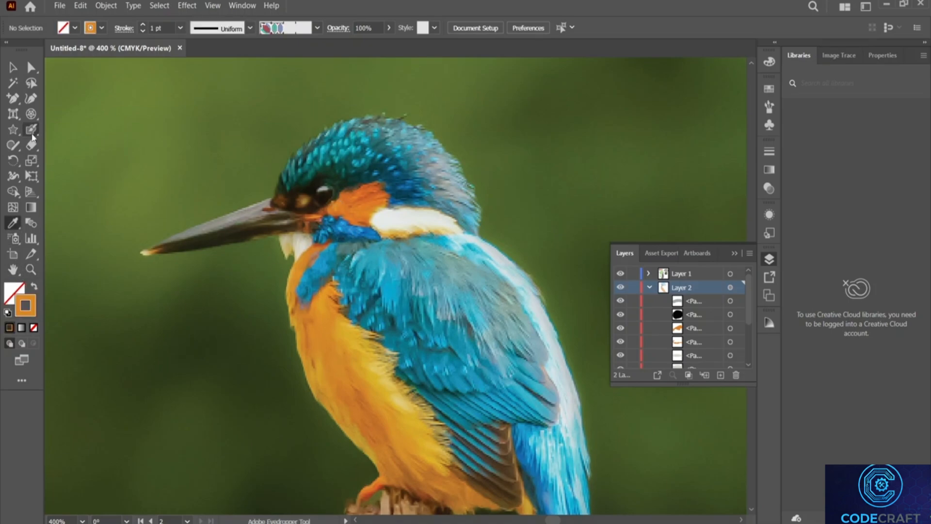
click(620, 273)
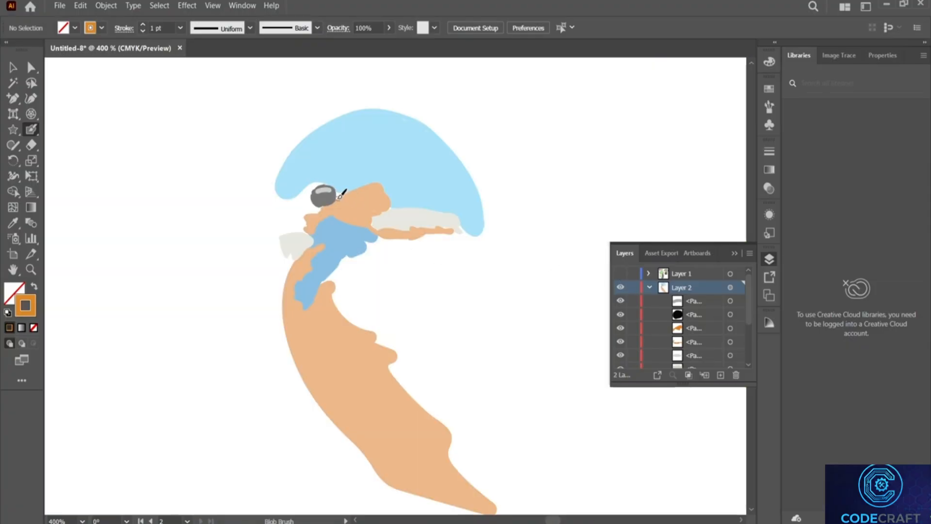
mouse_move(340, 194)
mouse_down()
mouse_move(348, 190)
mouse_move(342, 196)
mouse_up()
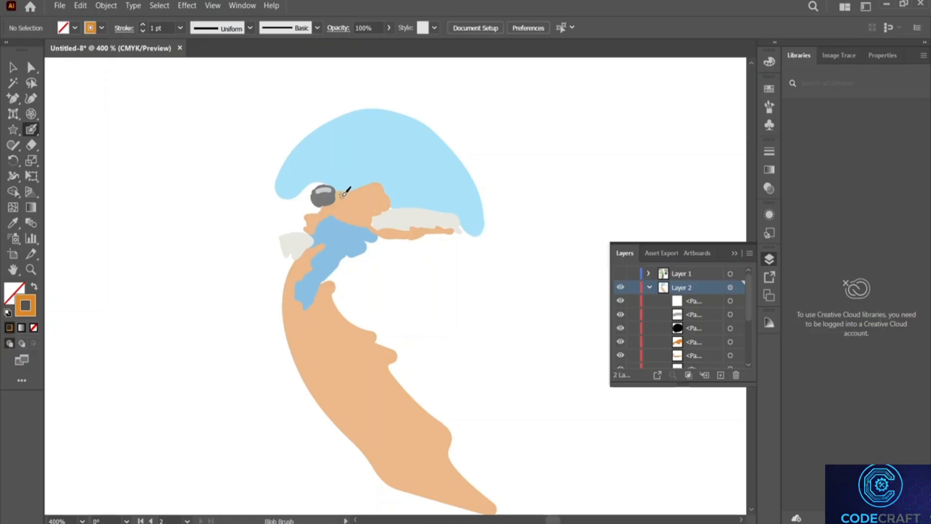
click(620, 274)
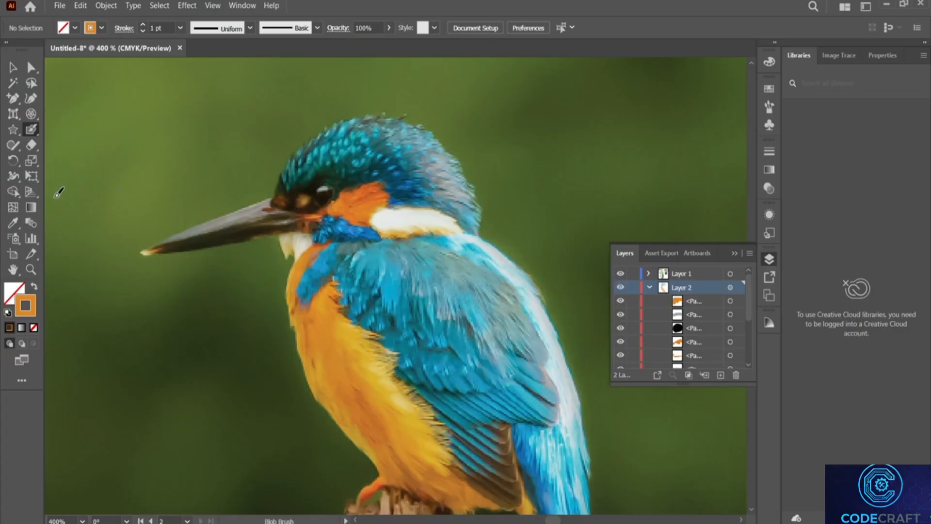
Sample the dark brown in front of the eye as the stroke colour and paint the patch from the eye to the beak's base.
click(13, 223)
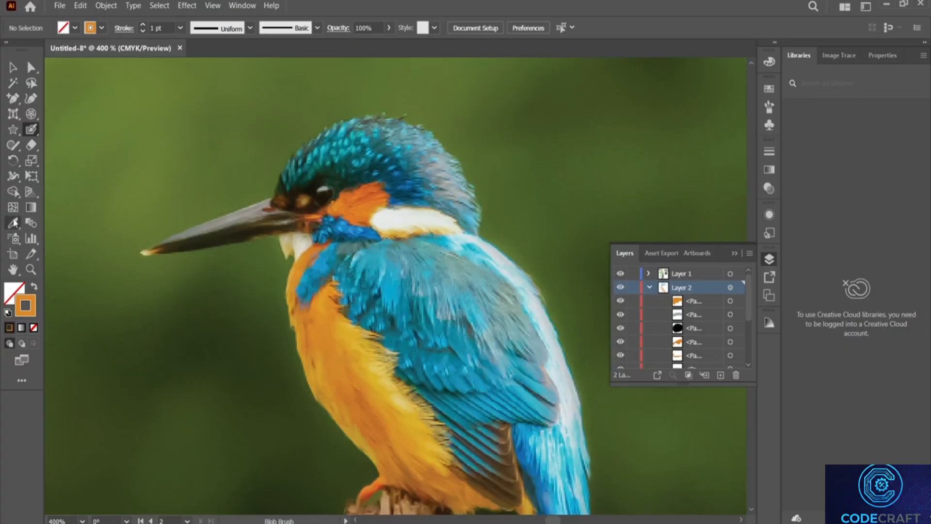
click(309, 187)
click(306, 189)
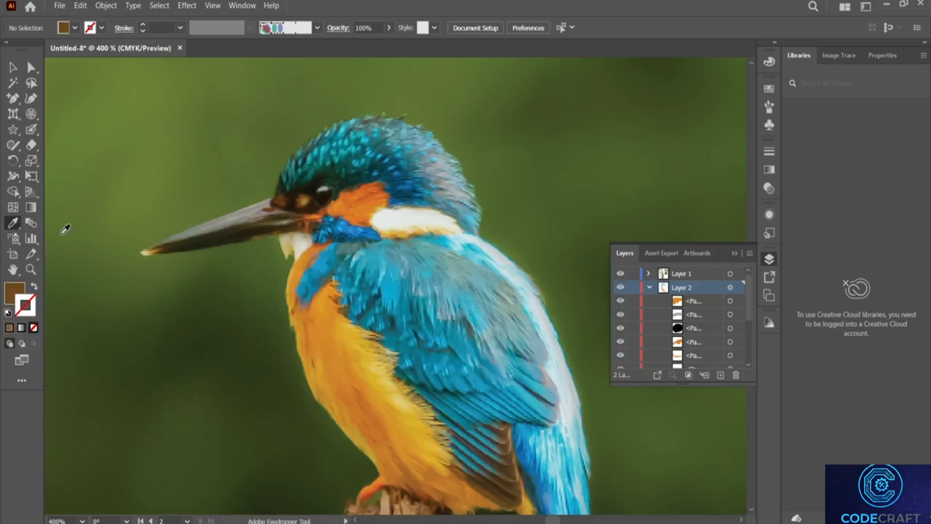
click(34, 285)
click(31, 129)
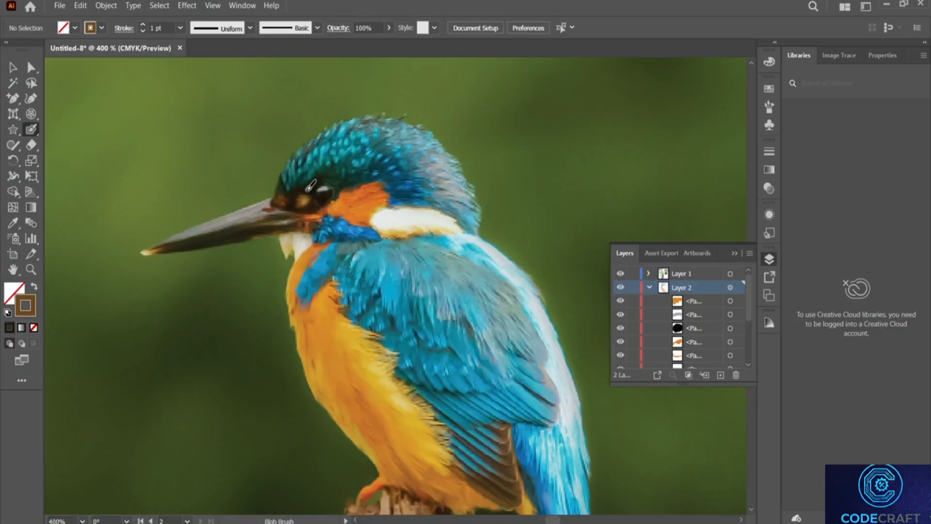
mouse_move(312, 185)
mouse_down()
mouse_move(322, 180)
mouse_move(313, 185)
mouse_up()
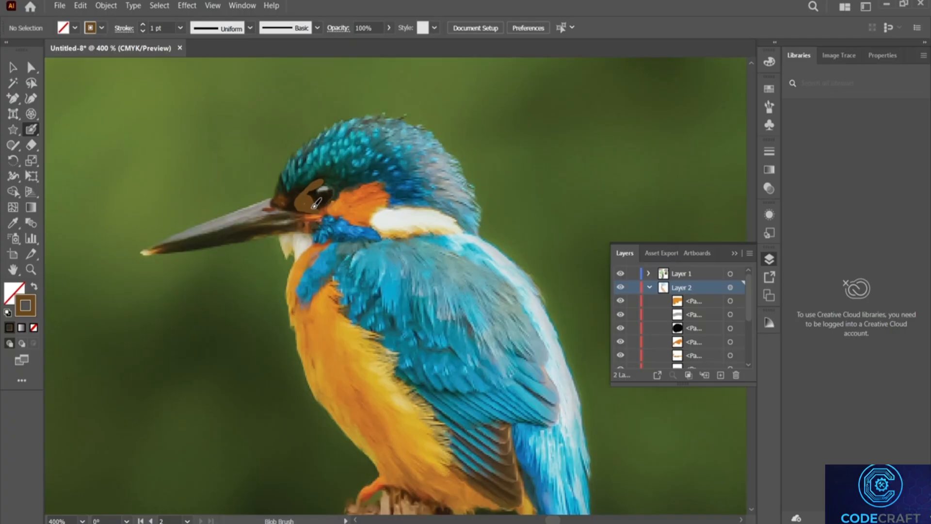
mouse_move(298, 205)
mouse_down()
mouse_move(275, 199)
mouse_move(282, 180)
mouse_move(292, 195)
mouse_move(304, 190)
mouse_move(279, 193)
mouse_move(298, 204)
mouse_move(279, 196)
mouse_move(295, 203)
mouse_move(283, 188)
mouse_move(309, 194)
mouse_up()
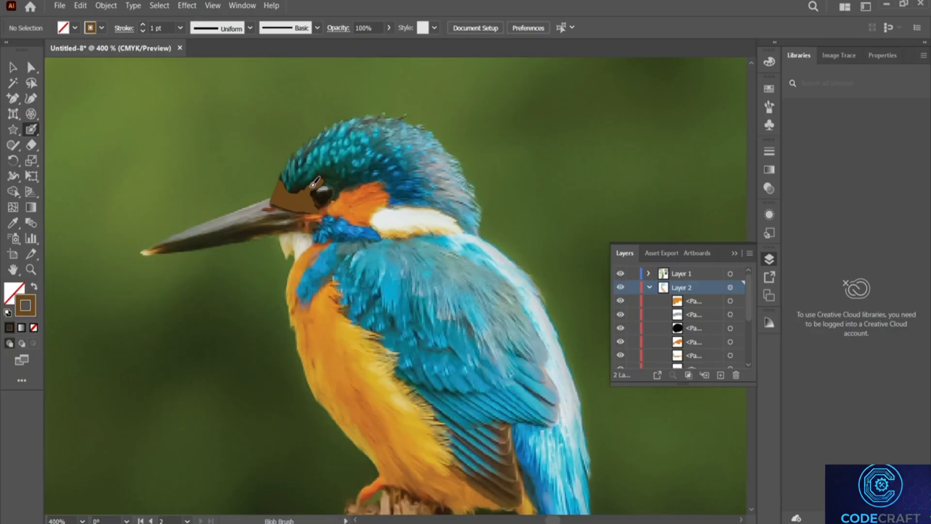
Try to touch up the brown patch's edge beside the eye with Layer 1 hidden, undo the stroke, and show Layer 1.
click(620, 274)
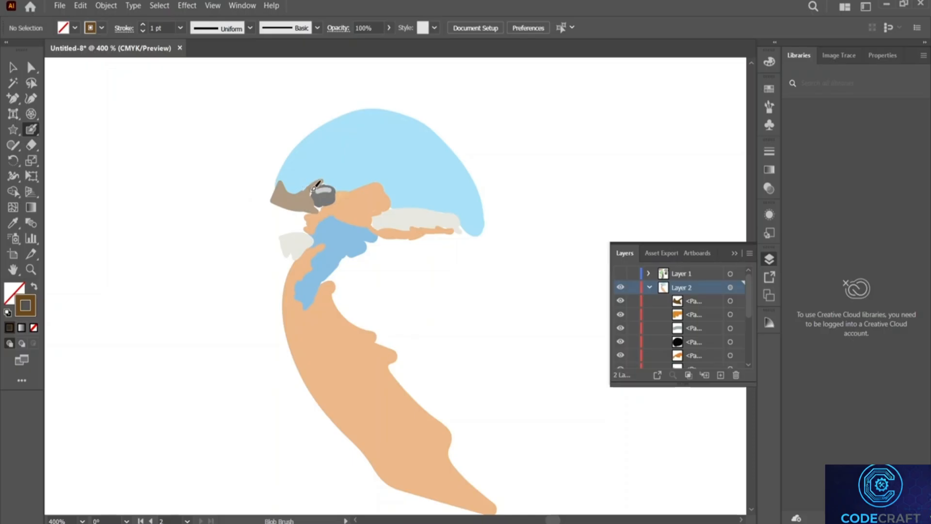
mouse_move(310, 192)
mouse_down()
mouse_move(322, 207)
mouse_move(310, 193)
mouse_up()
key(ctrl+z)
click(620, 273)
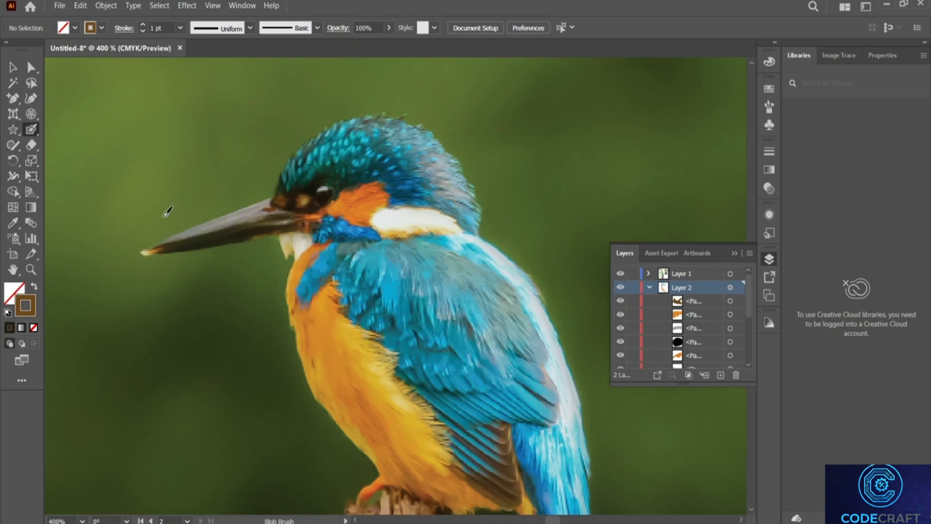
Sample the beak's grey as the stroke colour, paint the upper beak from its base to the tip, and fill the remaining gaps.
click(13, 223)
click(215, 222)
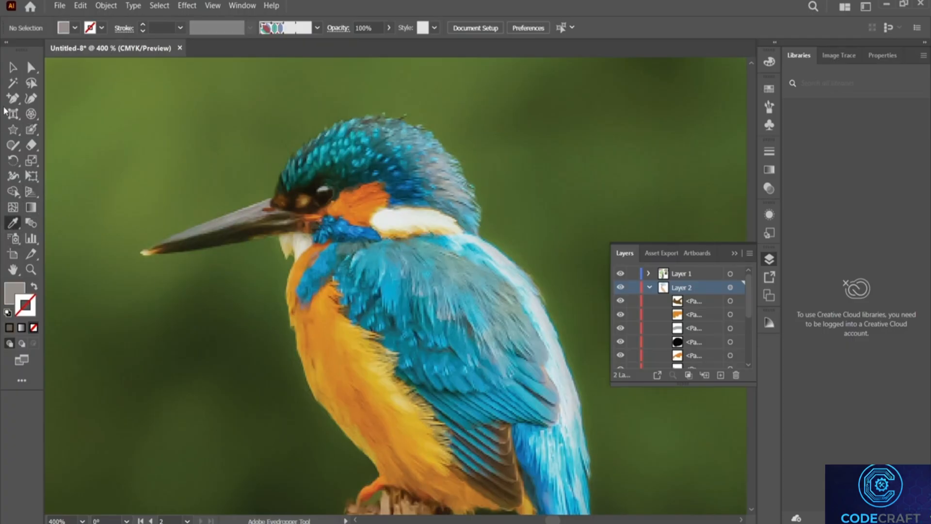
click(31, 129)
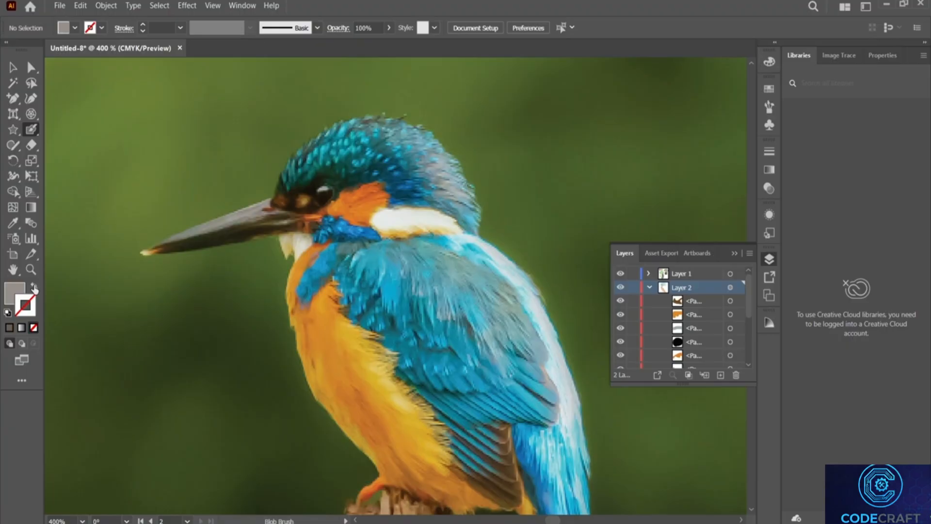
click(34, 287)
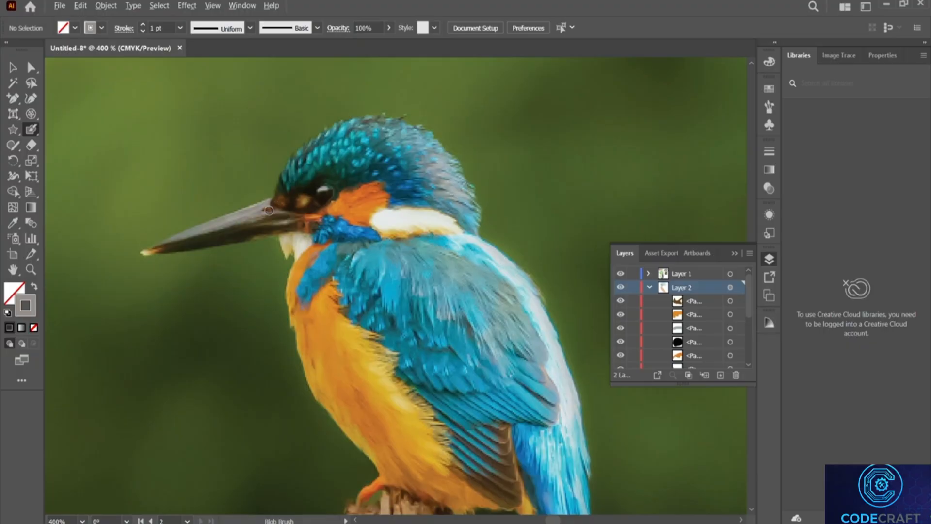
scroll(267, 206, up, 2)
scroll(266, 206, left, 4)
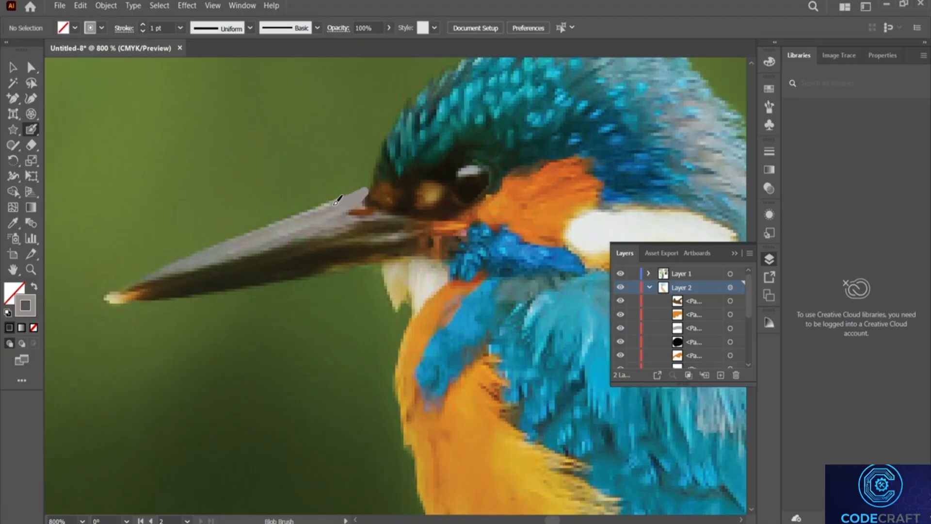
mouse_move(273, 224)
mouse_down()
mouse_move(111, 291)
mouse_move(207, 258)
mouse_move(232, 256)
mouse_move(201, 265)
mouse_move(405, 219)
mouse_move(374, 212)
mouse_move(363, 196)
mouse_move(355, 207)
mouse_move(279, 222)
mouse_up()
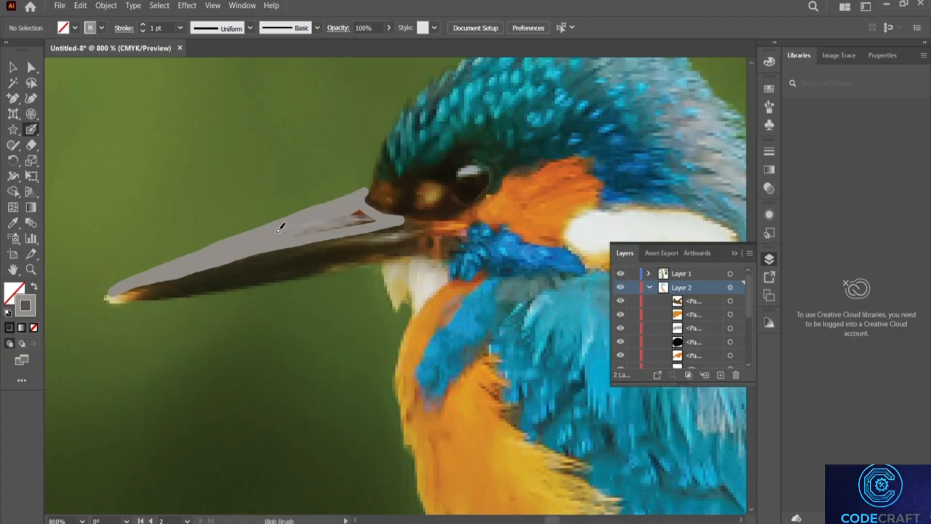
mouse_move(348, 224)
mouse_down()
mouse_move(379, 222)
mouse_move(333, 223)
mouse_move(368, 213)
mouse_move(361, 209)
mouse_move(364, 219)
mouse_move(319, 220)
mouse_up()
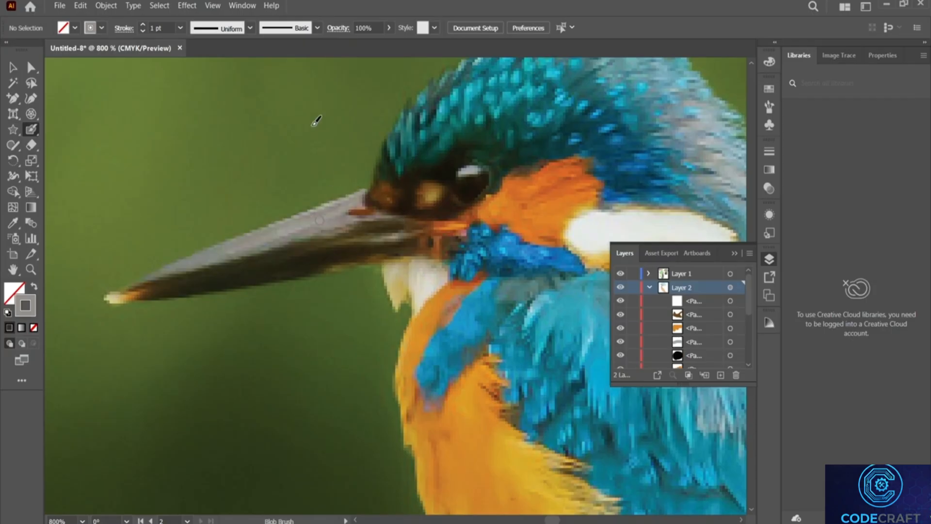
Sample the lower beak's dark colour as the stroke colour, paint the lower beak from tip to base, and fill the remaining gap.
click(13, 223)
click(318, 253)
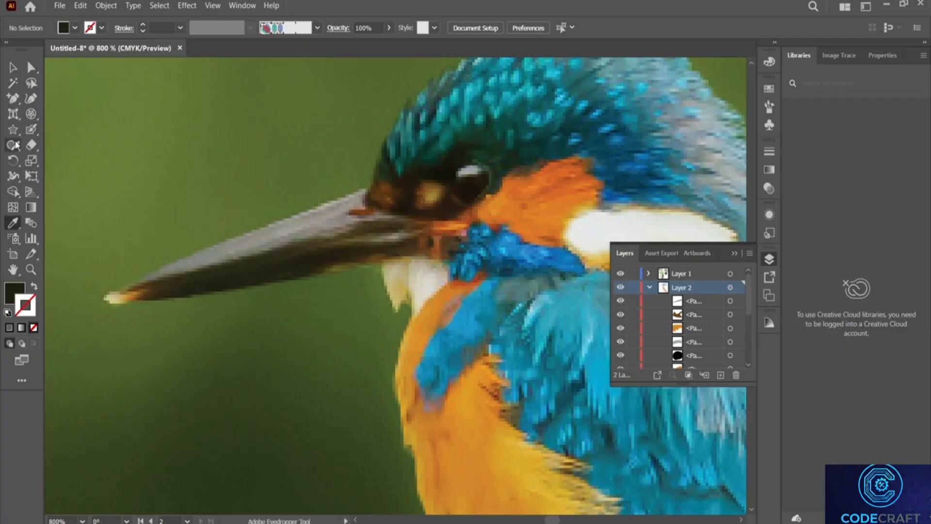
click(31, 129)
click(34, 286)
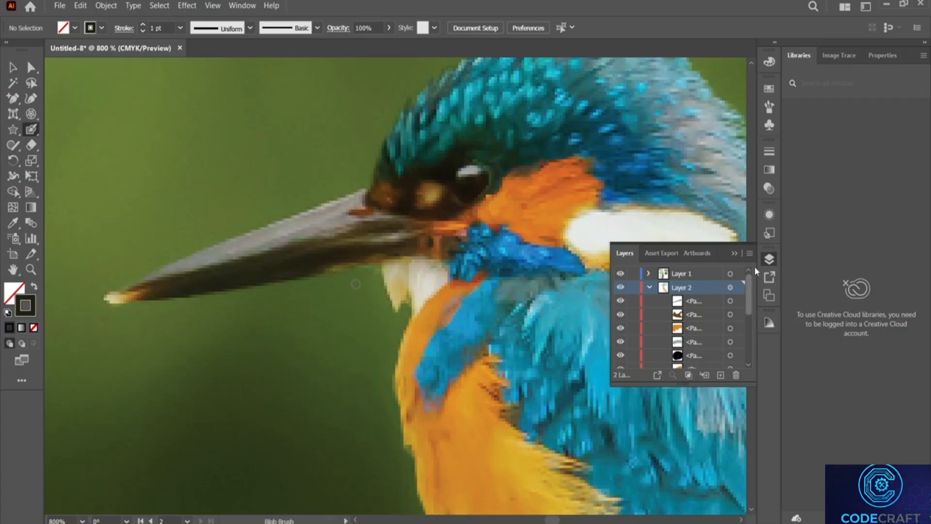
click(620, 274)
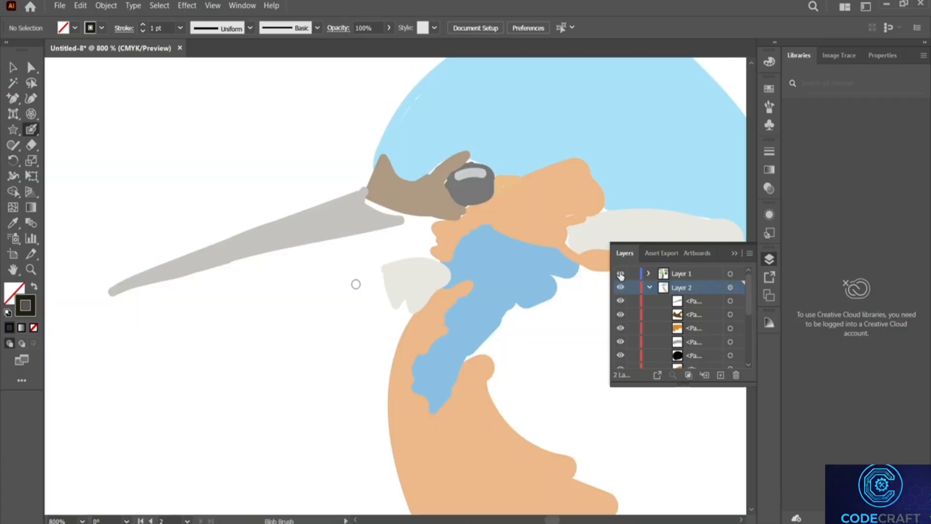
click(621, 274)
mouse_move(108, 299)
mouse_down()
mouse_move(435, 255)
mouse_move(426, 220)
mouse_move(380, 216)
mouse_move(112, 300)
mouse_move(204, 296)
mouse_move(215, 293)
mouse_move(170, 292)
mouse_move(257, 260)
mouse_move(187, 274)
mouse_move(264, 262)
mouse_move(243, 280)
mouse_move(289, 274)
mouse_move(229, 277)
mouse_move(357, 258)
mouse_move(277, 268)
mouse_move(320, 252)
mouse_move(280, 253)
mouse_move(290, 248)
mouse_move(257, 259)
mouse_move(323, 249)
mouse_move(277, 261)
mouse_move(358, 230)
mouse_move(310, 237)
mouse_move(280, 252)
mouse_move(358, 226)
mouse_move(314, 236)
mouse_move(392, 222)
mouse_move(421, 226)
mouse_move(430, 238)
mouse_move(422, 257)
mouse_move(374, 264)
mouse_move(361, 262)
mouse_move(412, 250)
mouse_move(312, 256)
mouse_move(330, 238)
mouse_move(276, 254)
mouse_move(390, 244)
mouse_move(382, 248)
mouse_move(396, 242)
mouse_move(374, 244)
mouse_move(395, 232)
mouse_move(313, 245)
mouse_up()
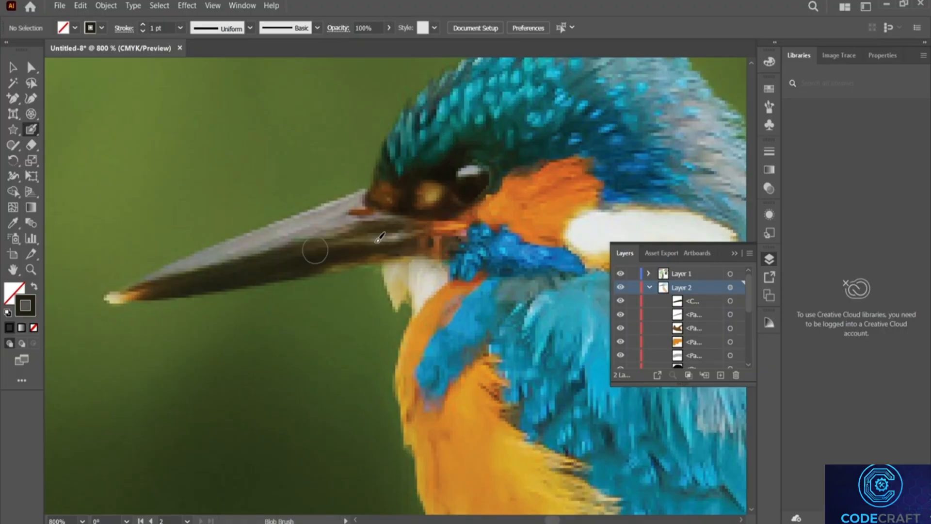
click(621, 274)
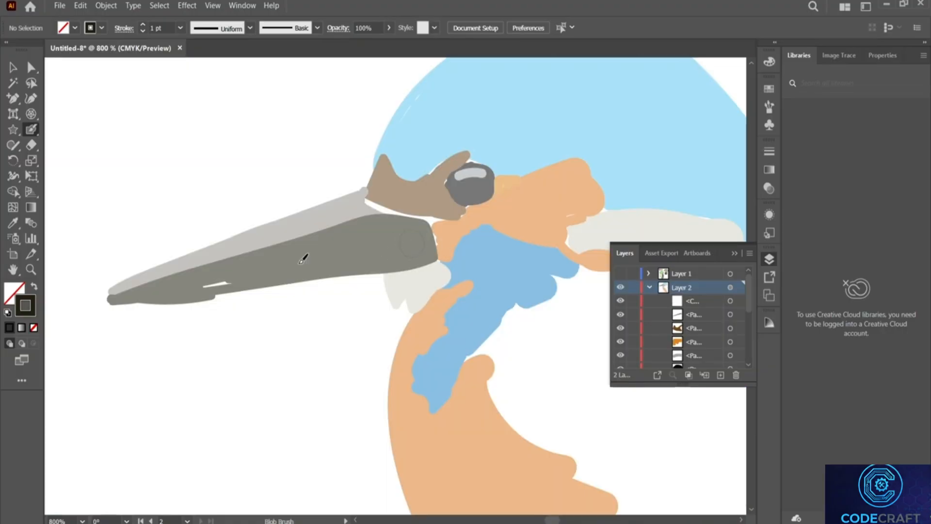
drag(230, 270, 210, 279)
click(620, 274)
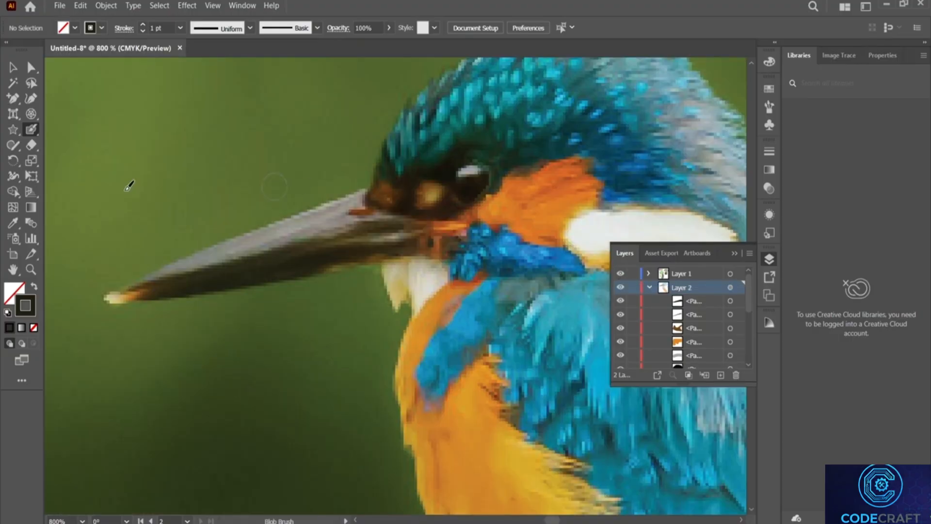
Sample the orange below the eye as the stroke colour and paint the thin strip between the brown patch and the beak.
click(12, 223)
click(463, 219)
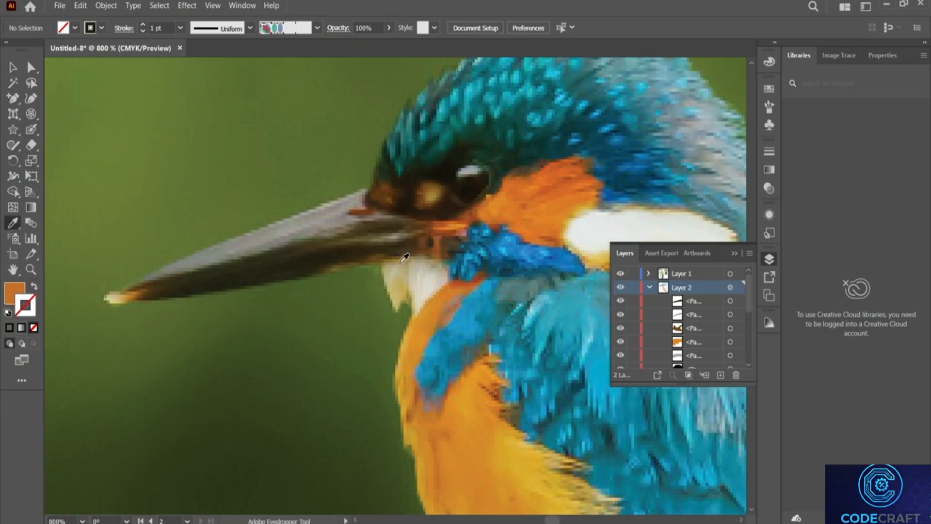
click(31, 129)
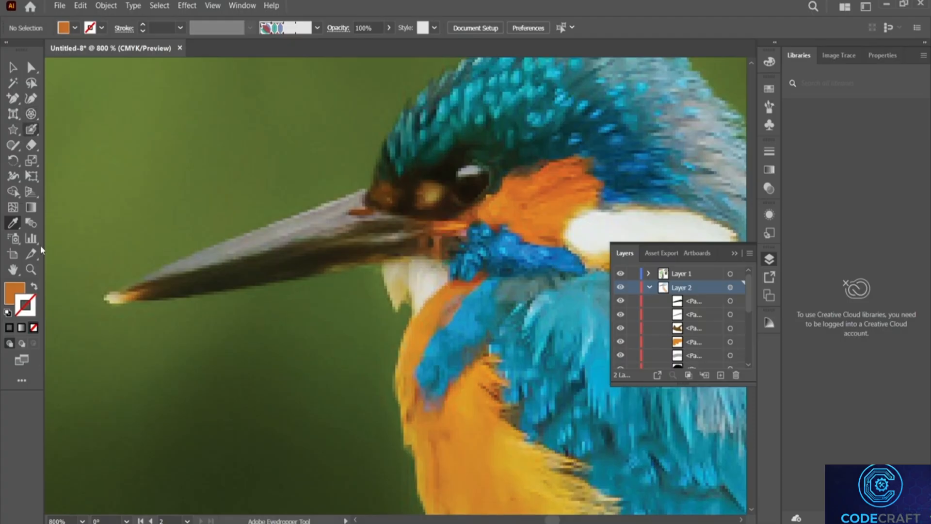
click(34, 286)
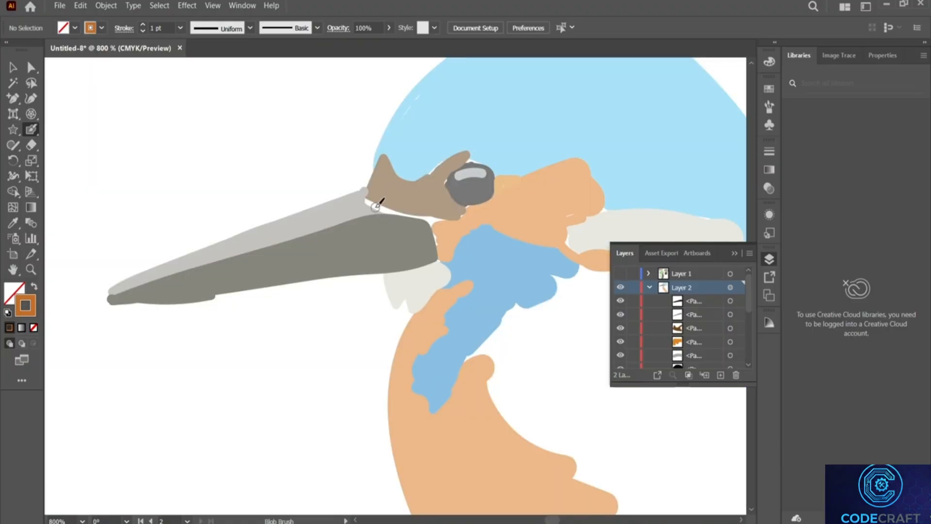
drag(367, 199, 442, 220)
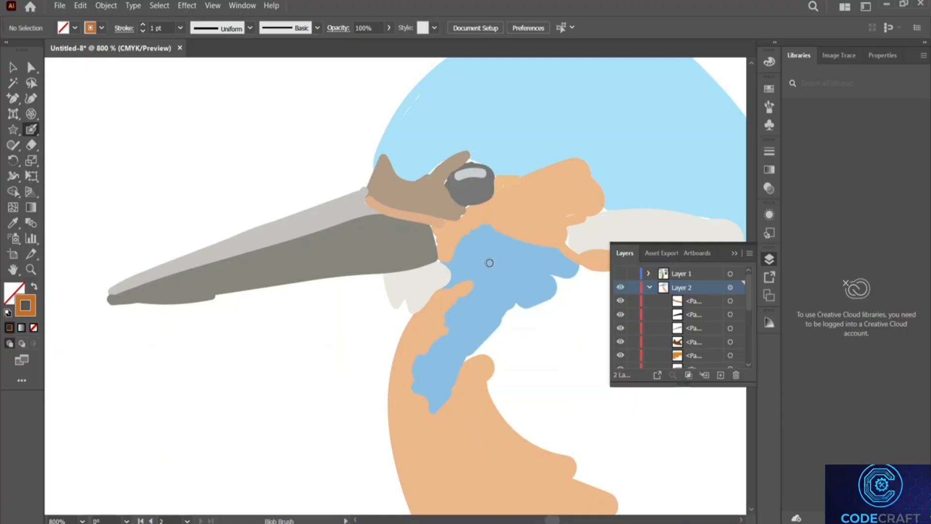
Show Layer 1 and sample the pale blue along the back's outer edge as the Blob Brush stroke colour.
scroll(488, 266, down, 3)
scroll(493, 259, right, 3)
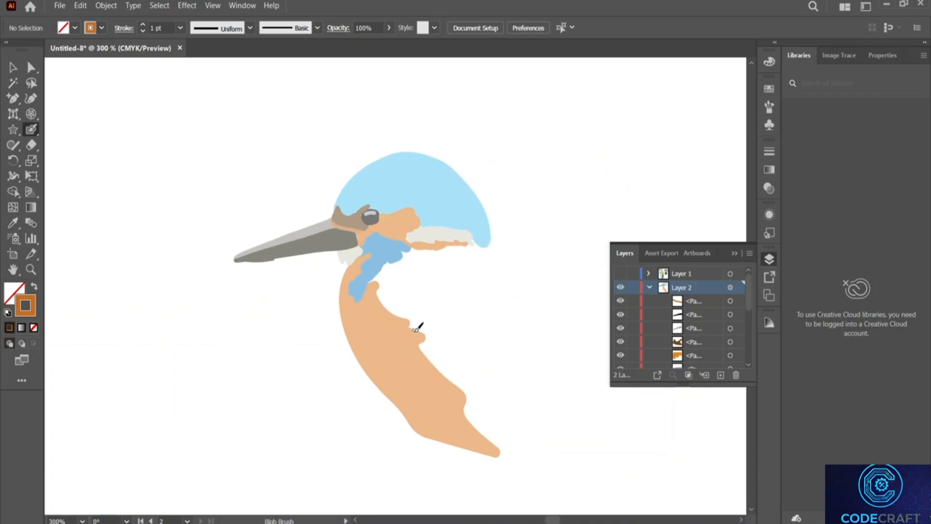
click(621, 273)
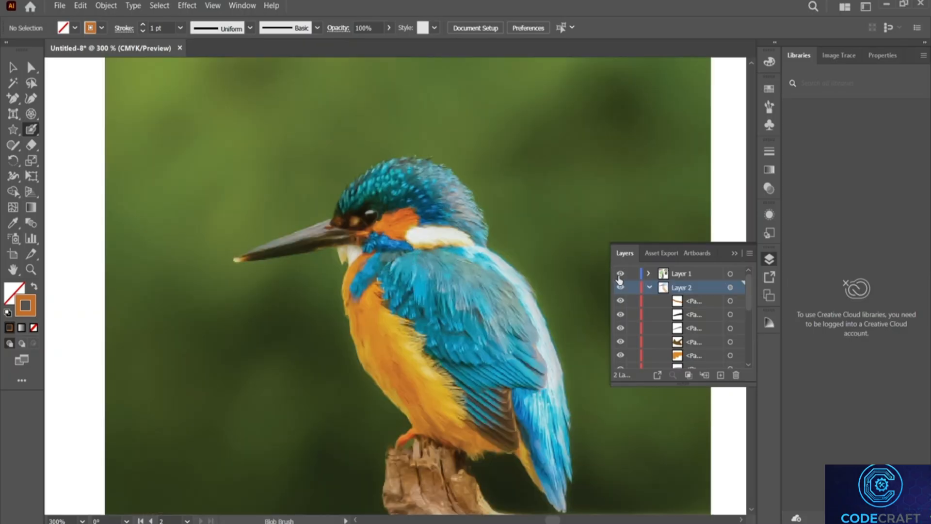
click(621, 275)
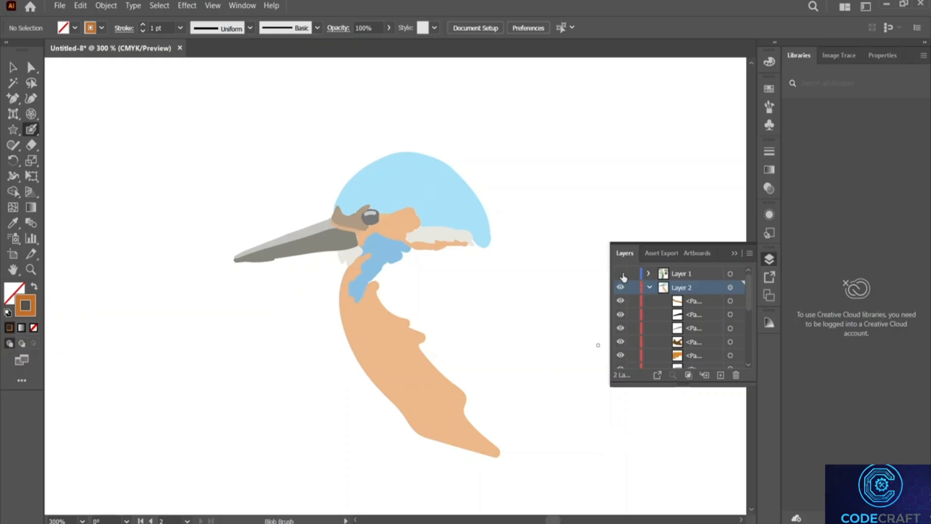
click(621, 274)
scroll(518, 291, down, 1)
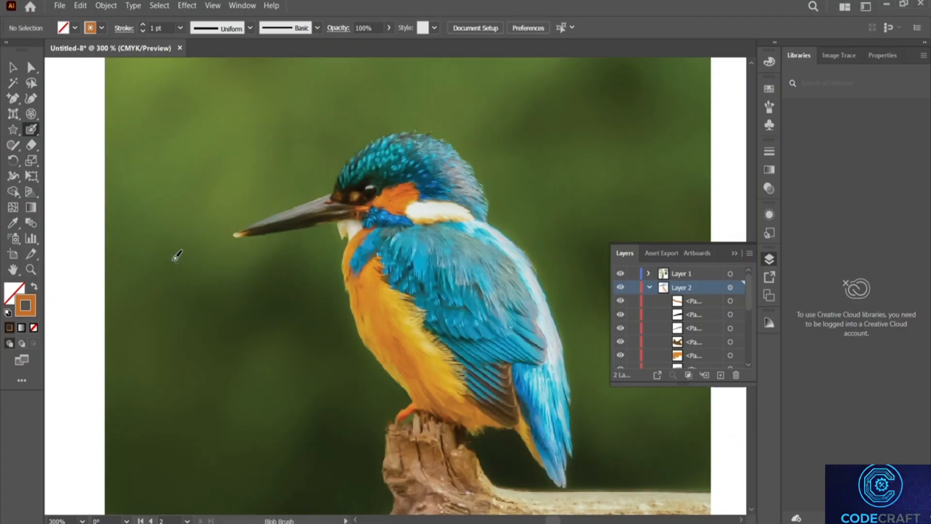
click(13, 223)
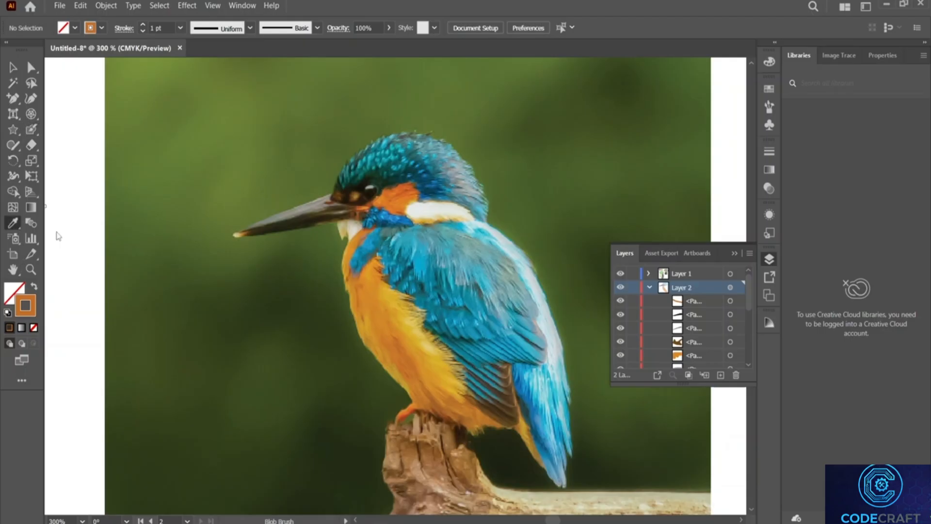
click(529, 268)
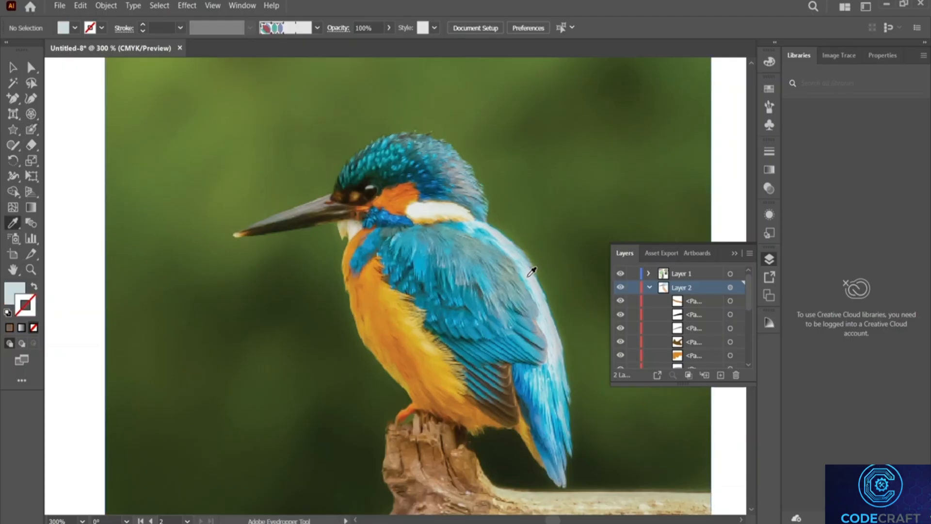
click(529, 272)
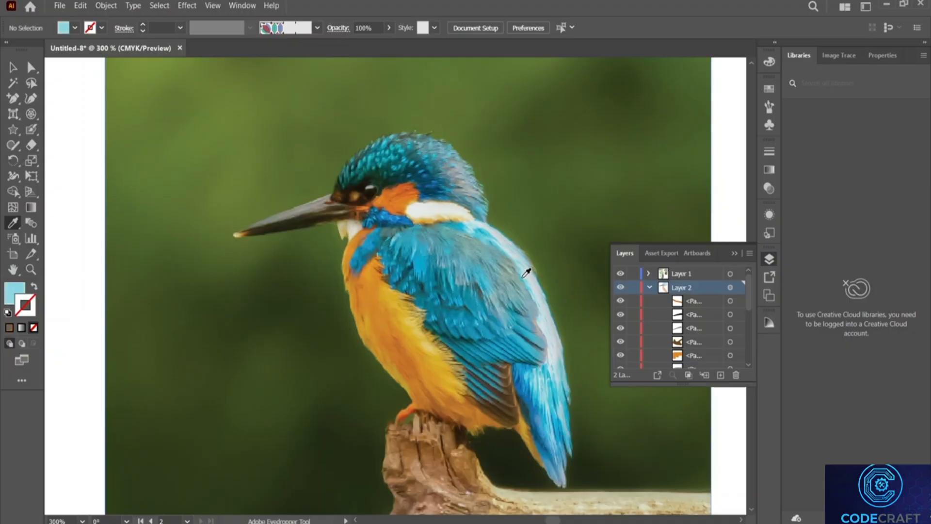
key(shift+b)
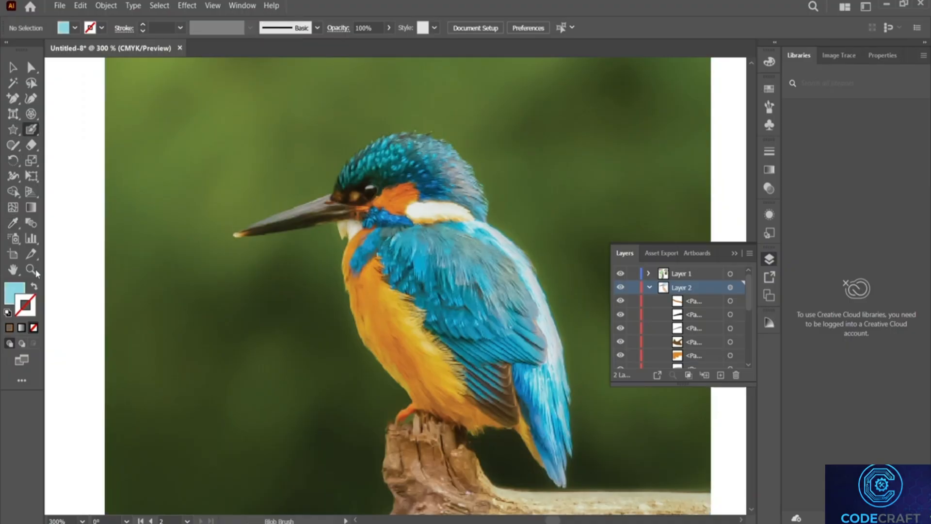
click(34, 287)
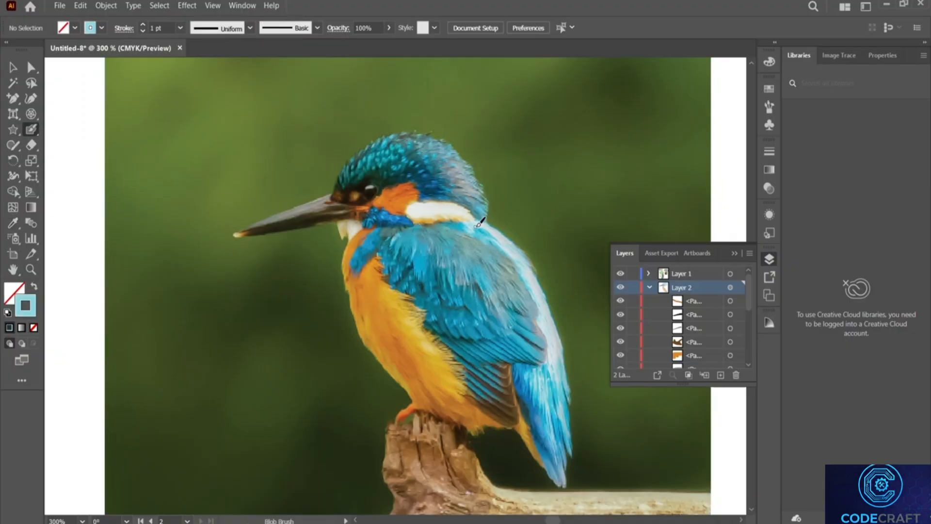
Paint the pale blue band along the back from the neck to the tail's tip, filling its interior.
click(621, 275)
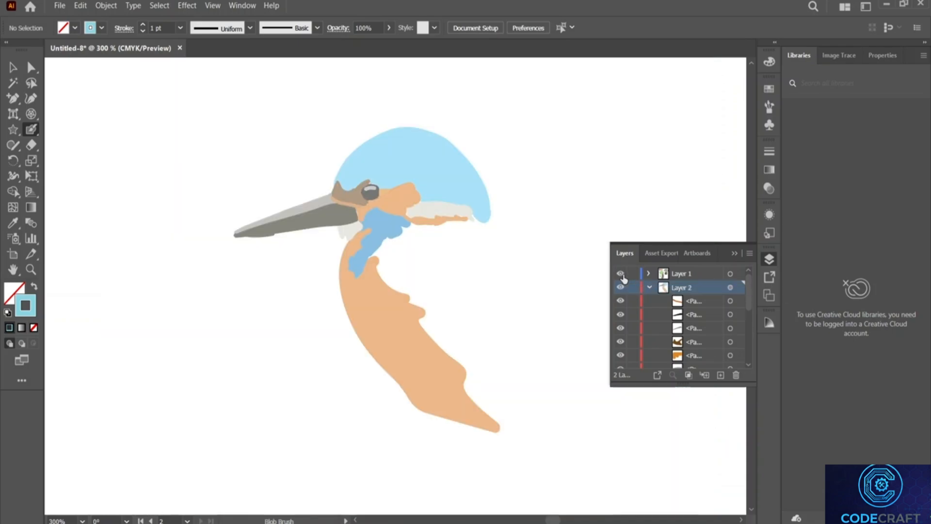
click(621, 274)
click(623, 275)
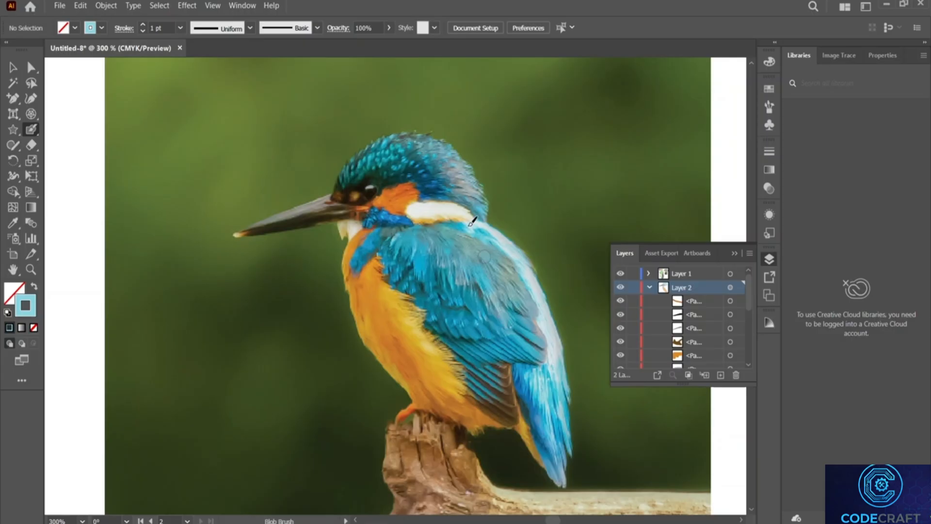
mouse_move(454, 224)
mouse_down()
mouse_move(486, 222)
mouse_move(534, 270)
mouse_move(570, 398)
mouse_move(560, 489)
mouse_move(514, 365)
mouse_move(545, 368)
mouse_move(542, 302)
mouse_move(514, 252)
mouse_move(469, 227)
mouse_up()
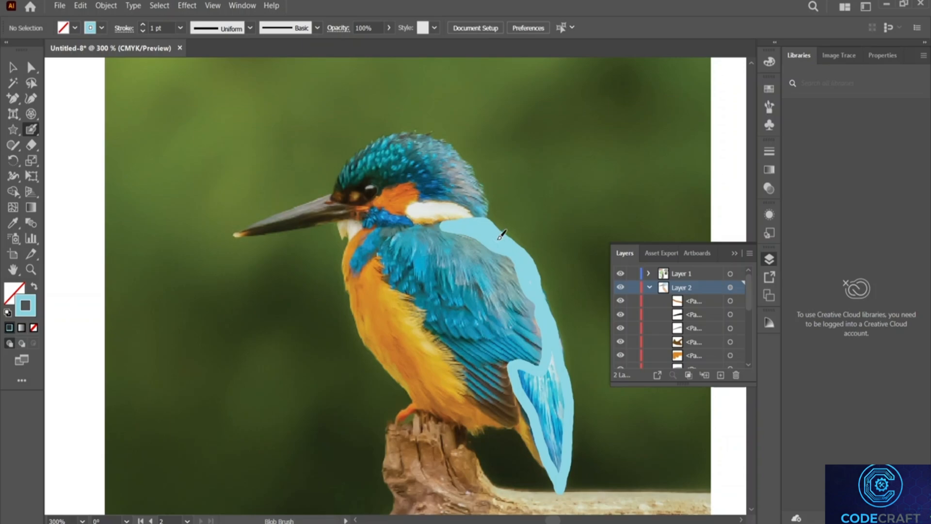
mouse_move(522, 259)
mouse_down()
mouse_move(549, 301)
mouse_move(560, 355)
mouse_up()
mouse_move(560, 386)
mouse_down()
mouse_move(558, 471)
mouse_move(545, 419)
mouse_move(520, 375)
mouse_move(530, 370)
mouse_move(537, 408)
mouse_move(543, 379)
mouse_move(546, 422)
mouse_move(546, 380)
mouse_up()
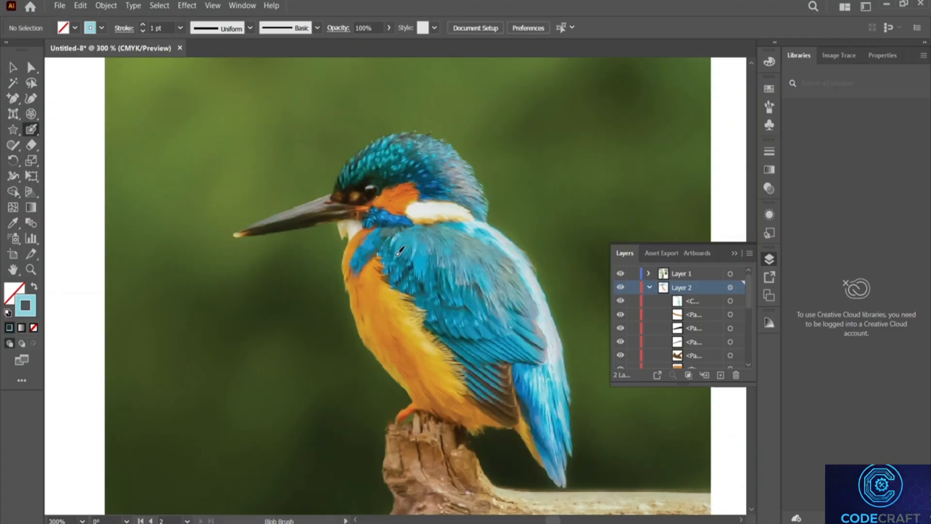
Try a pale blue stroke across the wing, undo it, and check the traced shapes with Layer 1 hidden.
click(479, 314)
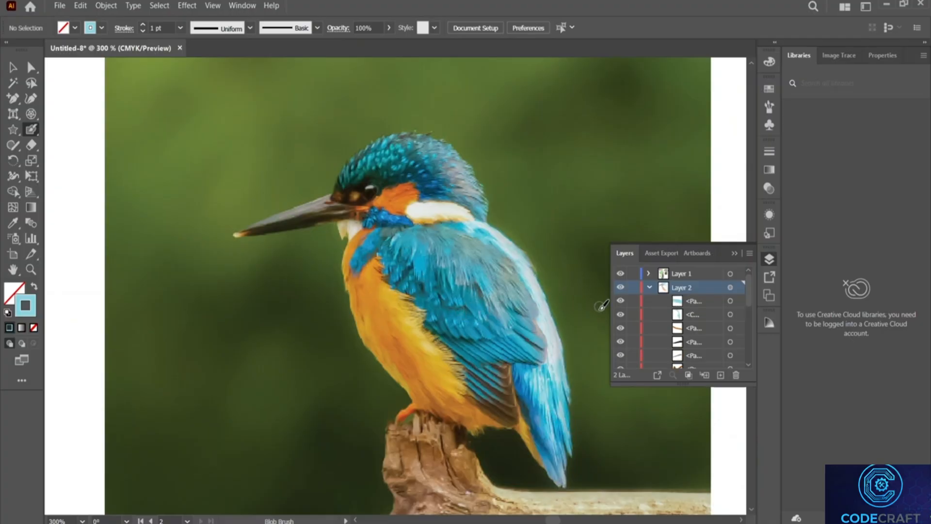
key(ctrl+z)
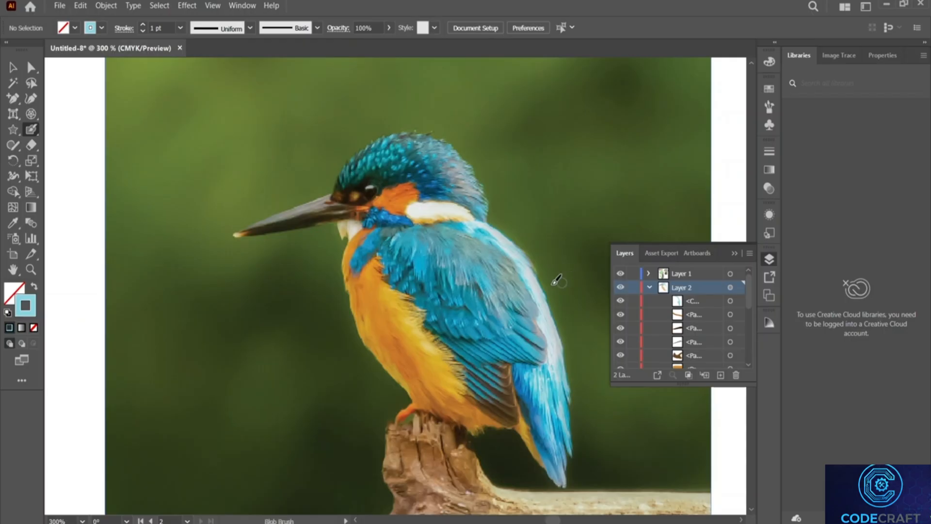
click(620, 275)
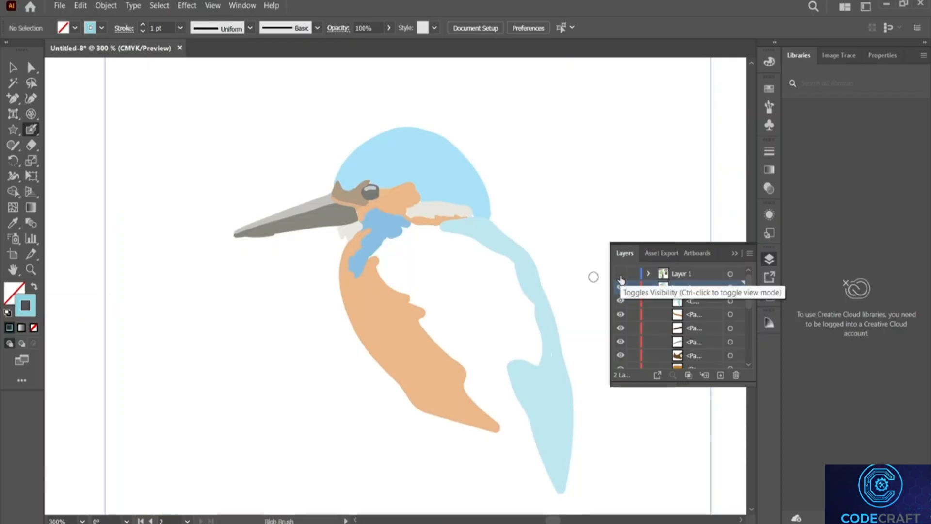
click(620, 274)
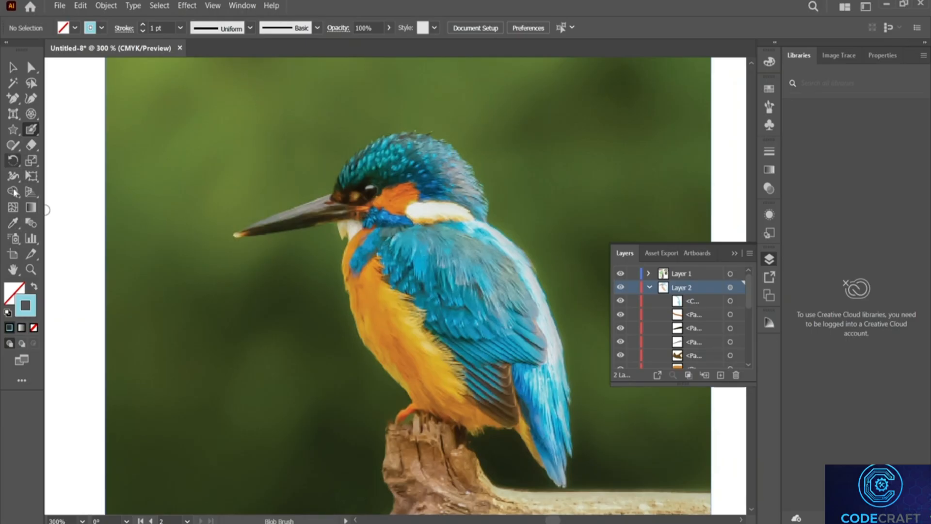
Sample the wing's teal as the stroke colour, paint the whole wing area, and check it with Layer 1 hidden.
click(13, 223)
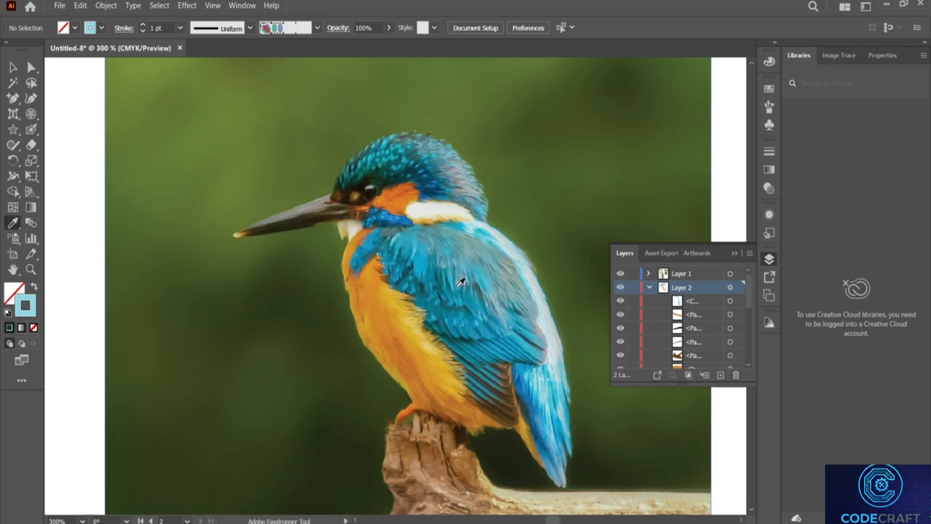
click(463, 279)
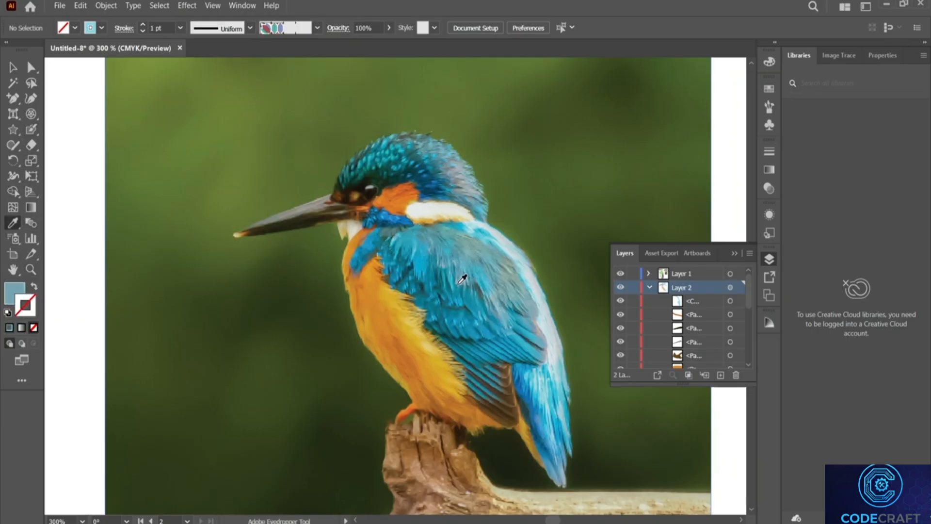
click(479, 302)
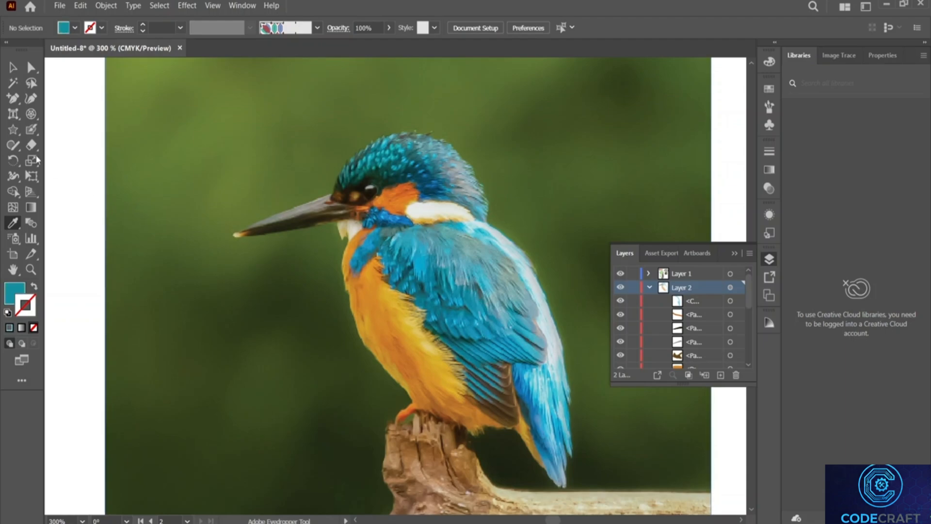
click(31, 131)
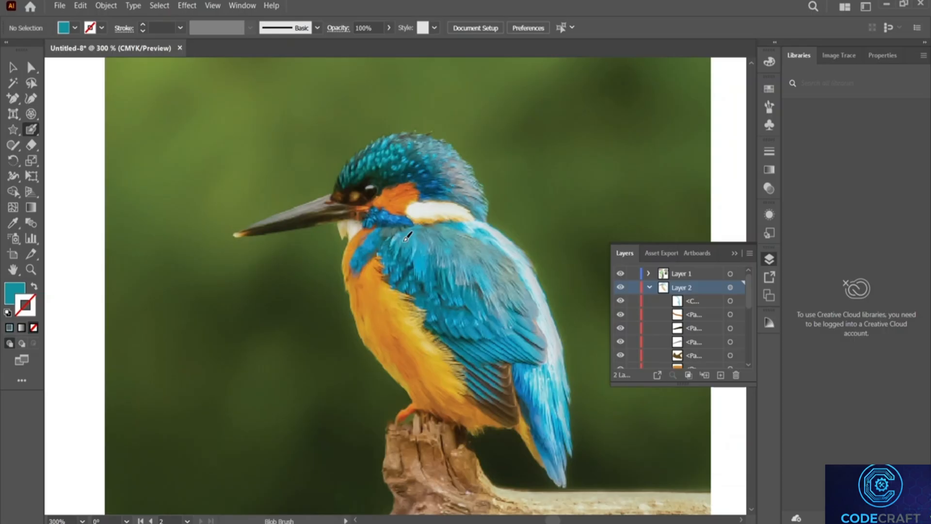
mouse_move(407, 236)
mouse_down()
mouse_move(388, 253)
mouse_move(390, 268)
mouse_move(443, 311)
mouse_move(433, 326)
mouse_move(474, 363)
mouse_move(512, 375)
mouse_move(513, 357)
mouse_move(538, 355)
mouse_move(533, 306)
mouse_move(493, 256)
mouse_move(438, 231)
mouse_move(403, 238)
mouse_move(462, 319)
mouse_move(452, 321)
mouse_move(498, 355)
mouse_move(513, 339)
mouse_move(523, 345)
mouse_move(512, 302)
mouse_move(513, 315)
mouse_move(460, 252)
mouse_move(420, 250)
mouse_move(475, 281)
mouse_move(502, 330)
mouse_move(428, 260)
mouse_up()
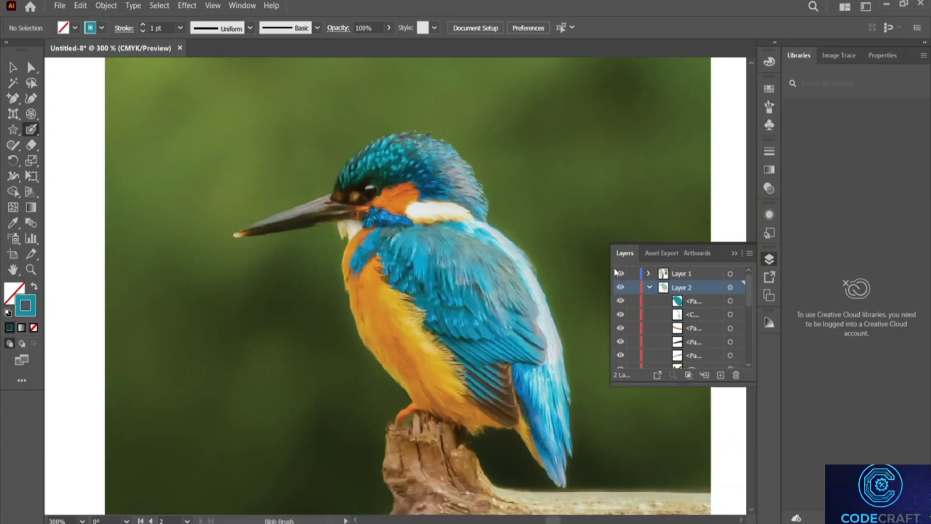
click(623, 273)
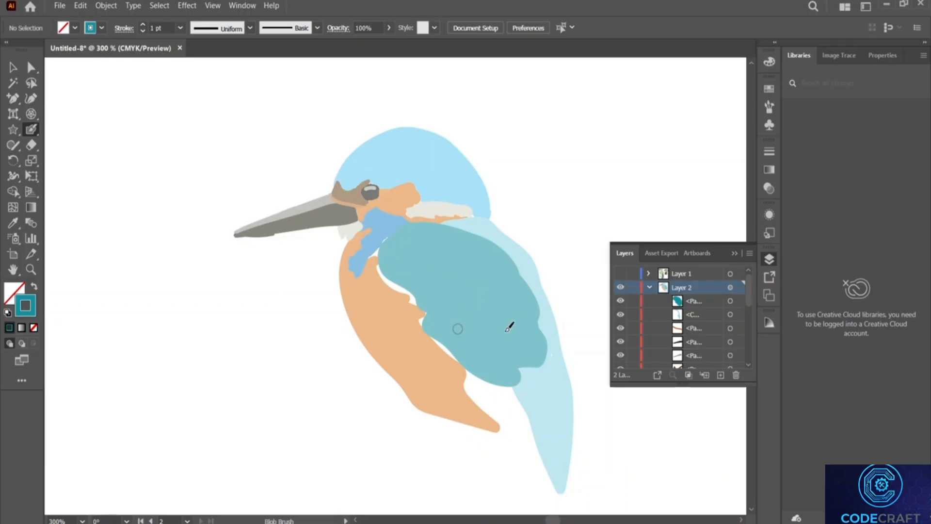
click(620, 273)
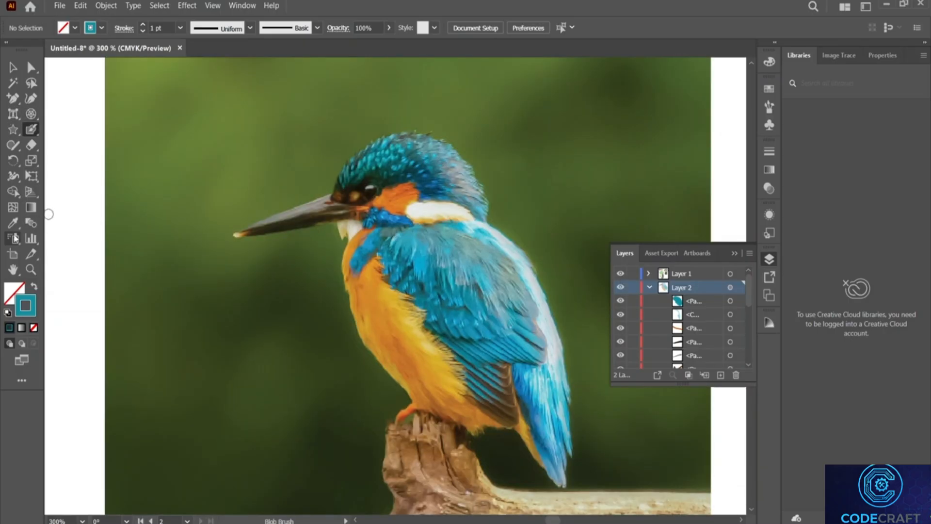
Sample the dark brown of the lower wing feathers as the Blob Brush stroke colour and paint over those feathers.
key(i)
click(501, 389)
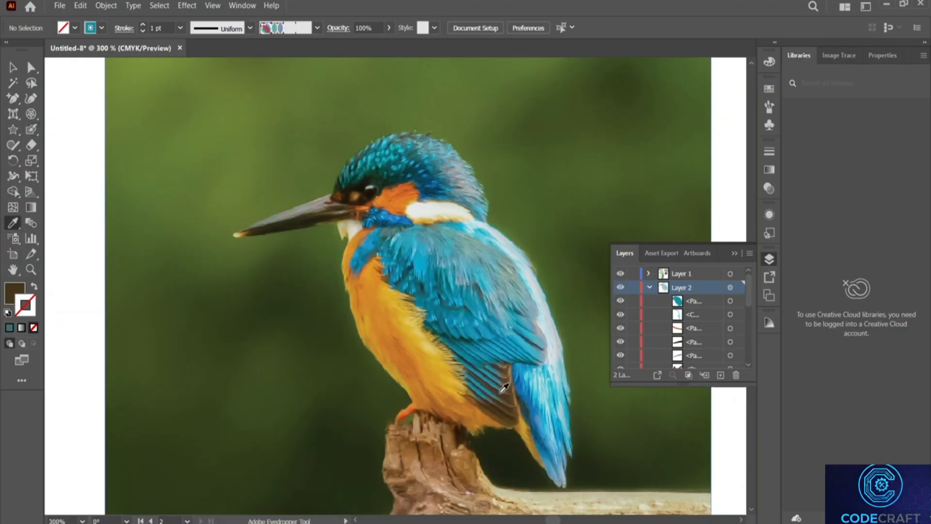
click(31, 130)
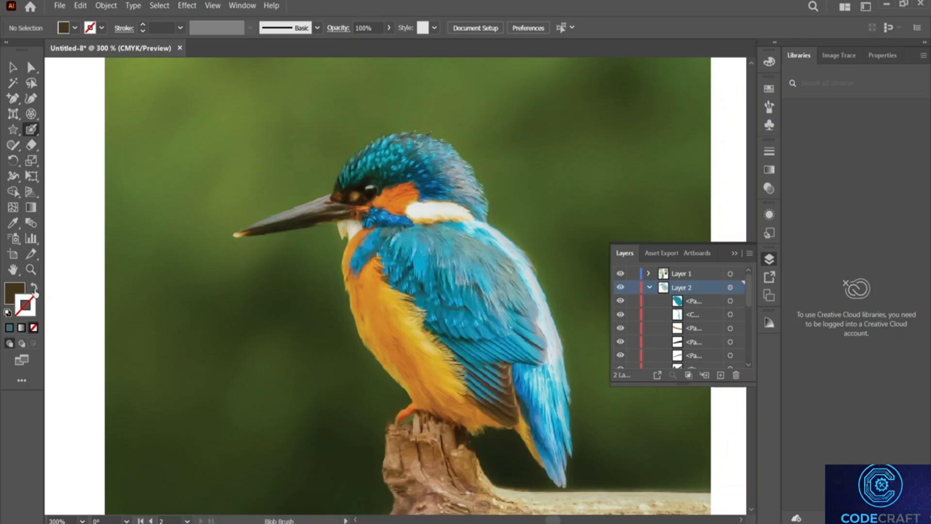
click(34, 286)
mouse_move(469, 368)
mouse_down()
mouse_move(508, 364)
mouse_move(519, 420)
mouse_move(500, 417)
mouse_move(465, 375)
mouse_move(499, 373)
mouse_move(474, 380)
mouse_move(504, 379)
mouse_move(509, 415)
mouse_move(484, 386)
mouse_move(495, 391)
mouse_move(477, 389)
mouse_move(490, 401)
mouse_up()
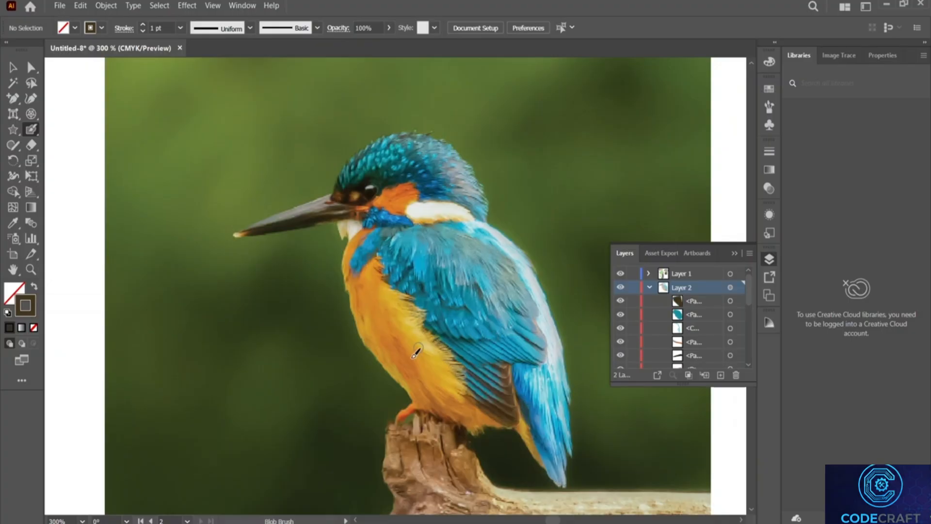
Sample the mustard yellow beneath the tail as the stroke colour and paint the narrow strip between the brown feathers and tail.
click(13, 222)
click(531, 439)
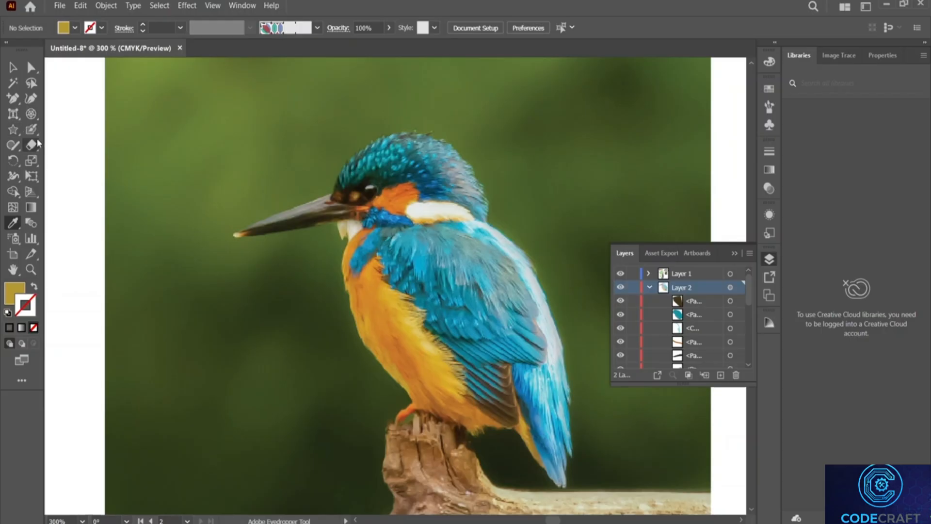
click(34, 286)
key(shift+b)
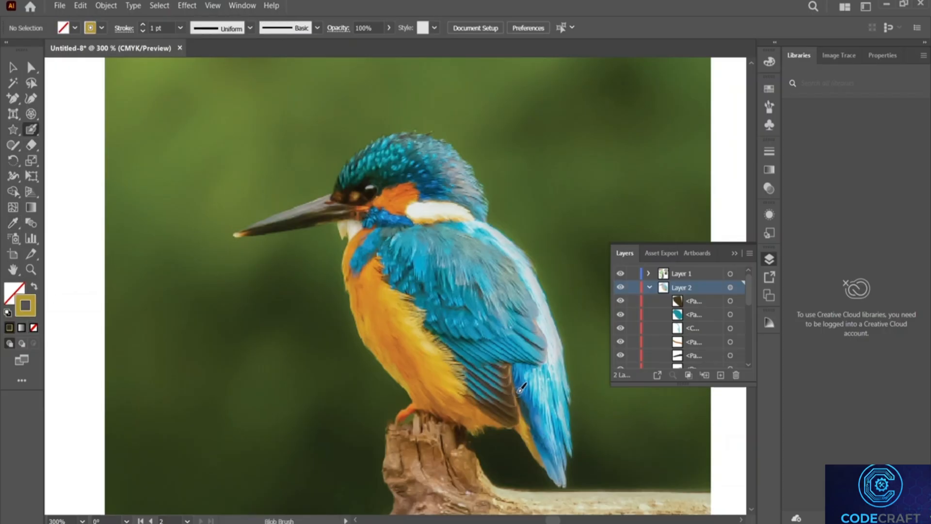
mouse_move(519, 395)
mouse_down()
mouse_move(511, 375)
mouse_move(547, 465)
mouse_move(520, 419)
mouse_up()
Hide Layer 1 and fill the gaps in the mustard yellow strip beside the tail.
click(620, 273)
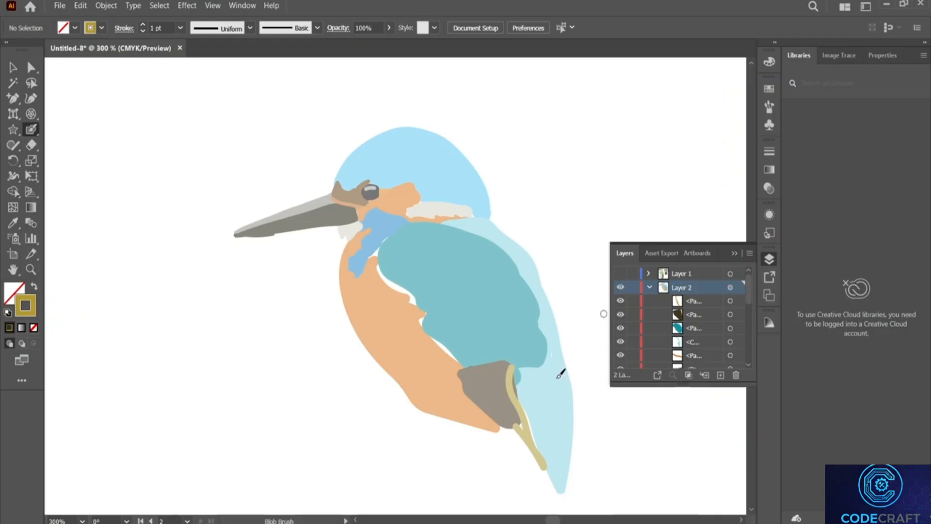
drag(517, 381, 539, 446)
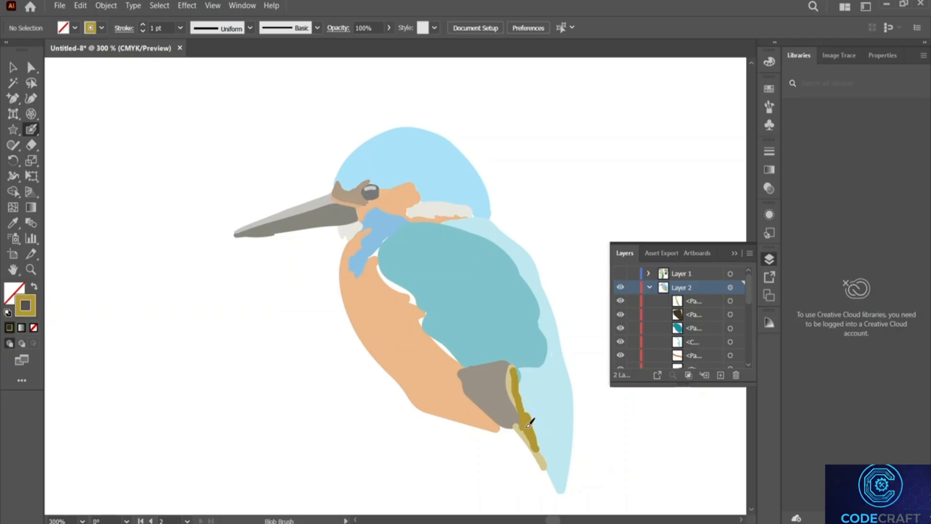
key(ctrl+z)
click(522, 425)
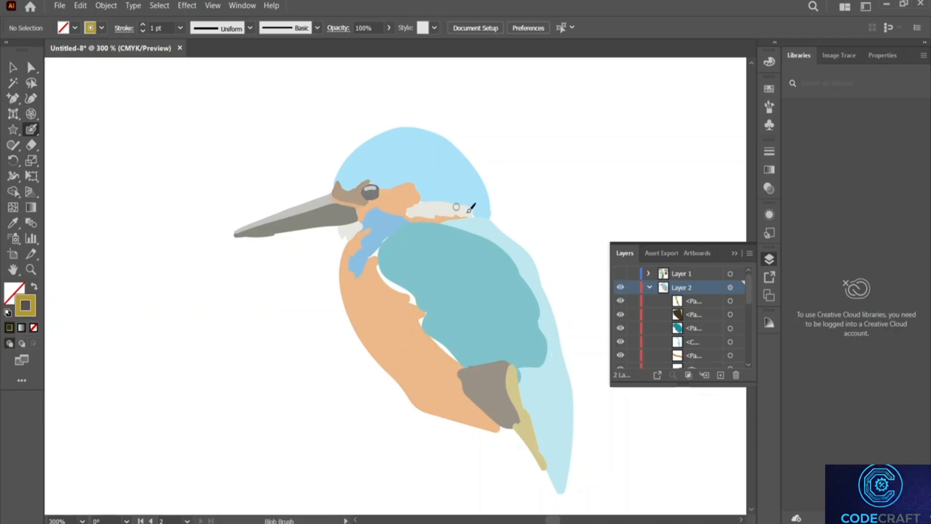
Show Layer 1 and sample the tree stump's brown as the Blob Brush stroke colour.
click(620, 274)
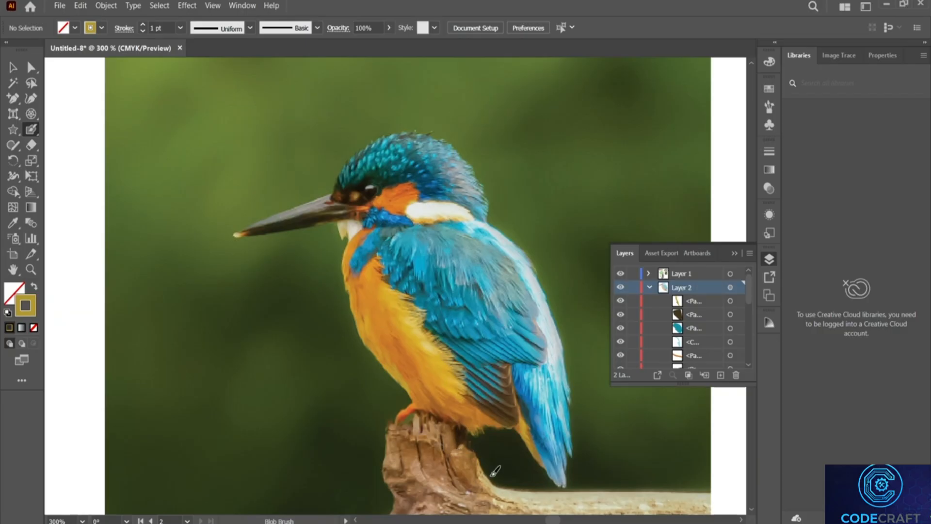
scroll(260, 215, down, 2)
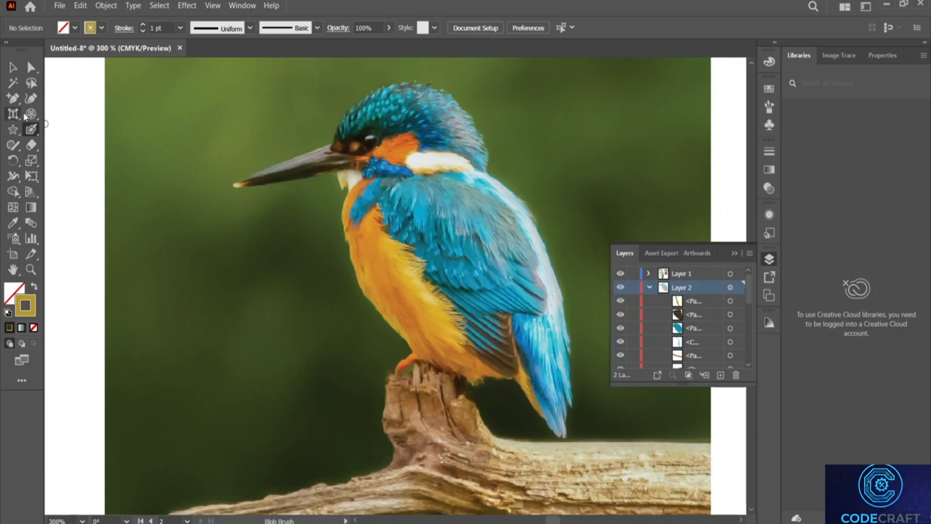
click(13, 224)
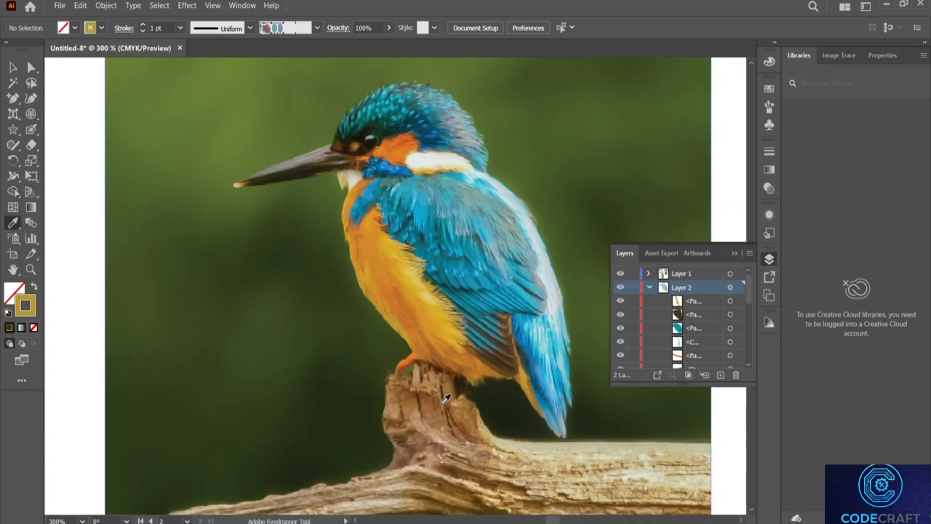
click(433, 405)
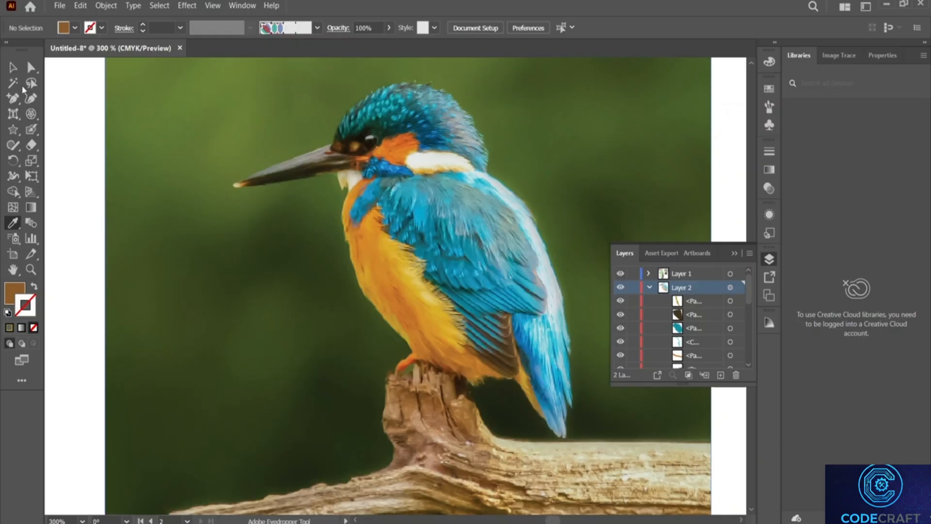
click(35, 286)
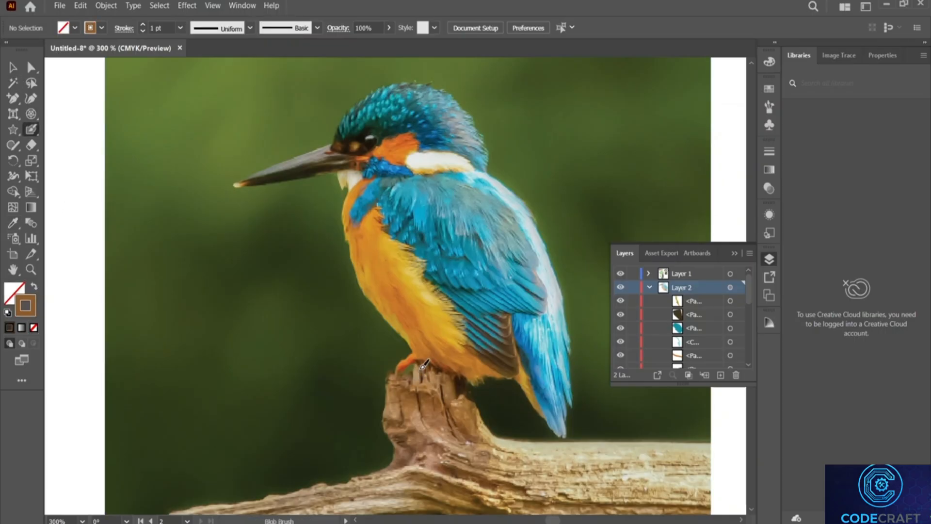
Paint the tree stump brown from beneath the bird's foot to the branch, with its base flaring out on both sides.
mouse_move(419, 366)
mouse_down()
mouse_move(463, 408)
mouse_move(461, 384)
mouse_move(426, 369)
mouse_move(451, 389)
mouse_move(448, 380)
mouse_move(388, 376)
mouse_move(415, 377)
mouse_move(387, 389)
mouse_move(384, 419)
mouse_move(391, 387)
mouse_move(393, 414)
mouse_move(411, 374)
mouse_move(394, 381)
mouse_move(427, 393)
mouse_move(419, 386)
mouse_move(443, 386)
mouse_move(444, 402)
mouse_move(469, 401)
mouse_move(408, 418)
mouse_up()
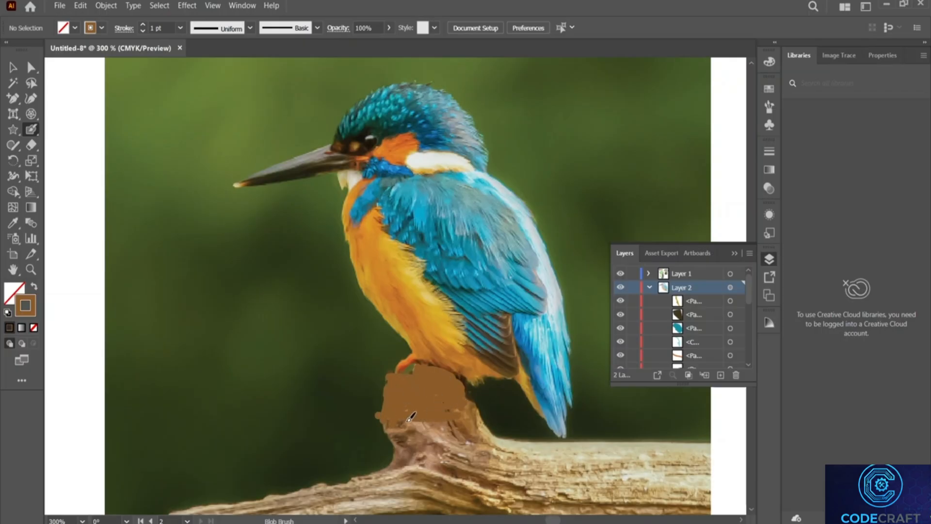
drag(464, 400, 475, 399)
mouse_move(493, 433)
mouse_down()
mouse_move(467, 403)
mouse_move(446, 441)
mouse_move(447, 404)
mouse_move(431, 451)
mouse_move(418, 434)
mouse_move(424, 413)
mouse_move(404, 455)
mouse_move(387, 417)
mouse_move(390, 409)
mouse_move(411, 422)
mouse_move(419, 457)
mouse_move(425, 432)
mouse_move(438, 428)
mouse_move(425, 452)
mouse_move(452, 430)
mouse_move(451, 438)
mouse_move(437, 426)
mouse_move(427, 434)
mouse_move(434, 425)
mouse_move(475, 440)
mouse_move(447, 449)
mouse_move(468, 428)
mouse_up()
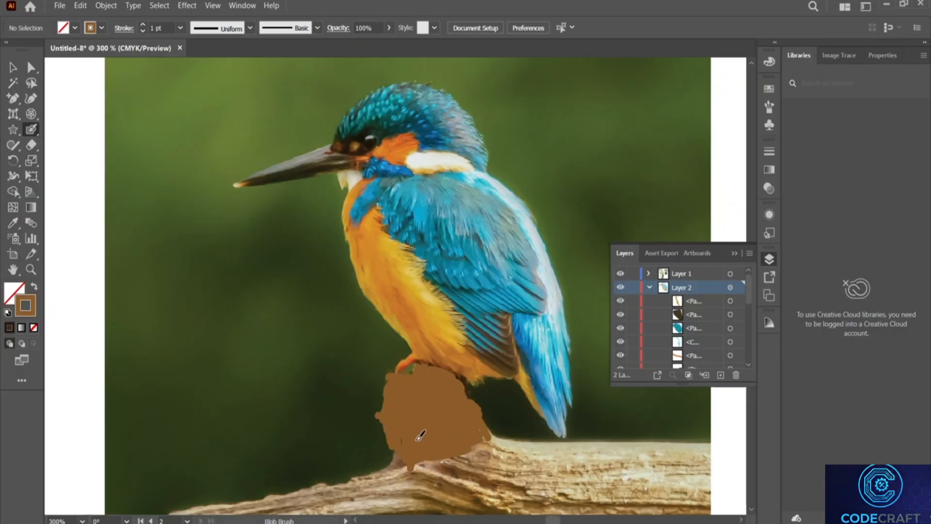
mouse_move(393, 463)
mouse_down()
mouse_move(343, 480)
mouse_move(391, 482)
mouse_move(525, 444)
mouse_move(480, 430)
mouse_up()
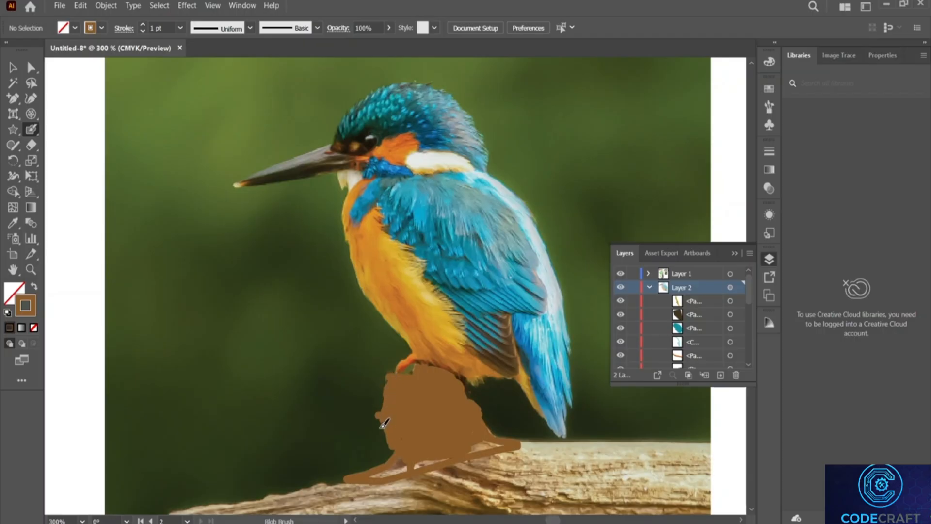
drag(436, 428, 439, 417)
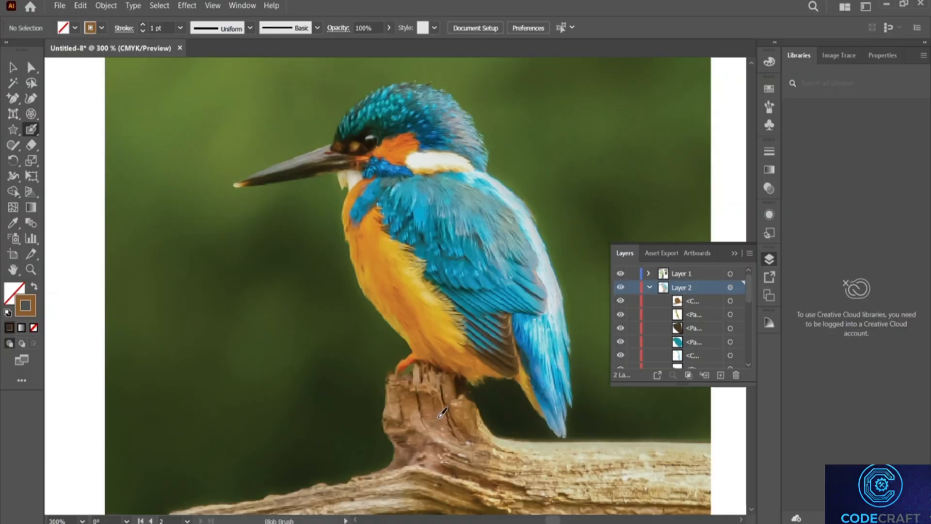
Hide Layer 1, then smooth the brown stump's outline and fill the gaps along its base.
click(620, 273)
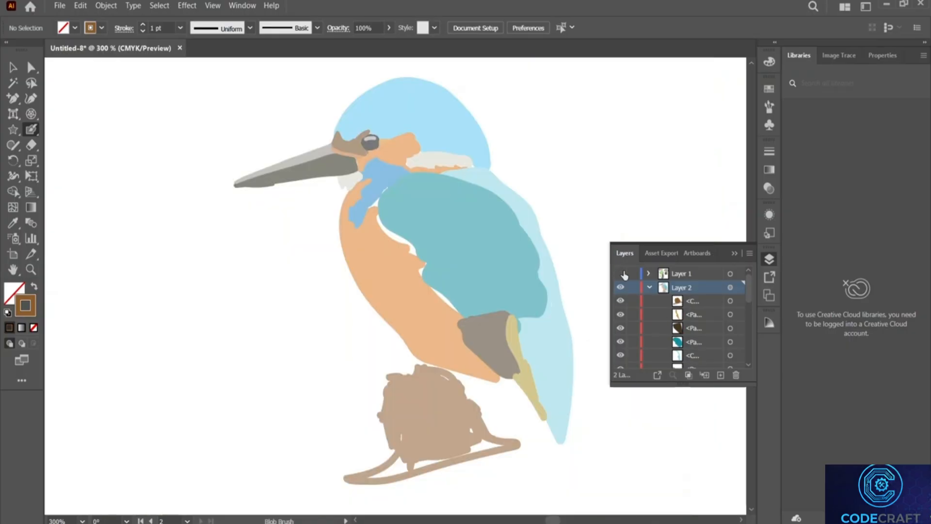
mouse_move(390, 375)
mouse_down()
mouse_move(384, 420)
mouse_move(399, 461)
mouse_move(374, 475)
mouse_move(443, 456)
mouse_move(406, 457)
mouse_move(403, 426)
mouse_move(402, 446)
mouse_move(476, 445)
mouse_move(437, 465)
mouse_move(501, 445)
mouse_move(479, 443)
mouse_move(504, 445)
mouse_move(468, 428)
mouse_move(477, 435)
mouse_move(470, 397)
mouse_move(456, 377)
mouse_move(426, 362)
mouse_up()
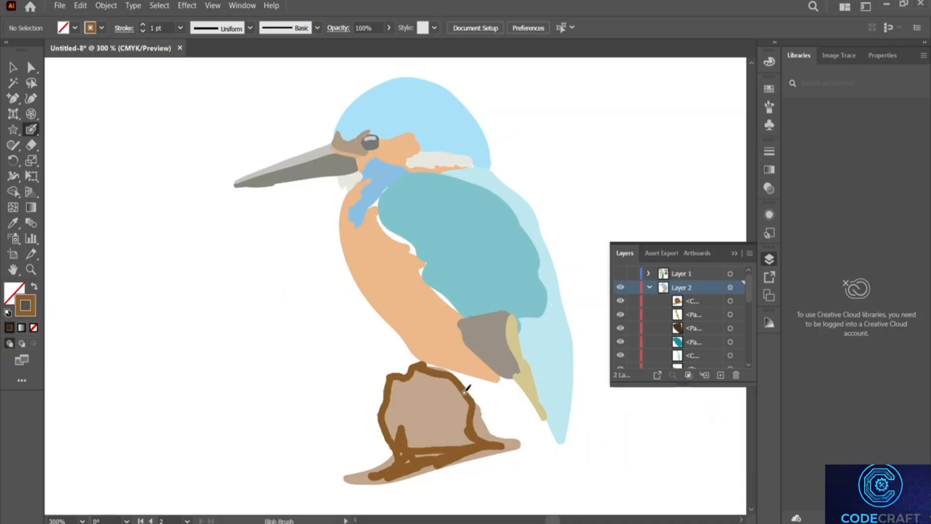
key(ctrl+z)
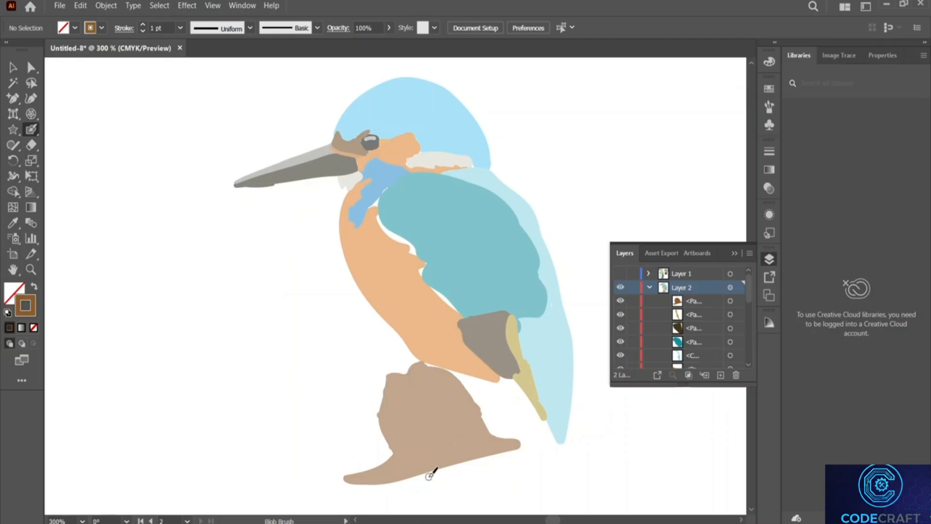
Extend the stump's brown base to a point beneath the tail and fill in its lower edge.
mouse_move(512, 441)
mouse_down()
mouse_move(565, 452)
mouse_move(543, 458)
mouse_up()
mouse_move(479, 451)
mouse_down()
mouse_move(412, 456)
mouse_move(381, 477)
mouse_move(555, 456)
mouse_move(513, 442)
mouse_move(454, 455)
mouse_move(462, 460)
mouse_up()
mouse_move(435, 464)
mouse_down()
mouse_move(528, 462)
mouse_move(467, 457)
mouse_up()
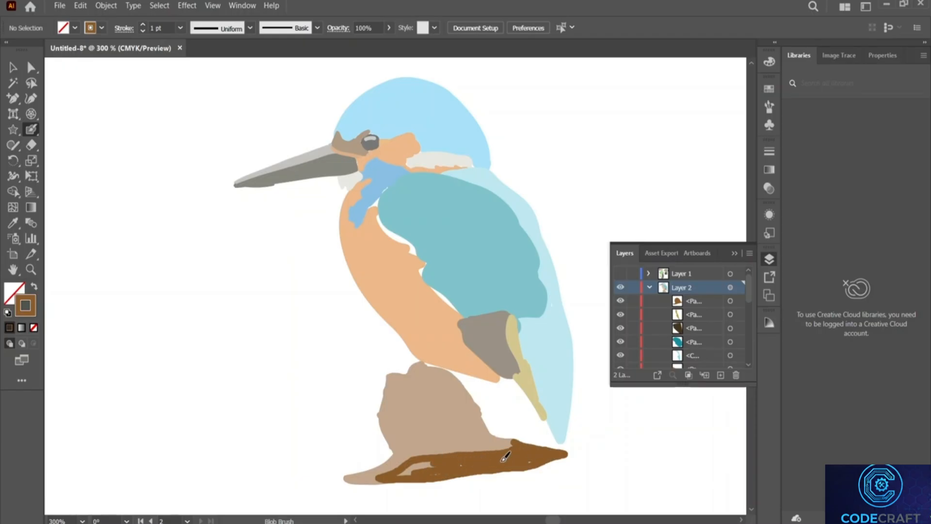
key(ctrl+z)
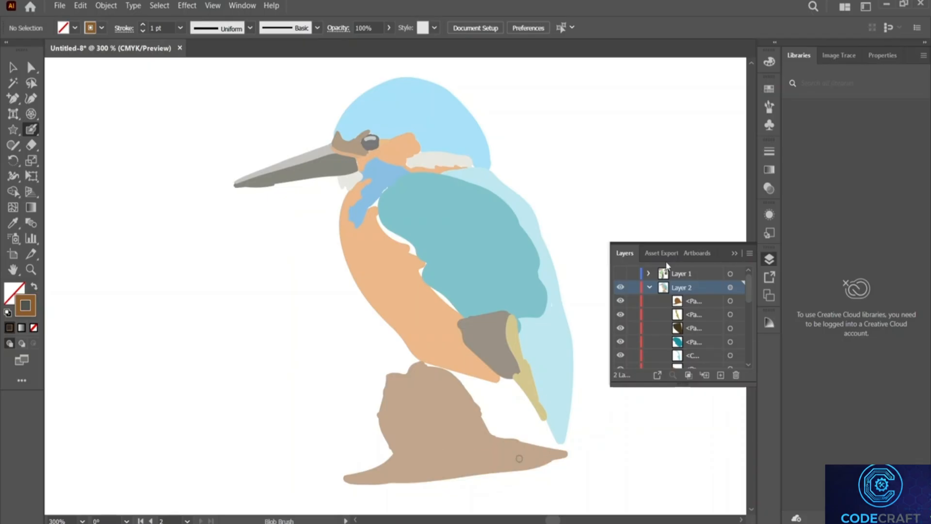
Show Layer 1, sample the foot's orange as the stroke colour, and paint the bird's foot above the stump.
click(620, 273)
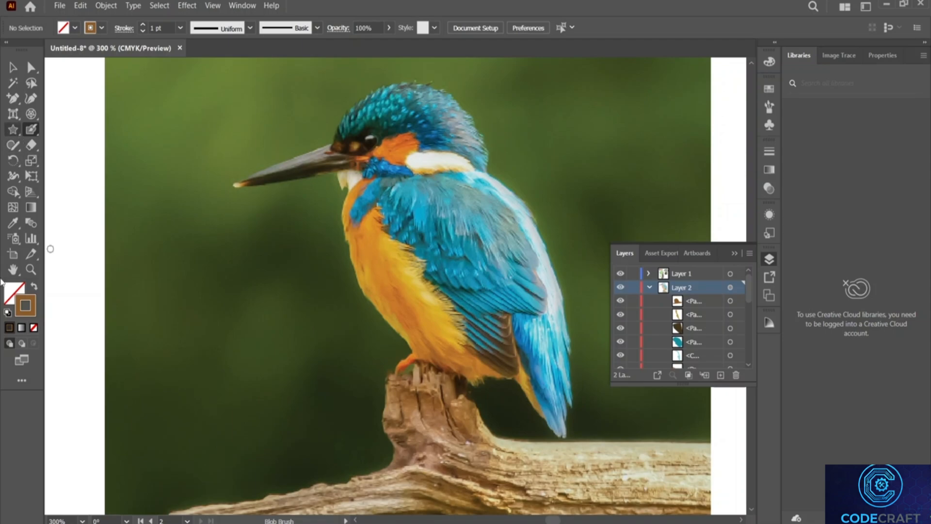
click(13, 222)
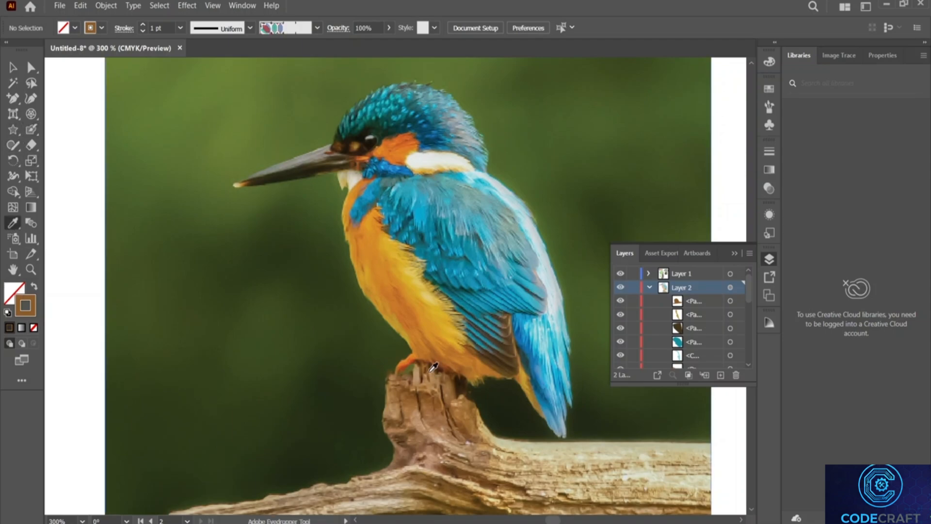
click(410, 356)
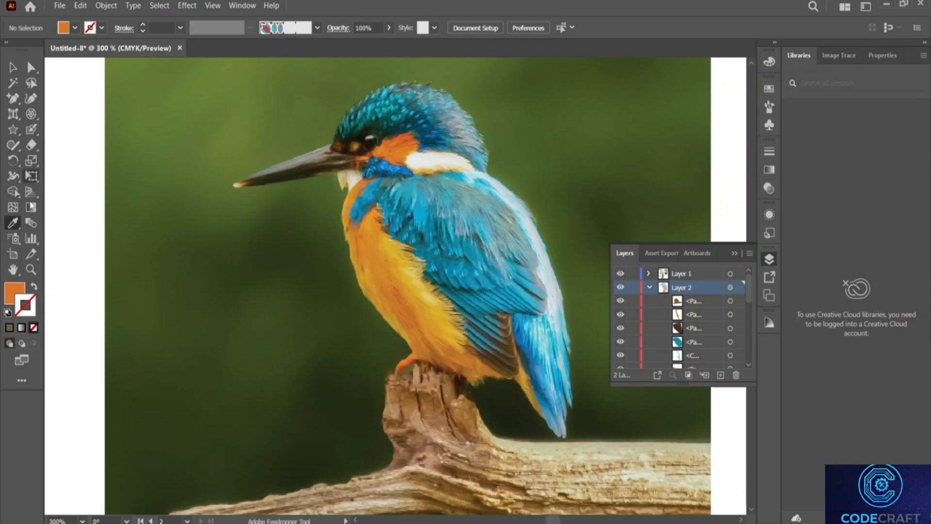
click(31, 129)
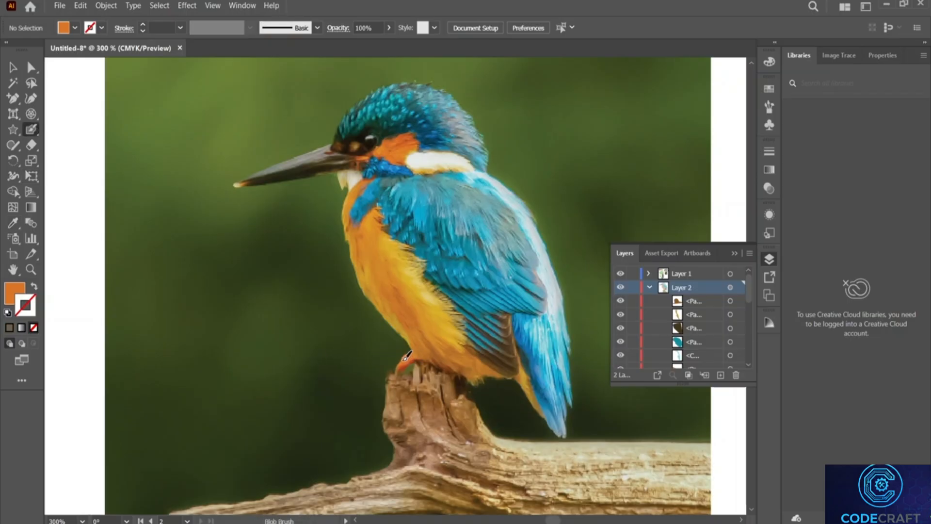
drag(416, 360, 413, 364)
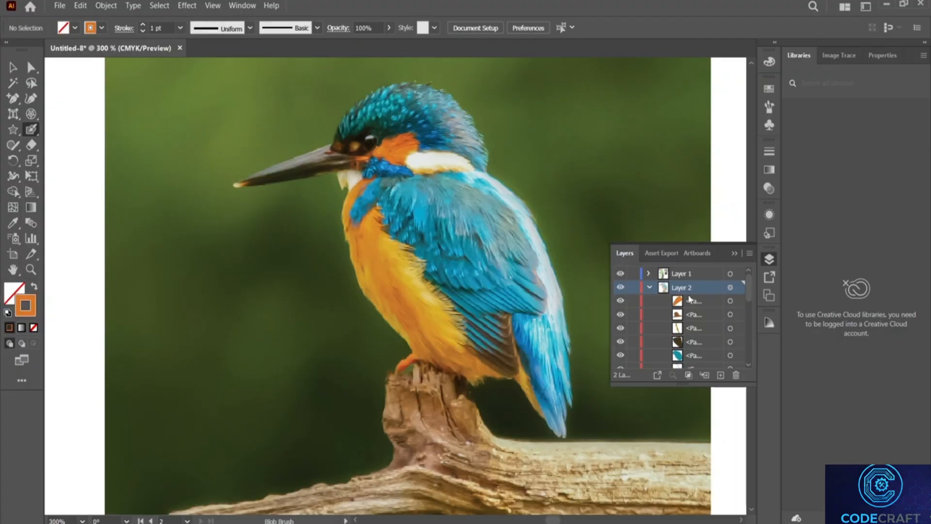
Collapse Layer 2 and place it above Layer 1, swapping the order to compare the tracing with the photo.
drag(687, 294, 682, 273)
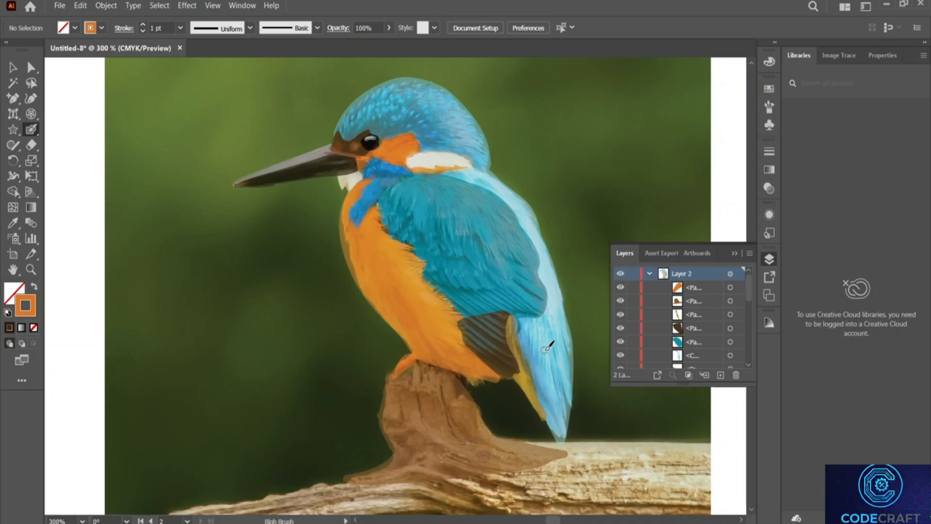
drag(667, 275, 671, 297)
click(650, 274)
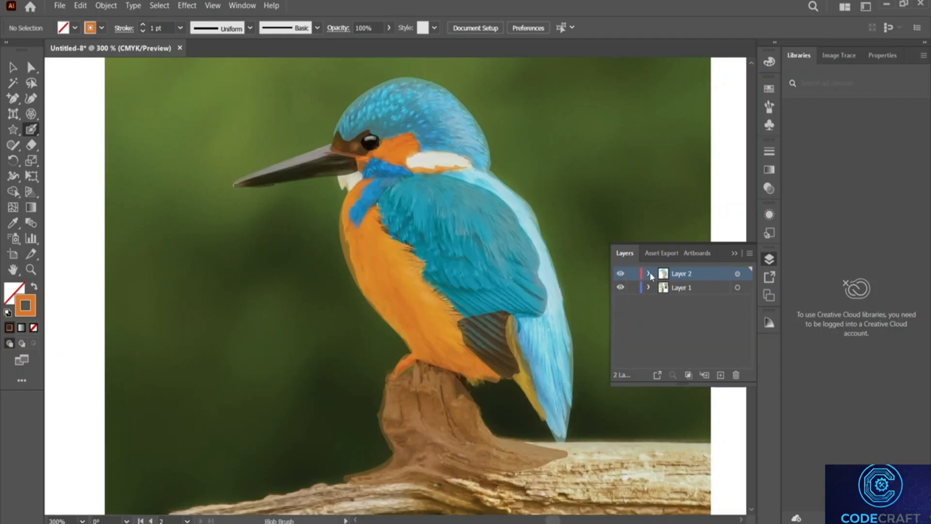
drag(663, 277, 665, 294)
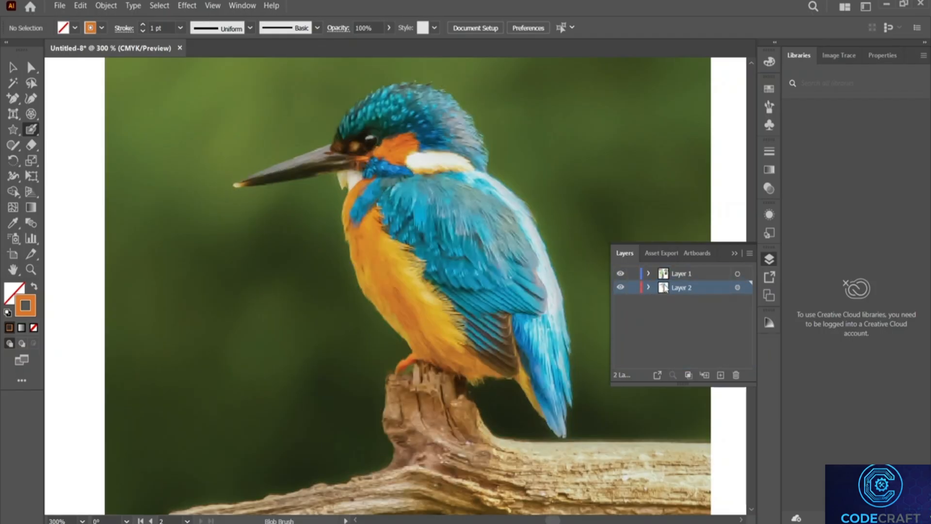
drag(667, 292, 667, 266)
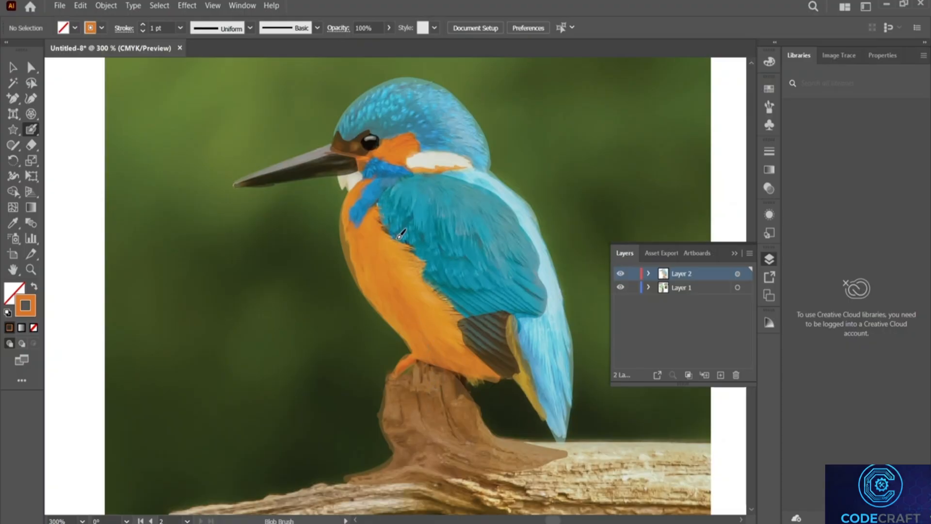
Adjust the orange breast shape's edge along the front of the wing by moving its anchor point with Direct Selection.
click(31, 67)
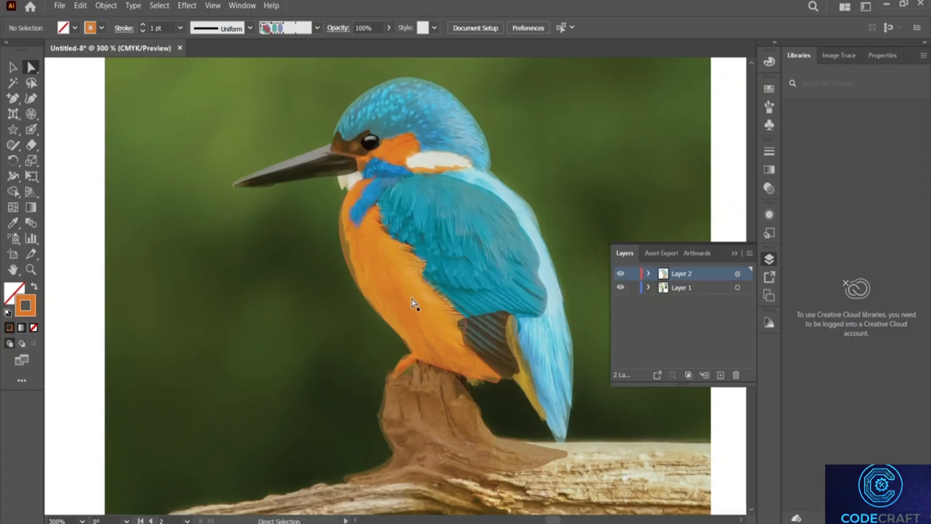
click(396, 285)
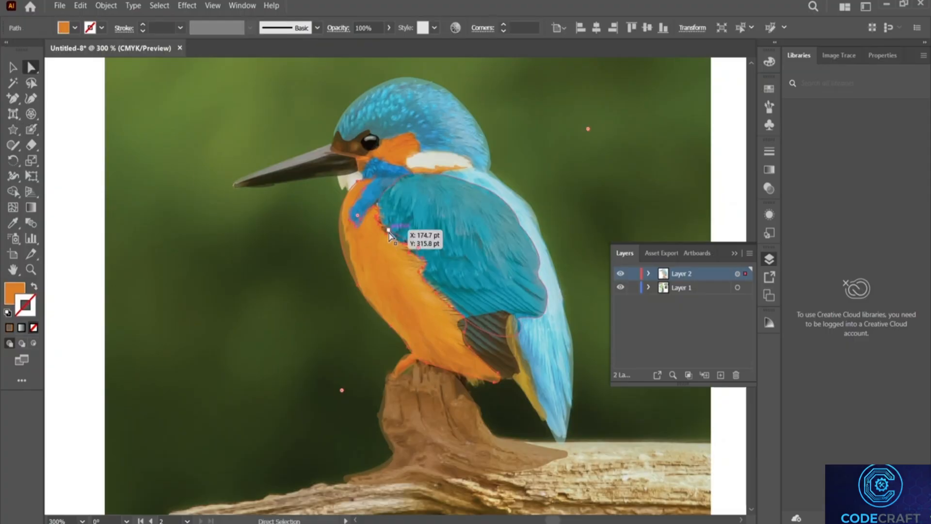
drag(386, 236, 390, 233)
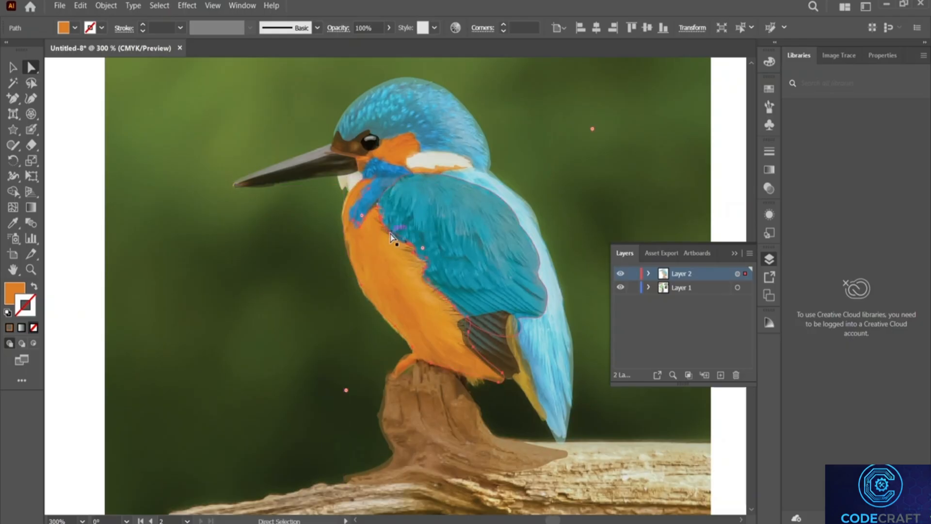
Extend the lower tip of the olive strip beneath the tail to match the photo.
click(501, 352)
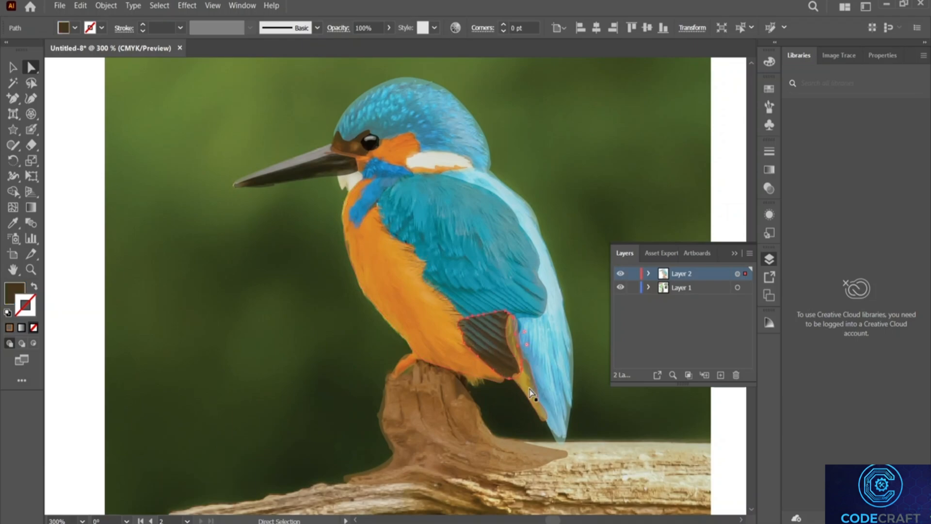
click(540, 405)
drag(543, 424, 550, 432)
click(517, 418)
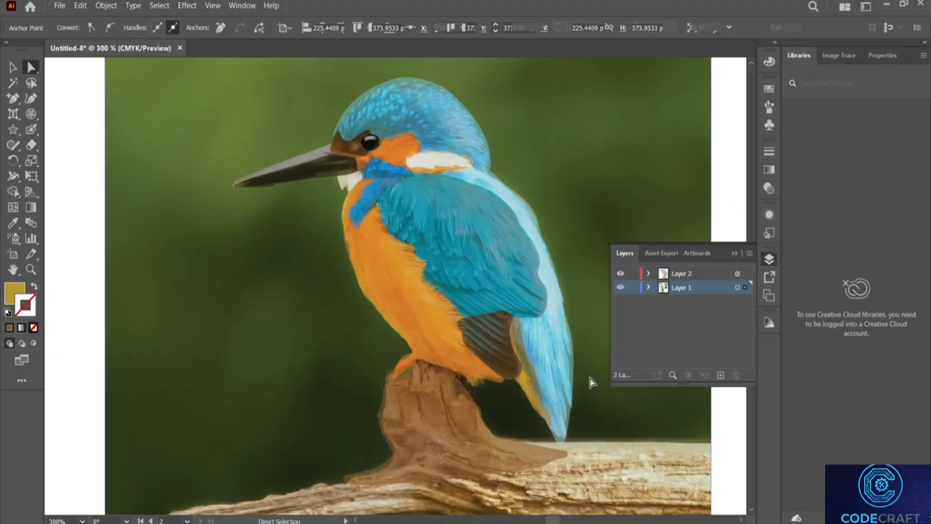
Adjust the pale blue tail shape's outer edge near the tail tip to follow the photo.
click(574, 373)
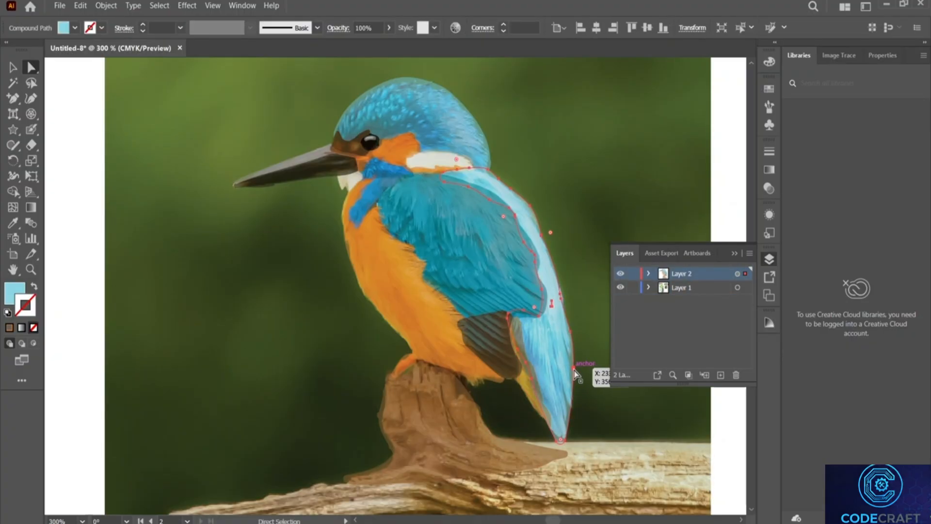
mouse_move(575, 374)
mouse_down()
mouse_move(565, 350)
mouse_move(578, 385)
mouse_up()
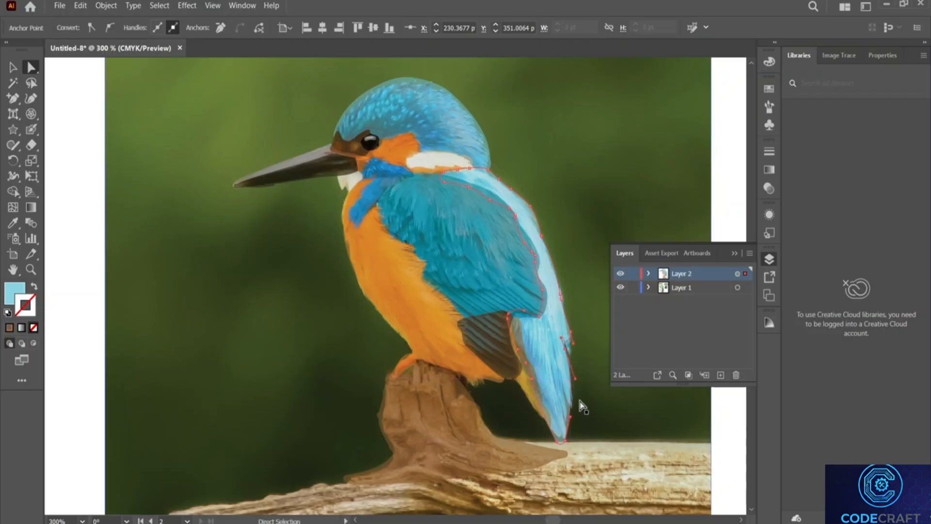
click(589, 384)
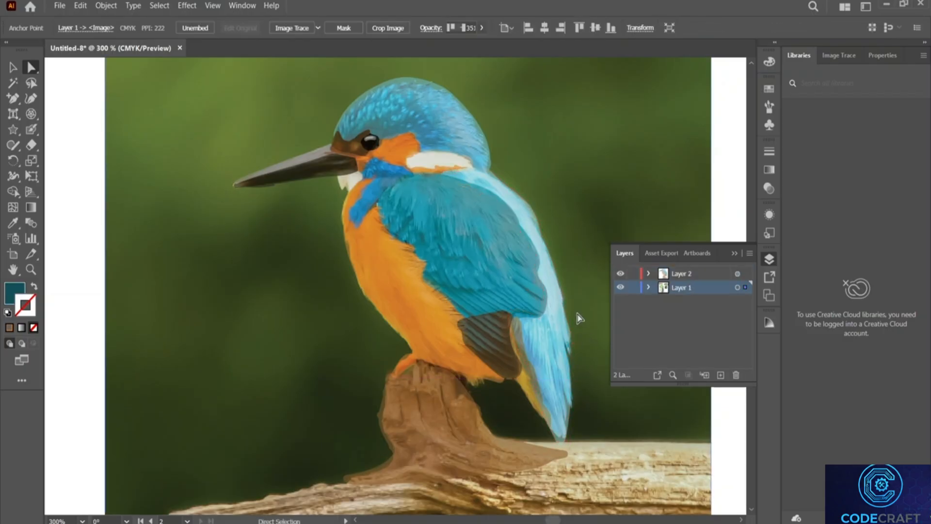
Move the pale blue back shape's outer anchor points inward at mid-back and at the nape to fit the photo.
click(542, 239)
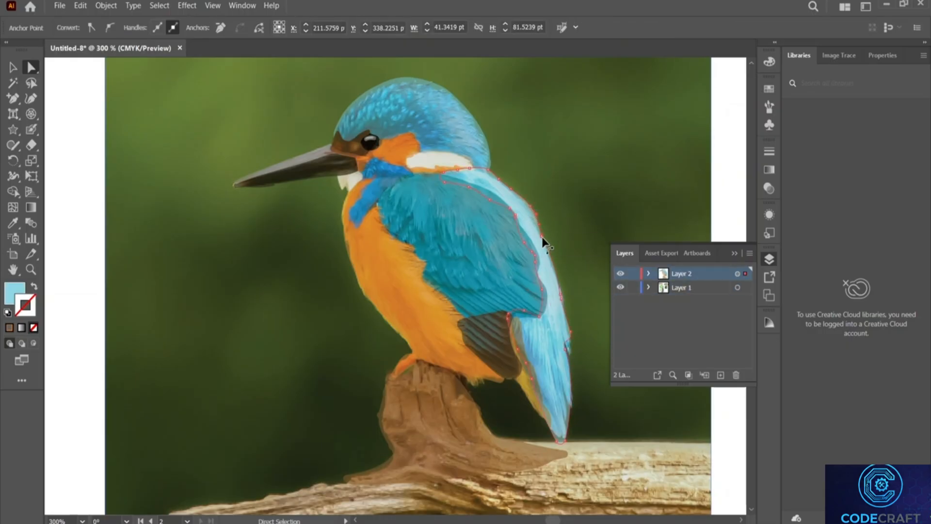
click(541, 237)
click(541, 244)
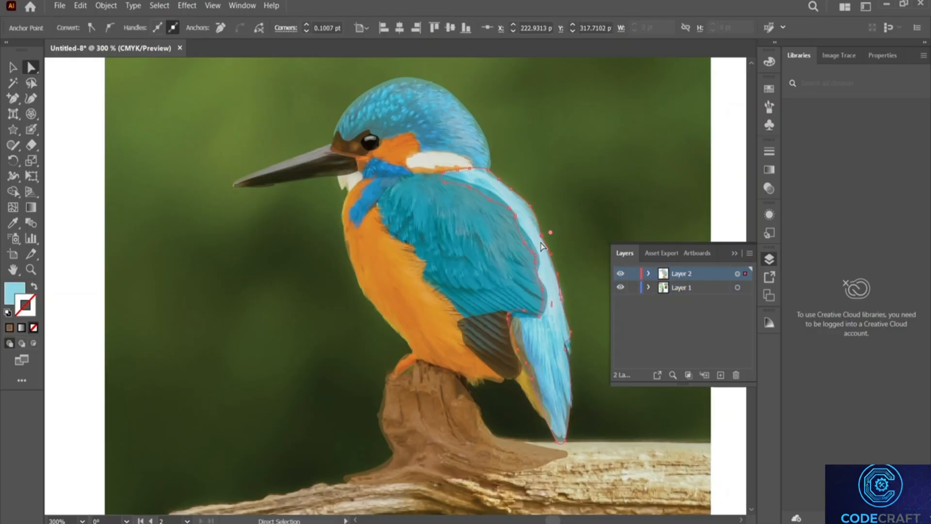
mouse_move(538, 234)
mouse_down()
mouse_move(536, 225)
mouse_move(538, 237)
mouse_up()
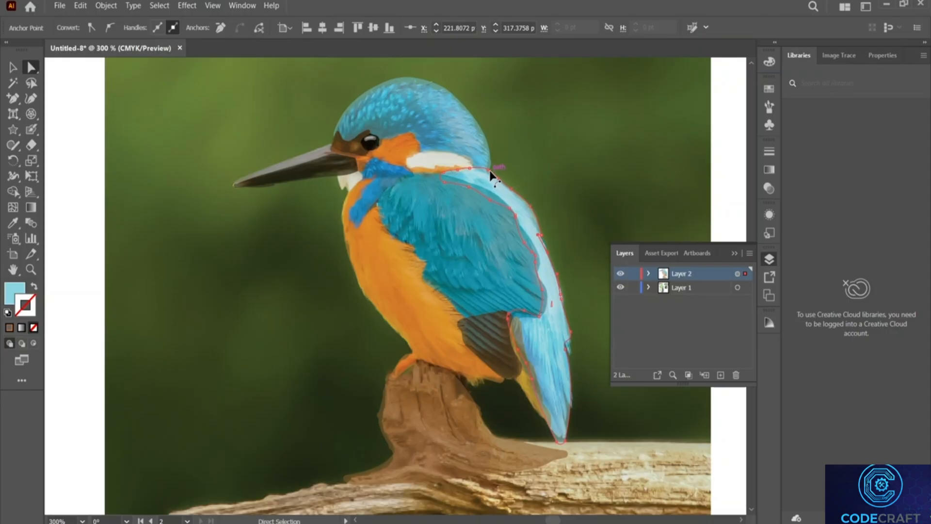
drag(488, 173, 485, 171)
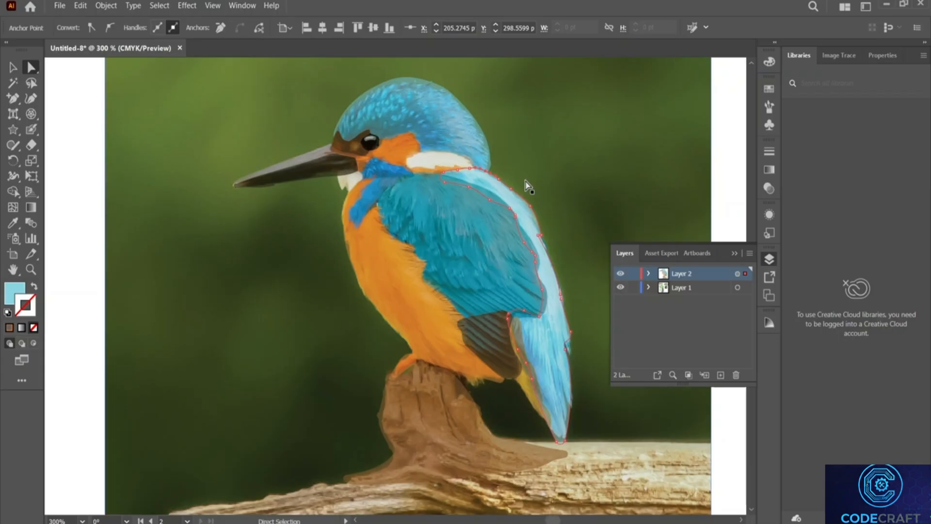
click(472, 209)
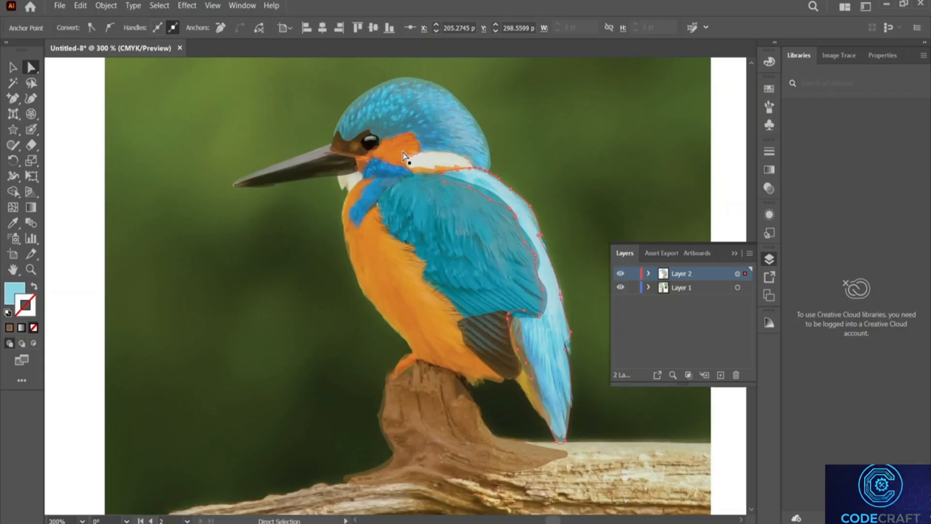
Nudge the anchor points of the orange cheek and the orange strip below the white neck patch to match the photo.
click(405, 159)
drag(405, 159, 404, 156)
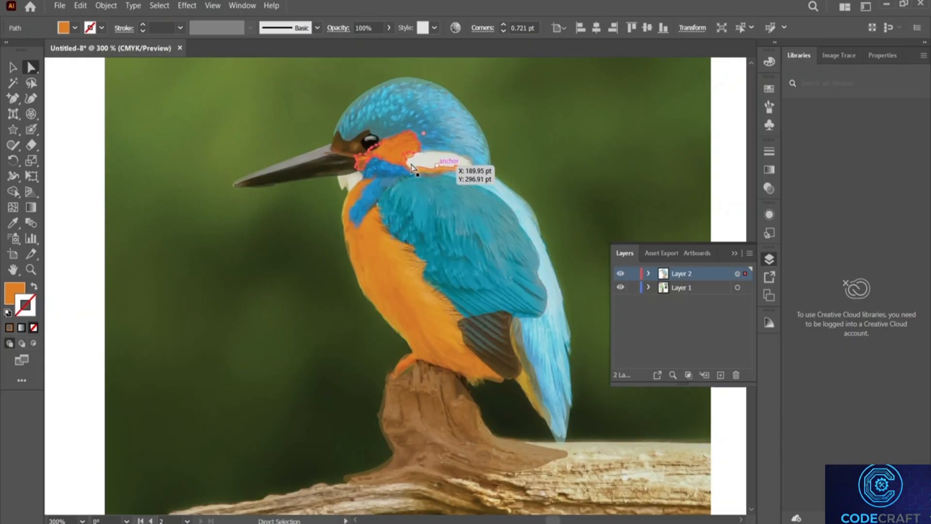
click(416, 160)
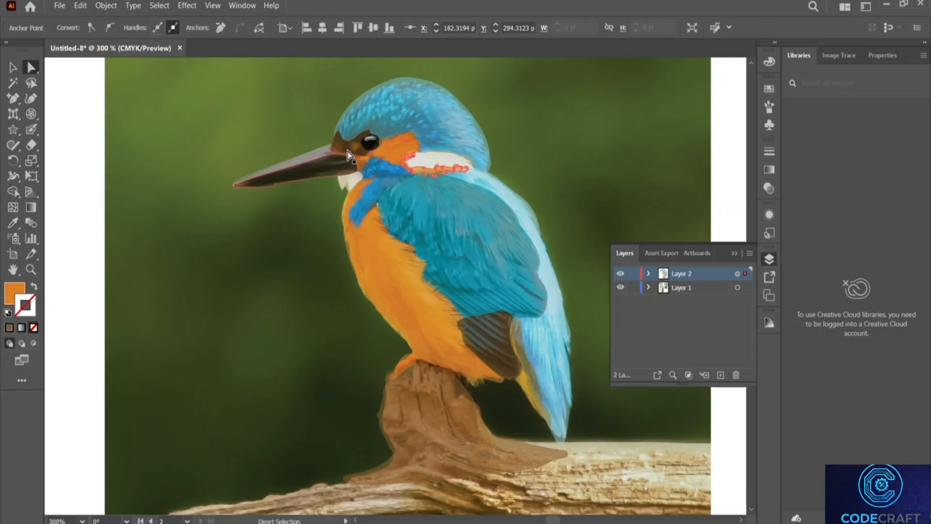
Refine the bottom edge of the dark lower beak shape by shifting its anchor points.
click(273, 187)
drag(273, 186, 266, 187)
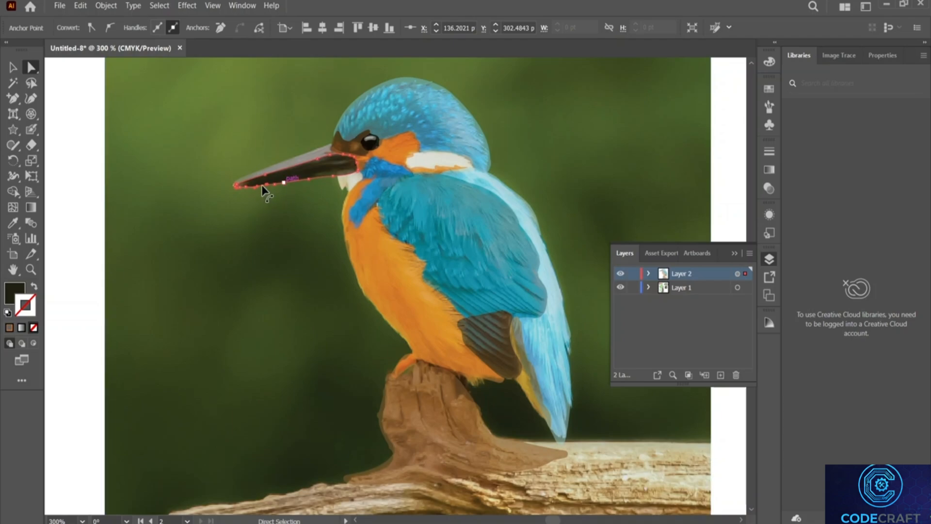
click(309, 176)
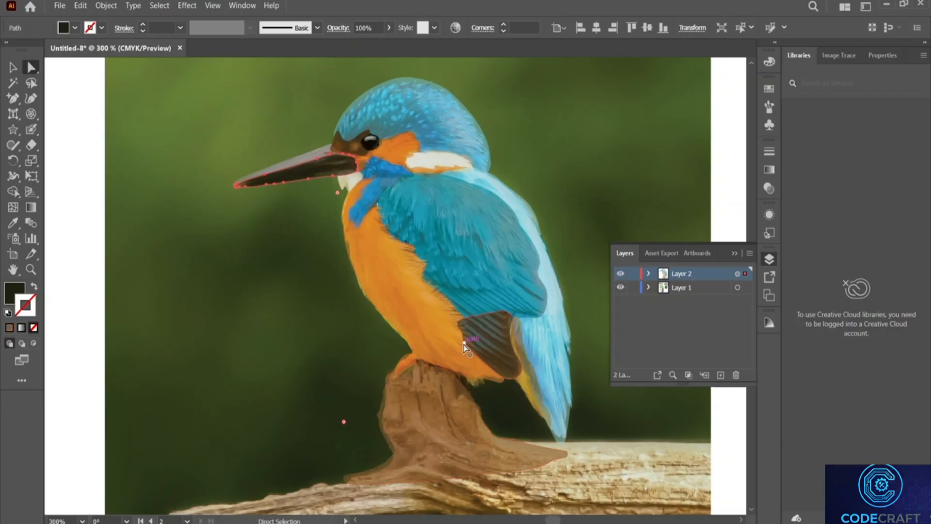
Raise the orange breast's upper anchor point between the blue throat patch and the wing.
click(377, 209)
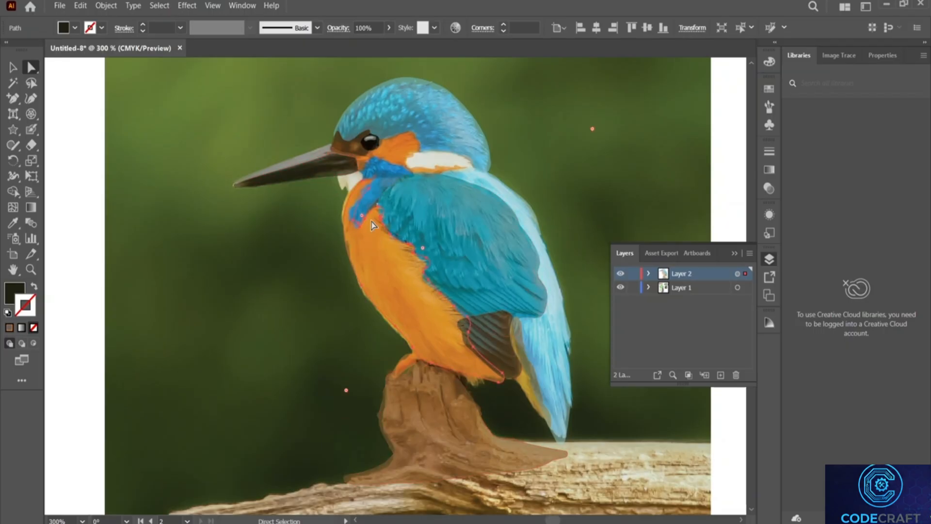
drag(377, 208, 377, 199)
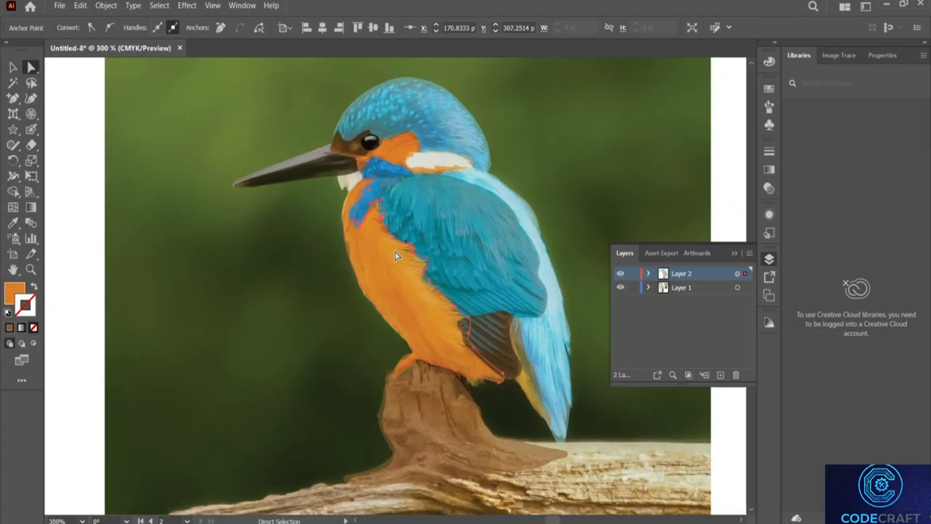
click(365, 216)
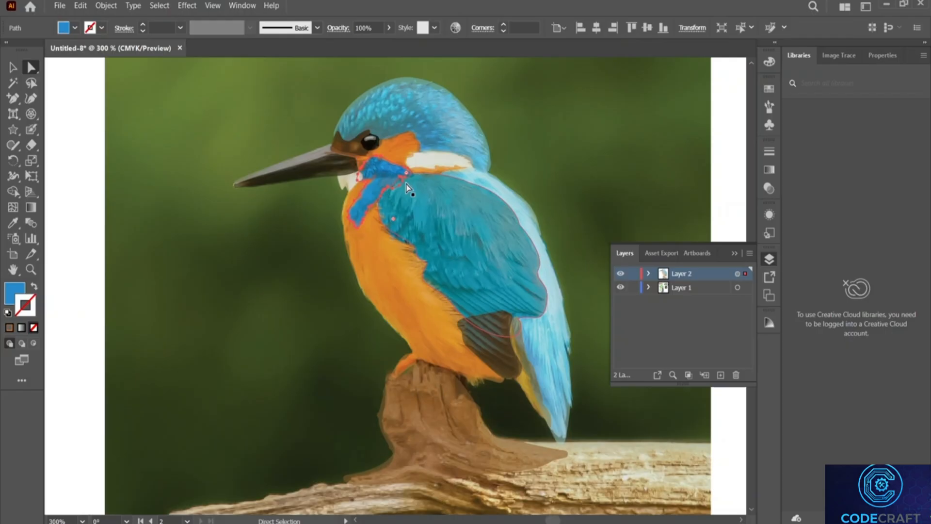
Hide Layer 1, then reshape the orange breast's edge along the teal wing to close the white gaps.
click(621, 288)
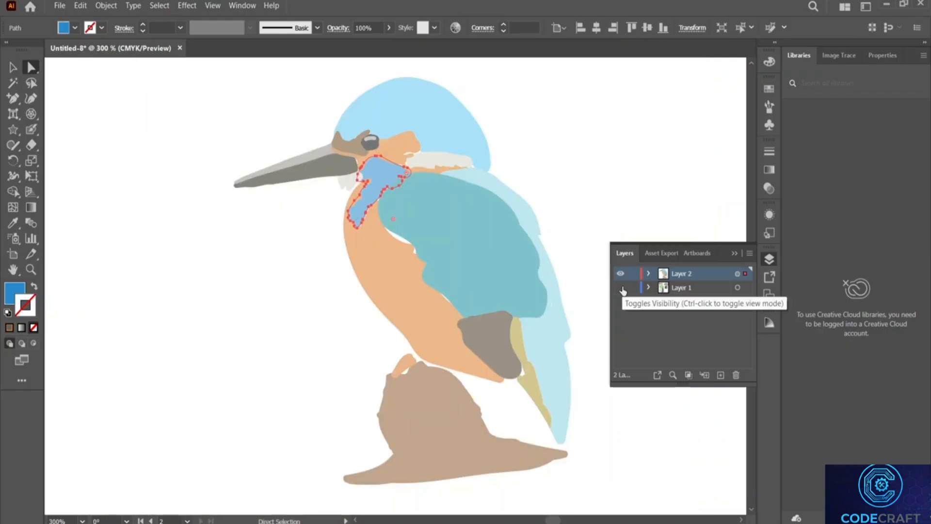
click(394, 240)
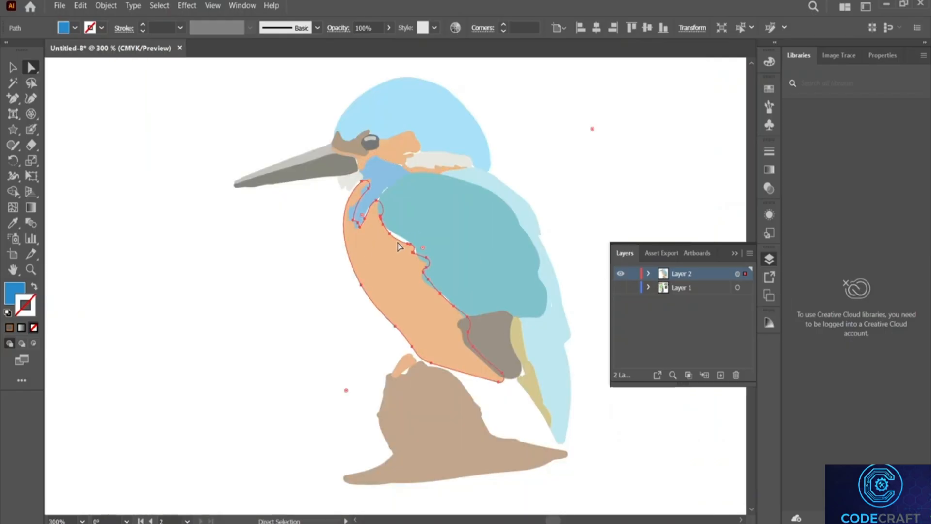
drag(393, 236, 425, 263)
click(406, 242)
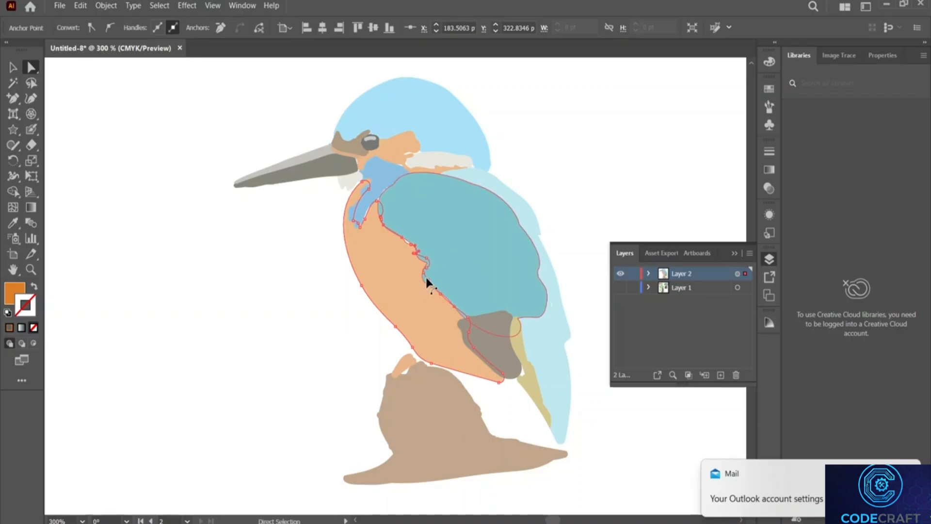
drag(440, 293, 446, 298)
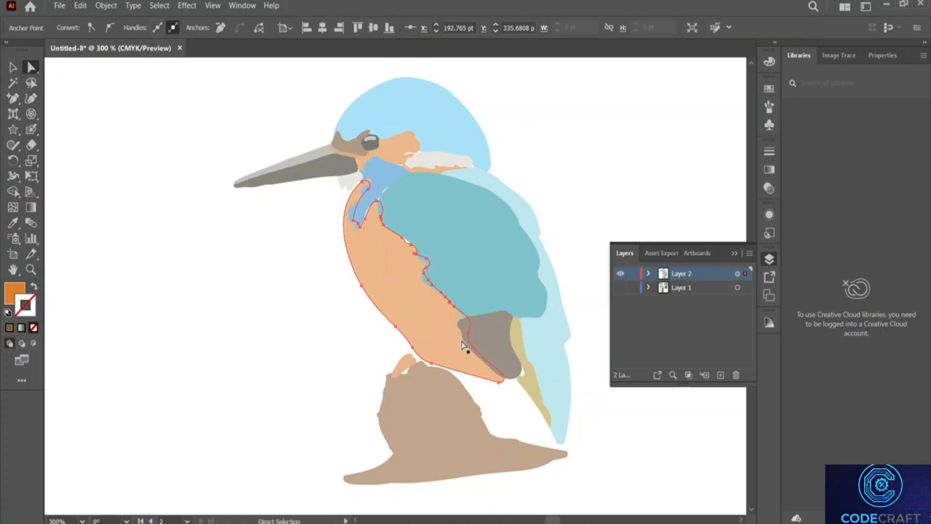
Delete an anchor point on the olive strip's inner edge and move its neighbours to close the gap beside the dark wing tip.
click(525, 372)
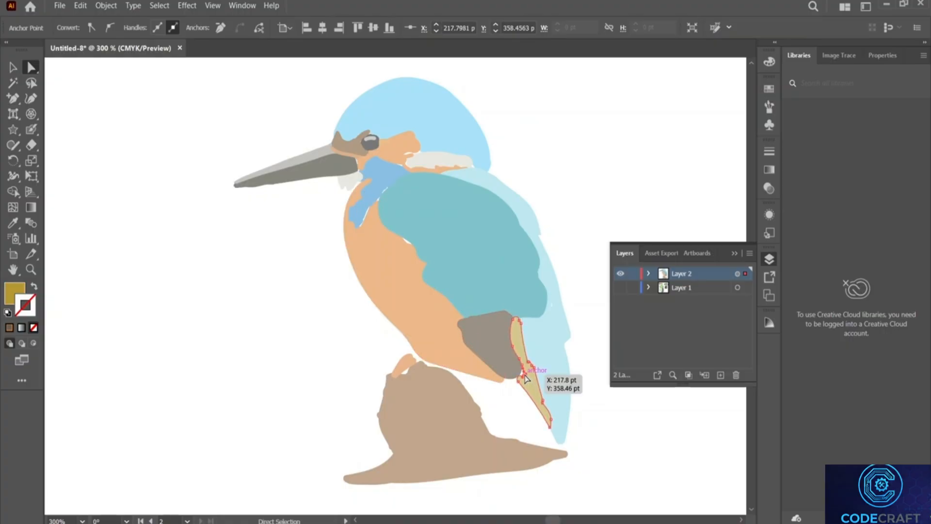
drag(13, 98, 72, 129)
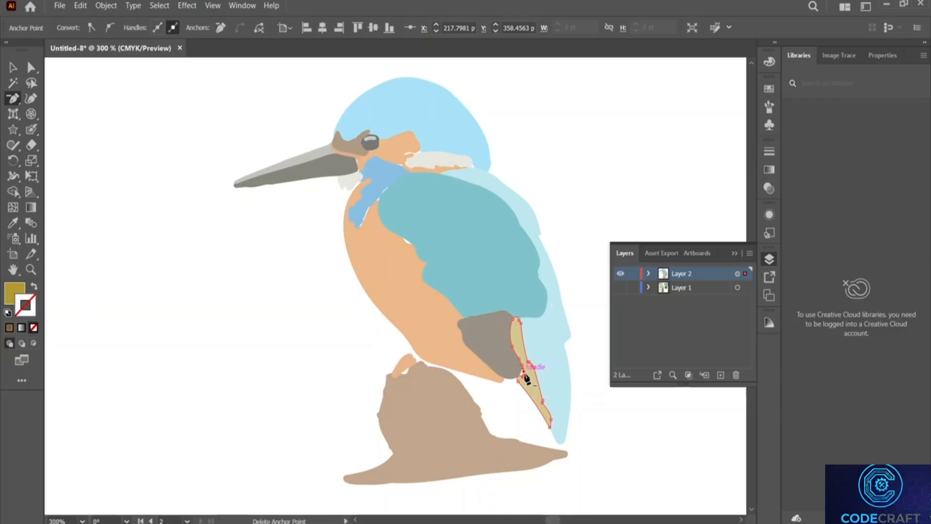
click(525, 374)
click(568, 285)
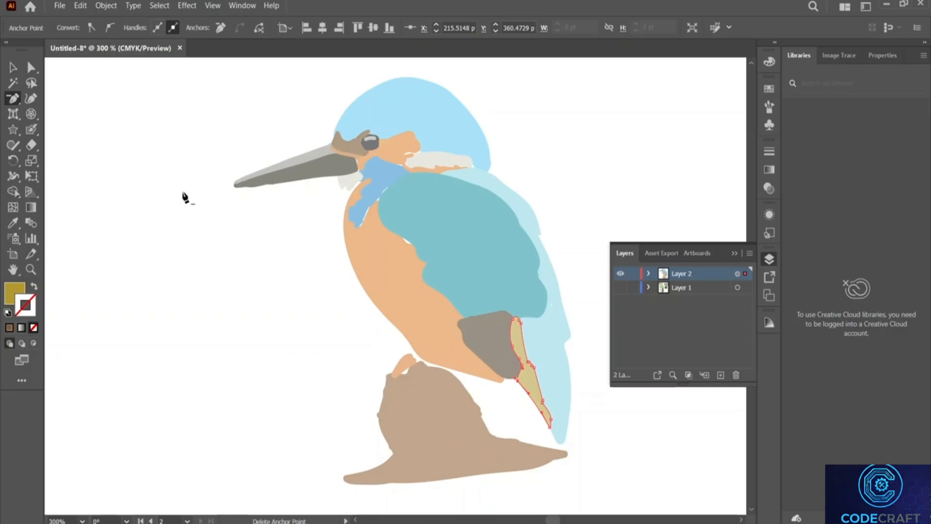
click(31, 68)
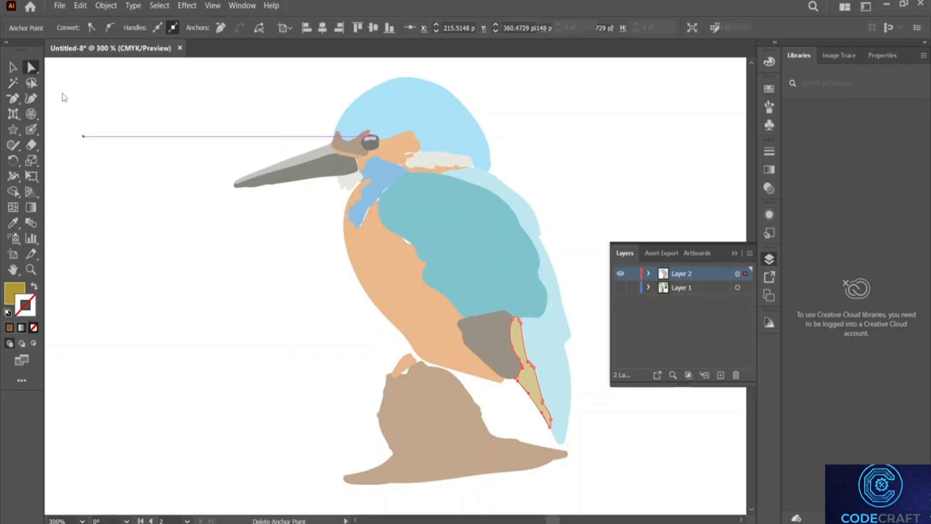
click(537, 381)
click(519, 384)
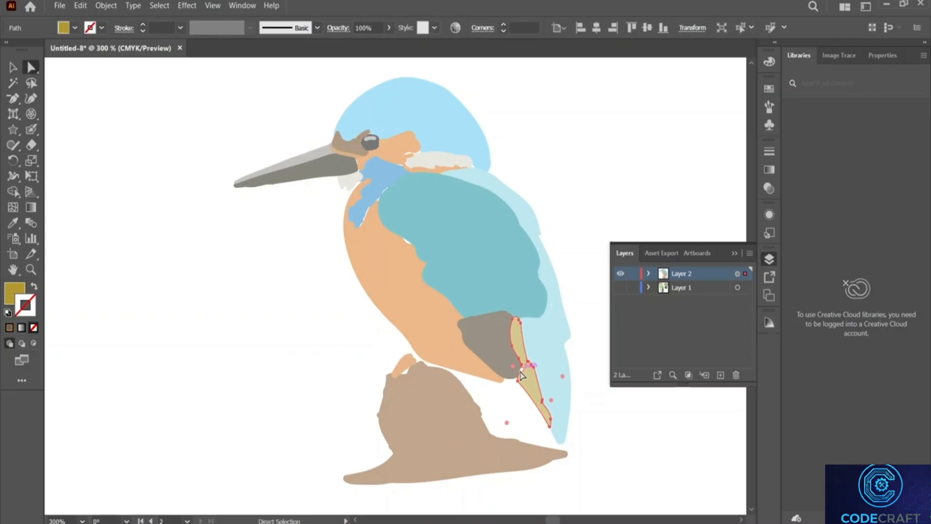
mouse_move(523, 370)
mouse_down()
mouse_move(516, 380)
mouse_move(520, 372)
mouse_up()
click(534, 391)
Move the teal wing's front edge anchor point outward to cover the gap against the orange breast.
click(415, 243)
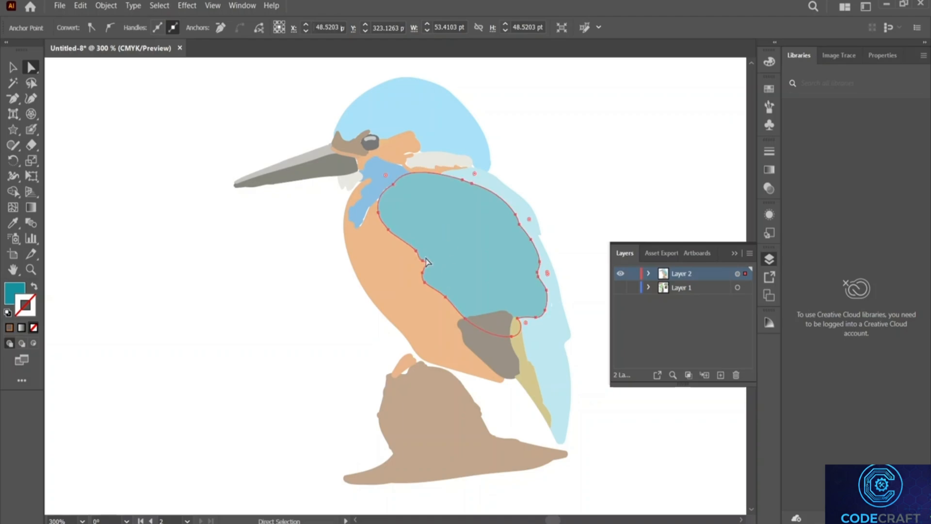
click(417, 255)
drag(417, 251, 413, 253)
click(444, 224)
Reshape the blue throat patch and the white chin patch to close the gaps between them, the breast and the wing.
click(373, 192)
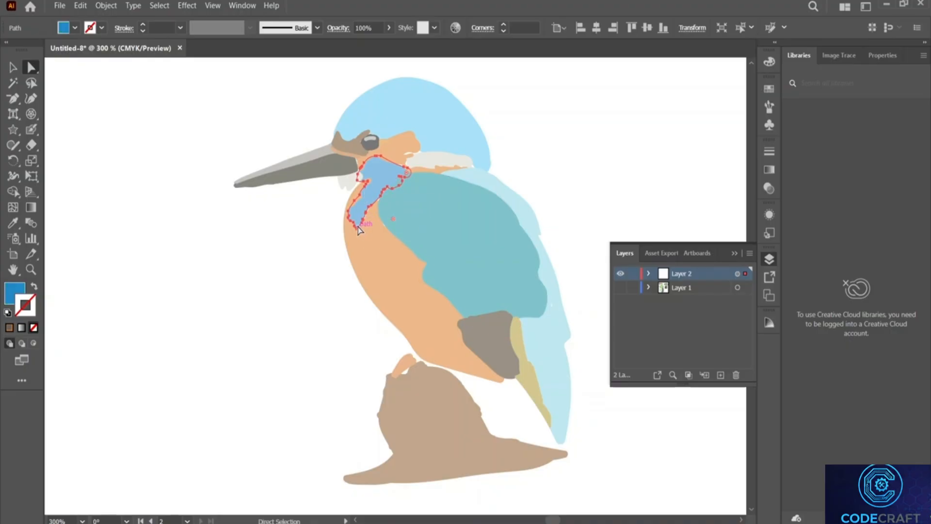
drag(377, 200, 352, 187)
click(313, 219)
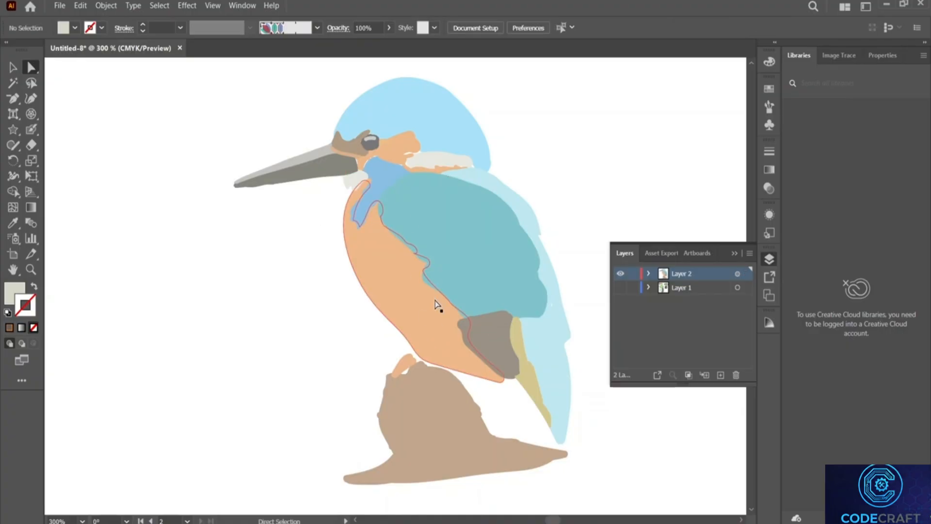
Adjust anchor points on the orange cheek patch and the orange neck strip to close the gap beside the white neck patch.
click(408, 156)
drag(407, 154, 409, 154)
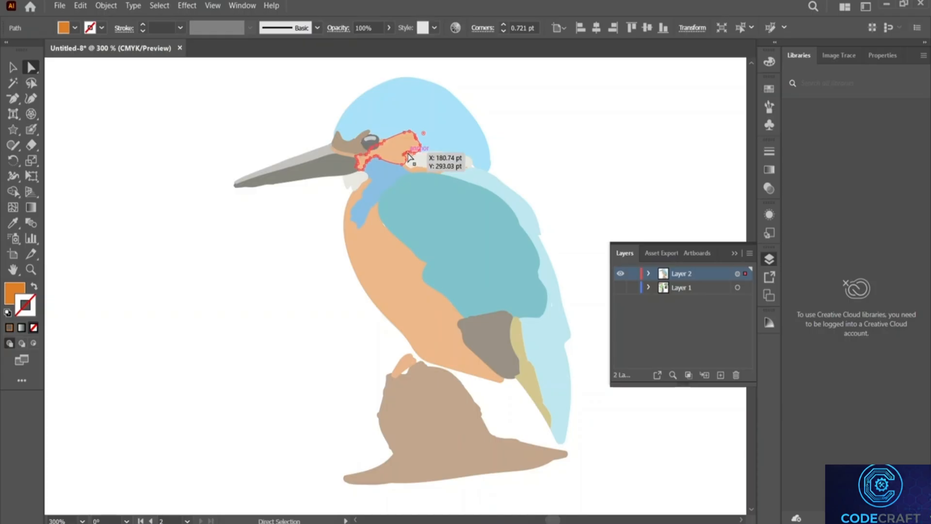
click(409, 156)
drag(408, 153, 410, 156)
click(410, 153)
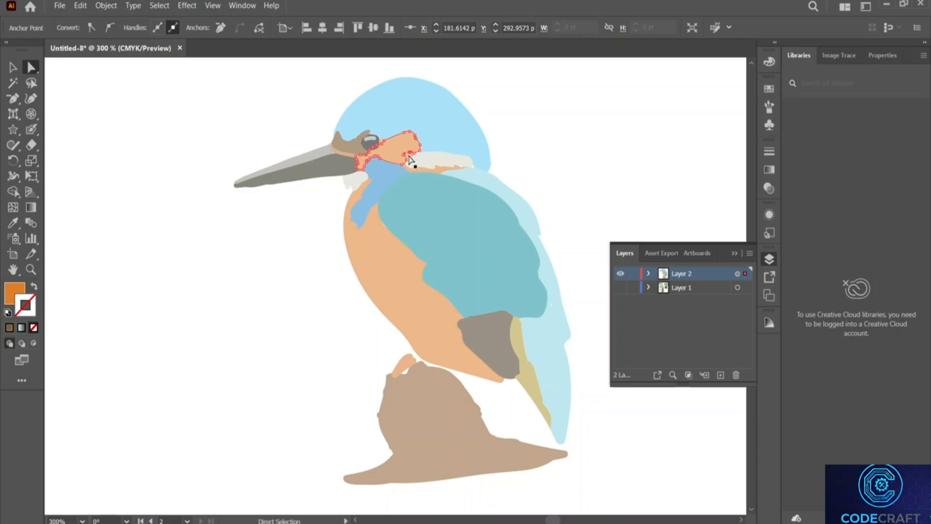
click(408, 156)
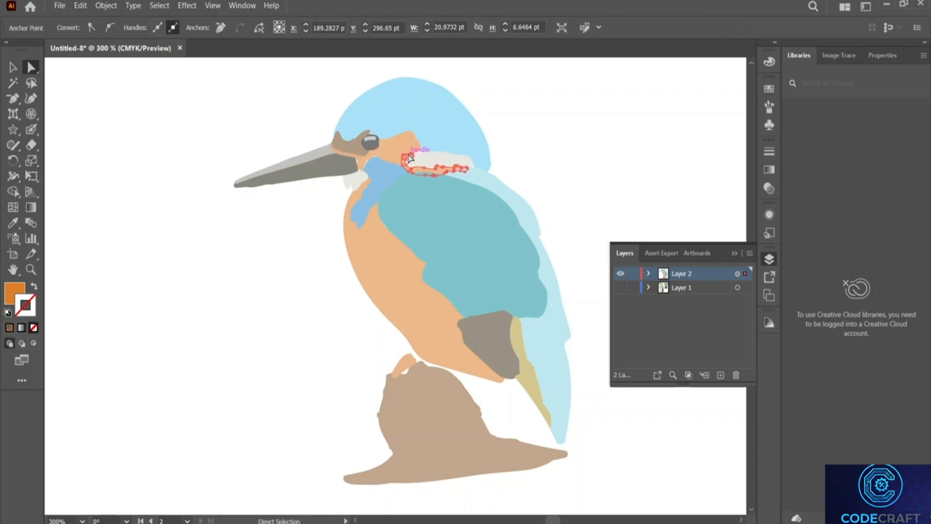
mouse_move(411, 159)
mouse_down()
mouse_move(408, 148)
mouse_move(419, 151)
mouse_move(408, 158)
mouse_move(407, 150)
mouse_up()
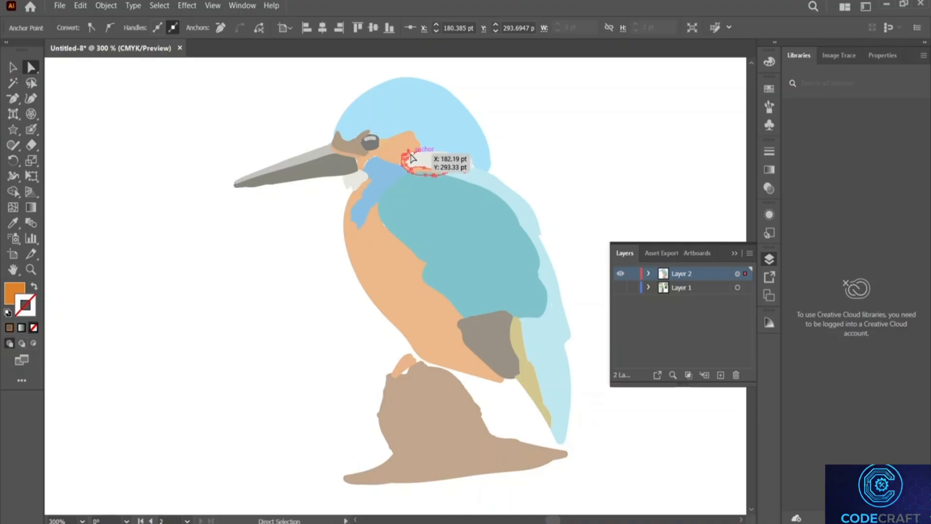
click(231, 123)
Reshape the white neck patch by moving its anchor points to close gaps against the orange strip and the blue head.
click(412, 159)
click(425, 161)
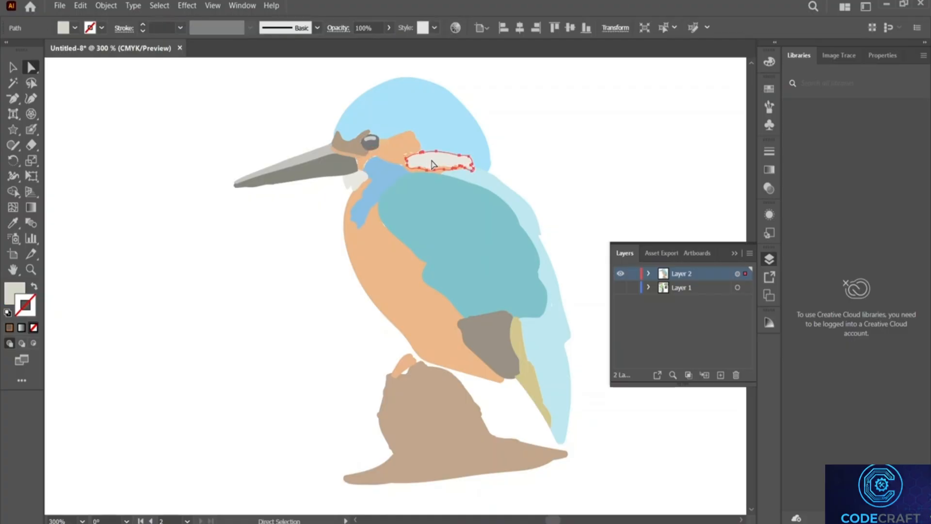
drag(428, 163, 475, 169)
click(457, 167)
click(464, 168)
click(456, 156)
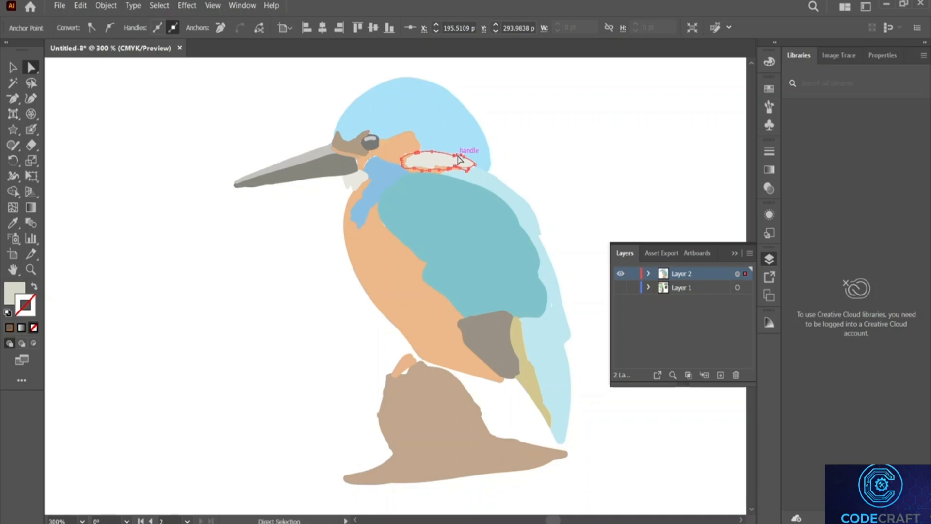
drag(456, 156, 457, 154)
Try to move anchor points on the blue head's lower edge along the white neck patch.
click(445, 153)
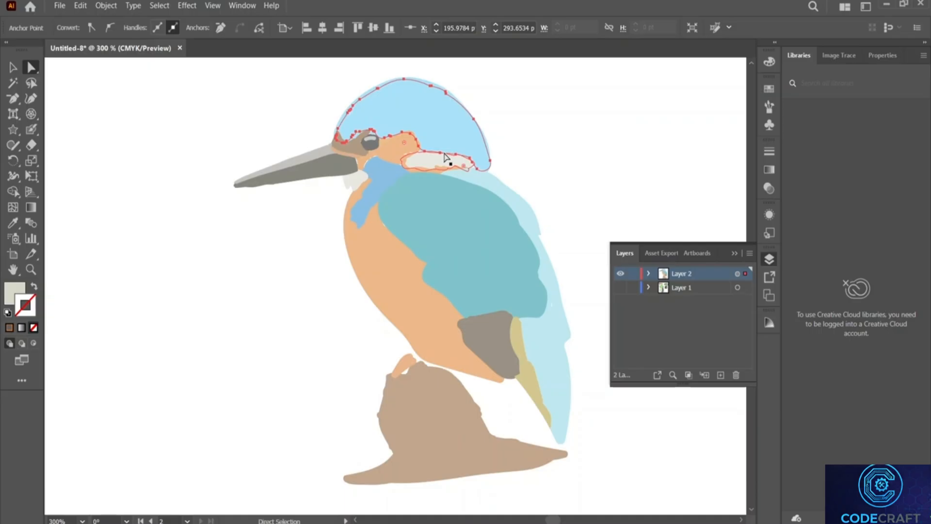
click(446, 157)
drag(447, 150, 448, 147)
key(ctrl+z)
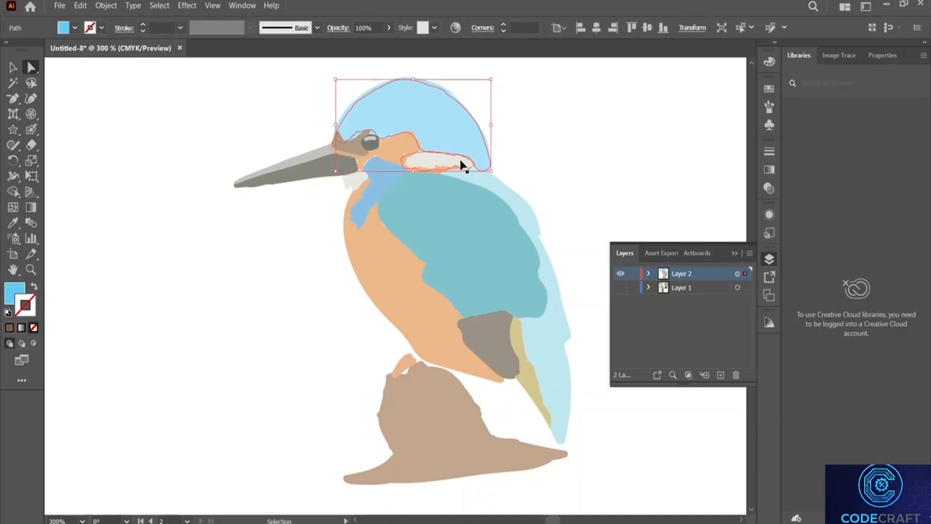
drag(456, 157, 456, 154)
key(ctrl+z)
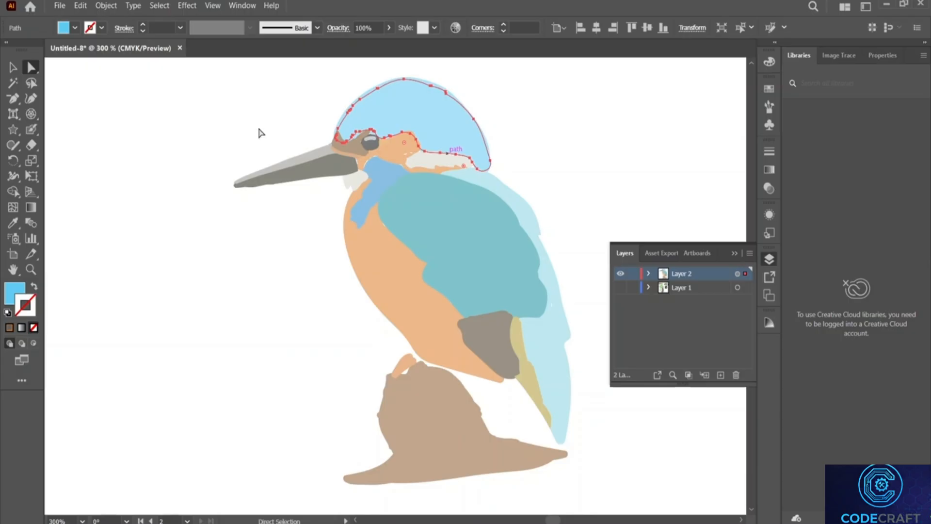
Move the anchor point on the blue head's lower edge to meet the upper edge of the white neck patch.
click(13, 99)
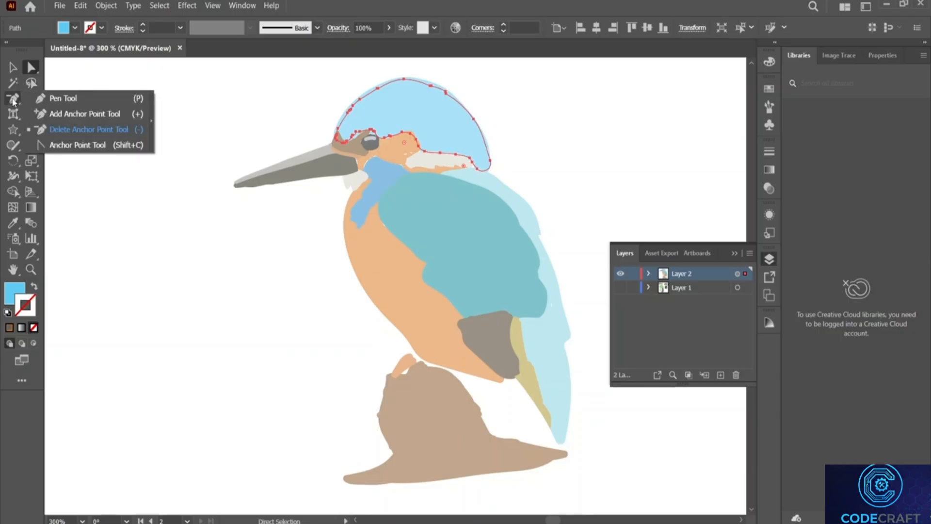
click(54, 99)
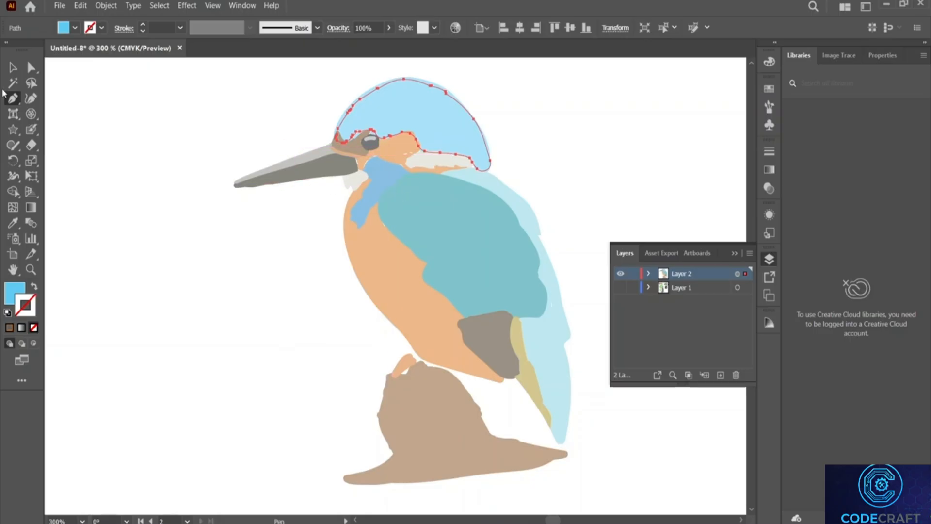
click(30, 68)
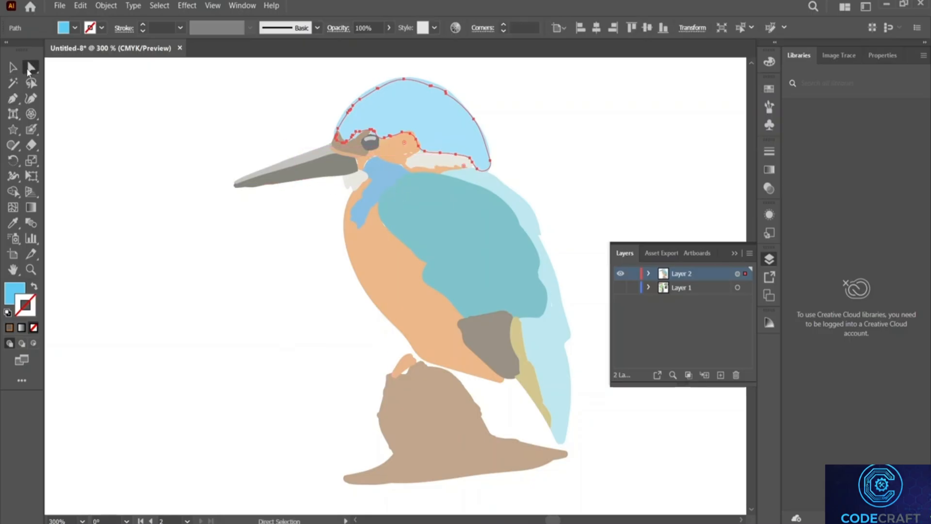
click(457, 154)
click(456, 156)
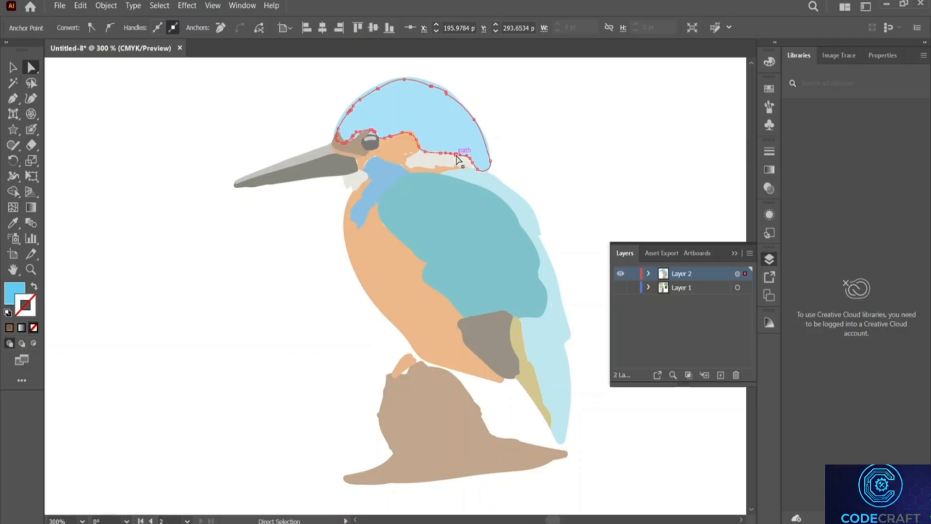
drag(455, 153, 454, 155)
click(465, 137)
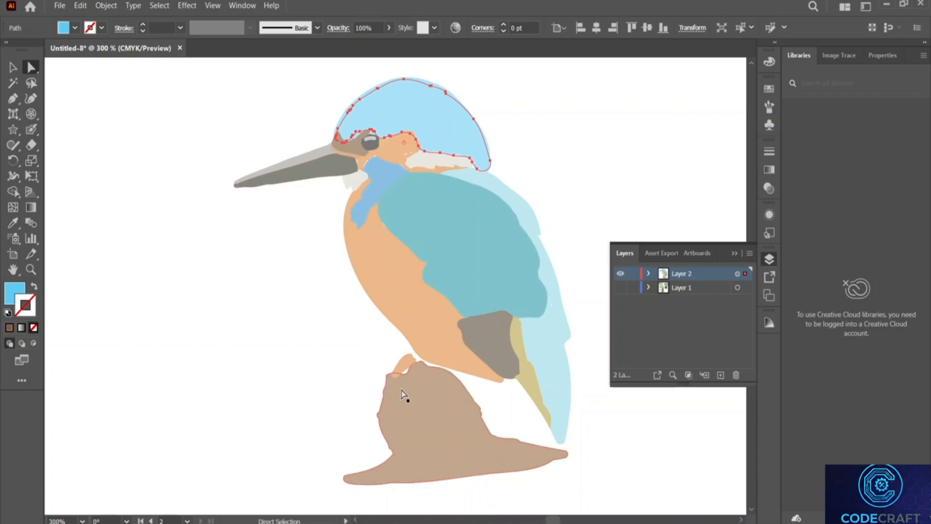
Move the small orange leg up against the bird's belly so it bridges the gap to the brown perch.
click(411, 365)
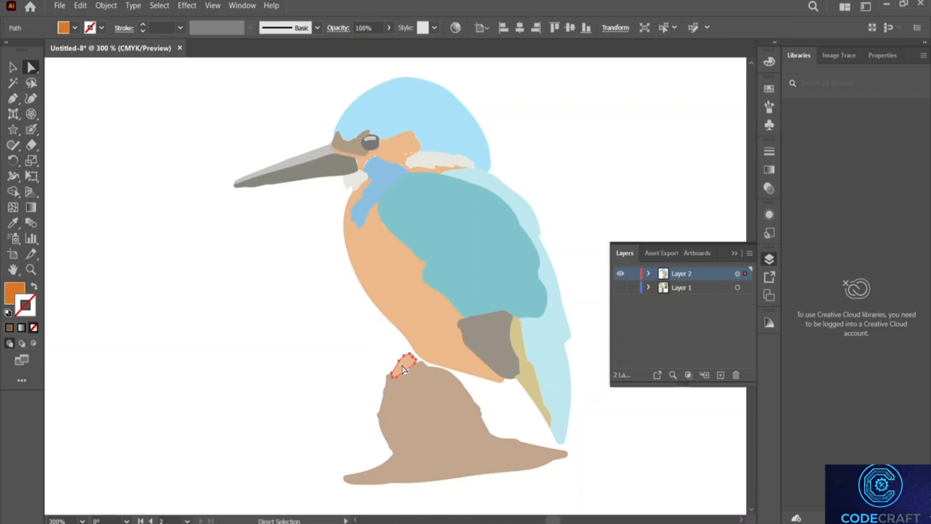
drag(405, 365, 414, 360)
click(576, 199)
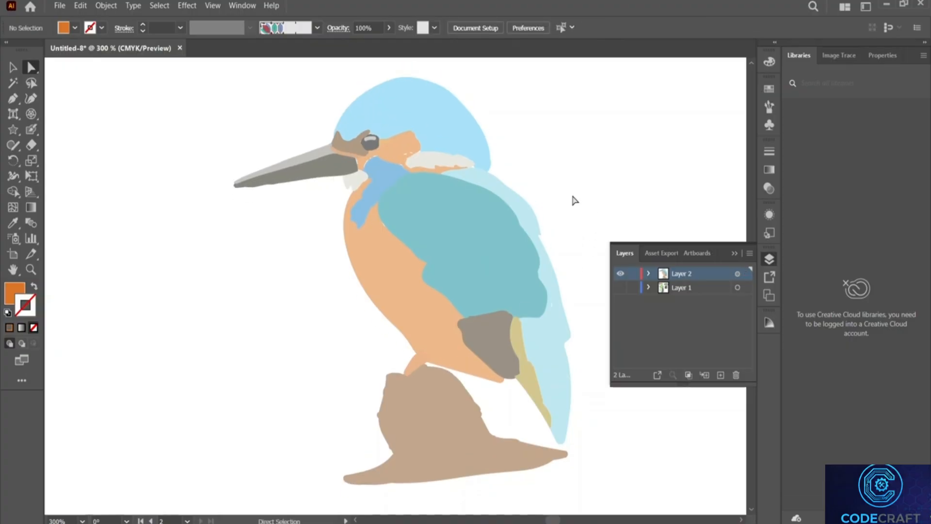
Select all the traced bird and perch shapes on Layer 2 and group them.
scroll(535, 260, right, 2)
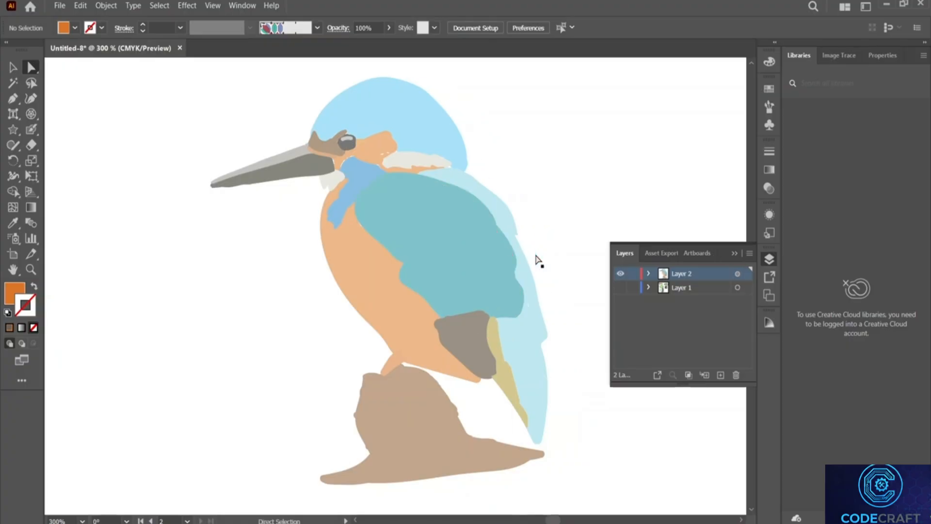
click(12, 67)
drag(220, 80, 582, 509)
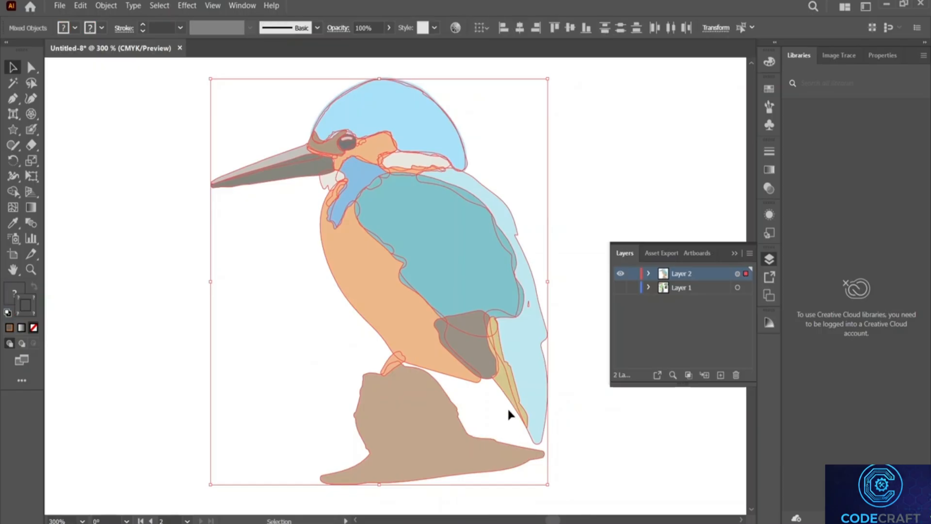
right_click(446, 269)
click(514, 163)
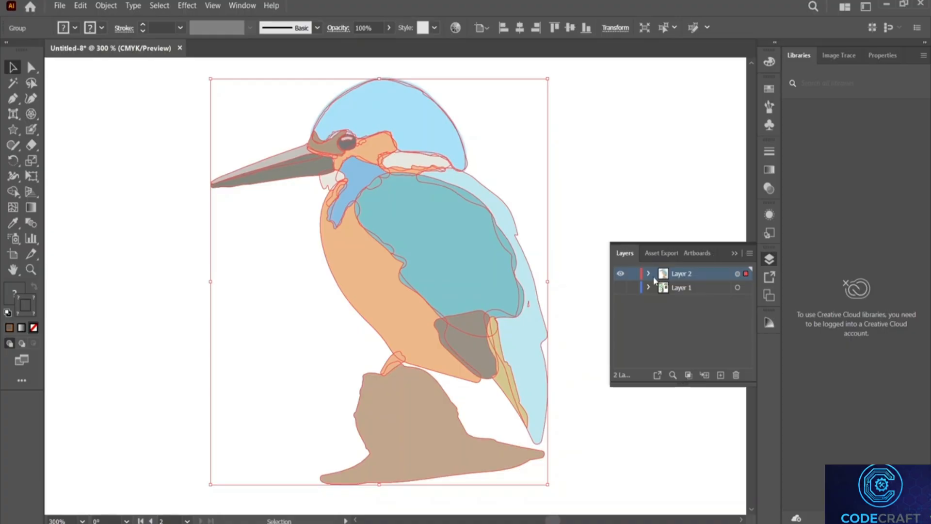
Hide Layer 2, show Layer 1 and paste a copy of the grouped bird artwork onto Layer 1.
click(618, 275)
click(662, 291)
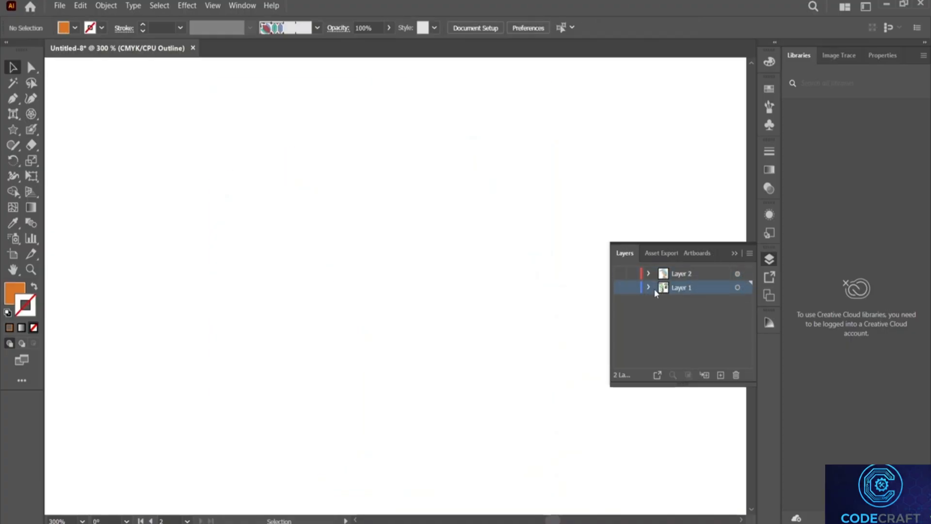
click(621, 288)
scroll(515, 280, down, 10)
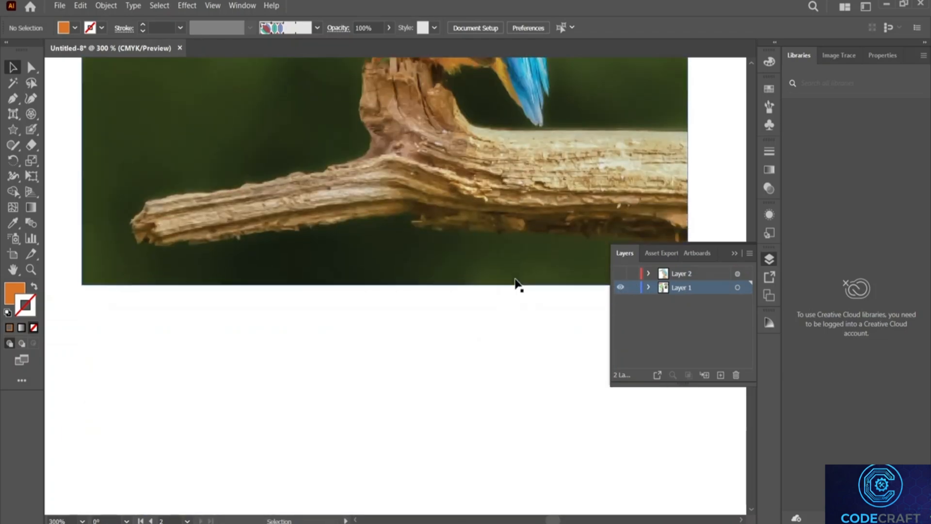
key(ctrl+v)
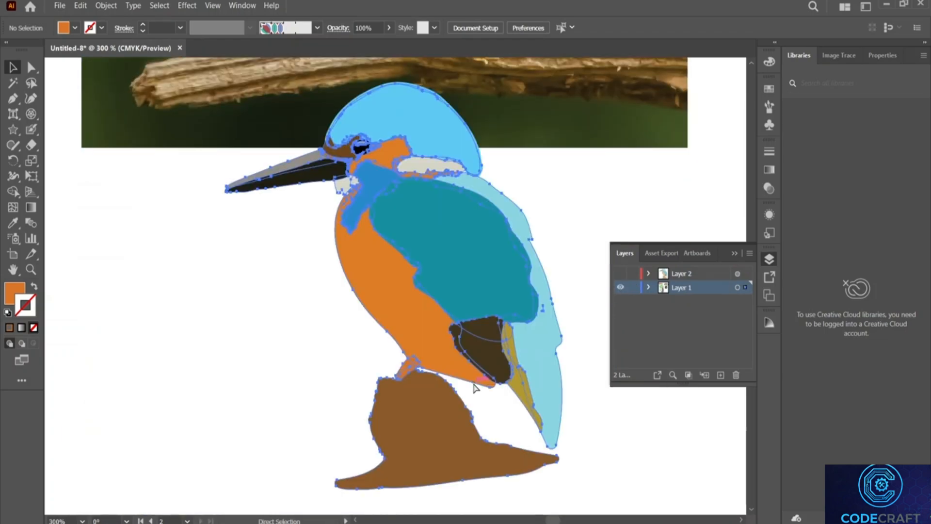
Move the pasted bird group onto the white artboard area beside the photo, clear of the photo's right edge.
drag(460, 275, 659, 107)
scroll(475, 304, down, 3)
scroll(476, 305, up, 1)
scroll(641, 114, right, 5)
scroll(641, 114, up, 7)
drag(592, 176, 621, 143)
click(571, 325)
scroll(571, 324, up, 3)
scroll(572, 324, right, 5)
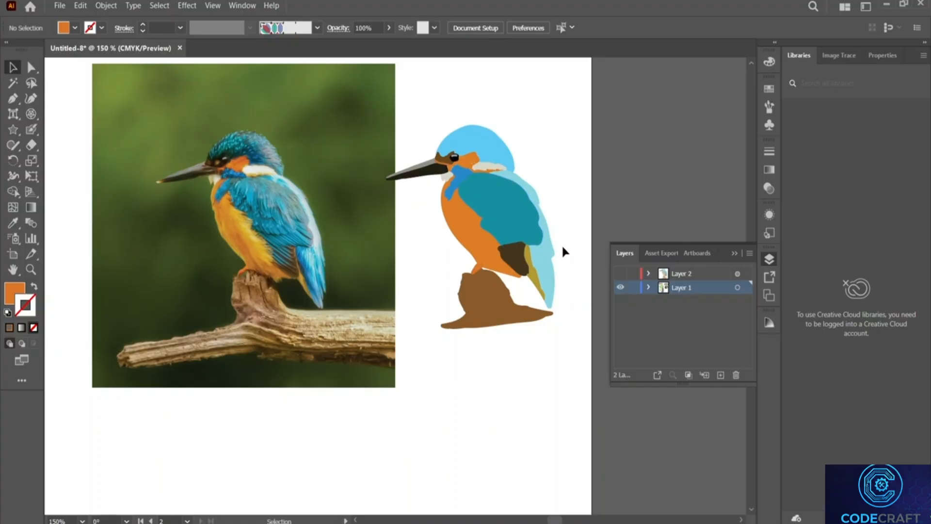
drag(526, 222, 535, 231)
click(487, 467)
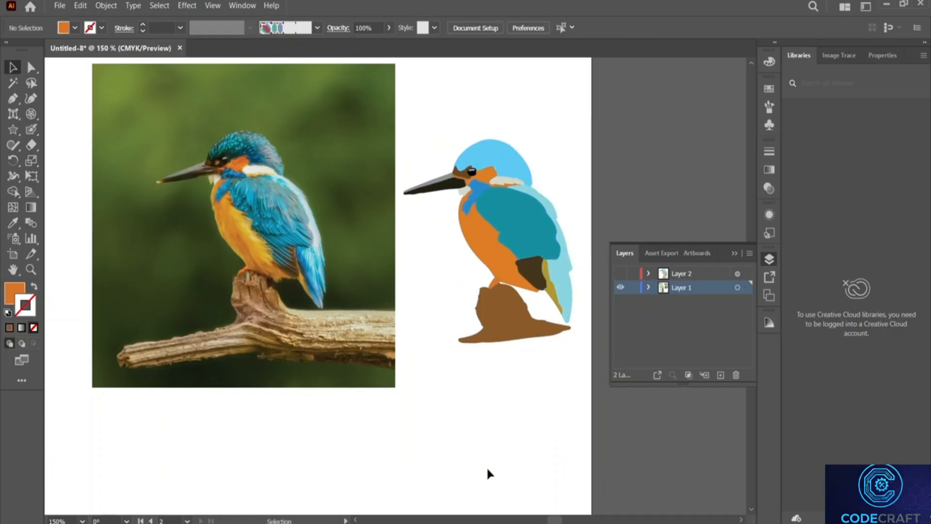